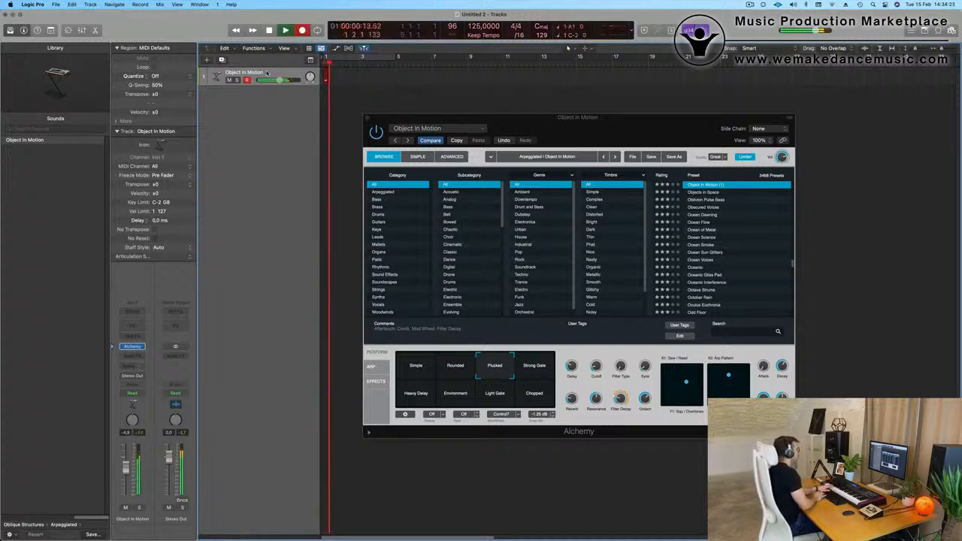
{"action": "key", "text": "space"}
{"action": "key", "text": "r"}
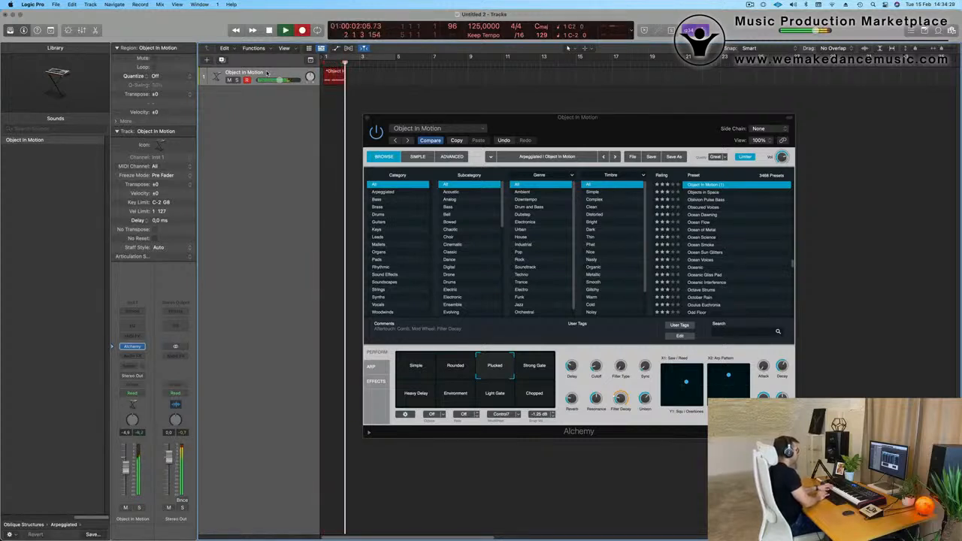
{"action": "key", "text": "space"}
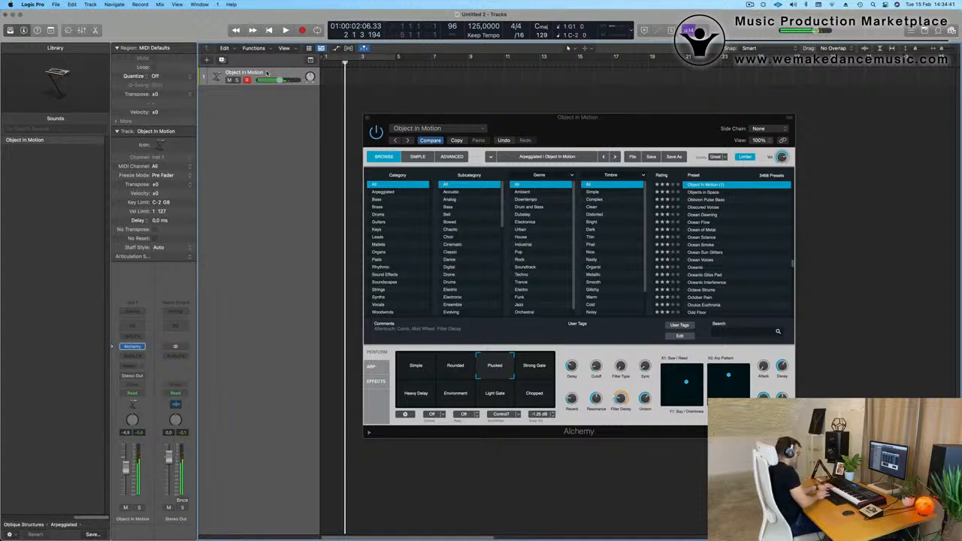
Record a bass-note MIDI part on the Object In Motion track up to about bar 9.
{"action": "key", "text": "space"}
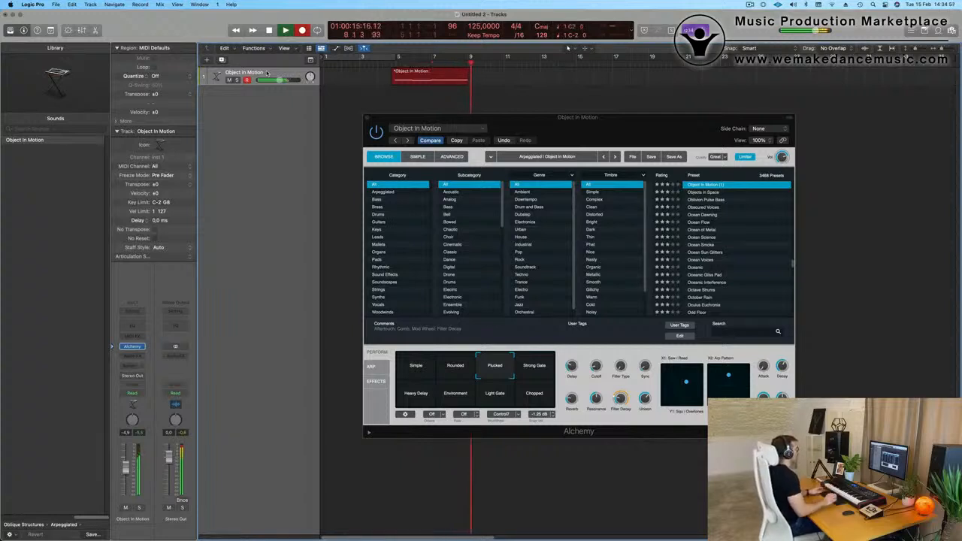
{"action": "left_click", "coordinate": [286, 30]}
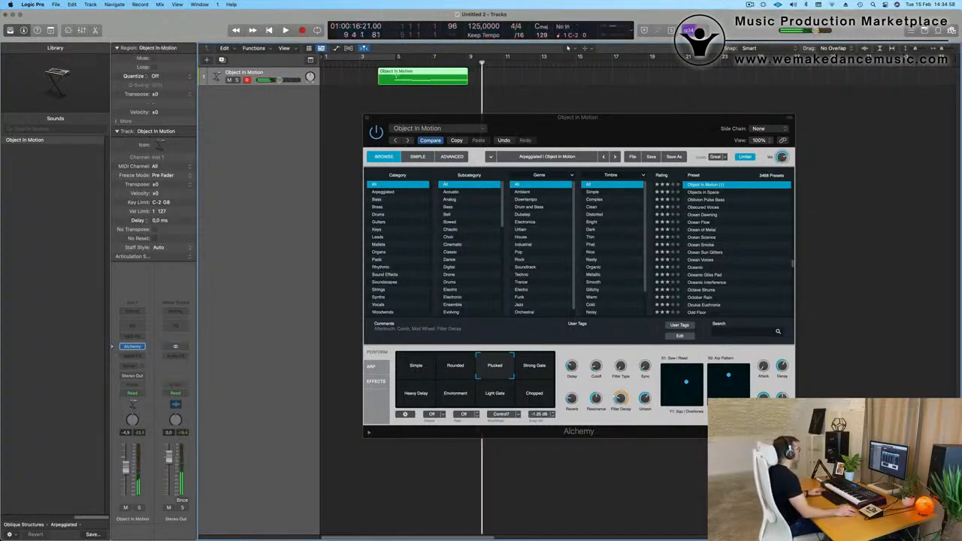
Cut off the recorded region's lead-in at bar 5, splitting crossing notes, and move the remaining region to bar 1.
{"action": "left_click", "coordinate": [389, 82]}
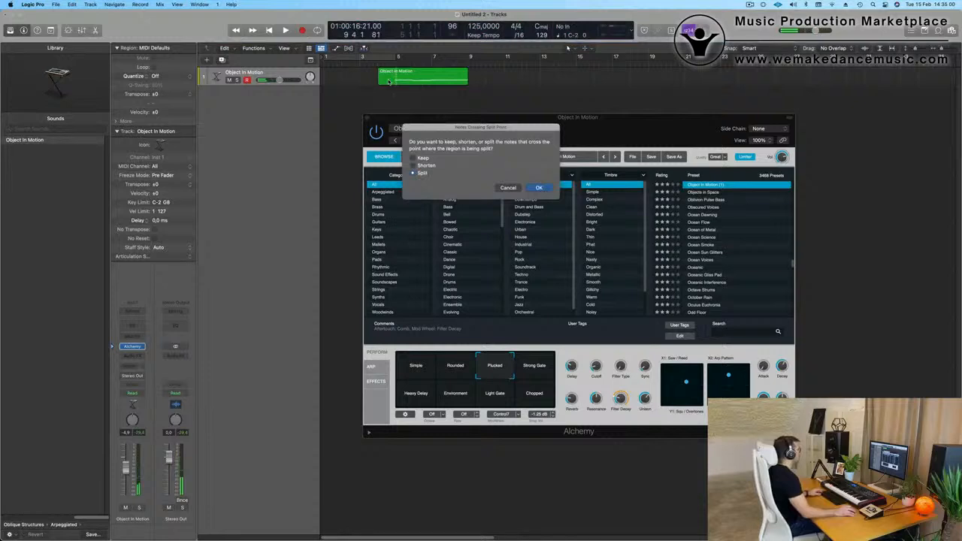
{"action": "left_click", "coordinate": [540, 188]}
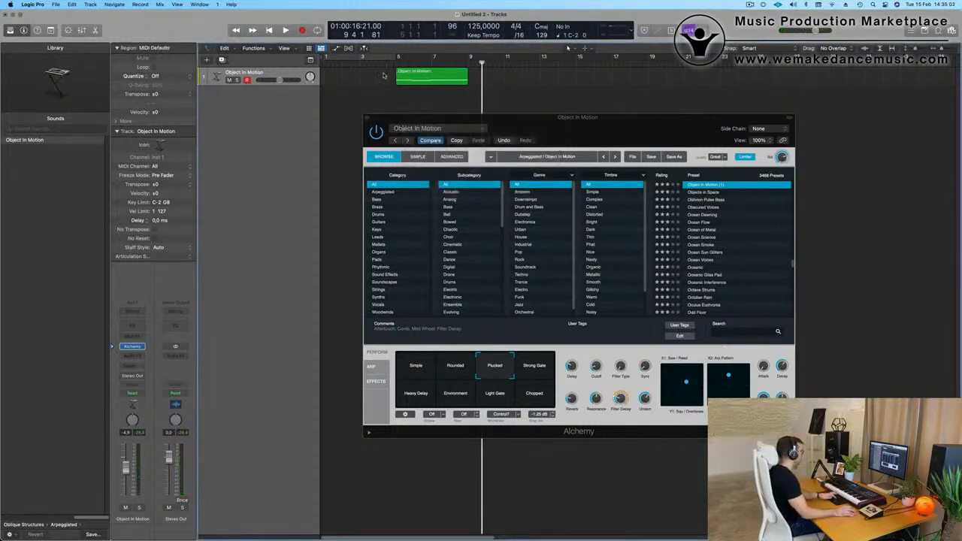
{"action": "left_click_drag", "start_coordinate": [430, 73], "coordinate": [359, 72]}
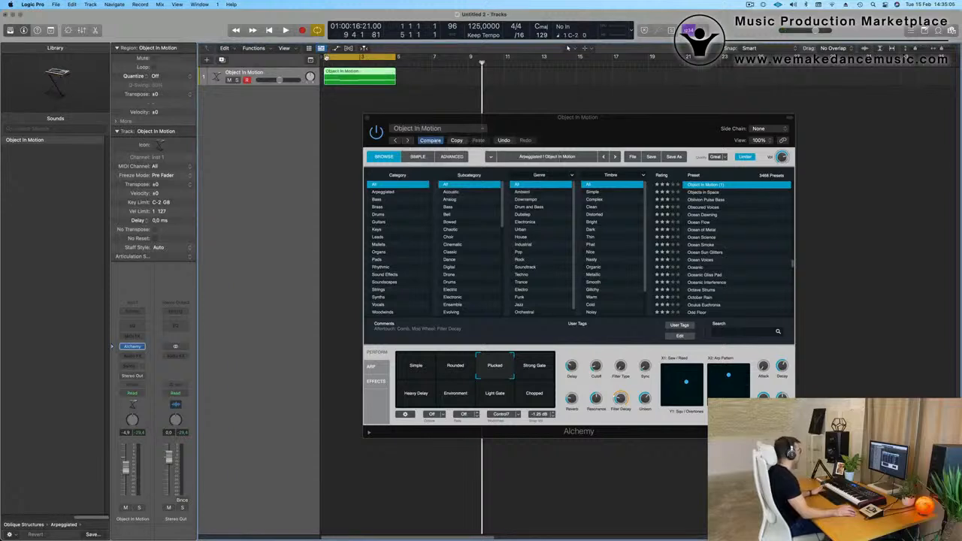
Open the region's notes for editing and shift the last three notes so the second one starts at bar 2.
{"action": "key", "text": "space"}
{"action": "double_click", "coordinate": [362, 73]}
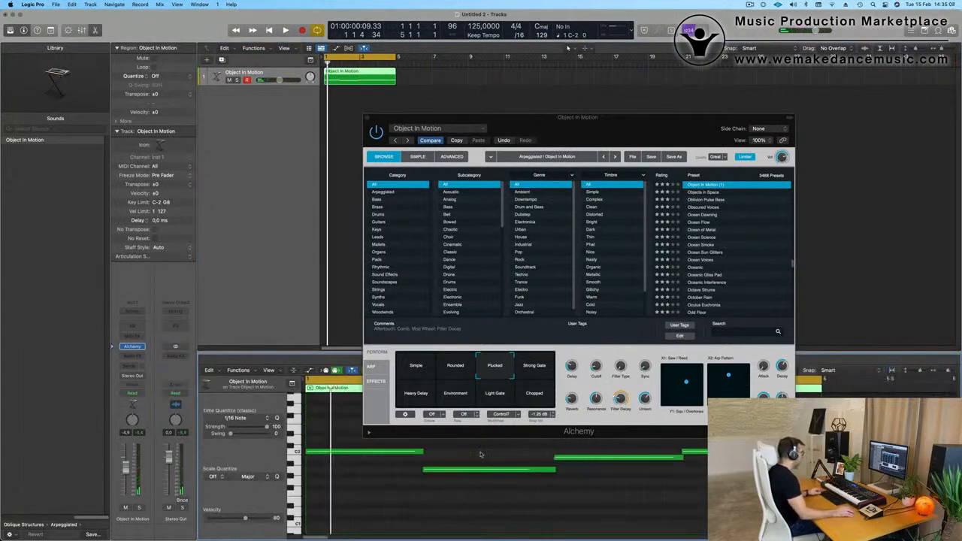
{"action": "left_click_drag", "start_coordinate": [481, 454], "coordinate": [699, 493]}
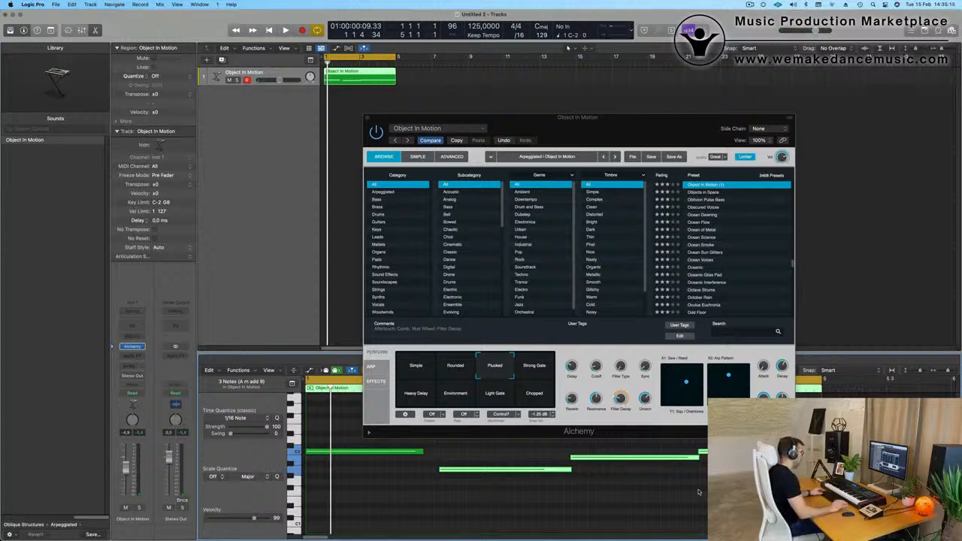
{"action": "left_click", "coordinate": [569, 464]}
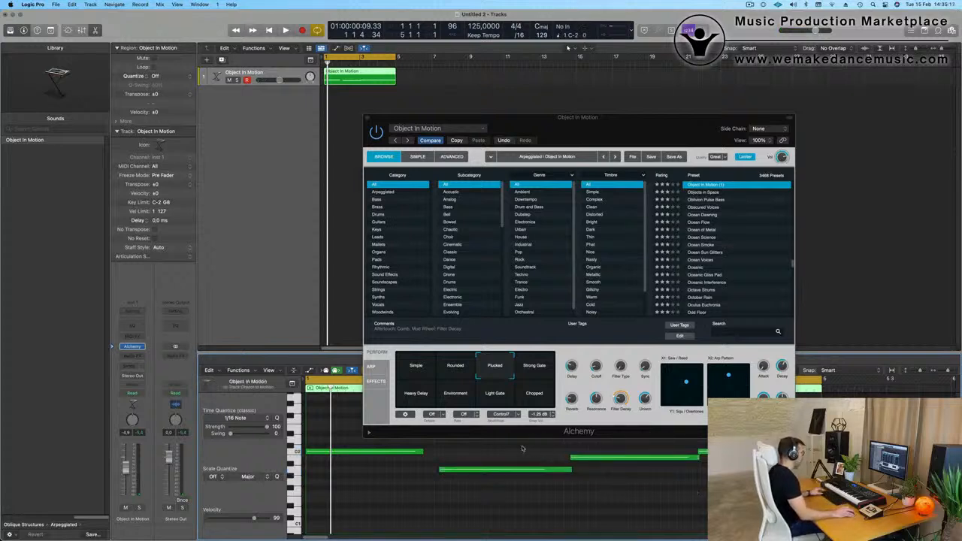
{"action": "key", "text": "super+a"}
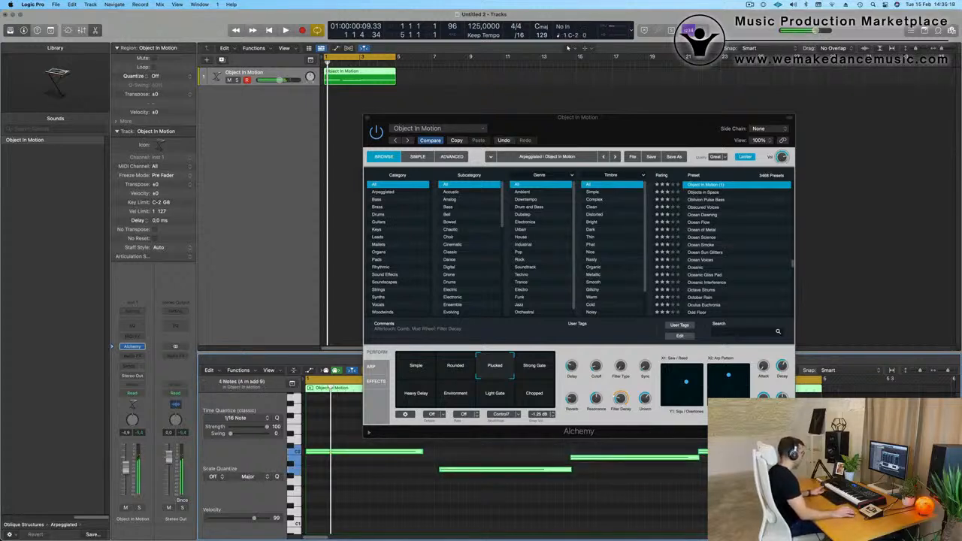
{"action": "left_click", "coordinate": [414, 452]}
{"action": "left_click_drag", "start_coordinate": [470, 451], "coordinate": [706, 471]}
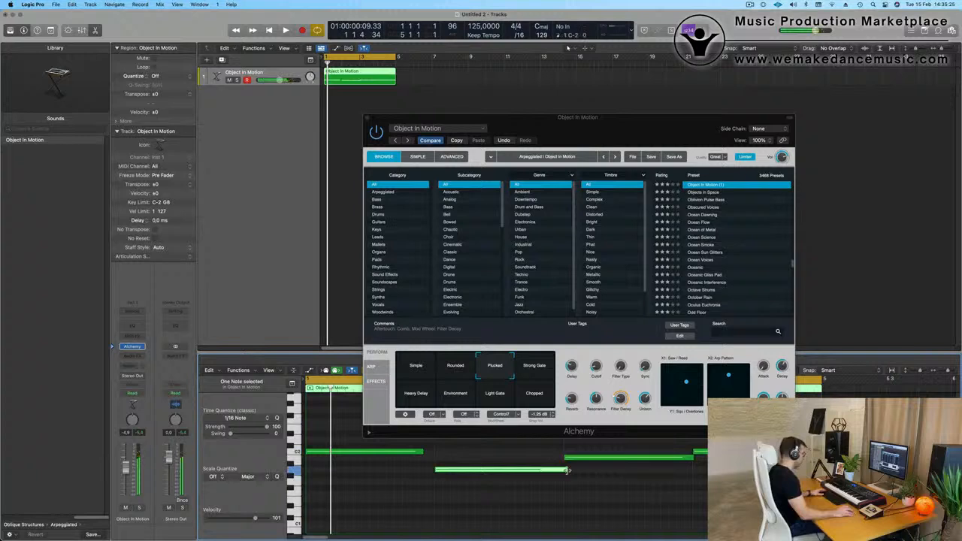
Shorten the second note to end where the third begins, and extend the first note to bar 2.
{"action": "left_click_drag", "start_coordinate": [568, 471], "coordinate": [560, 476]}
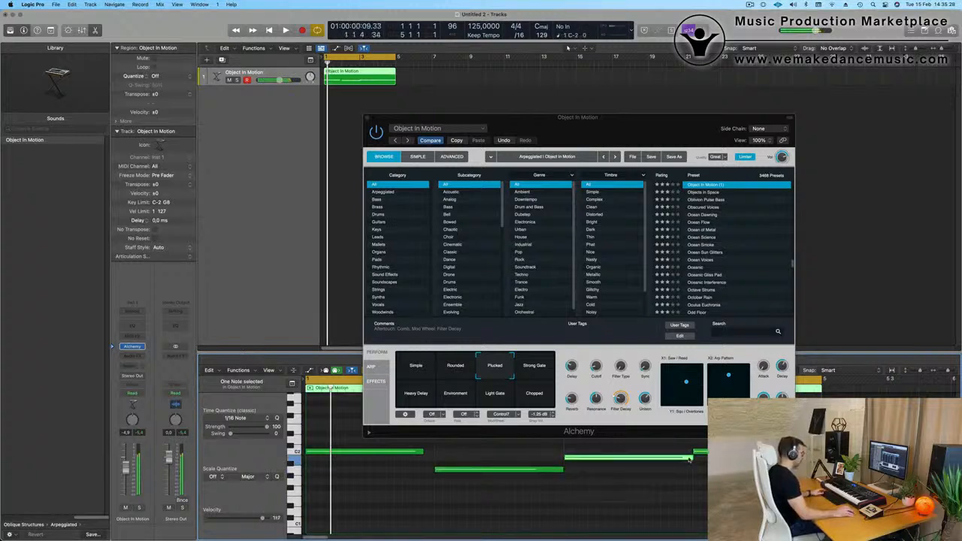
{"action": "key", "text": "space"}
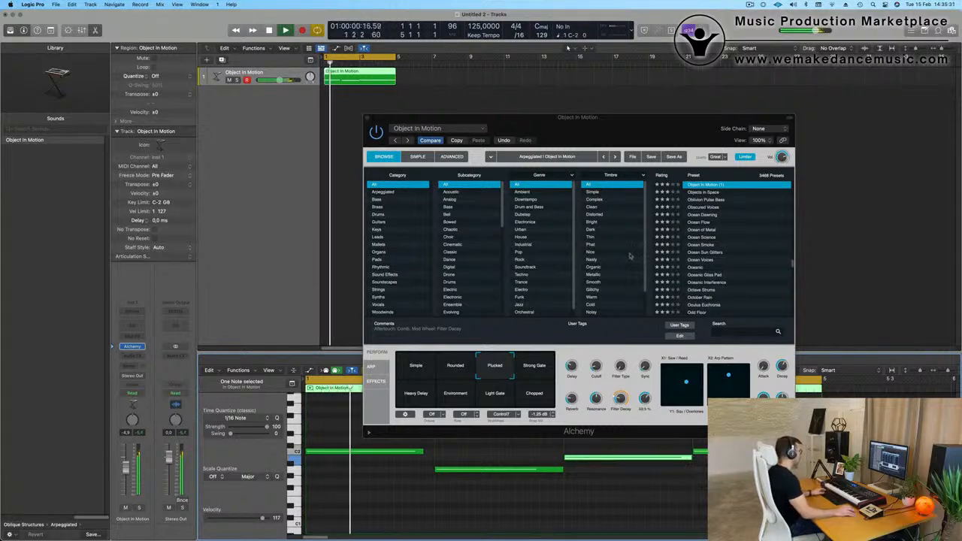
{"action": "left_click_drag", "start_coordinate": [421, 452], "coordinate": [433, 452]}
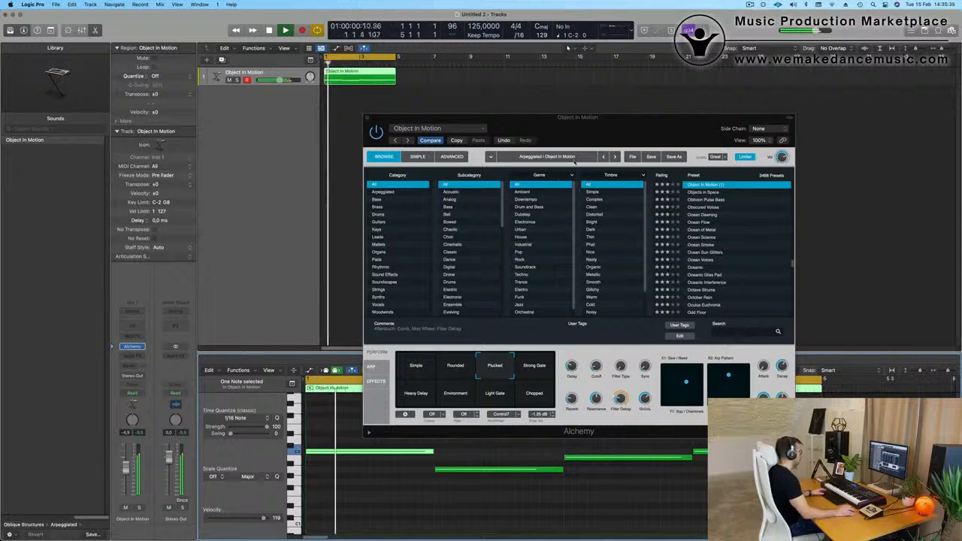
Play the looped region and move the Alchemy window clear of the note editor.
{"action": "left_click_drag", "start_coordinate": [599, 127], "coordinate": [697, 77]}
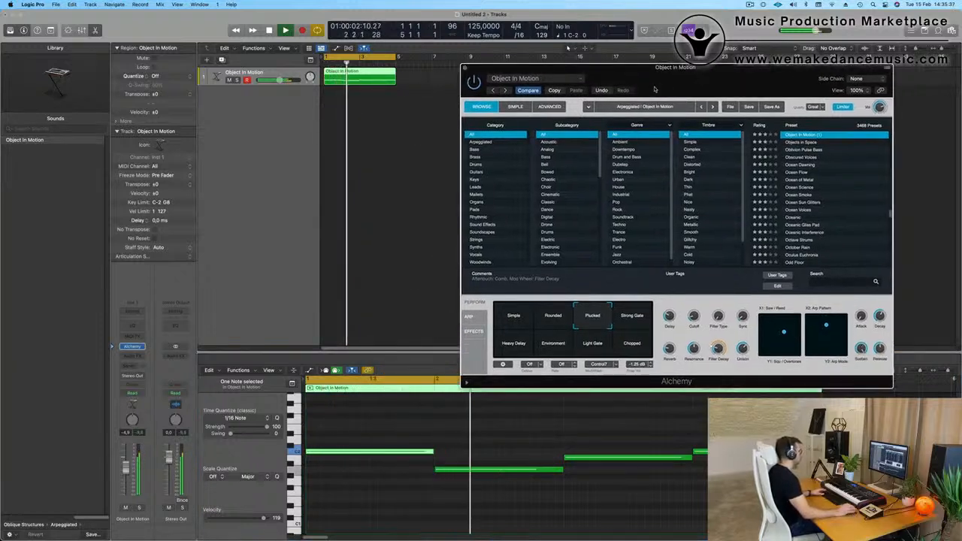
{"action": "key", "text": "space"}
{"action": "key", "text": "space"}
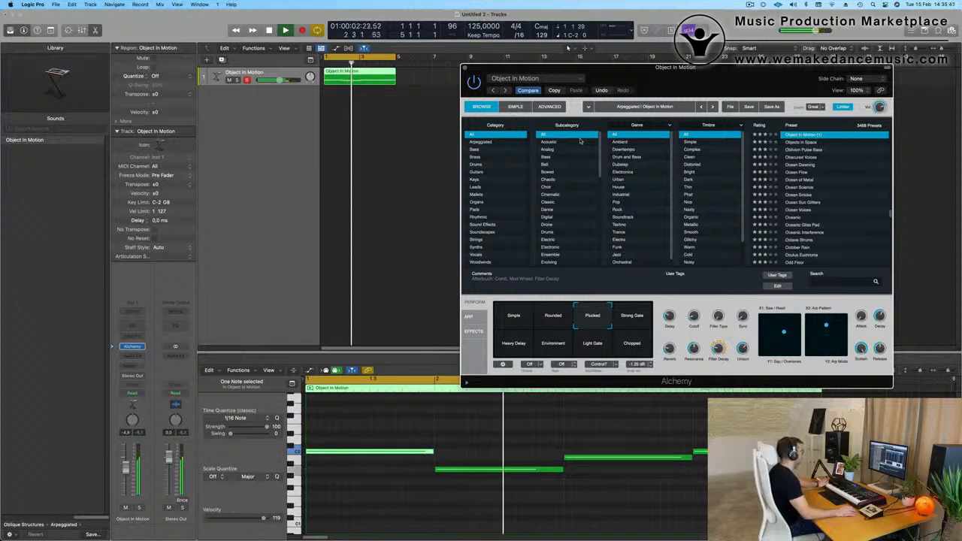
{"action": "left_click_drag", "start_coordinate": [576, 68], "coordinate": [567, 67]}
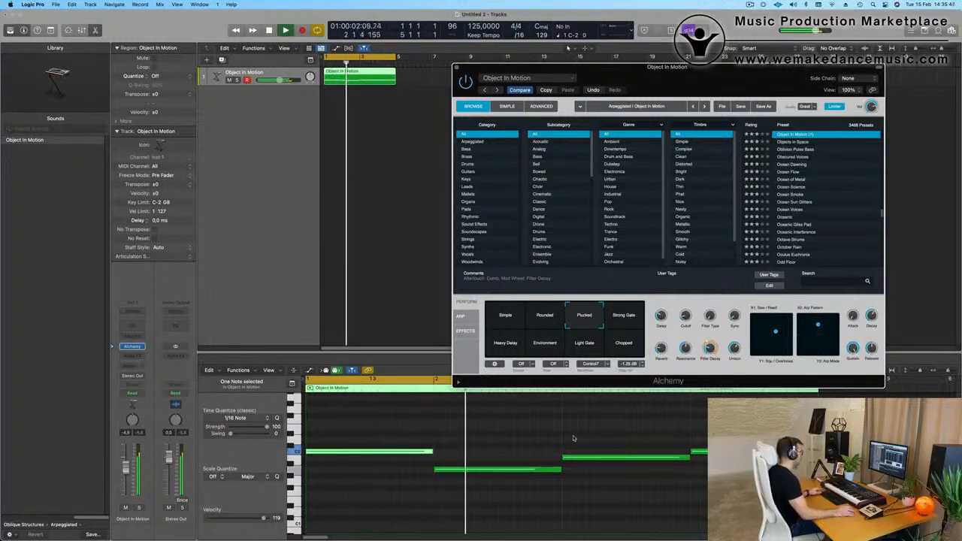
Audition the third note four semitones lower while the loop plays, and restore it to its original pitch.
{"action": "scroll", "coordinate": [474, 438], "scroll_direction": "down", "scroll_amount": 3}
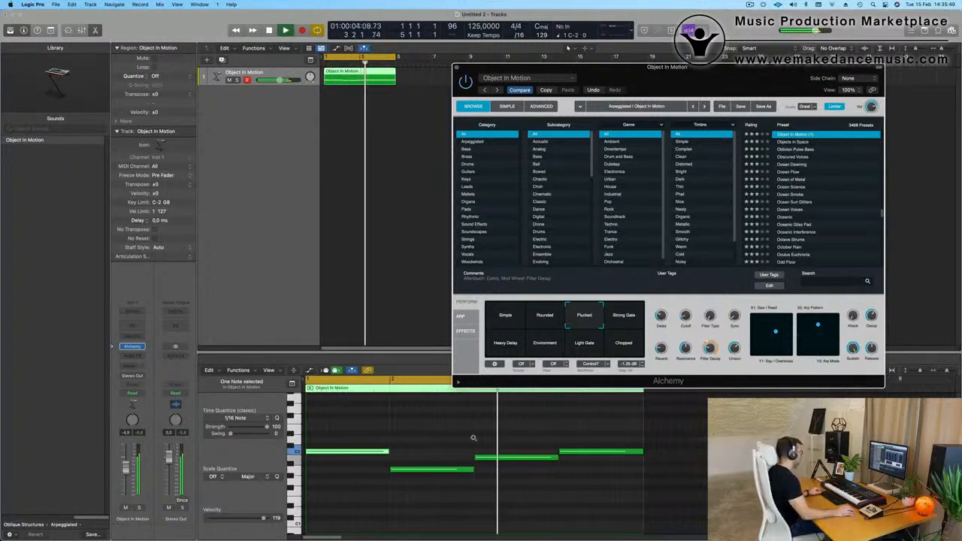
{"action": "left_click", "coordinate": [506, 460]}
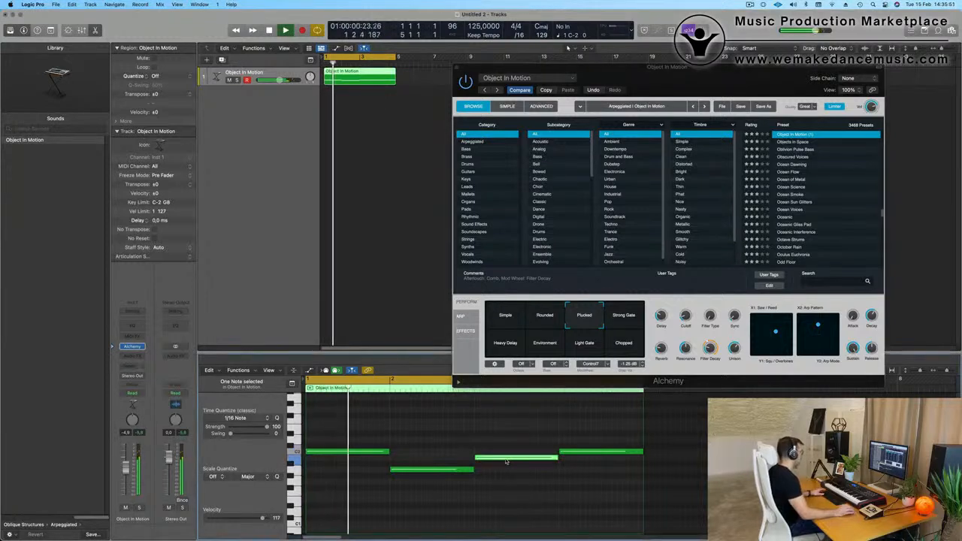
{"action": "left_click_drag", "start_coordinate": [506, 460], "coordinate": [516, 484]}
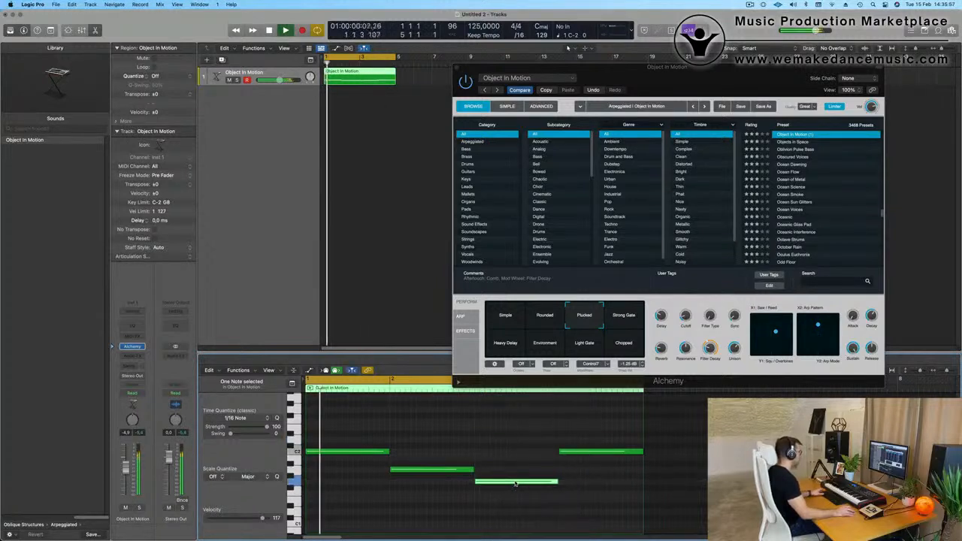
{"action": "key", "text": "super+Left"}
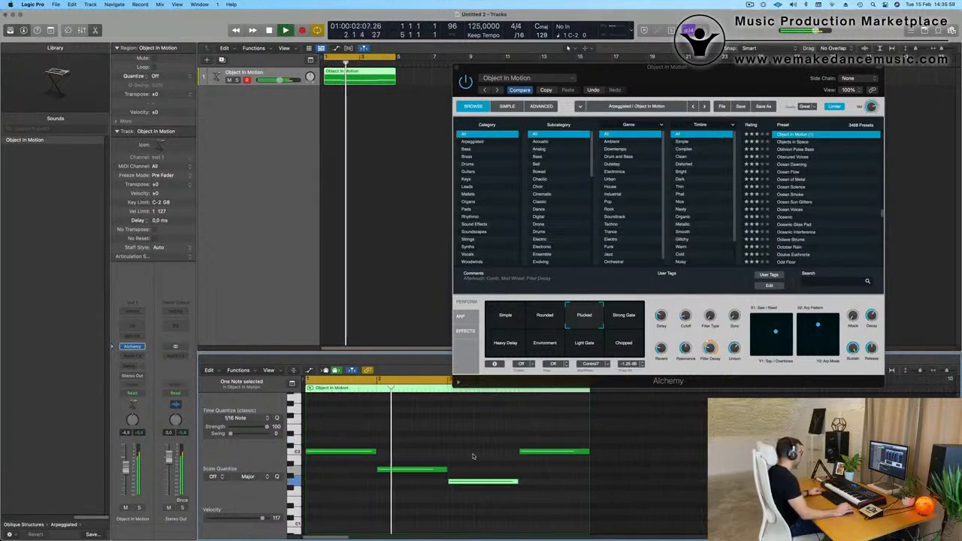
{"action": "scroll", "coordinate": [474, 458], "scroll_direction": "down", "scroll_amount": 2}
{"action": "scroll", "coordinate": [413, 449], "scroll_direction": "up", "scroll_amount": 1}
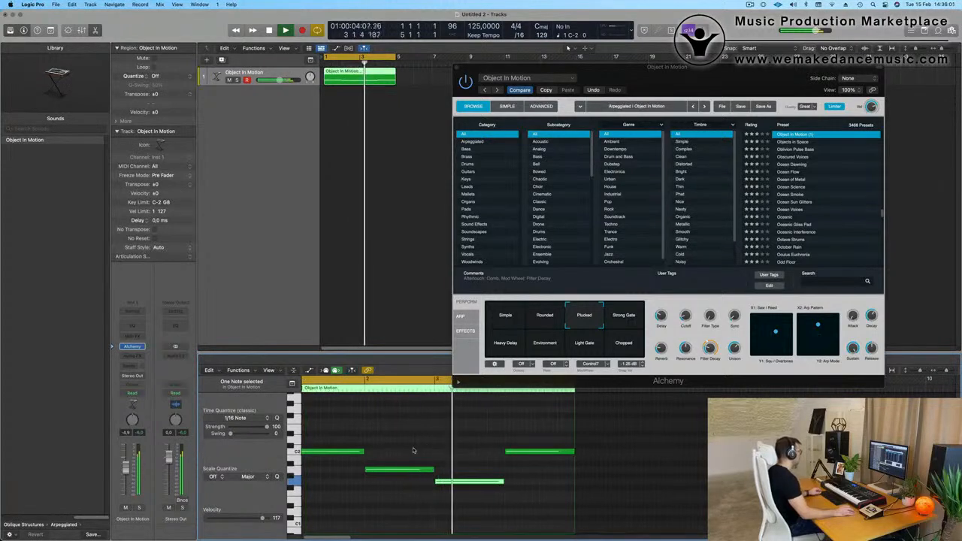
{"action": "left_click_drag", "start_coordinate": [467, 481], "coordinate": [468, 460]}
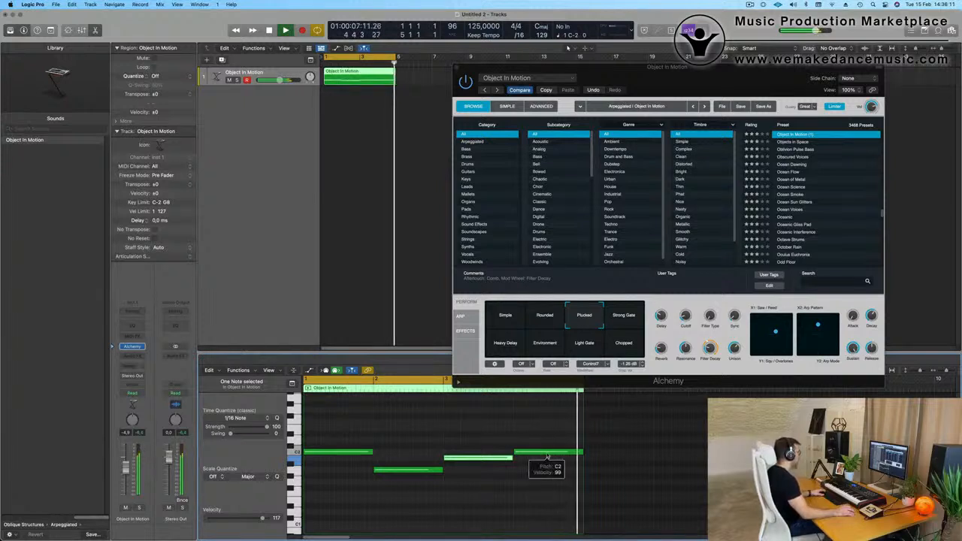
Delete the fourth note and extend the third note to the region's end at bar 5.
{"action": "left_click_drag", "start_coordinate": [547, 457], "coordinate": [548, 445]}
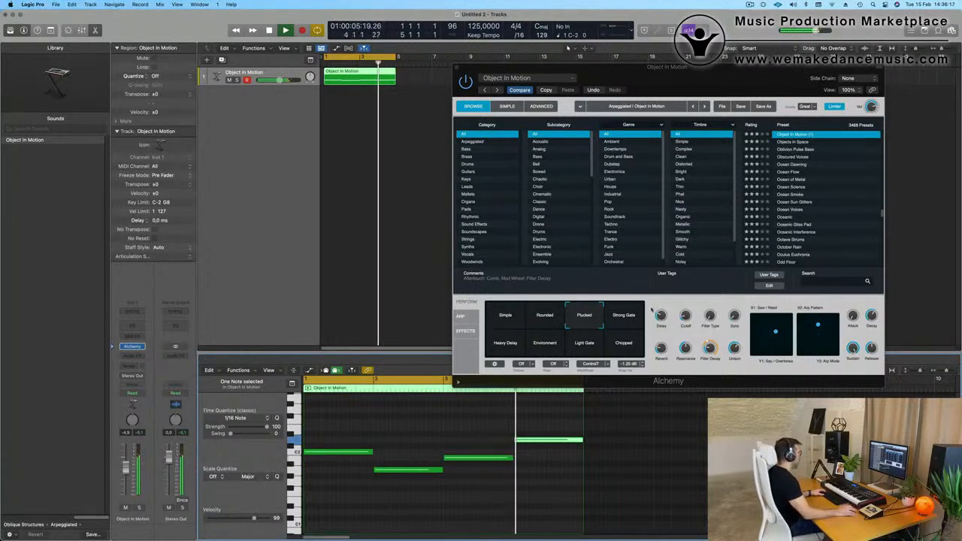
{"action": "left_click", "coordinate": [668, 379]}
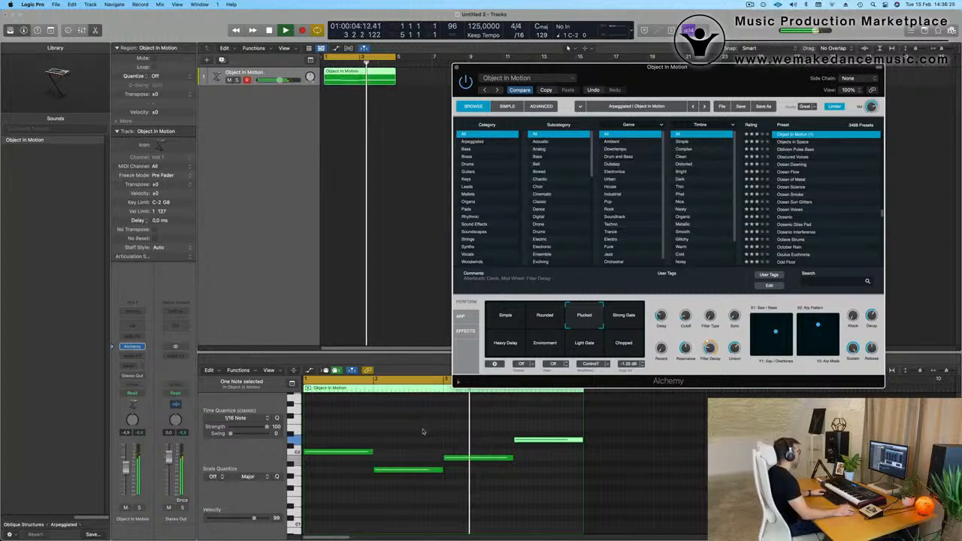
{"action": "left_click", "coordinate": [550, 441]}
{"action": "key", "text": "Delete"}
{"action": "left_click_drag", "start_coordinate": [513, 457], "coordinate": [583, 457]}
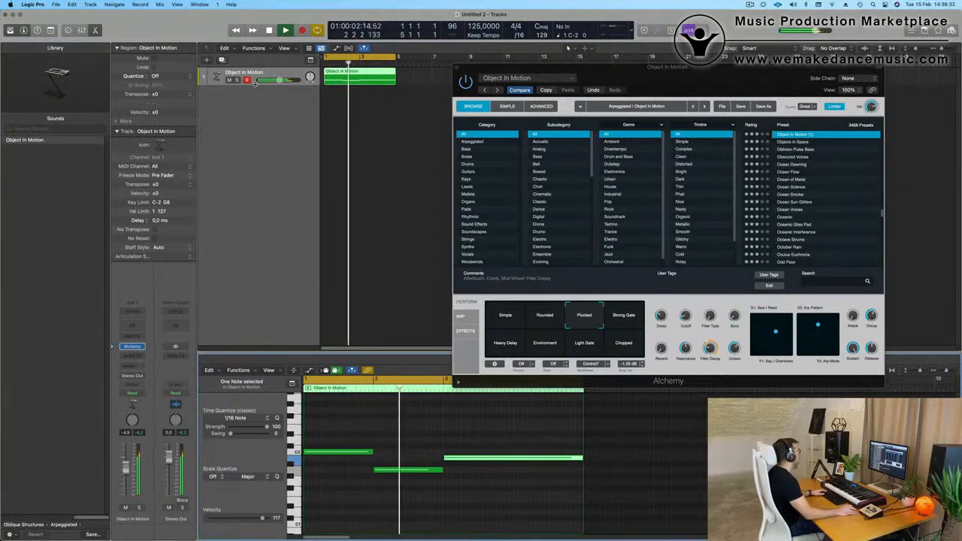
Enlarge the Object In Motion track's height and close the Alchemy window.
{"action": "left_click_drag", "start_coordinate": [255, 85], "coordinate": [261, 213]}
{"action": "key", "text": "Return"}
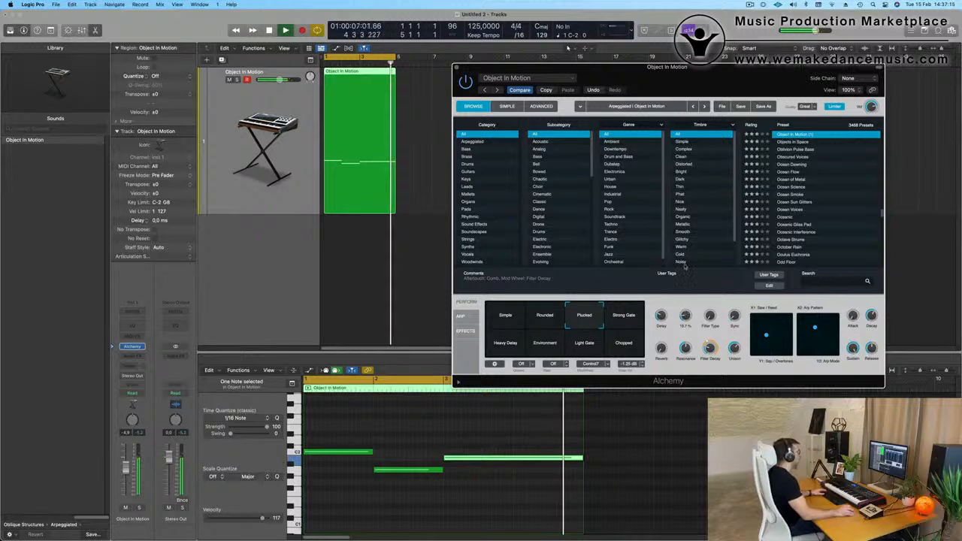
{"action": "left_click_drag", "start_coordinate": [455, 67], "coordinate": [520, 81]}
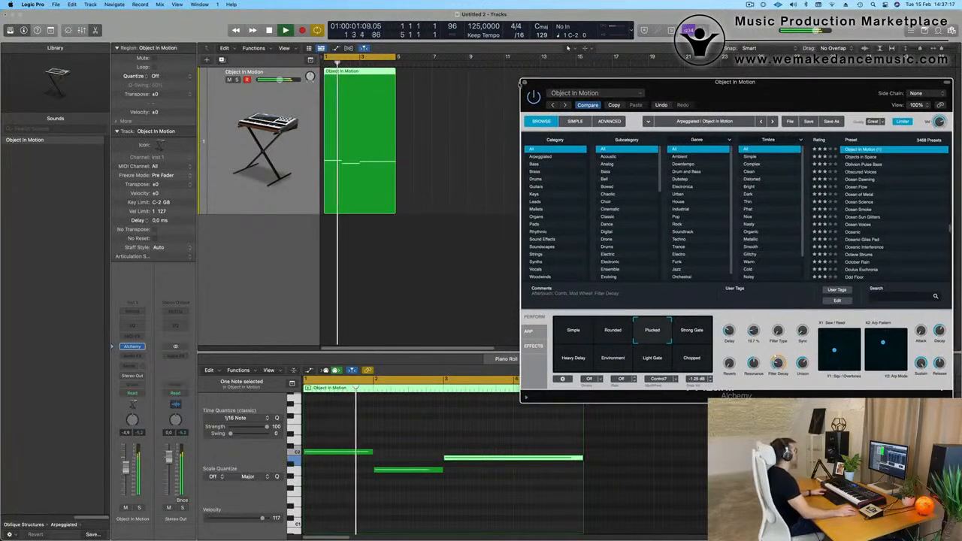
{"action": "left_click", "coordinate": [524, 82]}
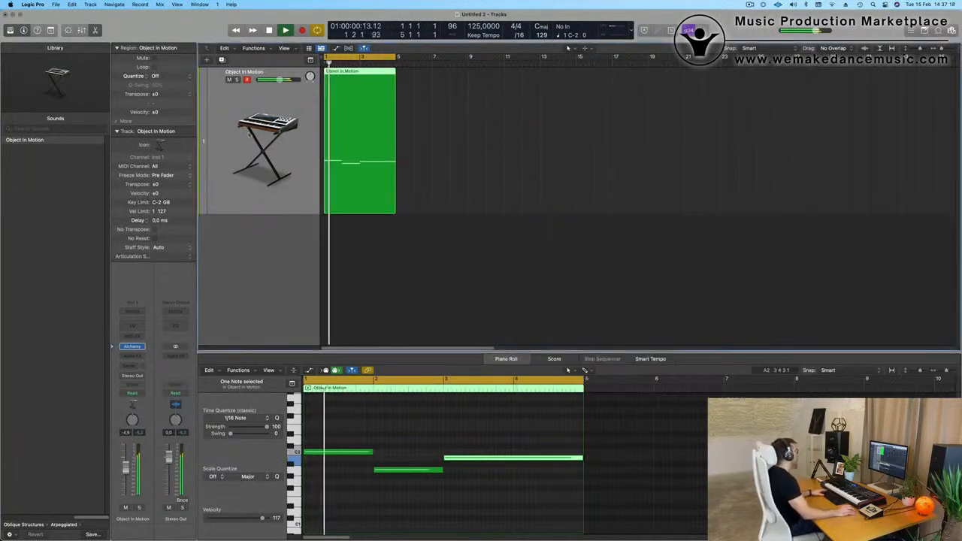
Duplicate the Object In Motion track and load Drum Machine Designer as the new track's instrument.
{"action": "left_click", "coordinate": [222, 60]}
{"action": "scroll", "coordinate": [227, 271], "scroll_direction": "down", "scroll_amount": 1}
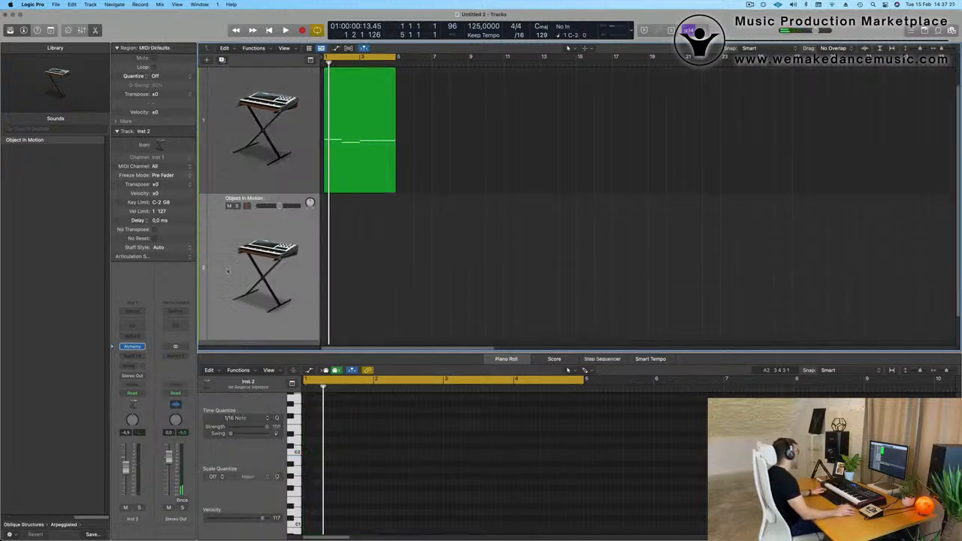
{"action": "left_click", "coordinate": [140, 347]}
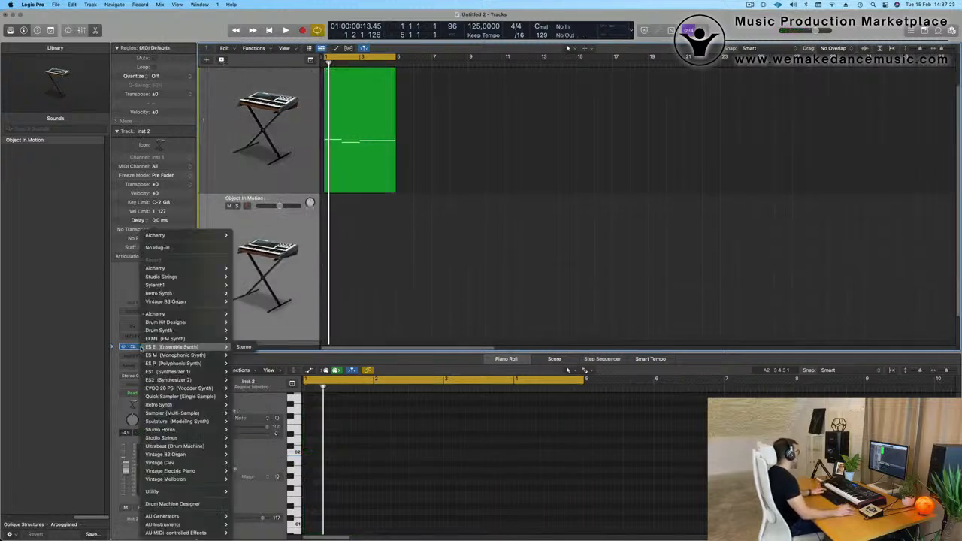
{"action": "left_click", "coordinate": [187, 506]}
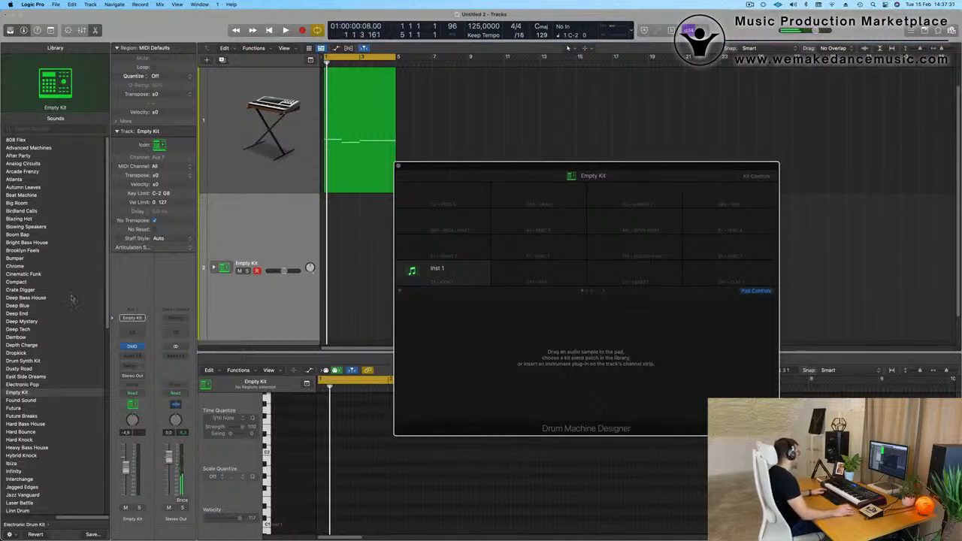
Load the Radiant electronic drum kit on the new track and shift the Drum Machine Designer window slightly aside.
{"action": "scroll", "coordinate": [72, 299], "scroll_direction": "down", "scroll_amount": 7}
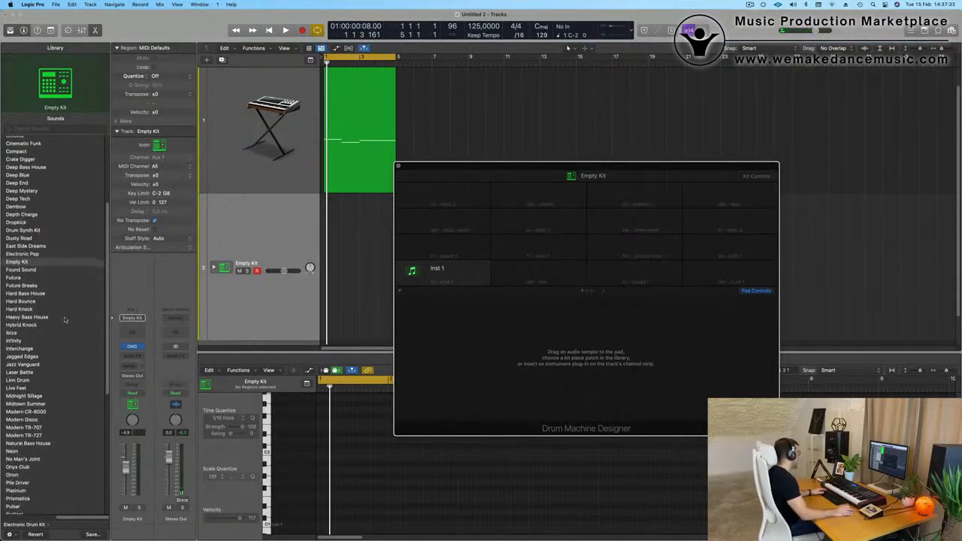
{"action": "scroll", "coordinate": [65, 320], "scroll_direction": "down", "scroll_amount": 6}
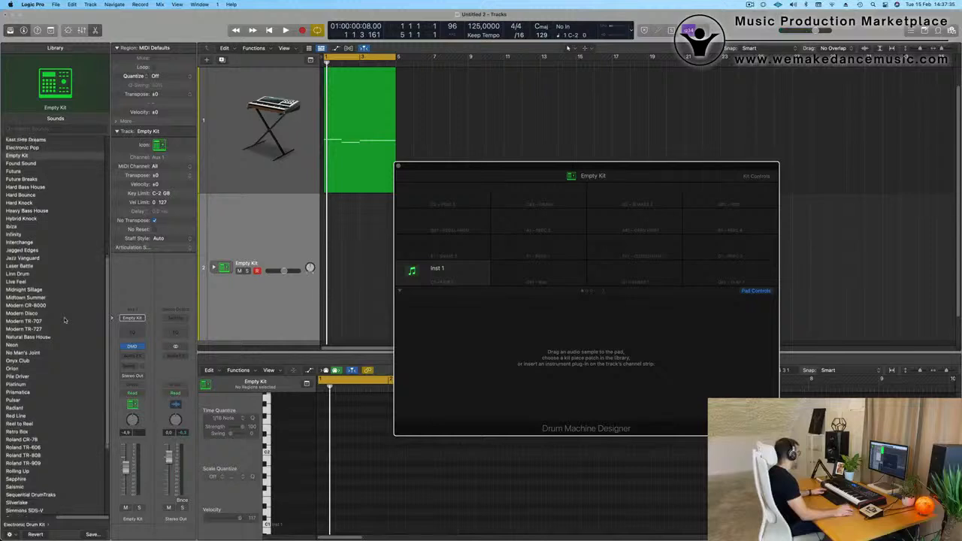
{"action": "scroll", "coordinate": [64, 320], "scroll_direction": "down", "scroll_amount": 1}
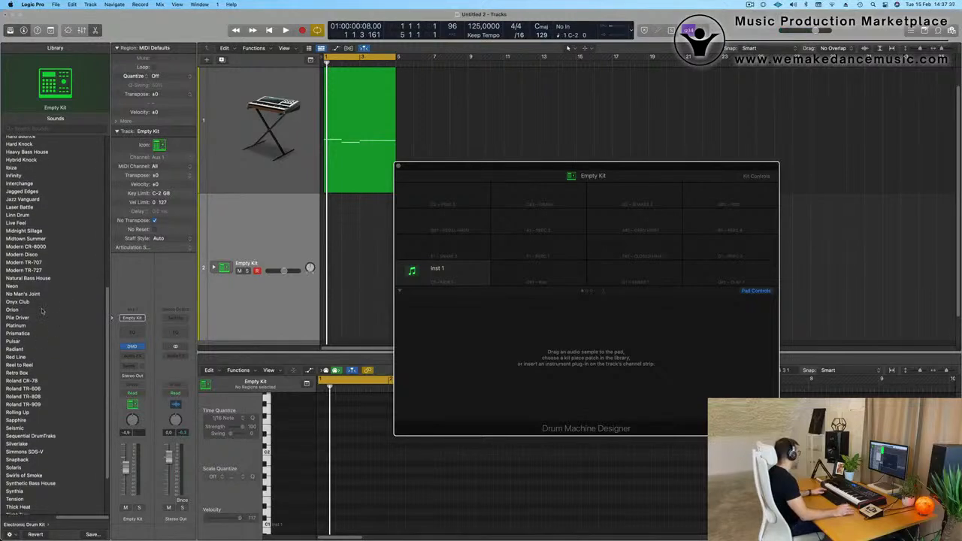
{"action": "scroll", "coordinate": [47, 324], "scroll_direction": "down", "scroll_amount": 1}
{"action": "left_click", "coordinate": [21, 341]}
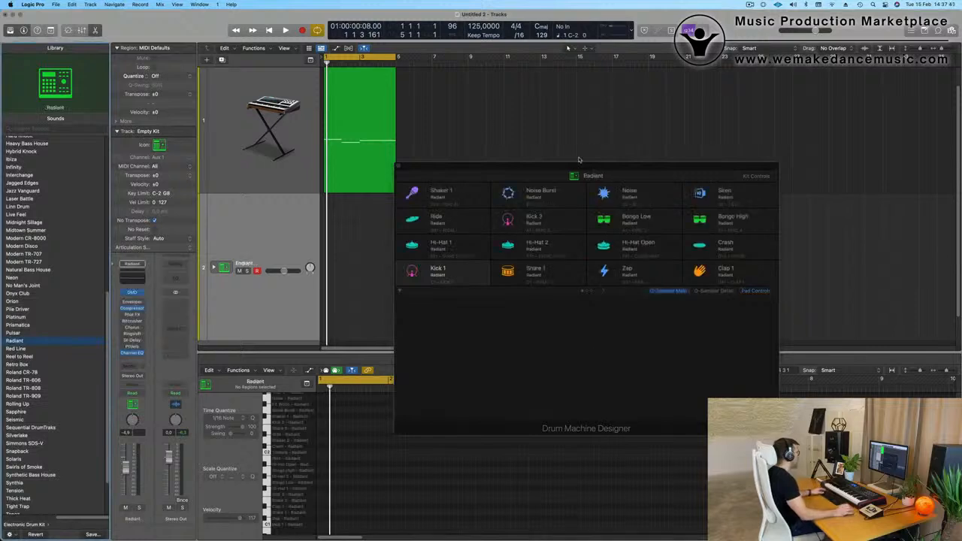
{"action": "left_click_drag", "start_coordinate": [561, 166], "coordinate": [593, 168]}
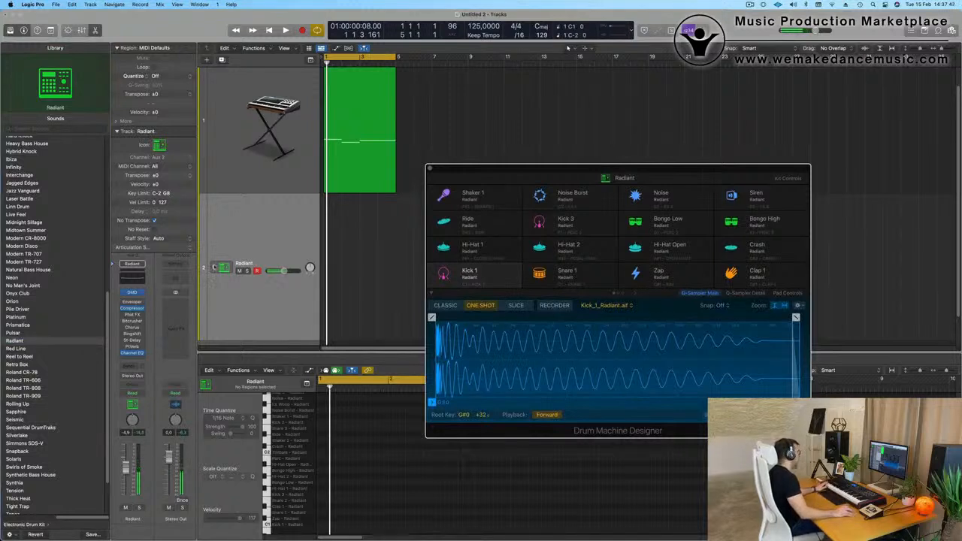
Expand the Radiant kit into its individual drum tracks and select the Kick 1 track for recording.
{"action": "left_click", "coordinate": [214, 268]}
{"action": "scroll", "coordinate": [290, 259], "scroll_direction": "down", "scroll_amount": 3}
{"action": "left_click", "coordinate": [292, 249]}
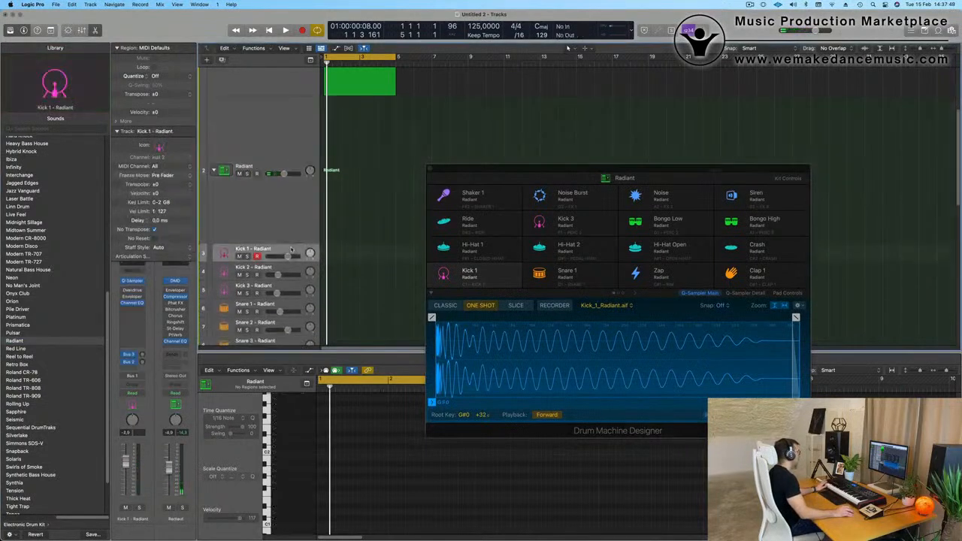
{"action": "left_click", "coordinate": [294, 269]}
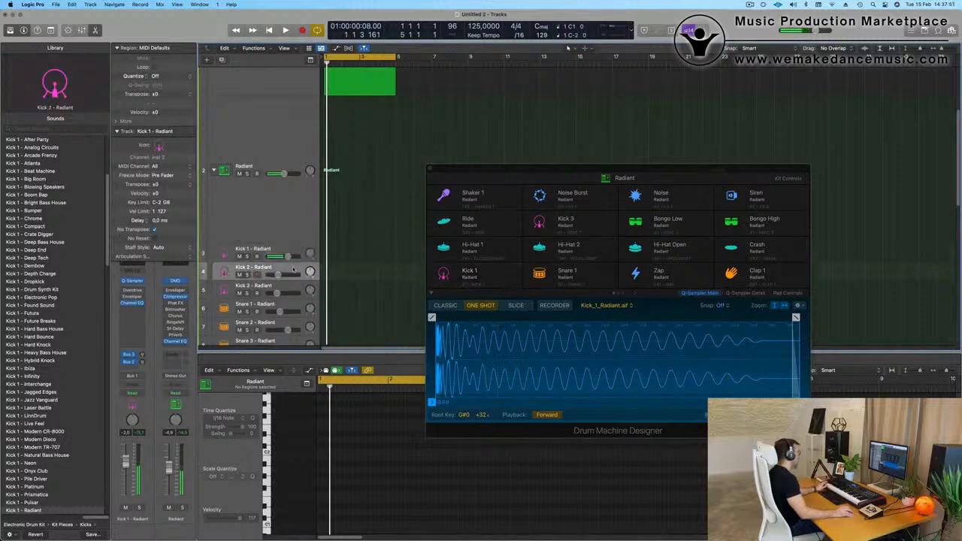
{"action": "left_click", "coordinate": [291, 250]}
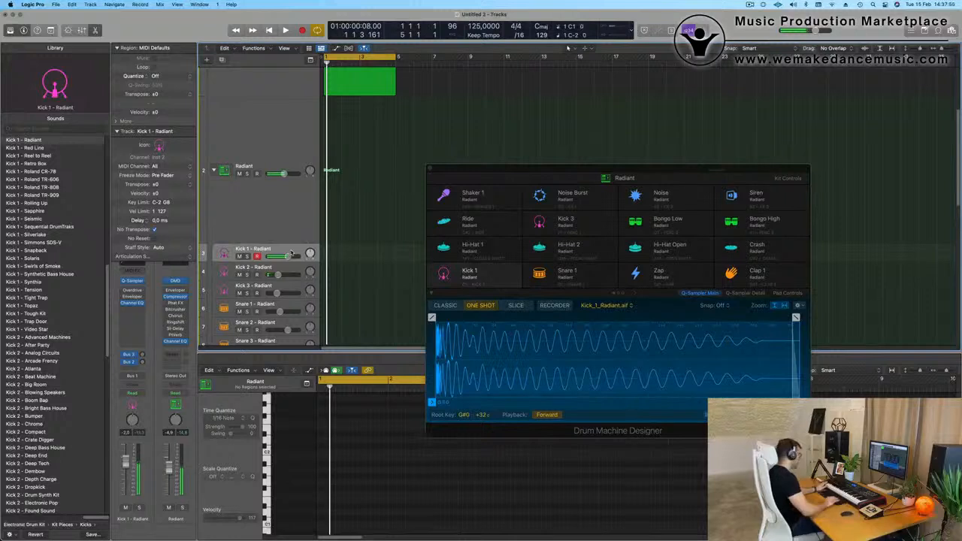
Record four kick hits across bar 1 on the Kick 1 track and play the recording back.
{"action": "key", "text": "r"}
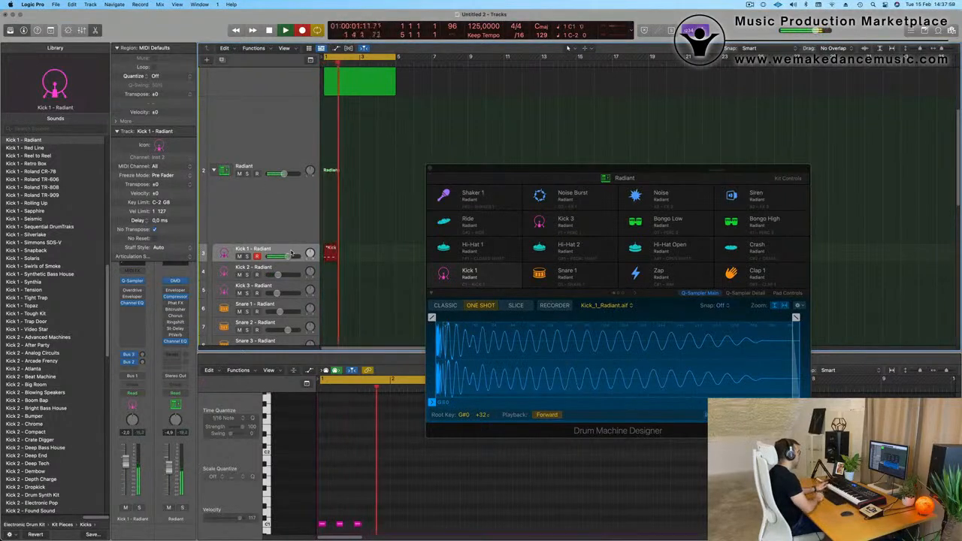
{"action": "key", "text": "space"}
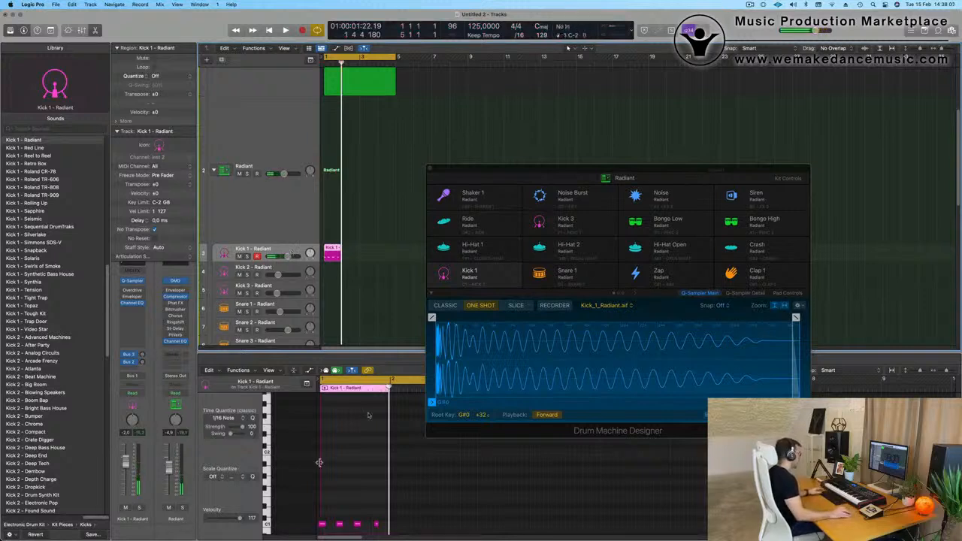
{"action": "scroll", "coordinate": [361, 482], "scroll_direction": "down", "scroll_amount": 5}
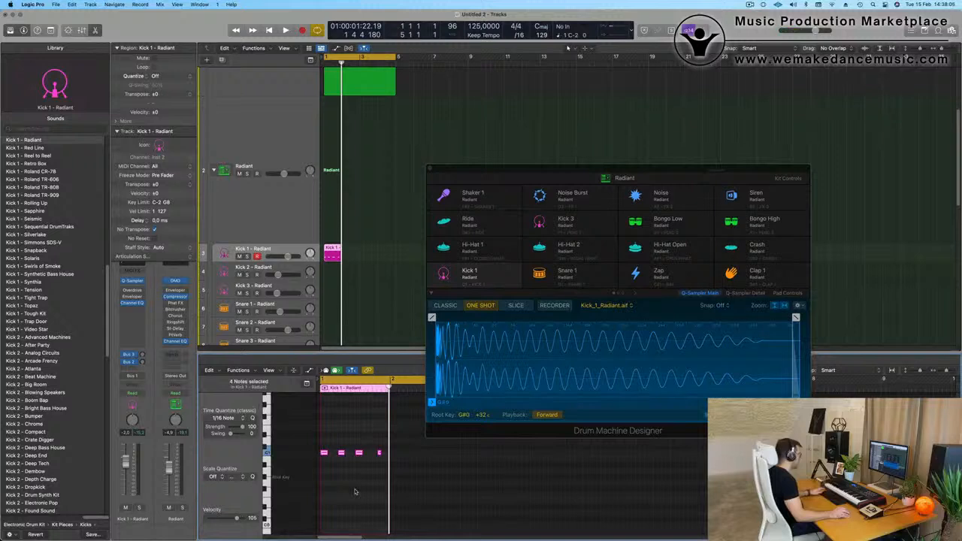
{"action": "key", "text": "space"}
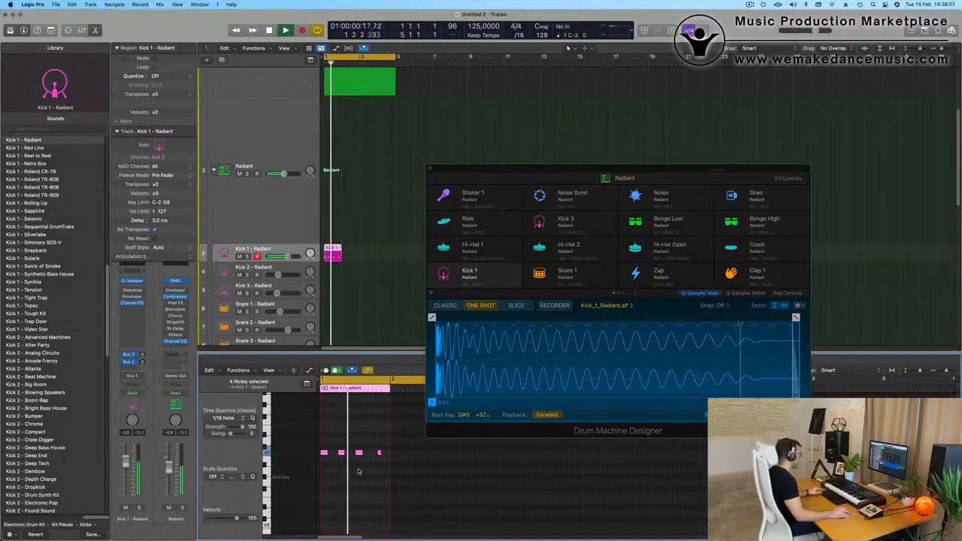
Move the Drum Machine Designer window clear of the notes and replace the fourth kick note with a copy of the third on beat 4.
{"action": "key", "text": "super+Right"}
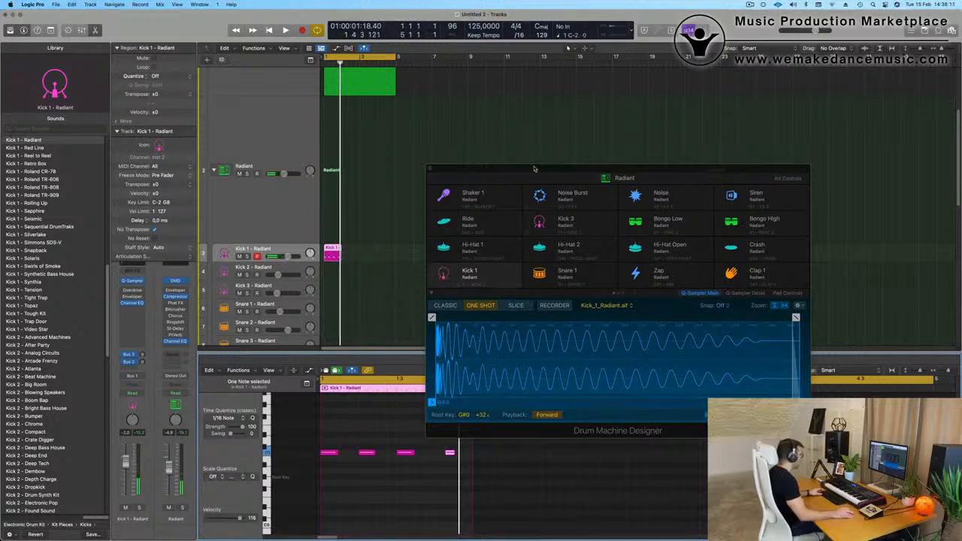
{"action": "left_click_drag", "start_coordinate": [534, 168], "coordinate": [684, 94]}
{"action": "left_click", "coordinate": [453, 457]}
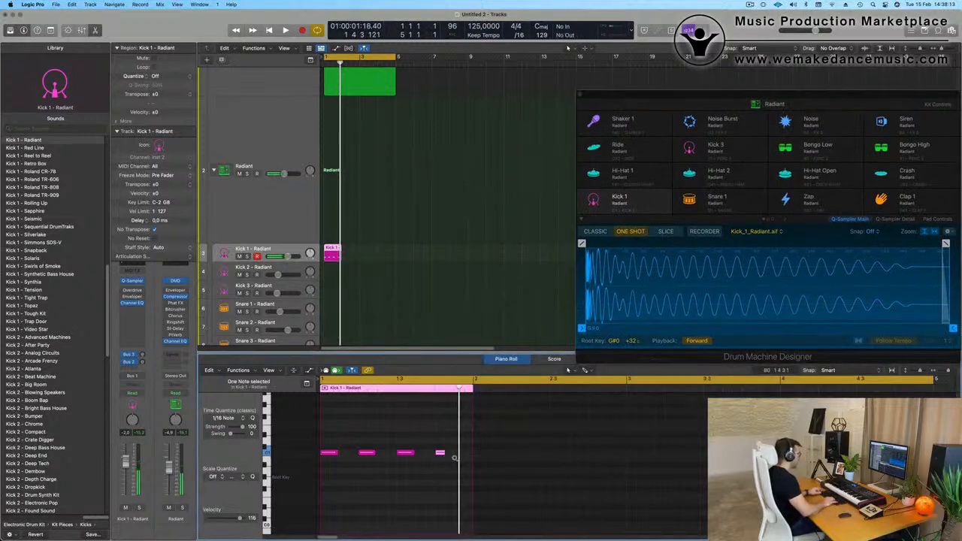
{"action": "left_click", "coordinate": [444, 444]}
{"action": "scroll", "coordinate": [439, 460], "scroll_direction": "up", "scroll_amount": 1}
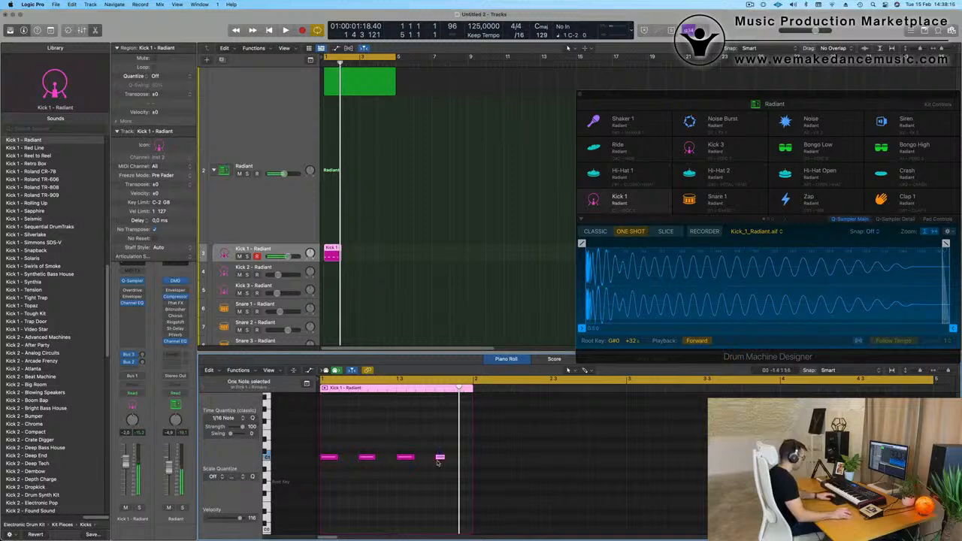
{"action": "left_click_drag", "start_coordinate": [408, 459], "coordinate": [444, 462]}
Repeat the one-bar kick region three times so the pattern fills the loop up to bar 5.
{"action": "left_click_drag", "start_coordinate": [386, 249], "coordinate": [316, 256]}
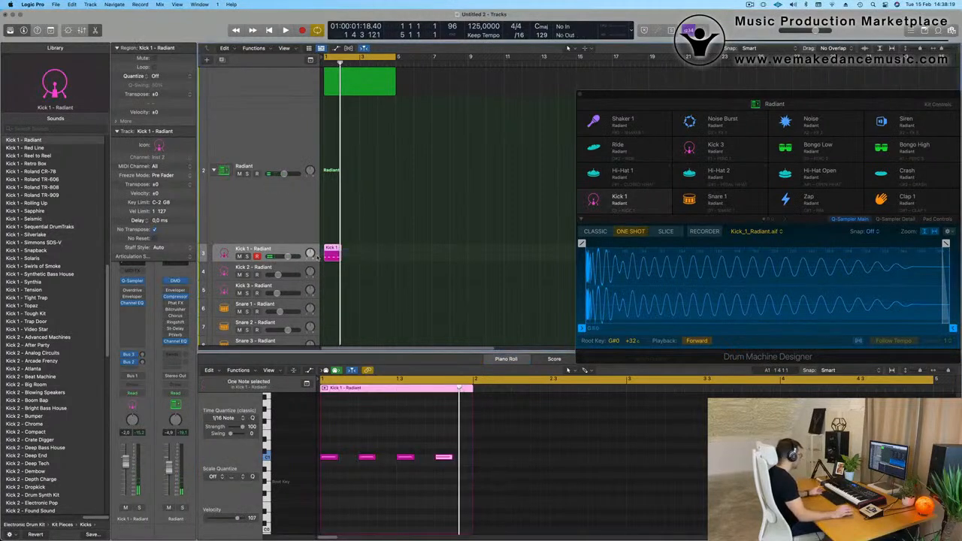
{"action": "key", "text": "super+r"}
{"action": "key", "text": "super+r"}
{"action": "key", "text": "super+r"}
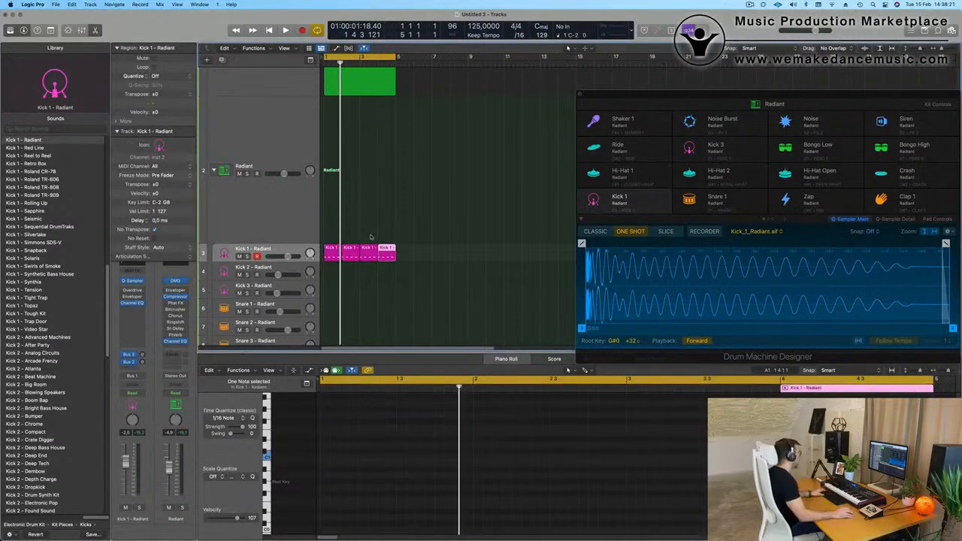
Play the loop with the Object In Motion track's volume turned all the way down.
{"action": "key", "text": "space"}
{"action": "key", "text": "Up"}
{"action": "key", "text": "Up"}
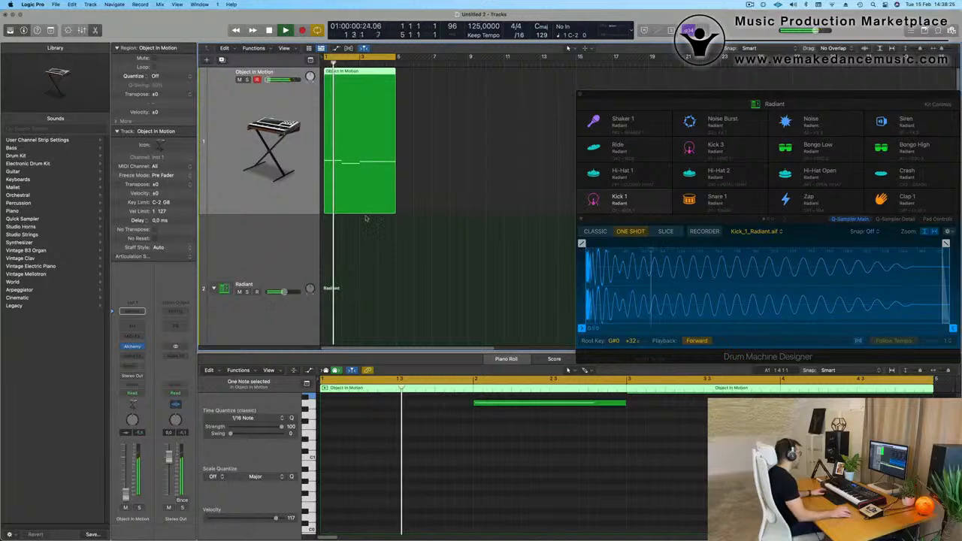
{"action": "scroll", "coordinate": [316, 241], "scroll_direction": "down", "scroll_amount": 3}
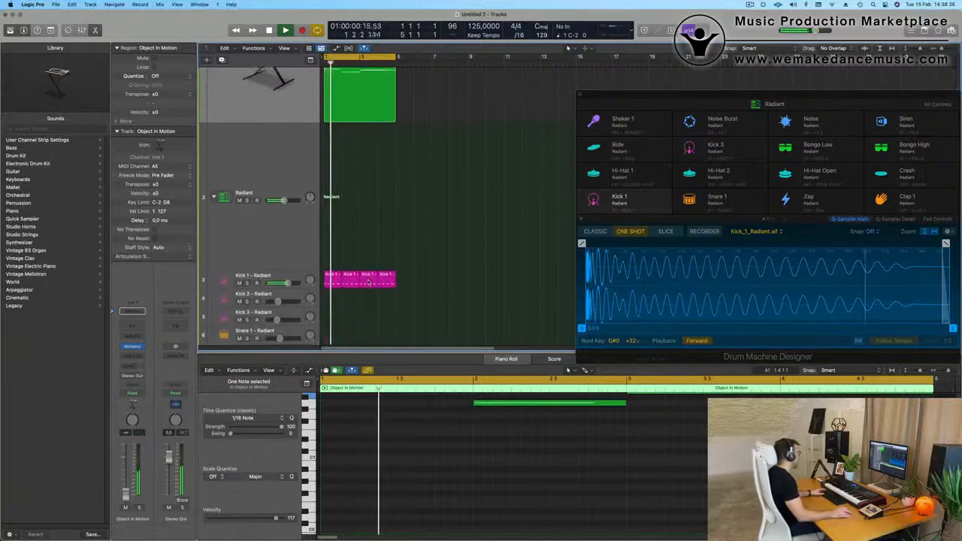
Audition the Deep End, Dembow, Hard Bass House and Hard Knock sounds on the Kick 1 track, and load the Ibiza kick.
{"action": "left_click", "coordinate": [275, 266]}
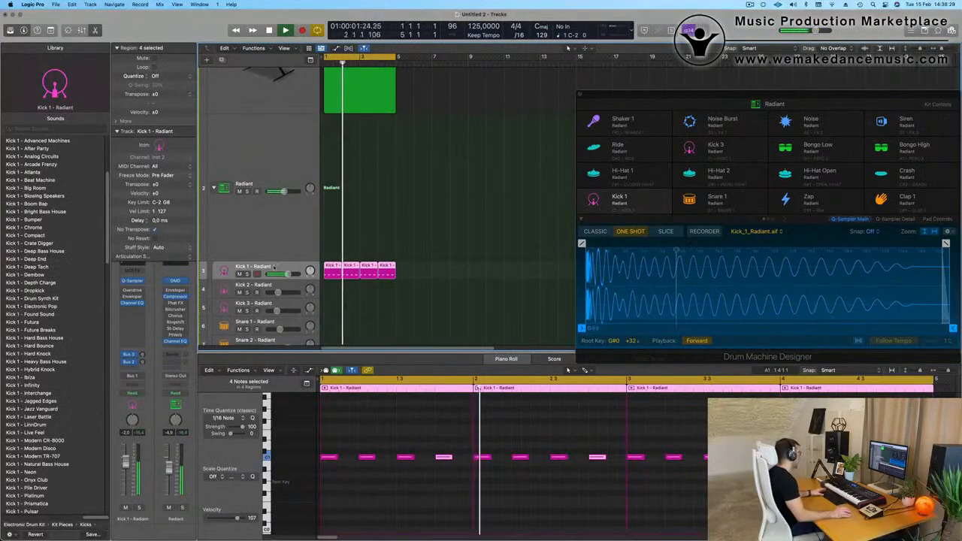
{"action": "left_click", "coordinate": [26, 259]}
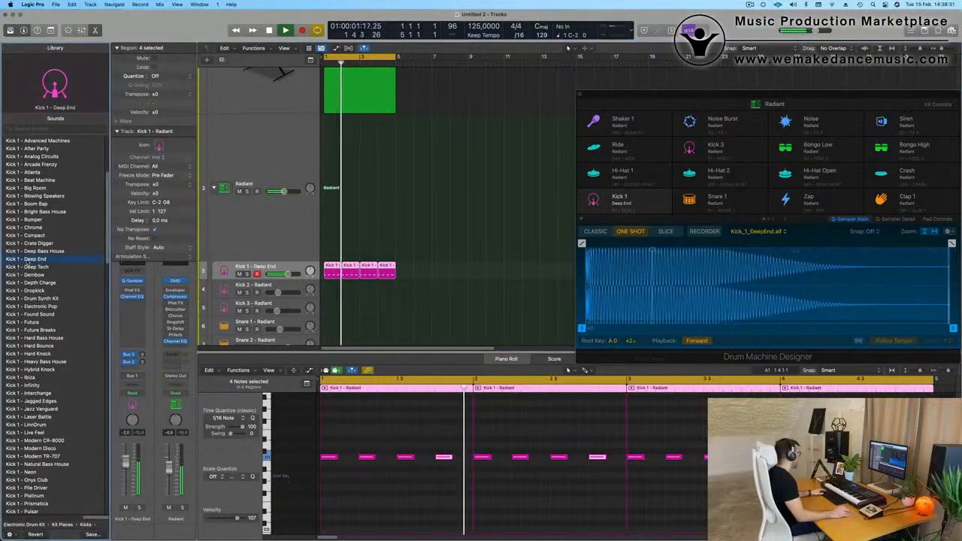
{"action": "scroll", "coordinate": [45, 240], "scroll_direction": "down", "scroll_amount": 2}
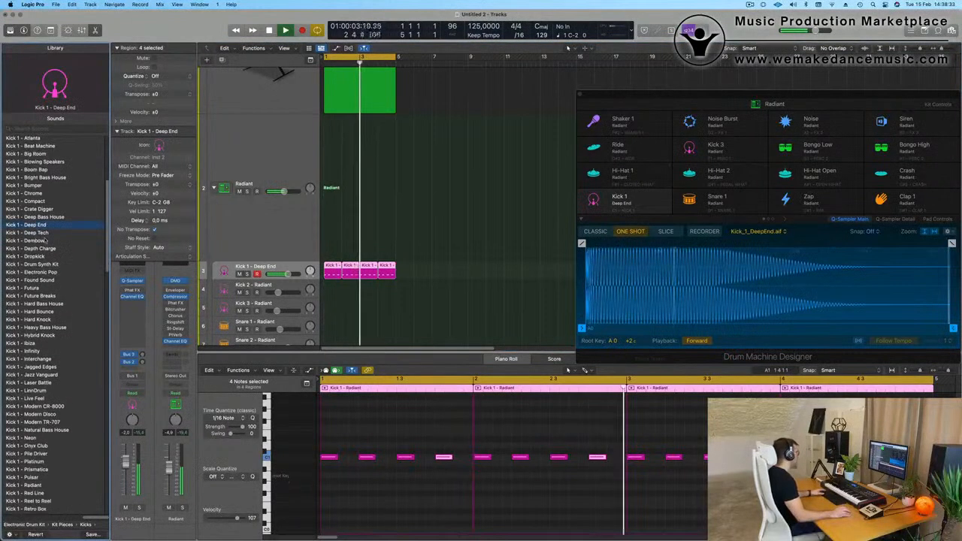
{"action": "left_click", "coordinate": [34, 241]}
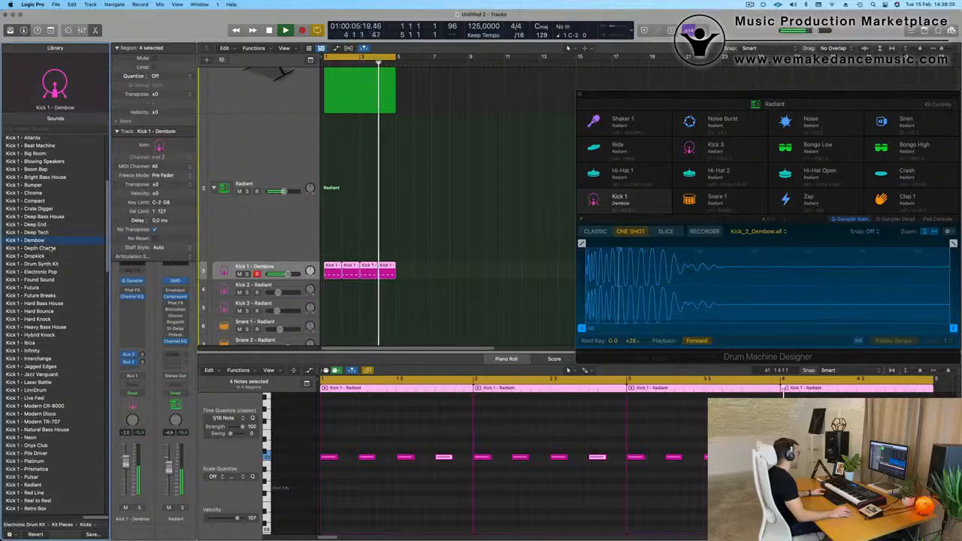
{"action": "scroll", "coordinate": [69, 229], "scroll_direction": "up", "scroll_amount": 2}
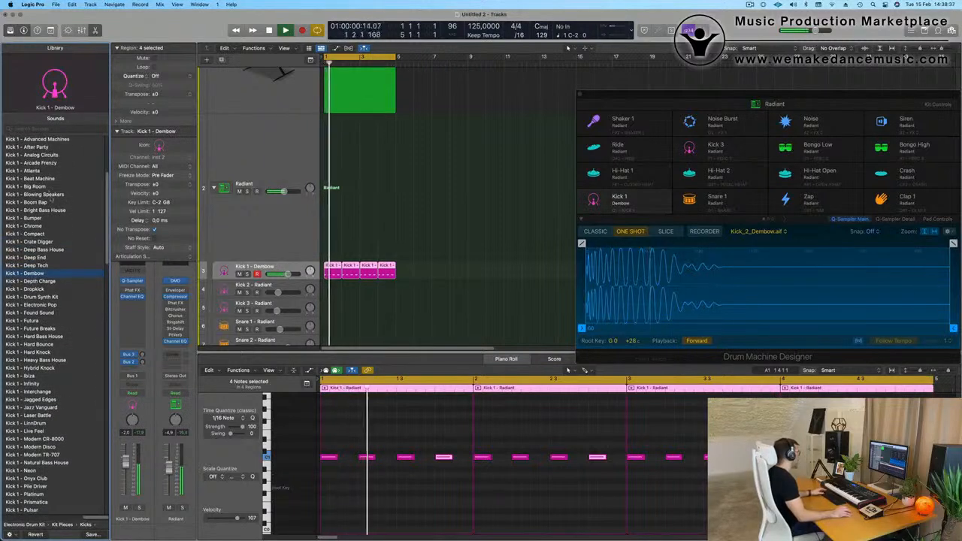
{"action": "scroll", "coordinate": [66, 236], "scroll_direction": "down", "scroll_amount": 2}
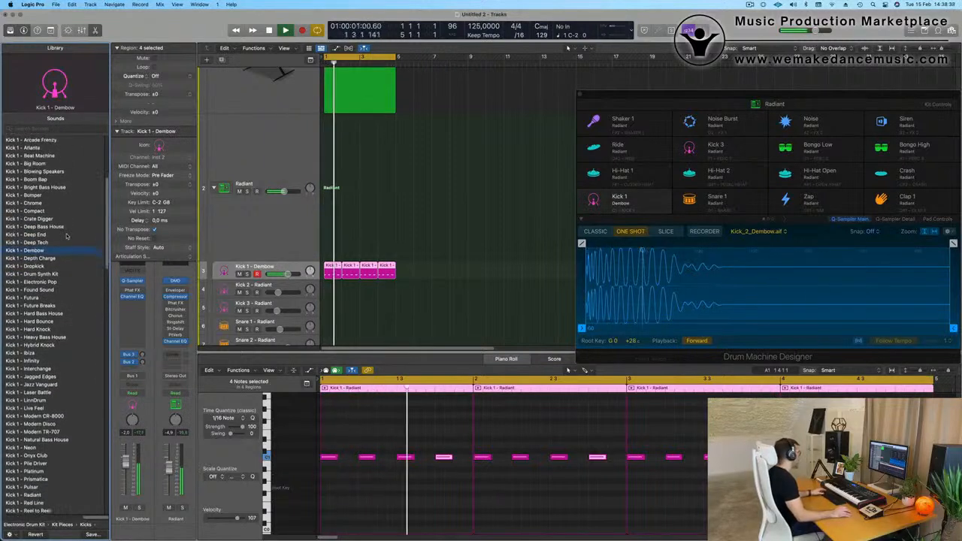
{"action": "left_click", "coordinate": [42, 314]}
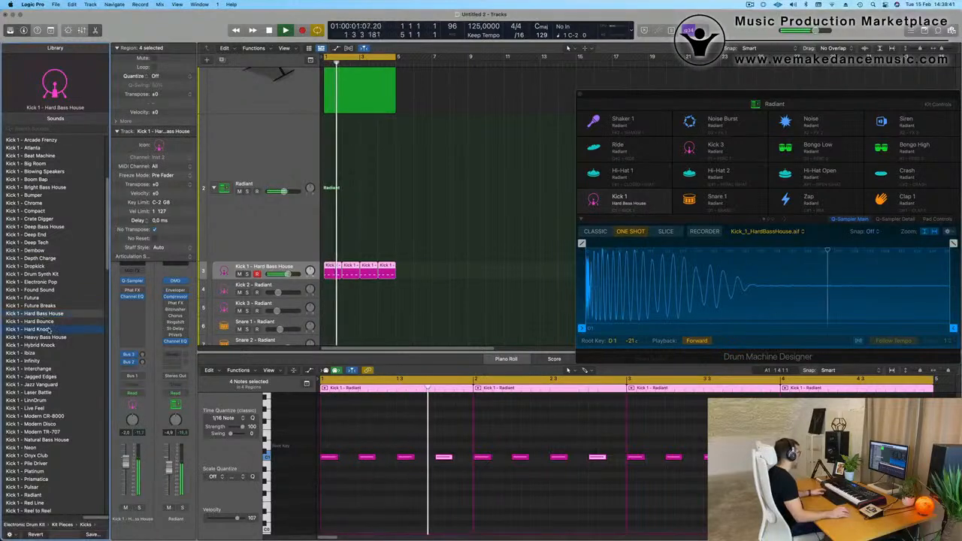
{"action": "left_click", "coordinate": [49, 329]}
{"action": "scroll", "coordinate": [46, 319], "scroll_direction": "down", "scroll_amount": 2}
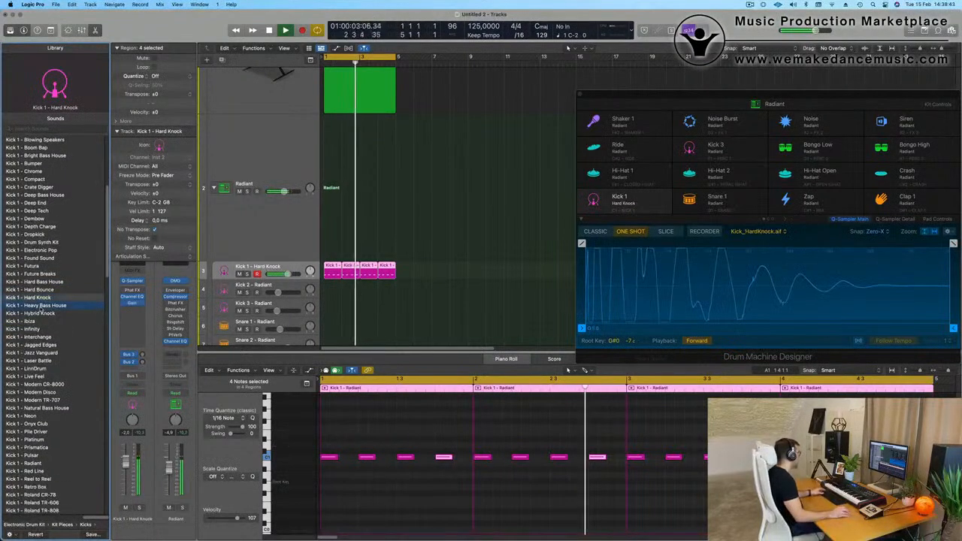
{"action": "left_click", "coordinate": [44, 312]}
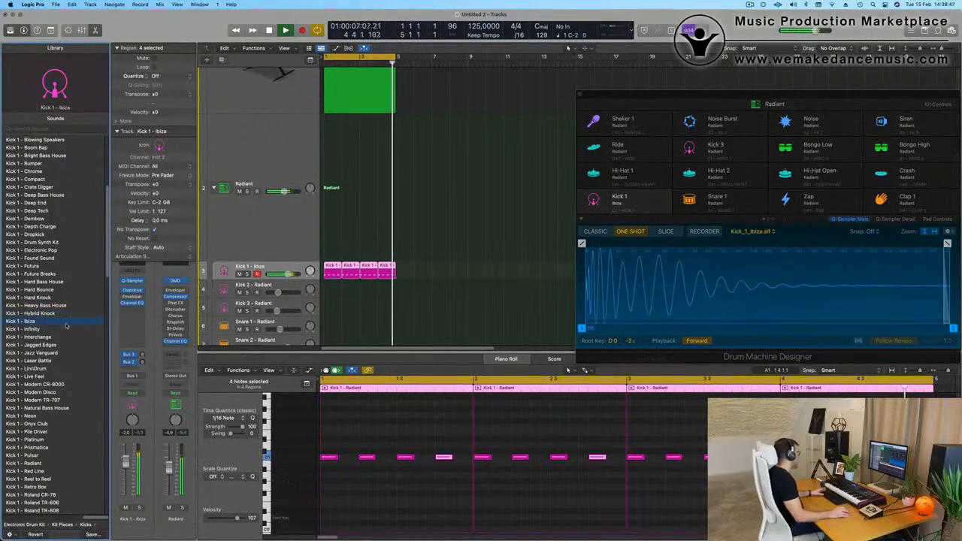
Transpose all 16 kick notes down one octave and lower the Kick 1 track's volume to -5.2 dB.
{"action": "left_click", "coordinate": [394, 479]}
{"action": "key", "text": "super+a"}
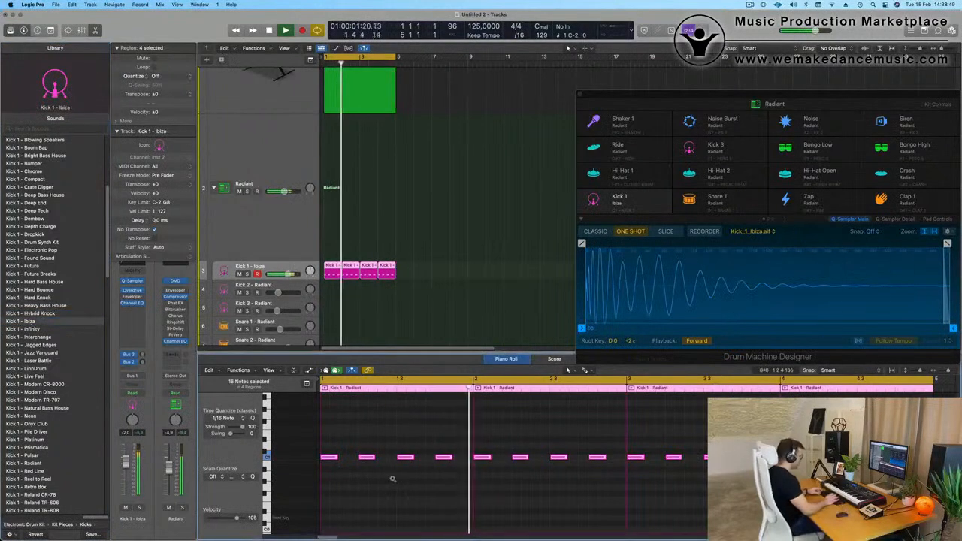
{"action": "key", "text": "alt+shift+Down"}
{"action": "key", "text": "Return"}
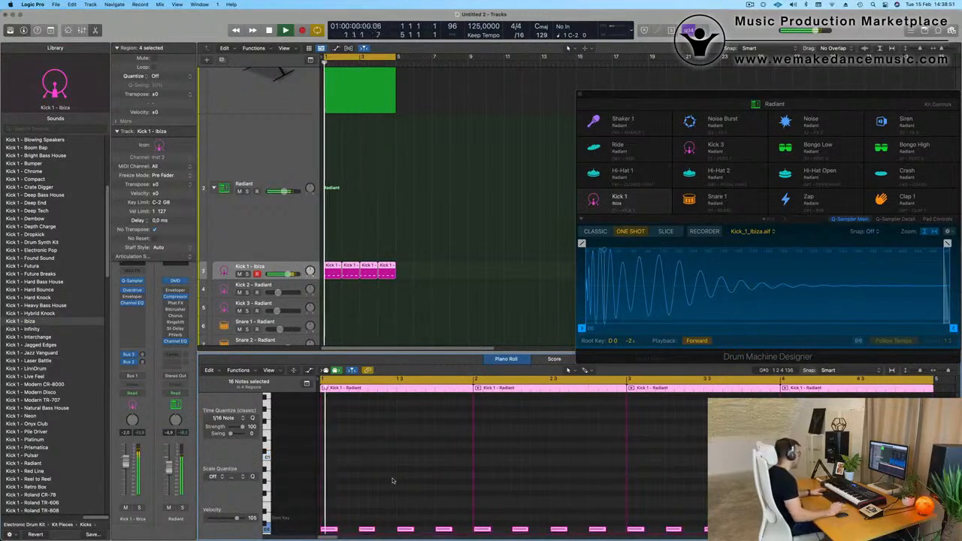
{"action": "scroll", "coordinate": [337, 235], "scroll_direction": "down", "scroll_amount": 2}
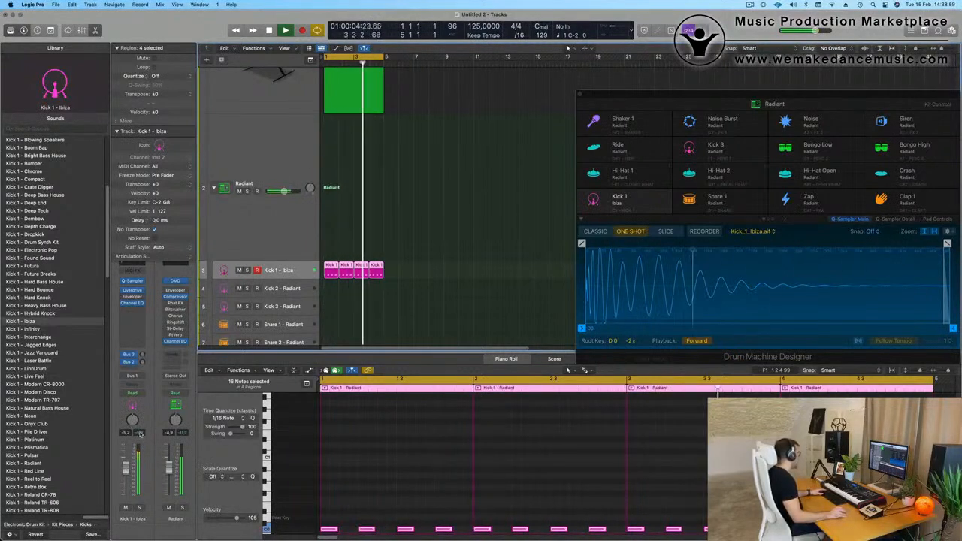
Raise the Object In Motion track's volume to -17.0 dB and insert a Channel EQ on it, leaving its settings at default.
{"action": "scroll", "coordinate": [420, 117], "scroll_direction": "up", "scroll_amount": 4}
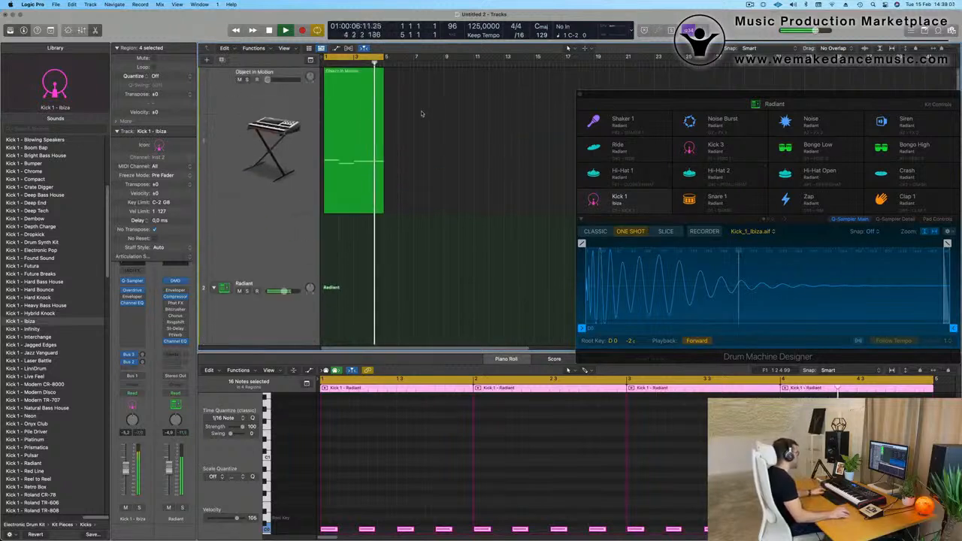
{"action": "left_click", "coordinate": [255, 111]}
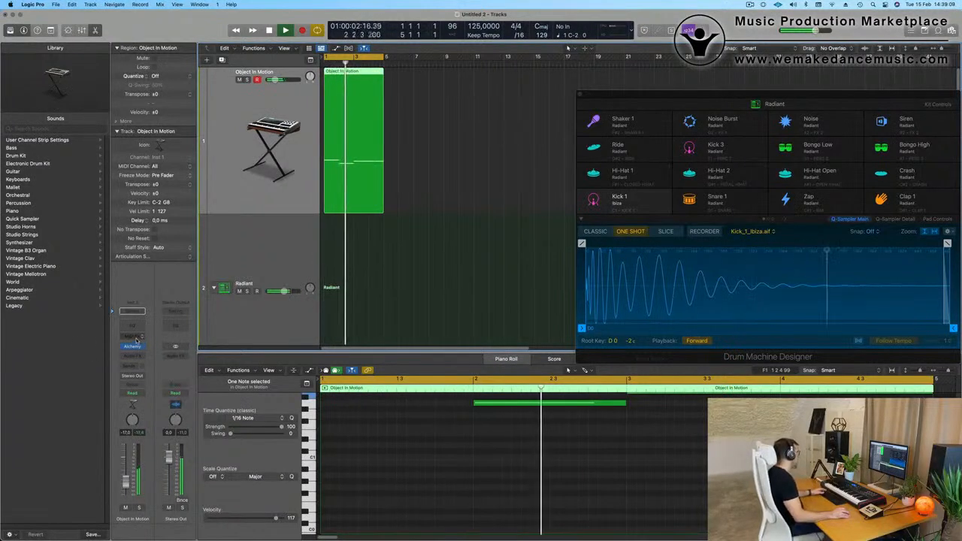
{"action": "left_click", "coordinate": [132, 311]}
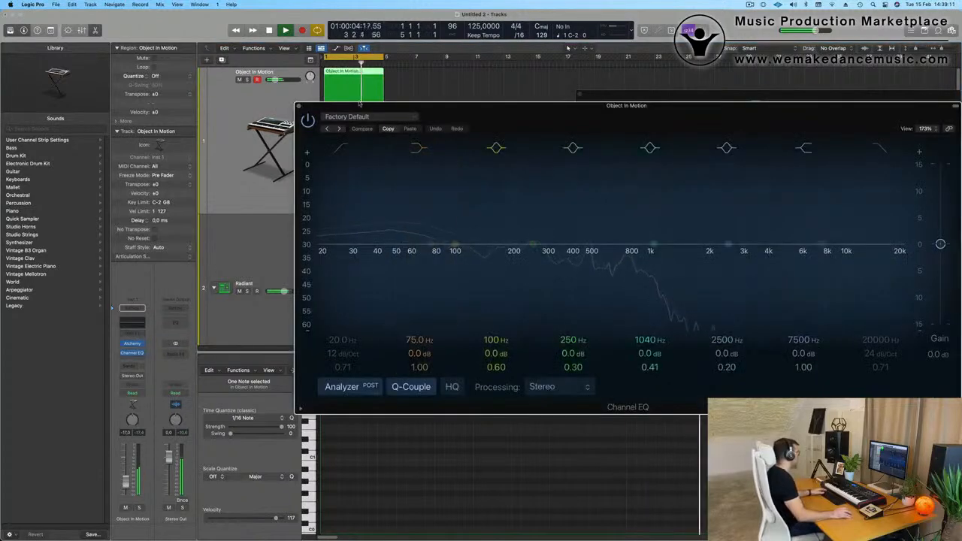
{"action": "left_click", "coordinate": [298, 106]}
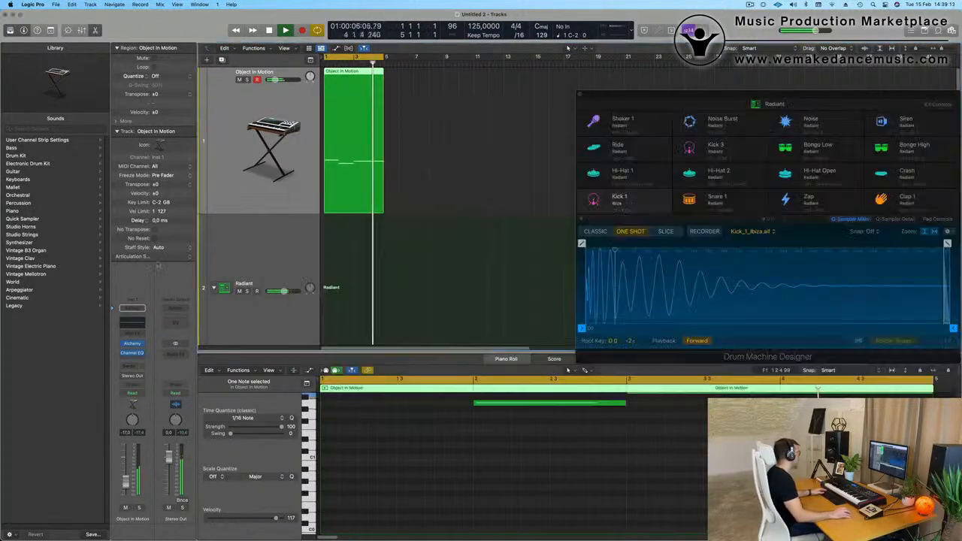
Insert a Compressor after the Channel EQ on the Object In Motion track and set its side chain to Kick 1 - Ibiza (Inst 2).
{"action": "left_click", "coordinate": [136, 358]}
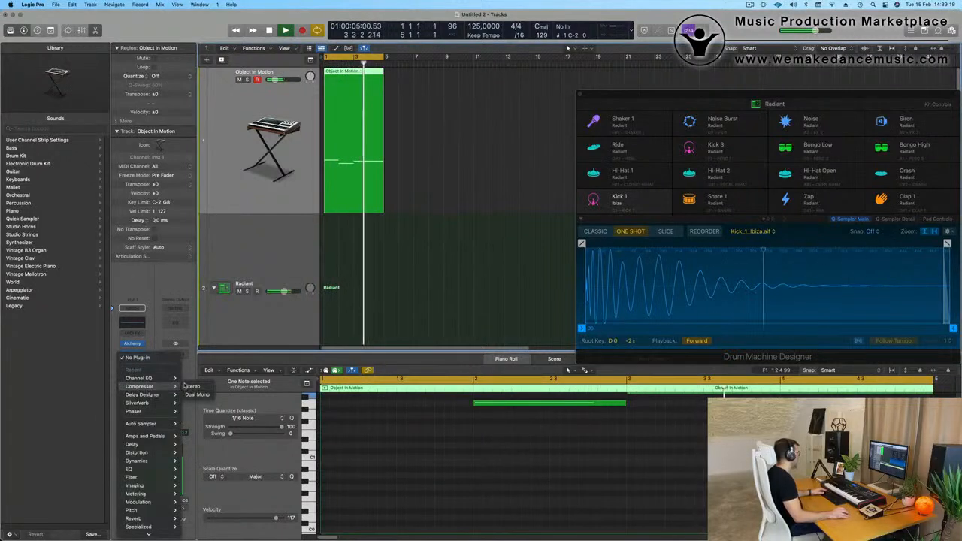
{"action": "left_click", "coordinate": [140, 378]}
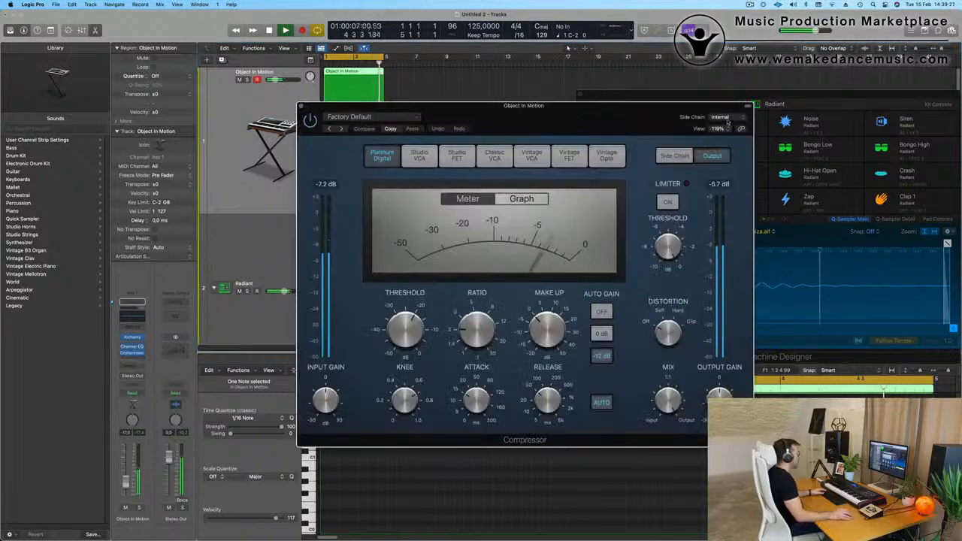
{"action": "left_click", "coordinate": [727, 118]}
{"action": "mouse_move", "coordinate": [743, 130]}
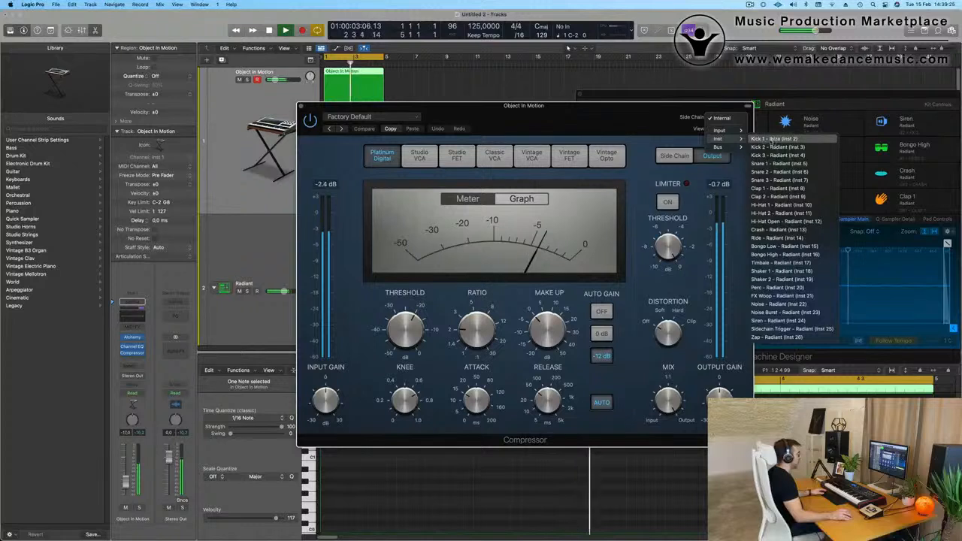
{"action": "left_click", "coordinate": [775, 139]}
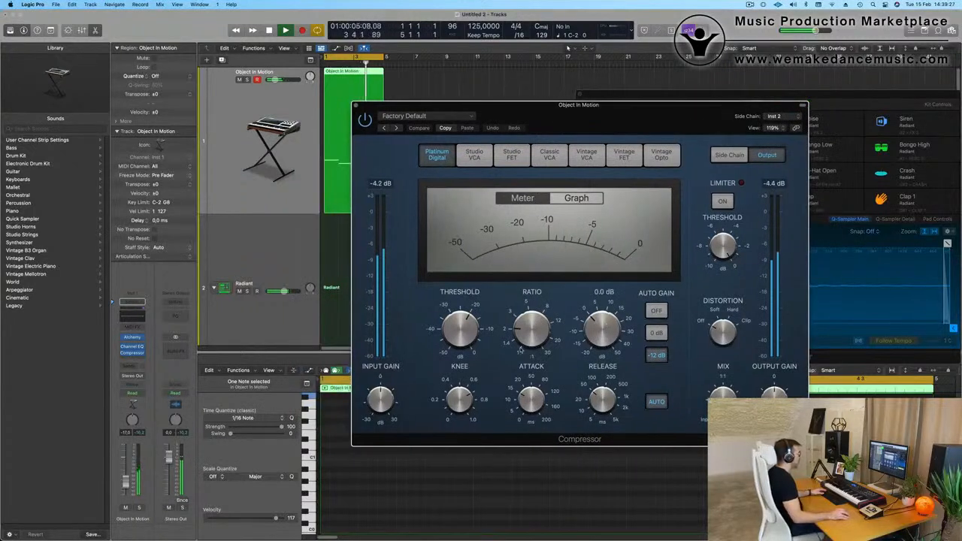
Raise the compressor's ratio, switch off its automatic release and Auto Gain, and raise the Object In Motion track's volume to about -6.4 dB.
{"action": "key", "text": "space"}
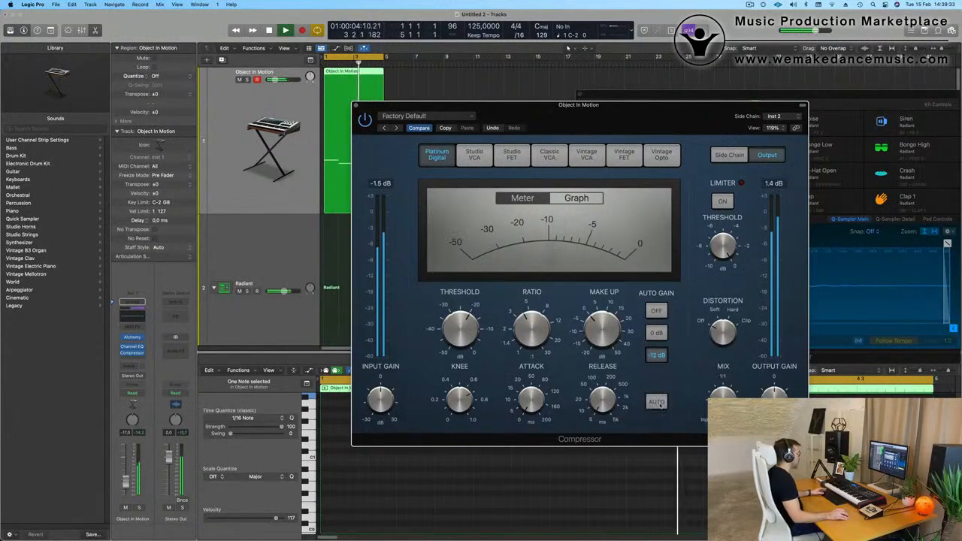
{"action": "left_click", "coordinate": [657, 312]}
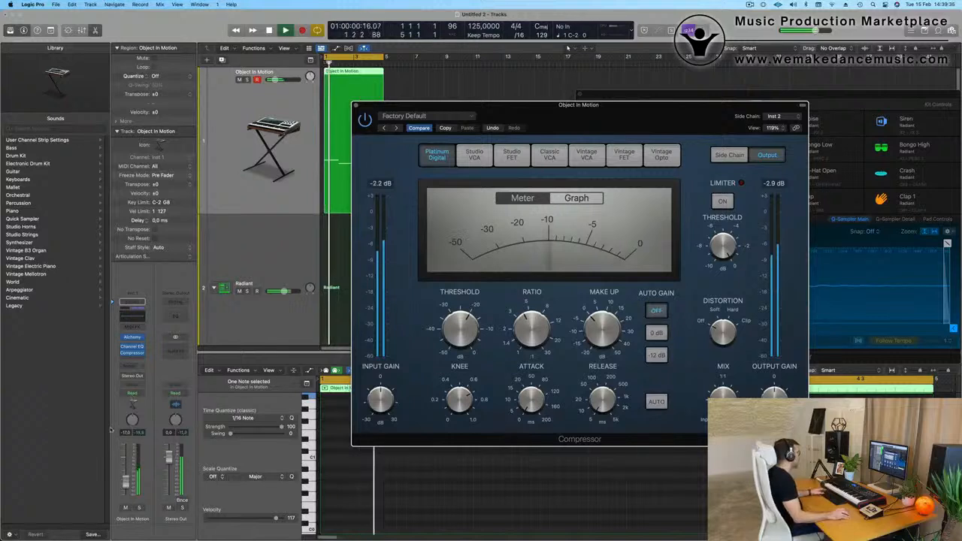
{"action": "left_click_drag", "start_coordinate": [125, 482], "coordinate": [125, 471]}
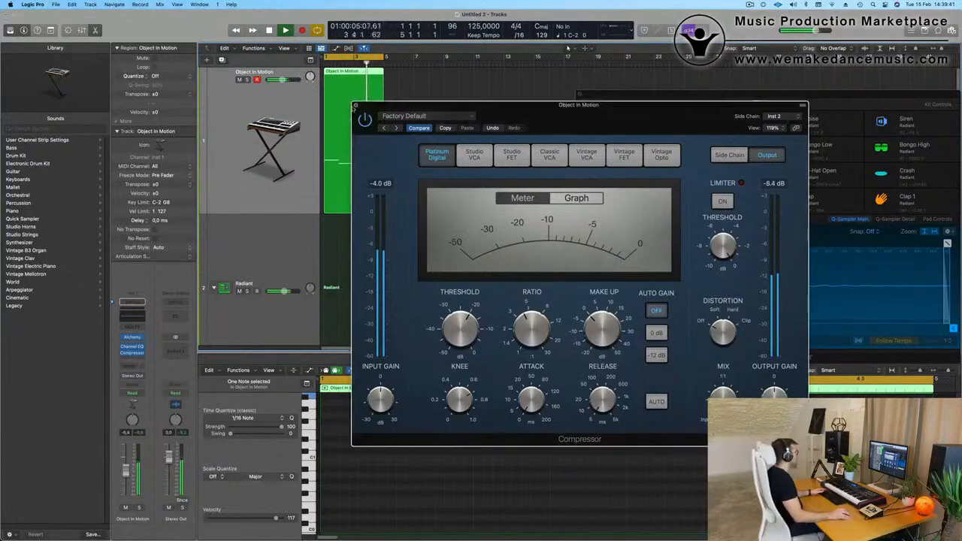
{"action": "left_click", "coordinate": [358, 107]}
Copy the last Kick 1 region to bar 1 of the Hi-Hat 1 track.
{"action": "scroll", "coordinate": [363, 255], "scroll_direction": "down", "scroll_amount": 5}
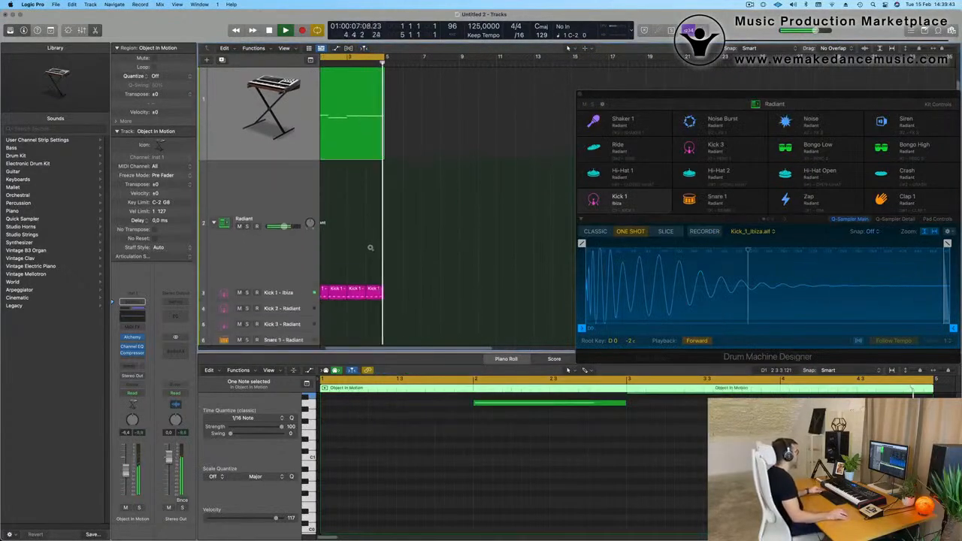
{"action": "key", "text": "space"}
{"action": "scroll", "coordinate": [419, 268], "scroll_direction": "left", "scroll_amount": 1}
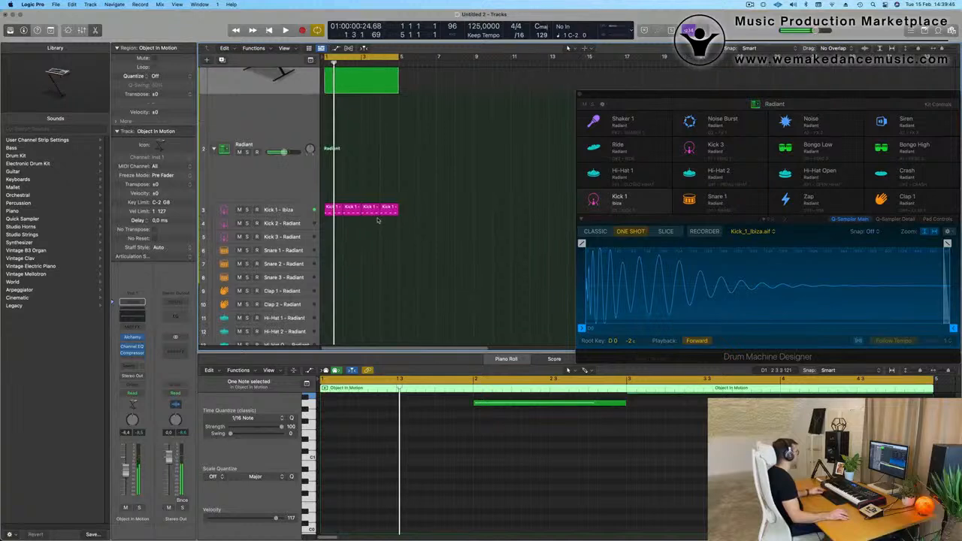
{"action": "left_click", "coordinate": [355, 181]}
{"action": "left_click", "coordinate": [388, 208]}
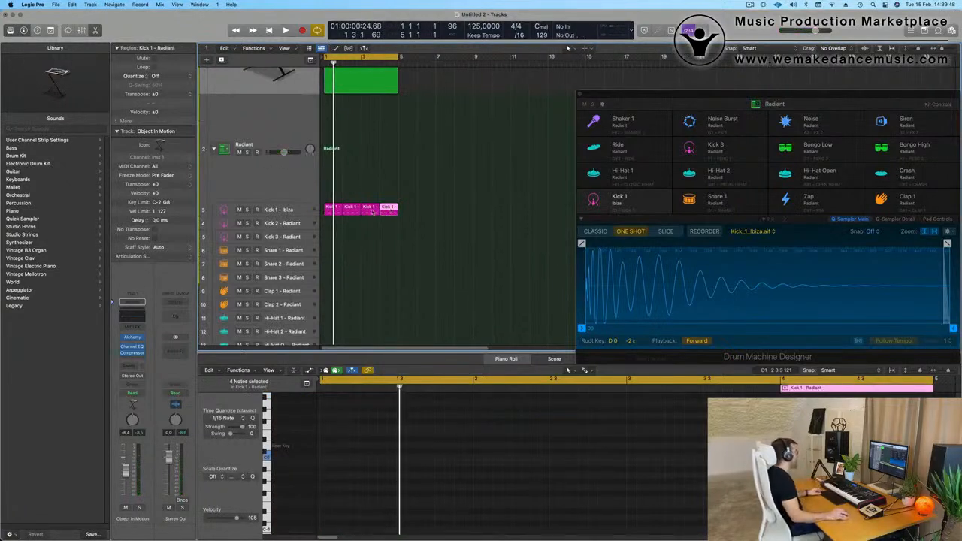
{"action": "left_click_drag", "start_coordinate": [390, 208], "coordinate": [337, 169]}
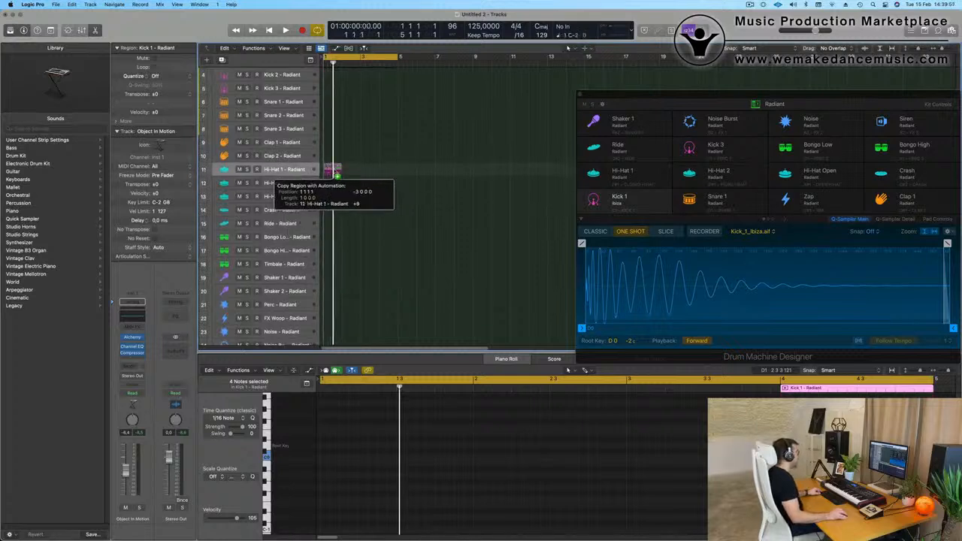
{"action": "left_click_drag", "start_coordinate": [348, 230], "coordinate": [347, 230]}
Transpose the four notes of the copied Hi-Hat 1 region up to C2 and shift them half a beat onto the off-beats.
{"action": "left_click_drag", "start_coordinate": [334, 434], "coordinate": [509, 491]}
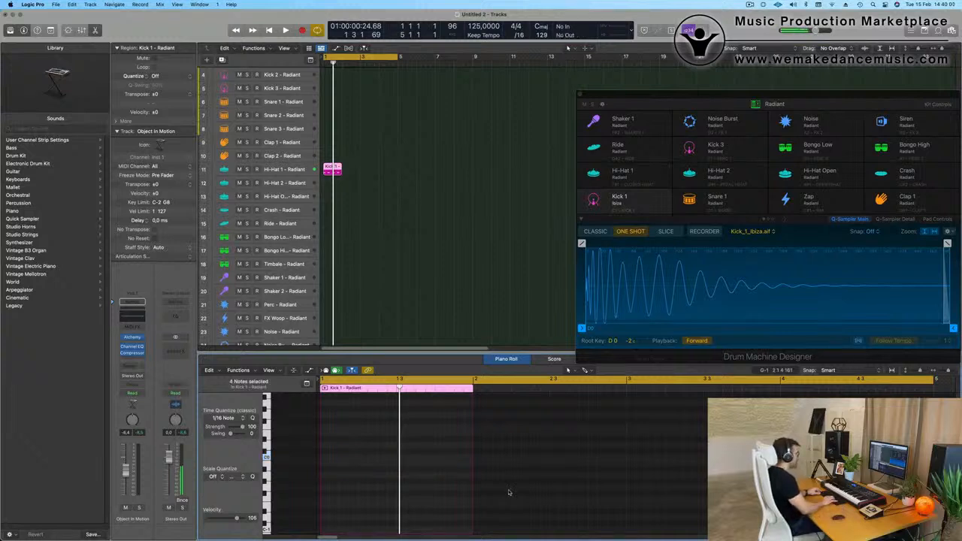
{"action": "key", "text": "space"}
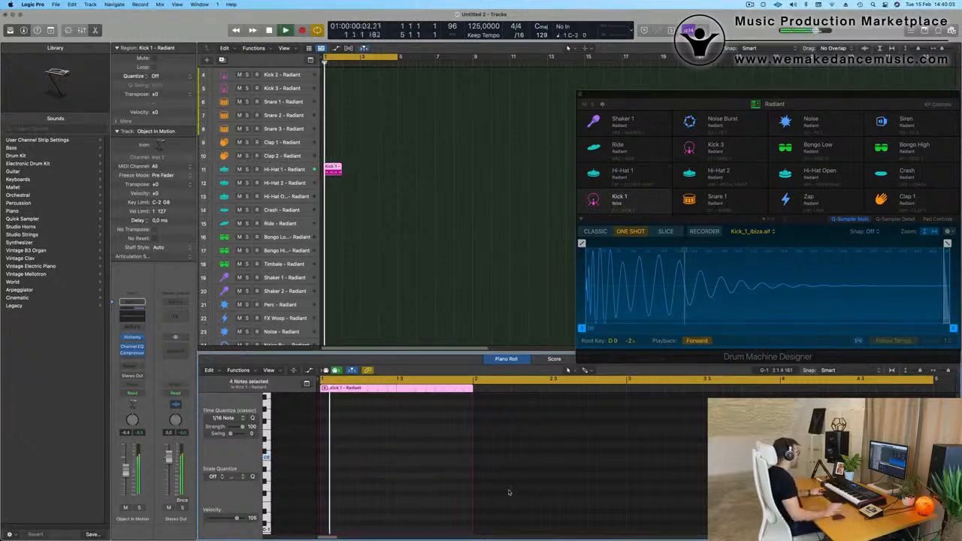
{"action": "scroll", "coordinate": [362, 435], "scroll_direction": "up", "scroll_amount": 5}
{"action": "key", "text": "space"}
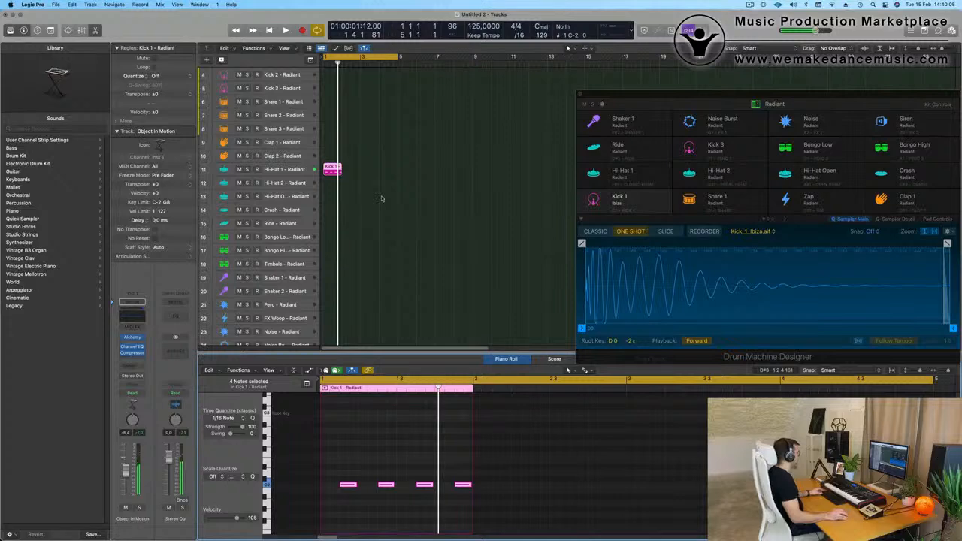
Repeat the Hi-Hat 1 region three times to fill bars 1 to 4 and lower the track's volume to about -17 dB.
{"action": "left_click", "coordinate": [379, 173]}
{"action": "key", "text": "super+r"}
{"action": "key", "text": "super+r"}
{"action": "key", "text": "super+r"}
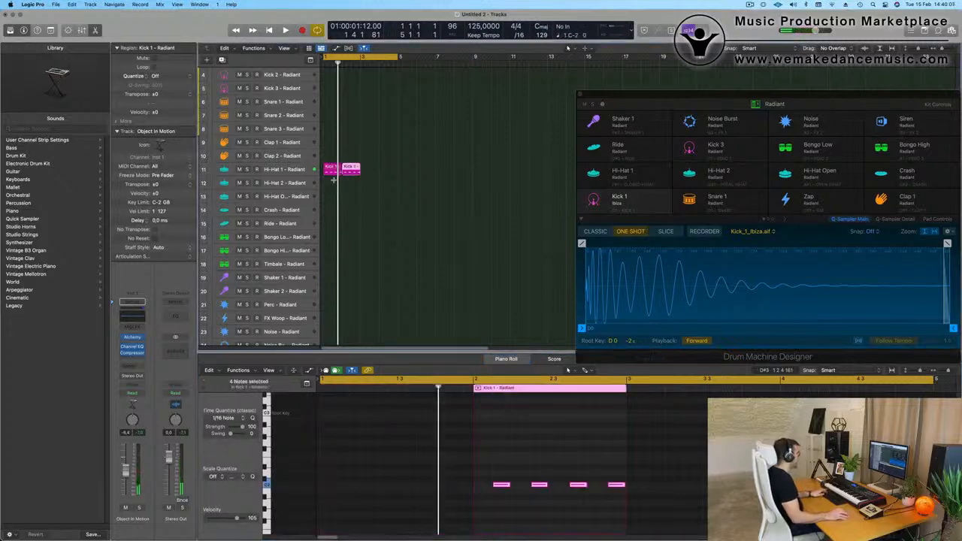
{"action": "left_click", "coordinate": [278, 171]}
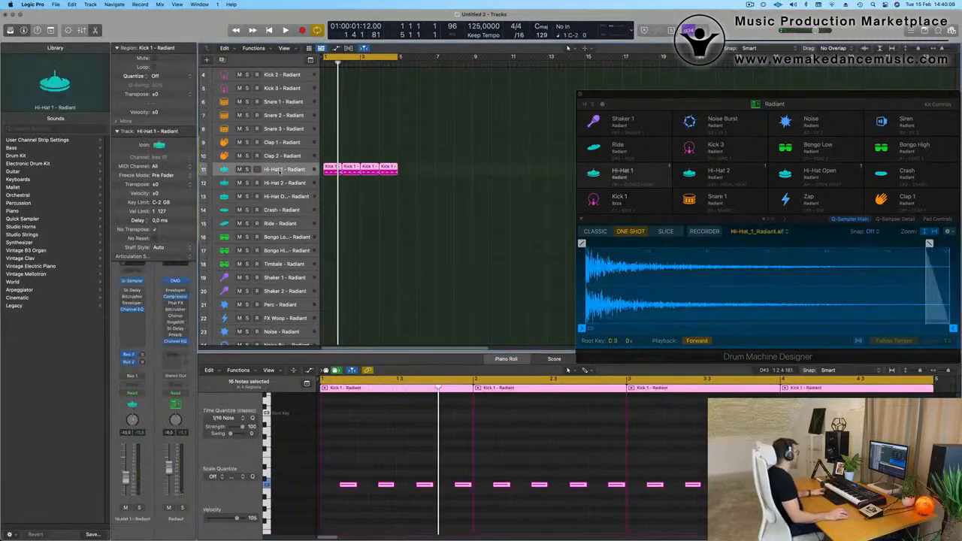
{"action": "key", "text": "space"}
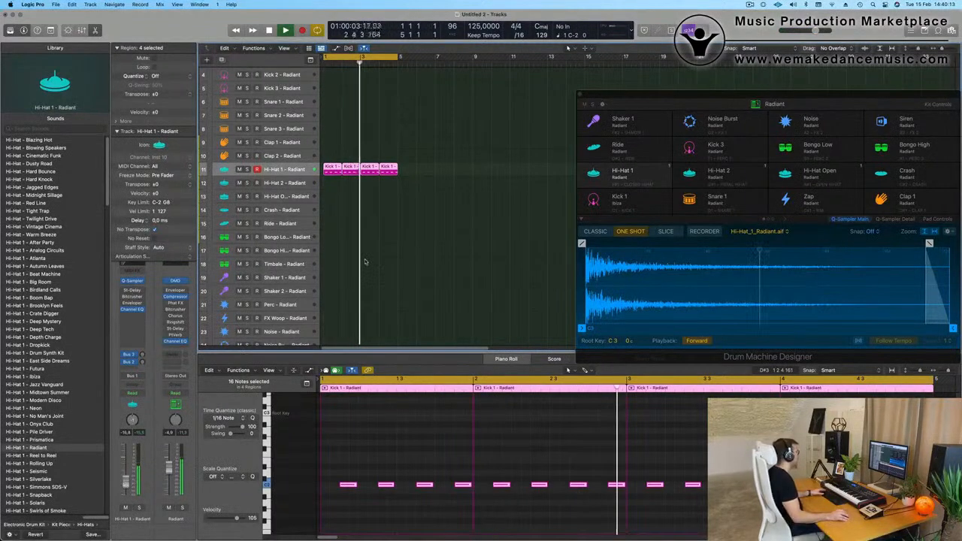
Copy the first Hi-Hat 1 region to bar 1 of the Hi-Hat 2 track.
{"action": "scroll", "coordinate": [346, 188], "scroll_direction": "down", "scroll_amount": 2}
{"action": "left_click", "coordinate": [337, 129]}
{"action": "left_click", "coordinate": [332, 143]}
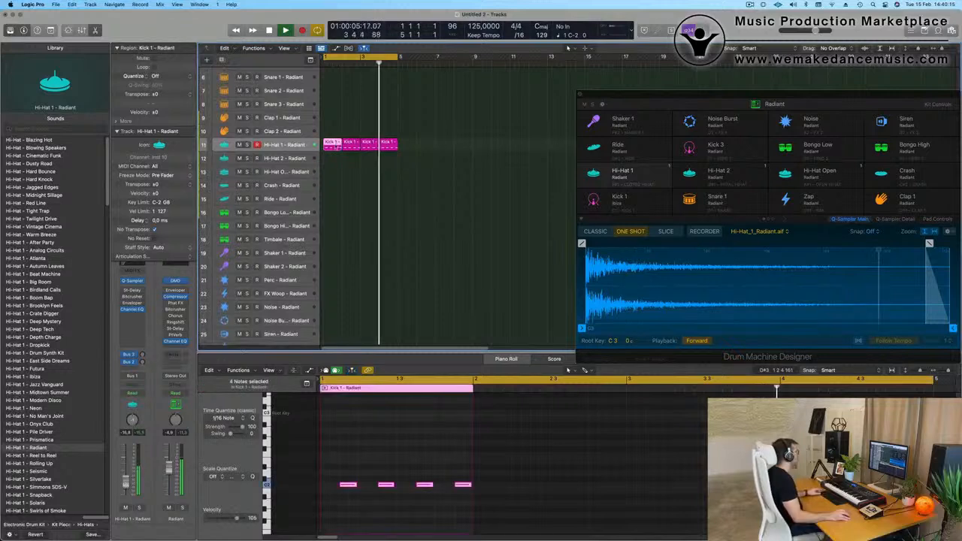
{"action": "key", "text": "space"}
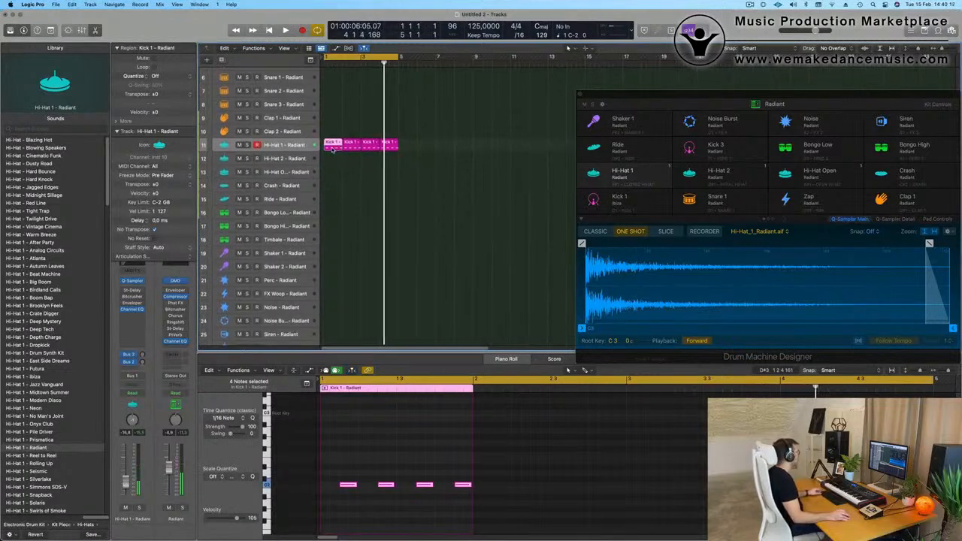
{"action": "left_click_drag", "start_coordinate": [334, 147], "coordinate": [334, 158]}
Transpose the four Hi-Hat 2 notes up one octave to C3 and shorten them all to very short hits.
{"action": "key", "text": "space"}
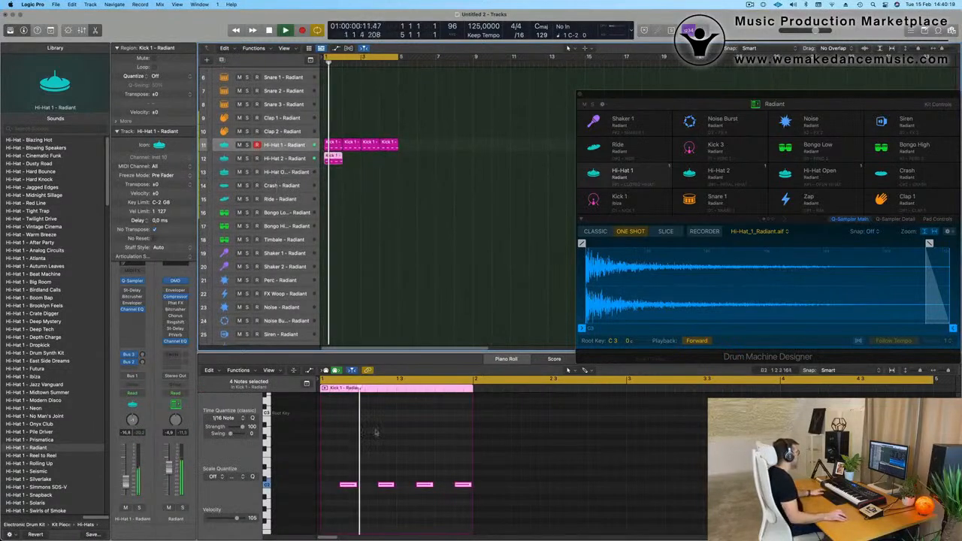
{"action": "left_click_drag", "start_coordinate": [346, 476], "coordinate": [497, 506]}
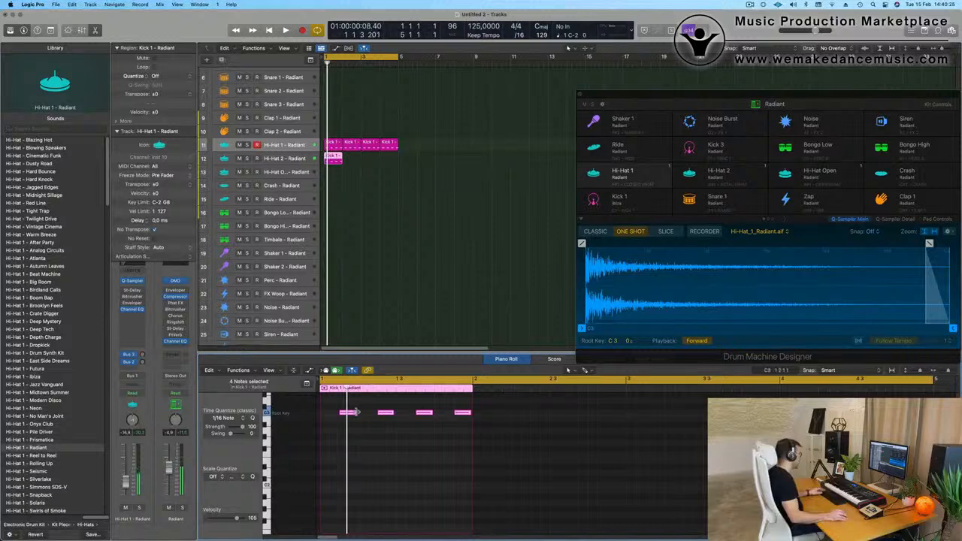
{"action": "left_click_drag", "start_coordinate": [357, 412], "coordinate": [343, 414]}
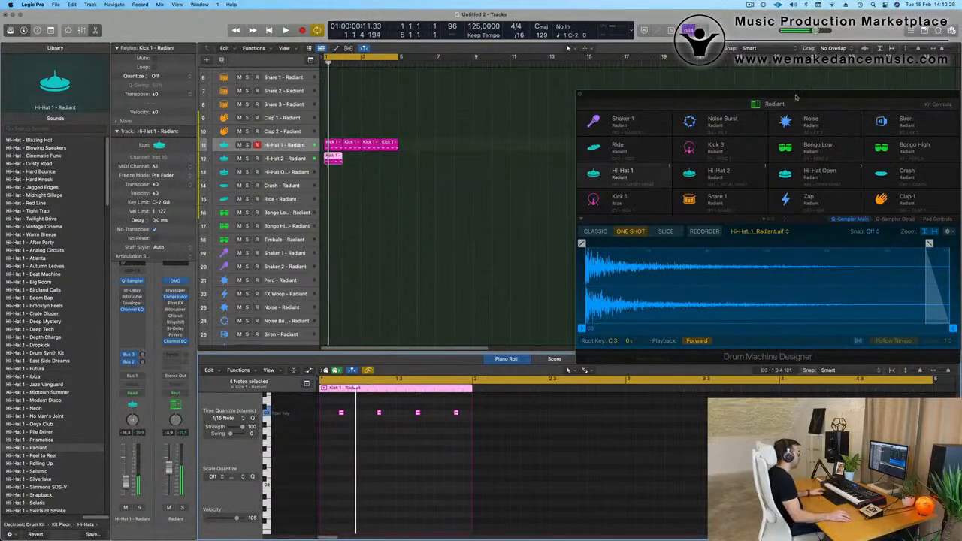
Trim the Hi-Hat 2 sample to an end point of 0.04 s in Drum Machine Designer.
{"action": "left_click_drag", "start_coordinate": [797, 97], "coordinate": [655, 81]}
{"action": "left_click", "coordinate": [290, 159]}
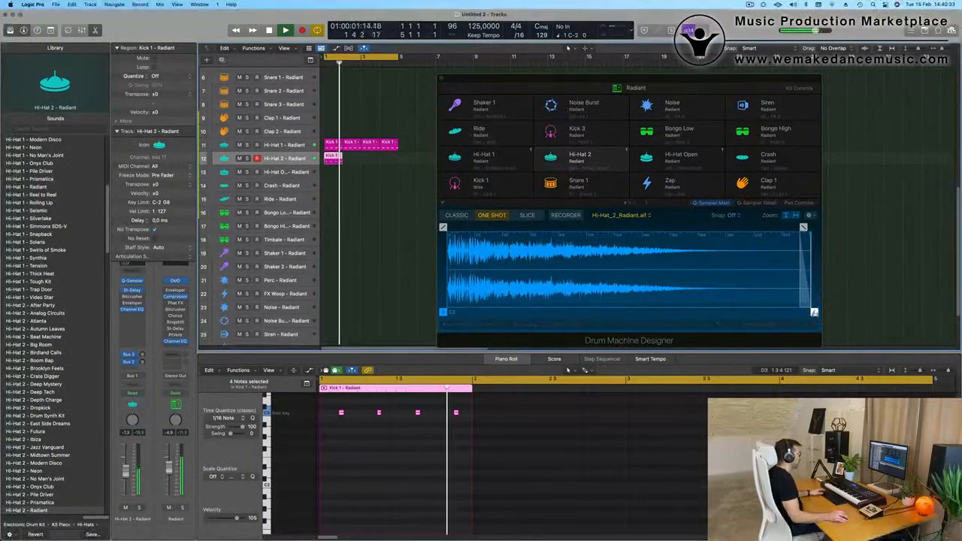
{"action": "mouse_move", "coordinate": [814, 312]}
{"action": "left_mouse_down"}
{"action": "mouse_move", "coordinate": [516, 314]}
{"action": "mouse_move", "coordinate": [523, 321]}
{"action": "left_mouse_up"}
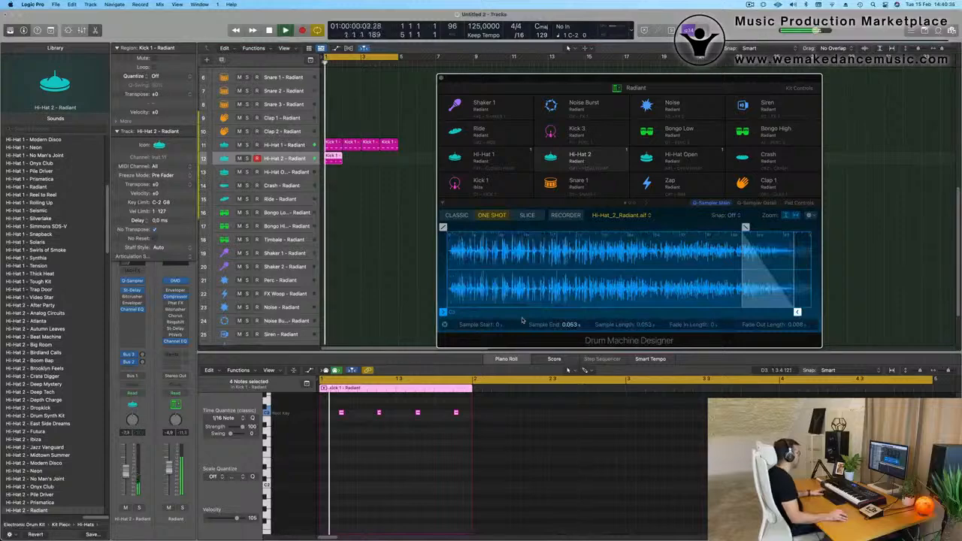
{"action": "left_click_drag", "start_coordinate": [798, 312], "coordinate": [710, 312]}
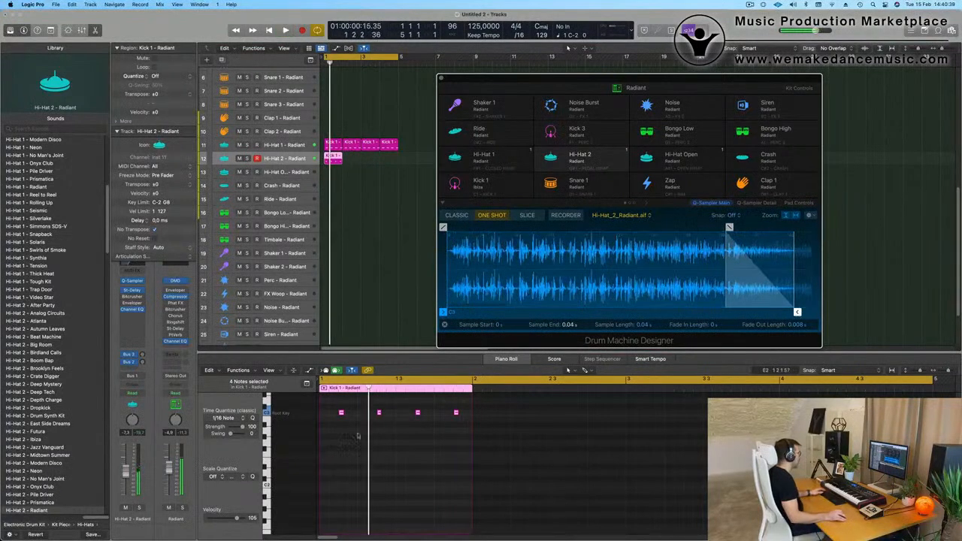
Duplicate the short notes in the Hi-Hat 2 region into a full bar of 16 sixteenth notes and play the pattern.
{"action": "left_click", "coordinate": [334, 408]}
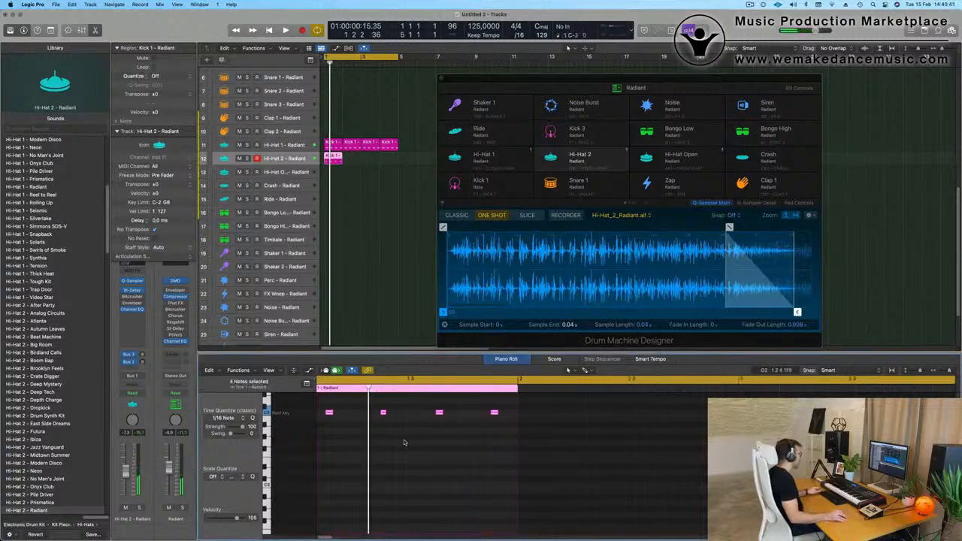
{"action": "scroll", "coordinate": [348, 412], "scroll_direction": "left", "scroll_amount": 2}
{"action": "mouse_move", "coordinate": [352, 413]}
{"action": "left_mouse_down"}
{"action": "mouse_move", "coordinate": [324, 414]}
{"action": "mouse_move", "coordinate": [369, 422]}
{"action": "mouse_move", "coordinate": [348, 418]}
{"action": "left_mouse_up"}
{"action": "key", "text": "space"}
{"action": "key", "text": "space"}
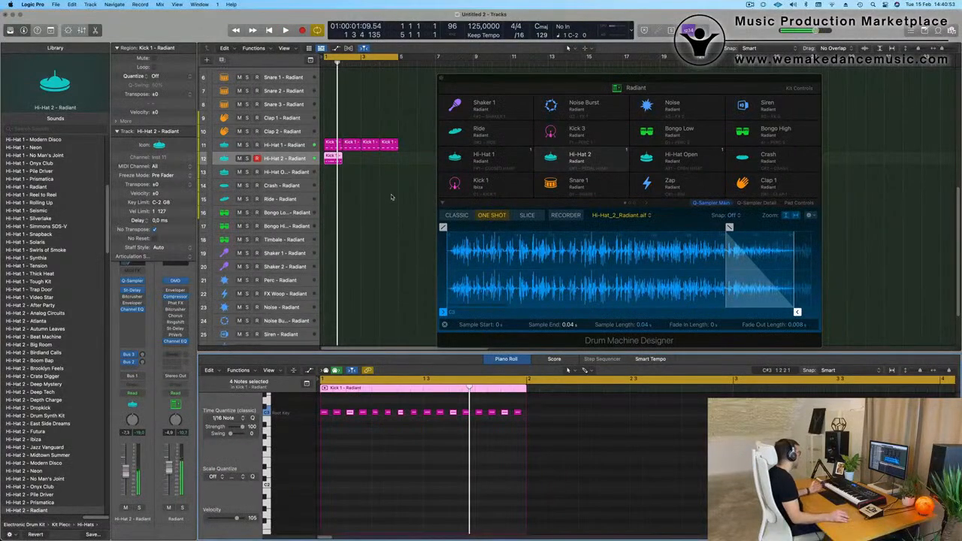
{"action": "key", "text": "space"}
Clear the notes on the four off-beat eighths of the Hi-Hat 2 pattern and lower the track's volume to -17.0 dB.
{"action": "key", "text": "space"}
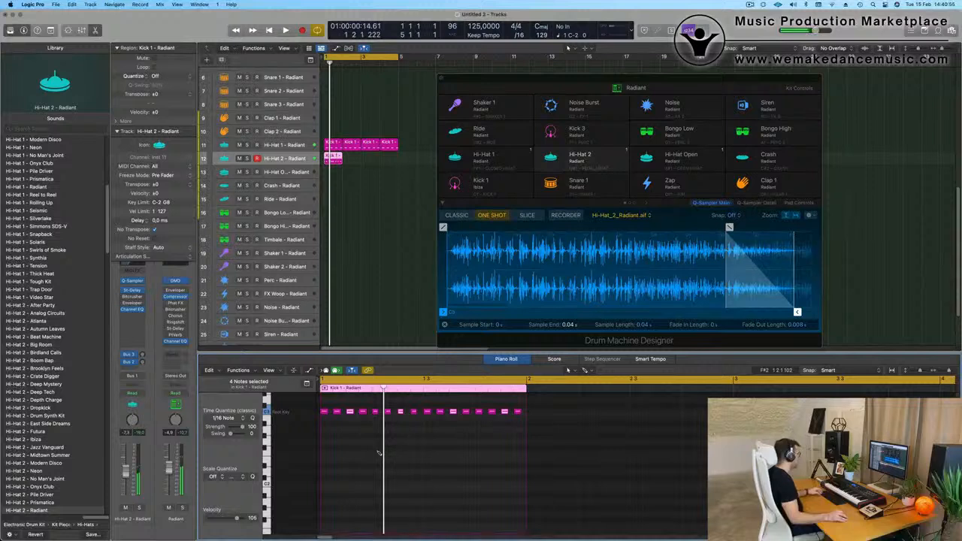
{"action": "key", "text": "space"}
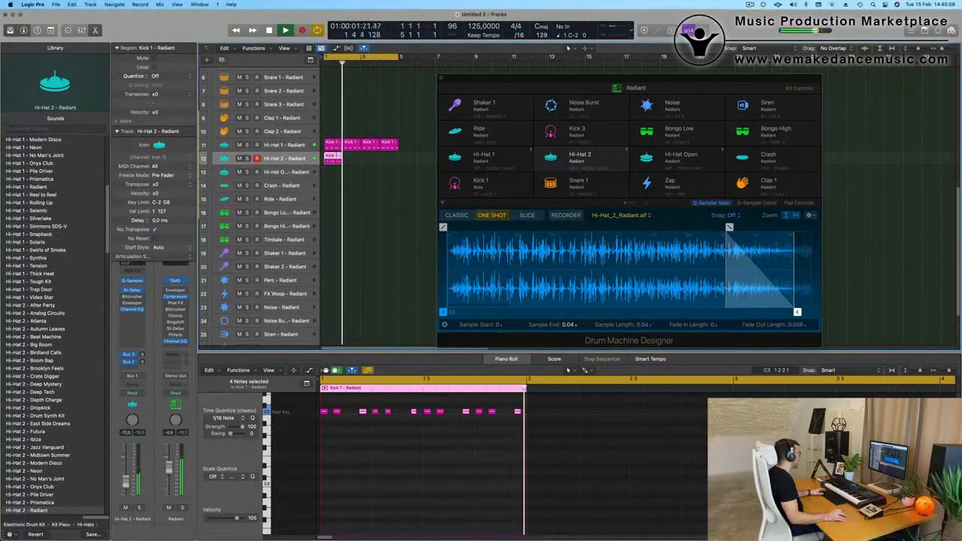
{"action": "key", "text": "space"}
{"action": "key", "text": "space"}
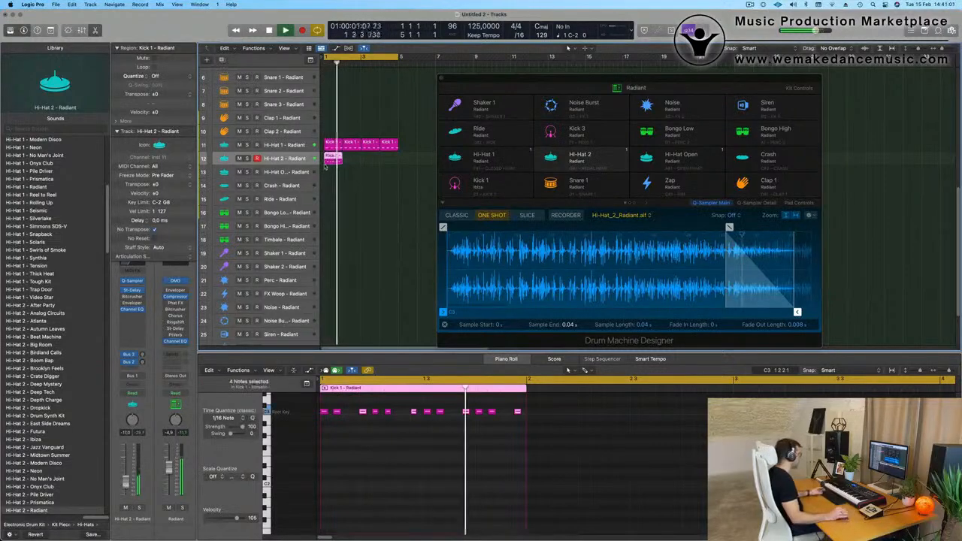
Repeat the Hi-Hat 2 region three times to fill bars 1 to 4.
{"action": "key", "text": "super+r"}
{"action": "key", "text": "super+r"}
{"action": "key", "text": "super+r"}
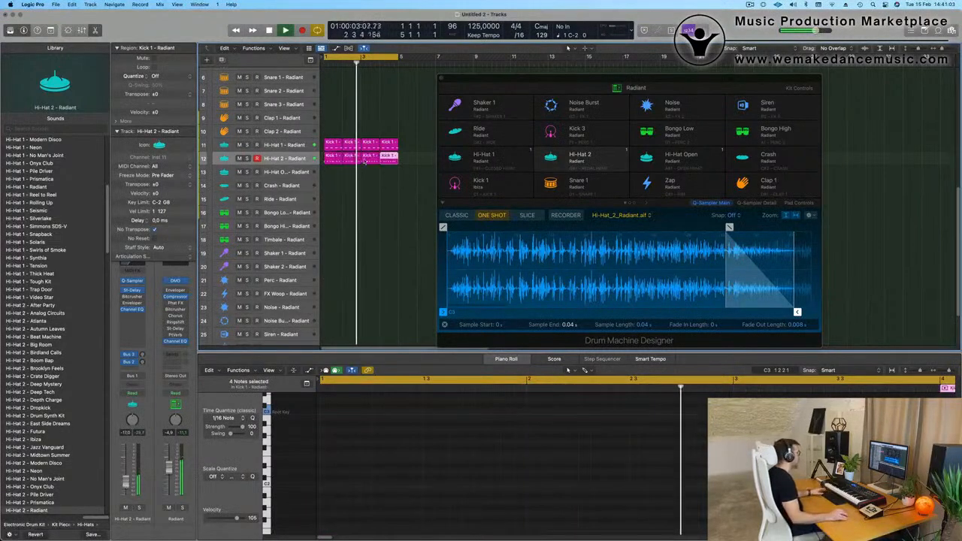
Lower the Hi-Hat 2 track's volume to -23.5 dB and close the Drum Machine Designer window.
{"action": "mouse_move", "coordinate": [593, 82]}
{"action": "left_mouse_down"}
{"action": "mouse_move", "coordinate": [563, 77]}
{"action": "mouse_move", "coordinate": [603, 83]}
{"action": "left_mouse_up"}
{"action": "left_click", "coordinate": [282, 159]}
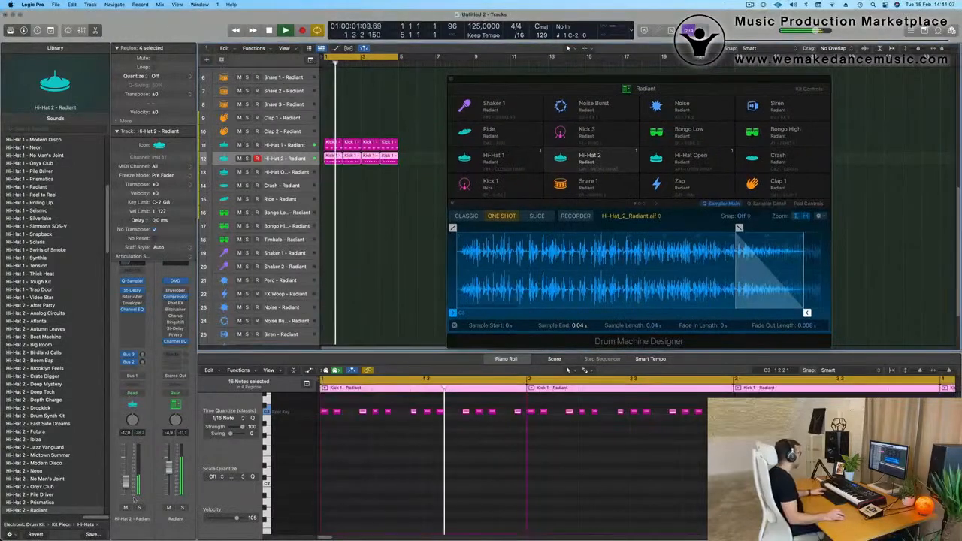
{"action": "left_click_drag", "start_coordinate": [126, 482], "coordinate": [125, 487]}
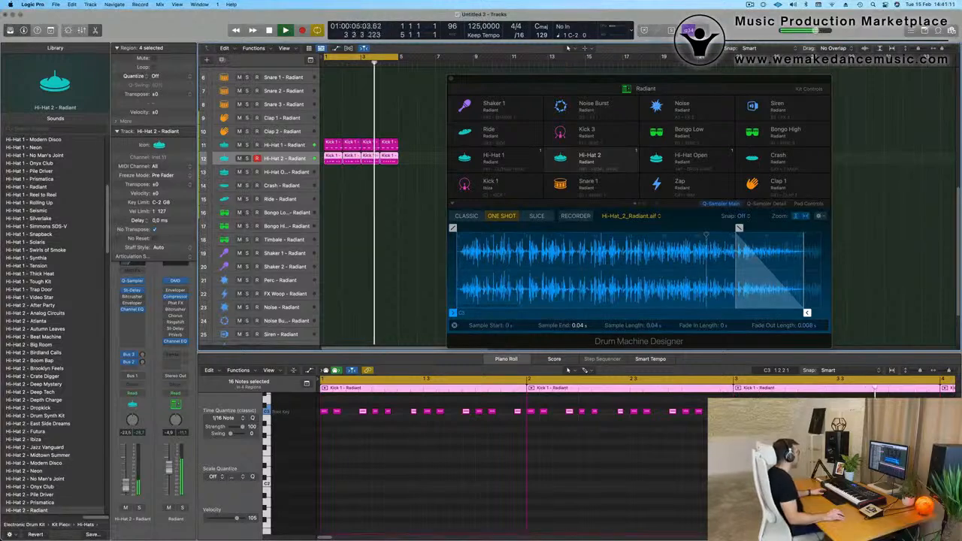
{"action": "left_click", "coordinate": [450, 80]}
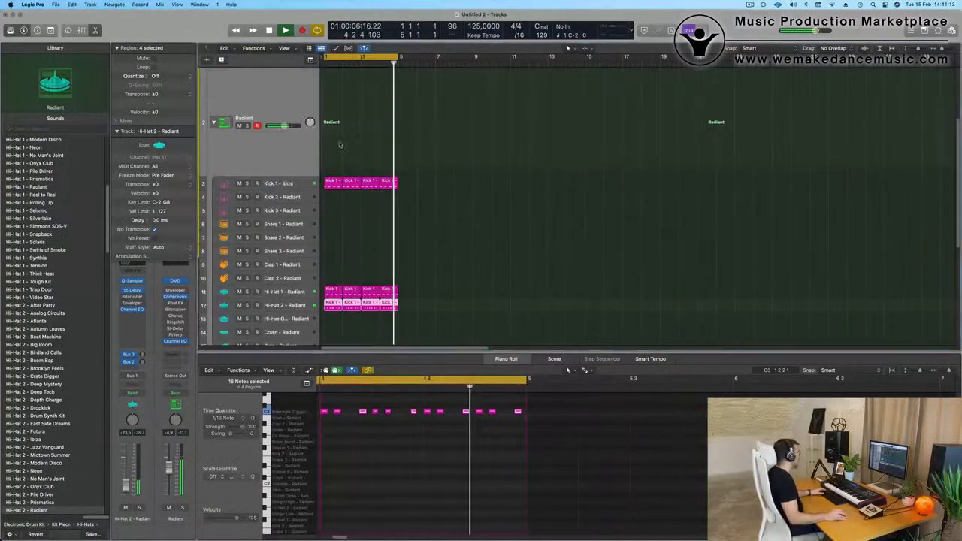
{"action": "scroll", "coordinate": [353, 224], "scroll_direction": "down", "scroll_amount": 1}
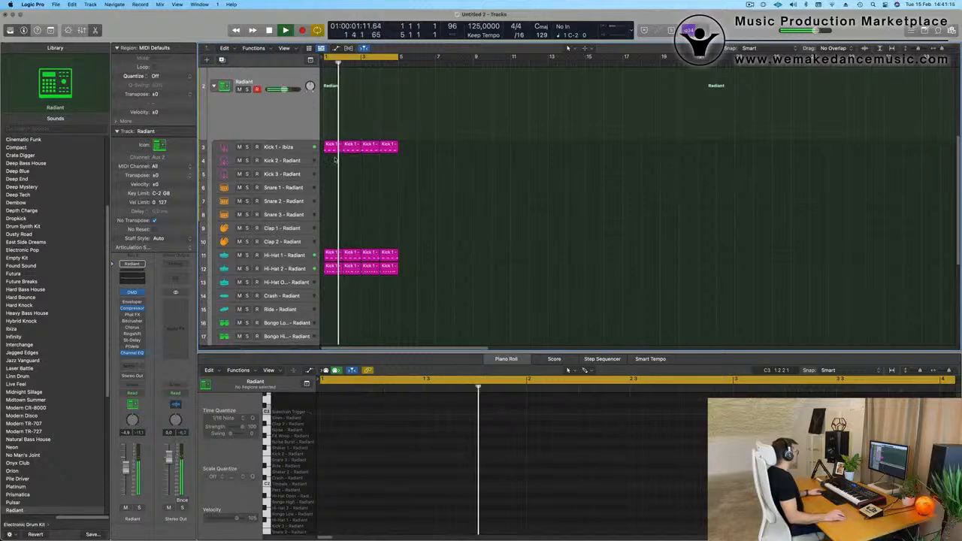
Copy the first Kick 1 region to the Snare 1 track and delete its notes on beats 1 and 3.
{"action": "left_click_drag", "start_coordinate": [333, 148], "coordinate": [333, 189]}
{"action": "key", "text": "space"}
{"action": "left_click", "coordinate": [330, 471]}
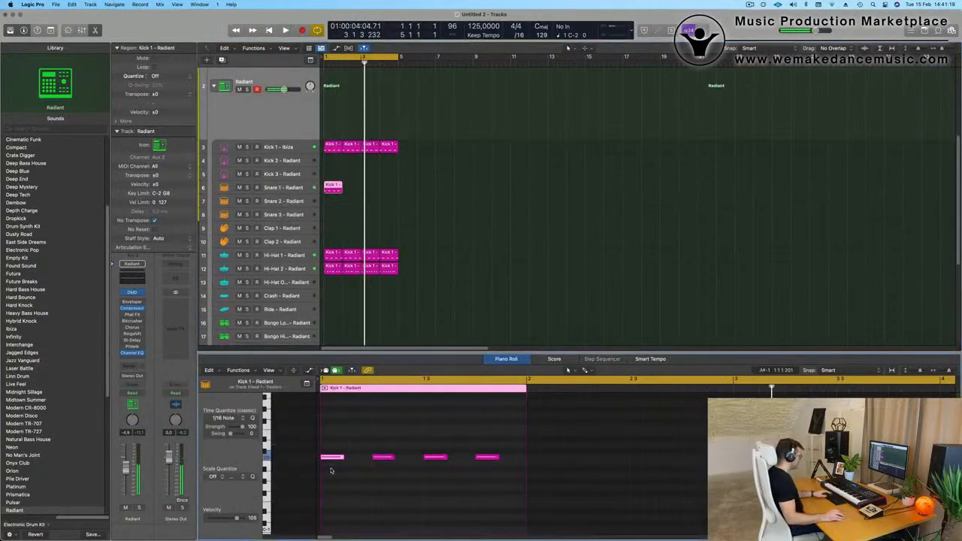
{"action": "left_click_drag", "start_coordinate": [442, 474], "coordinate": [443, 475]}
{"action": "key", "text": "Delete"}
{"action": "left_click_drag", "start_coordinate": [378, 439], "coordinate": [509, 502]}
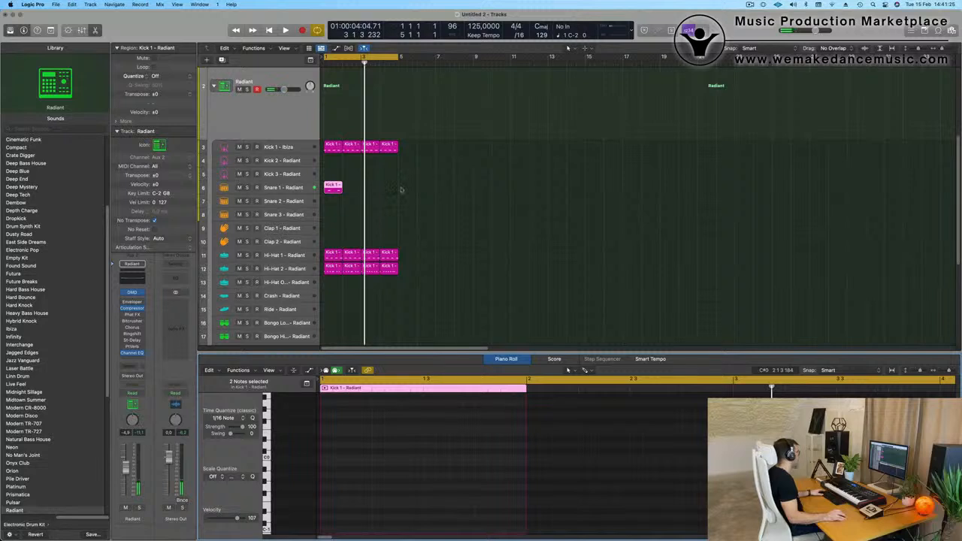
Repeat the Snare 1 region three times to fill bars 1 to 4 and play the loop with its track selected.
{"action": "left_click_drag", "start_coordinate": [445, 184], "coordinate": [323, 201]}
{"action": "key", "text": "super+r"}
{"action": "key", "text": "super+r"}
{"action": "key", "text": "super+r"}
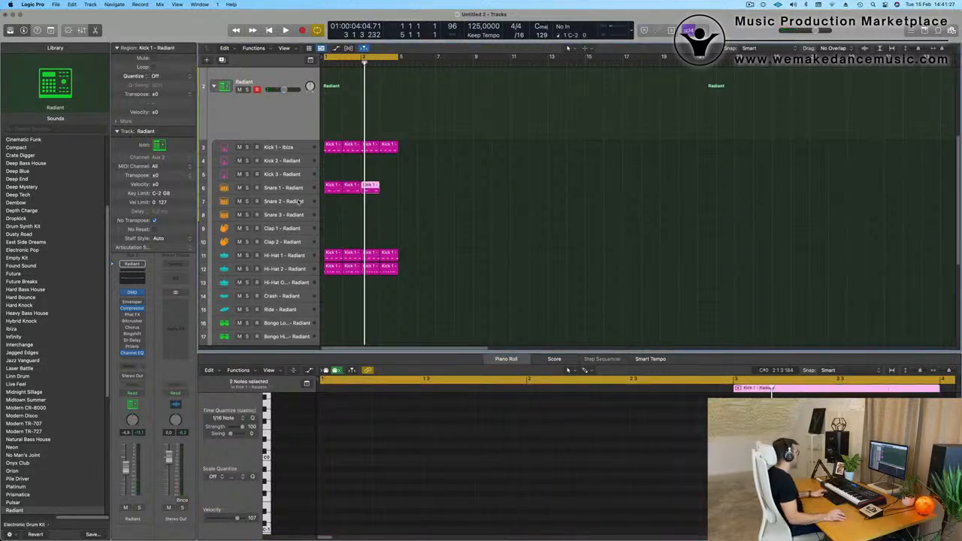
{"action": "key", "text": "space"}
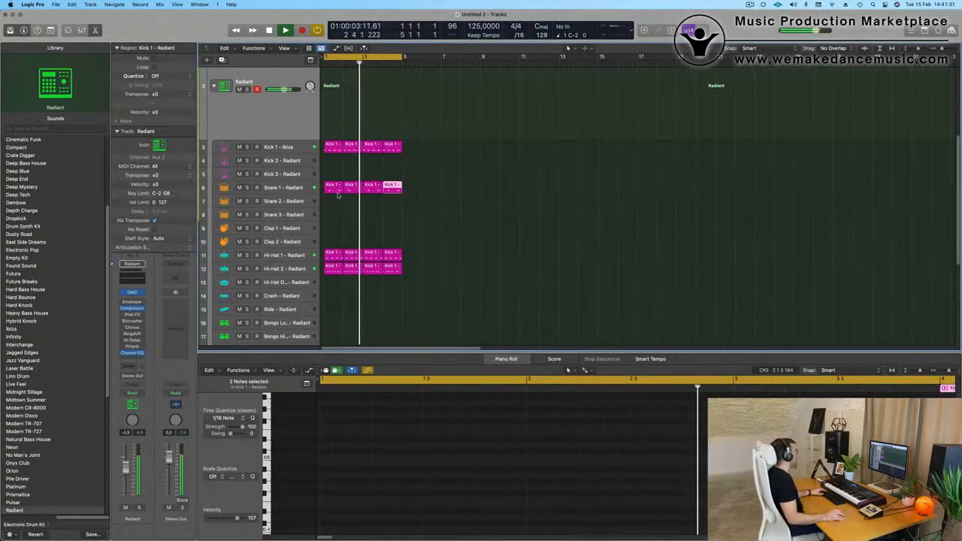
{"action": "left_click", "coordinate": [293, 188]}
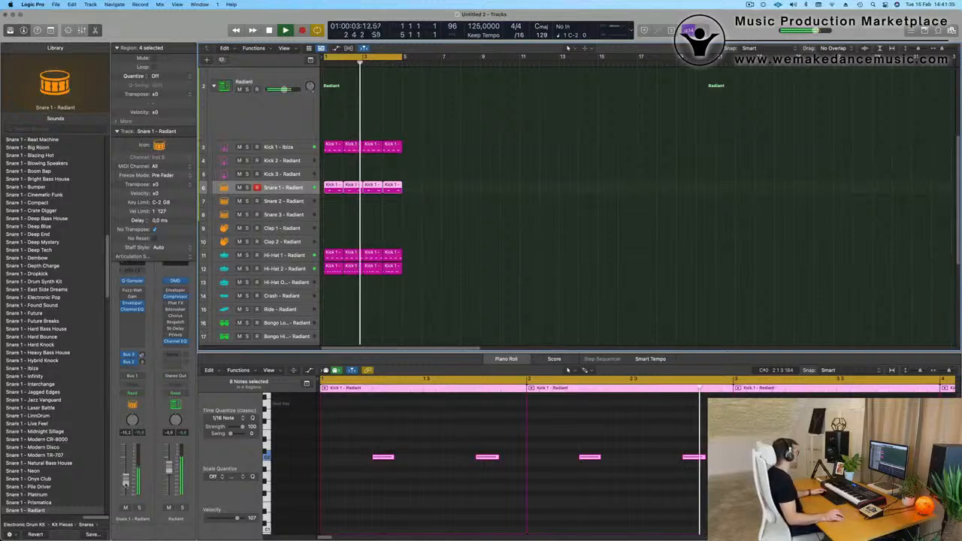
Copy the first Hi-Hat 2 region to bar 1 of the Bongo High track and select that track.
{"action": "scroll", "coordinate": [404, 277], "scroll_direction": "down", "scroll_amount": 3}
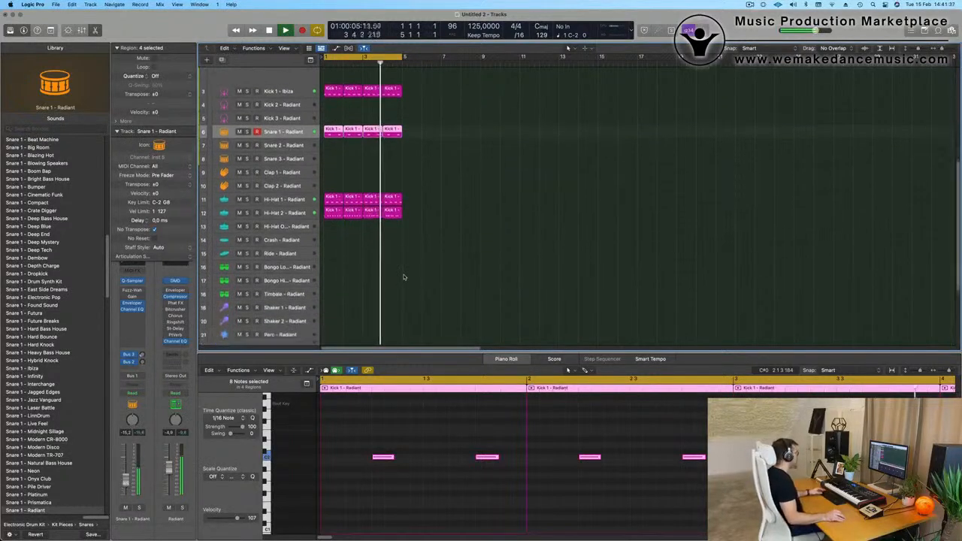
{"action": "scroll", "coordinate": [403, 278], "scroll_direction": "down", "scroll_amount": 3}
{"action": "left_click", "coordinate": [338, 158]}
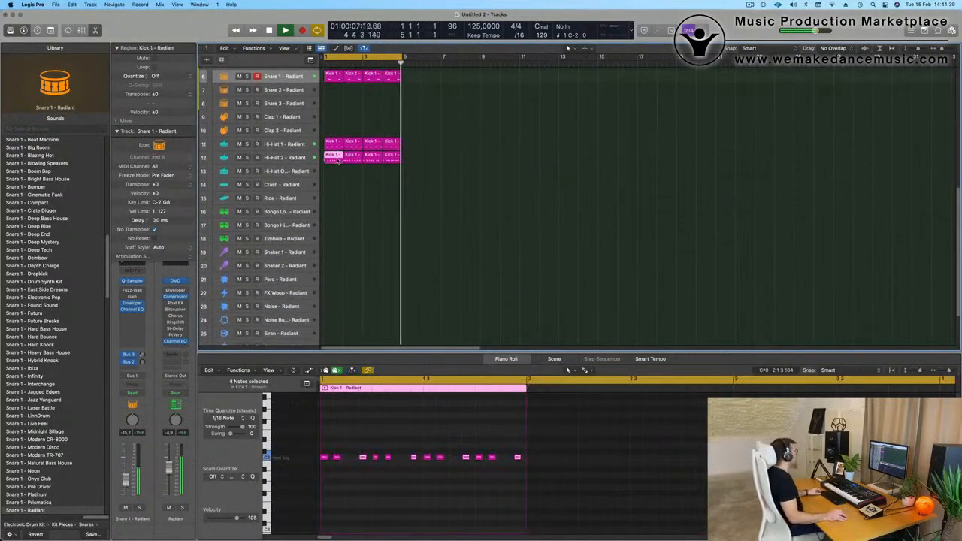
{"action": "left_click_drag", "start_coordinate": [336, 177], "coordinate": [334, 219]}
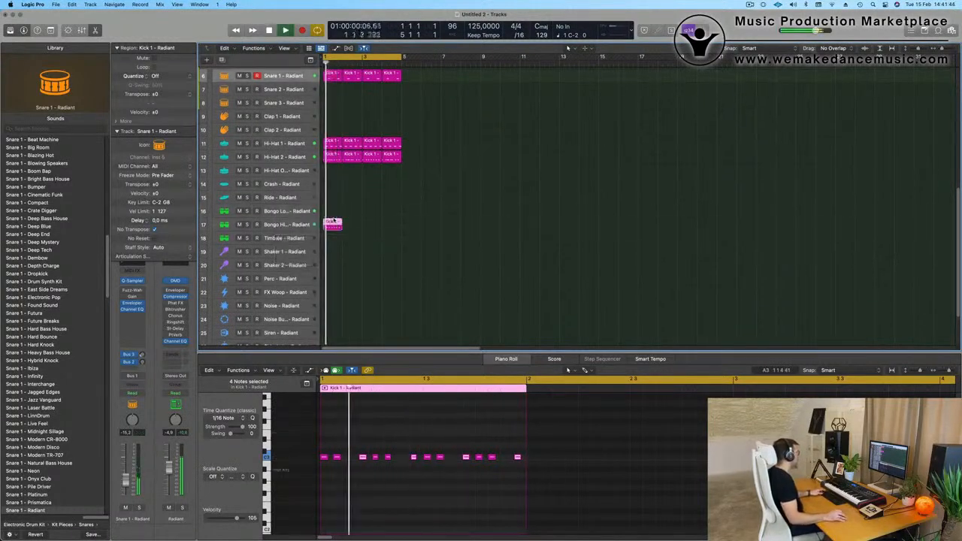
{"action": "left_click", "coordinate": [293, 224]}
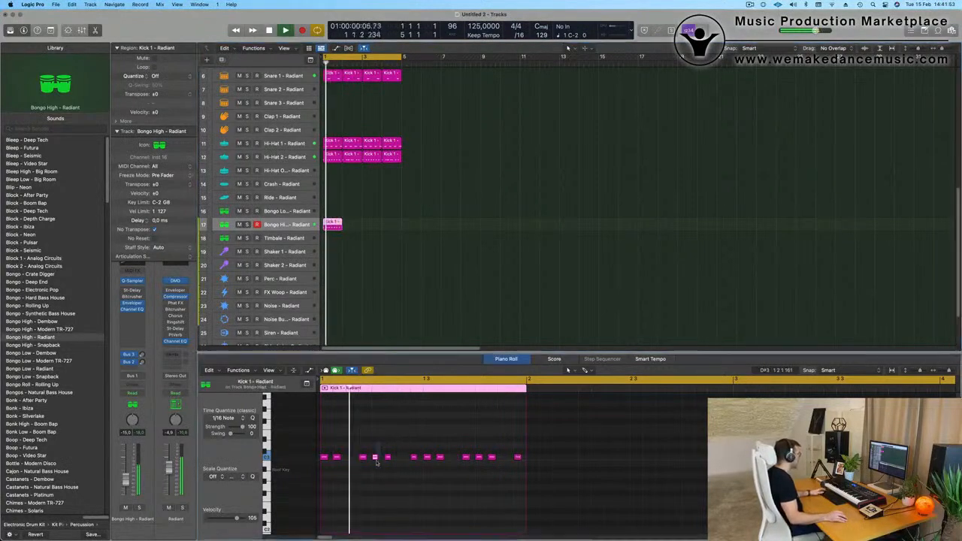
Delete all notes after the first three in the Bongo High region.
{"action": "left_click", "coordinate": [387, 457]}
{"action": "key", "text": "space"}
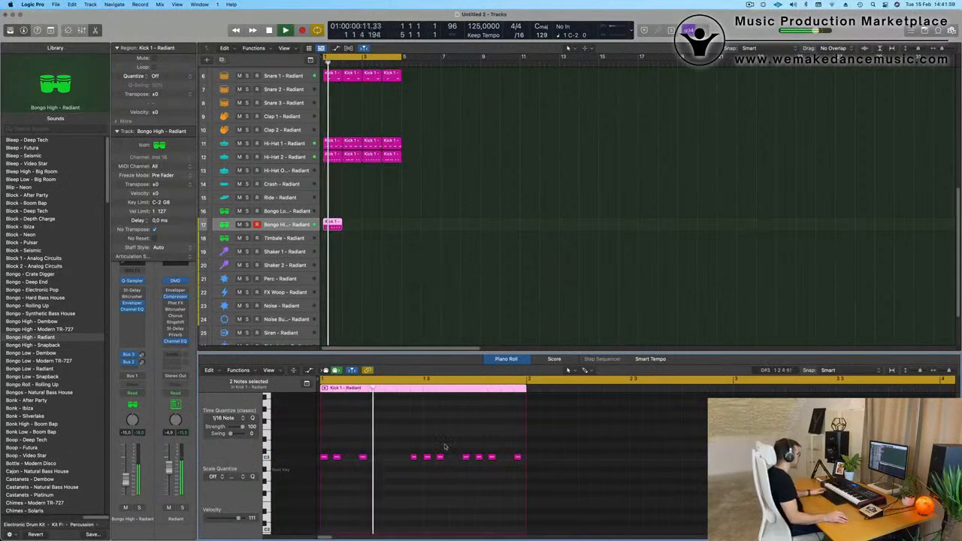
{"action": "key", "text": "space"}
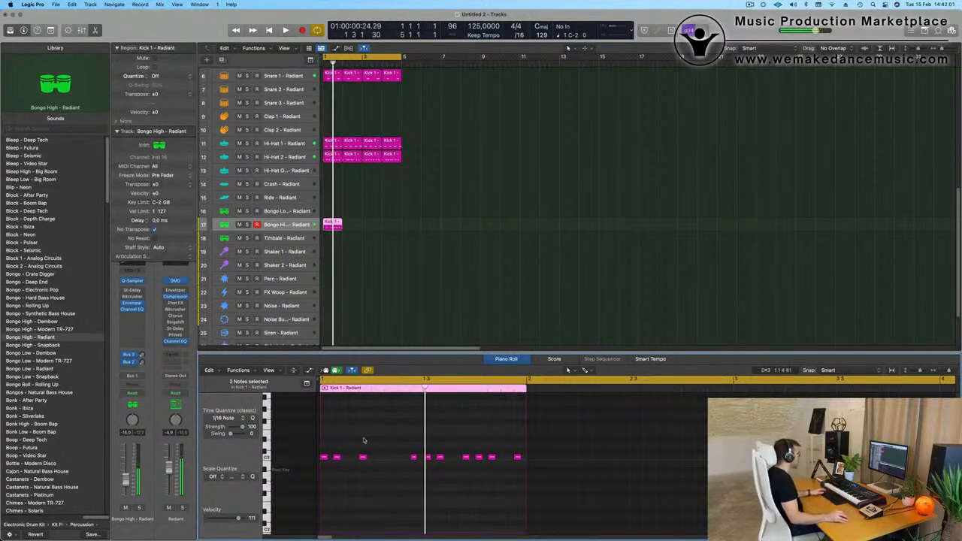
{"action": "left_click_drag", "start_coordinate": [381, 436], "coordinate": [519, 481]}
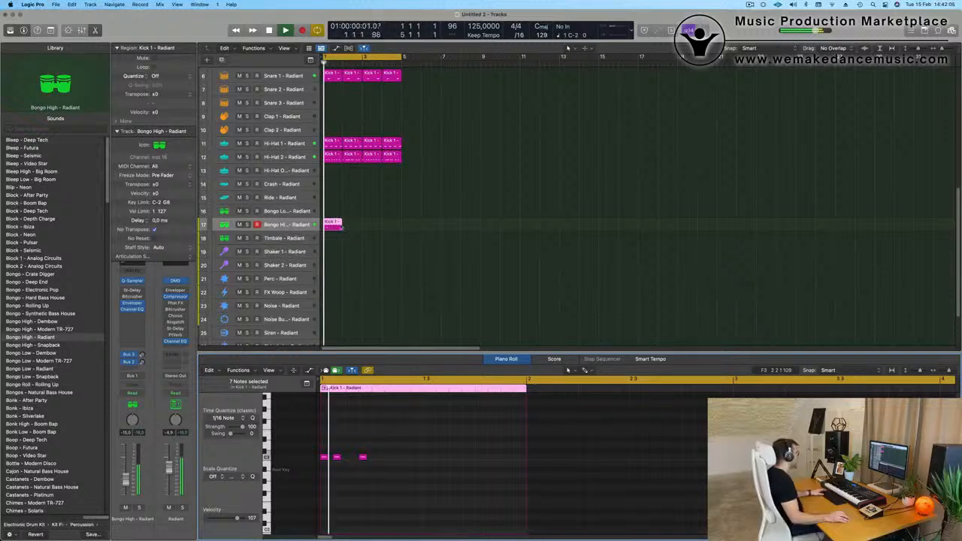
Repeat the Bongo High region three times to fill bars 1 to 4 and clear the region selection.
{"action": "key", "text": "super+r"}
{"action": "key", "text": "super+r"}
{"action": "key", "text": "super+r"}
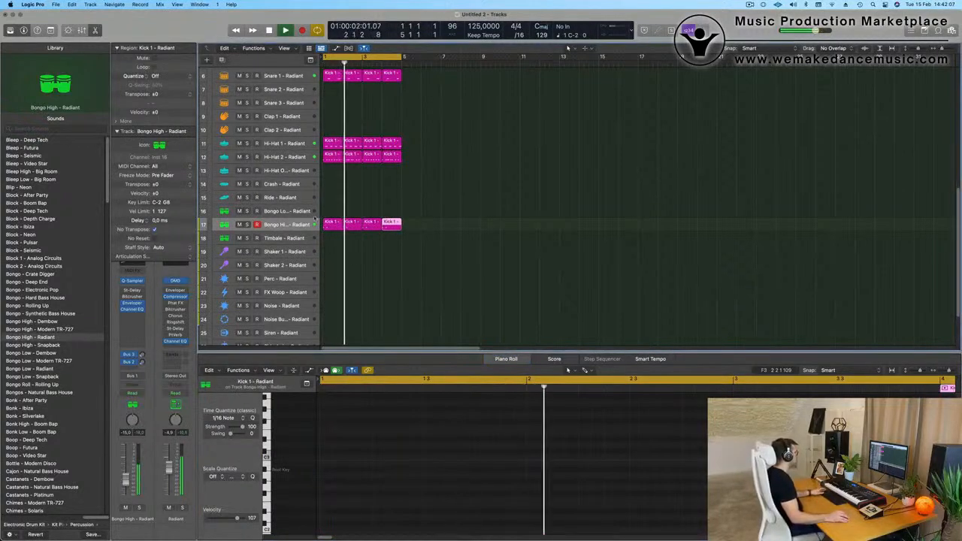
{"action": "left_click", "coordinate": [293, 225]}
{"action": "left_click", "coordinate": [348, 242]}
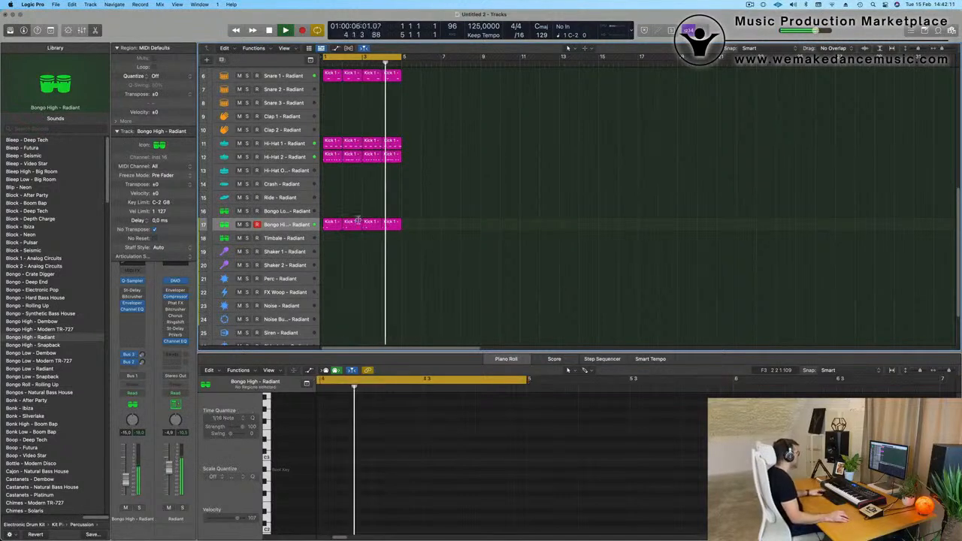
Copy the first Bongo High region to the Perc track and shift its three notes into the second half of the bar.
{"action": "left_click_drag", "start_coordinate": [335, 223], "coordinate": [329, 281]}
{"action": "key", "text": "space"}
{"action": "left_click_drag", "start_coordinate": [396, 445], "coordinate": [312, 478]}
{"action": "key", "text": "alt+Right"}
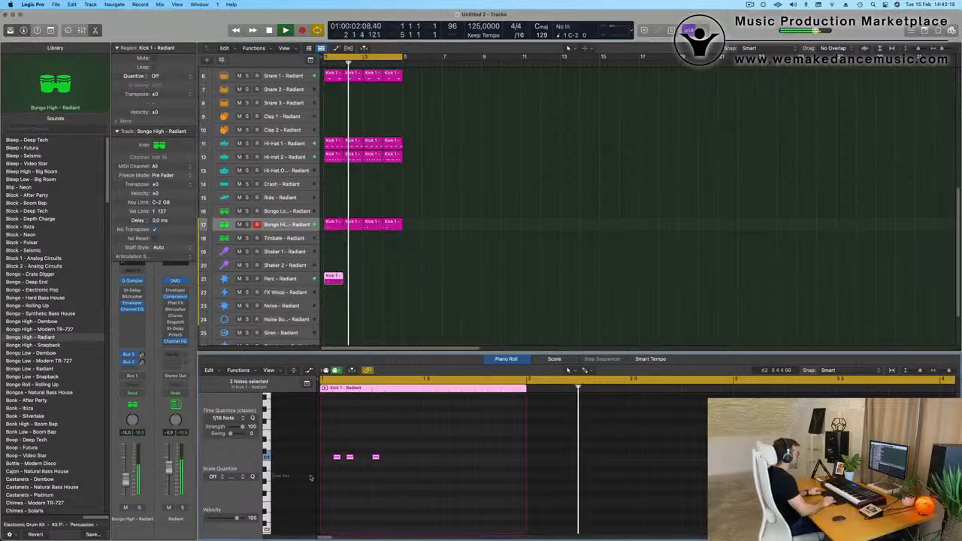
{"action": "key", "text": "alt+Right"}
{"action": "key", "text": "alt+Right"}
{"action": "key", "text": "alt+Right"}
{"action": "key", "text": "alt+Right"}
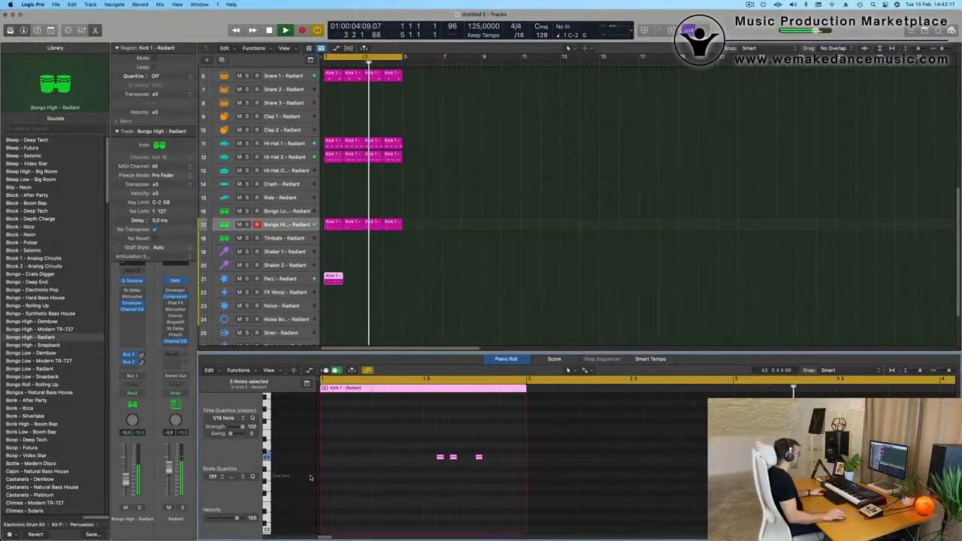
{"action": "key", "text": "space"}
Delete the middle note of the Perc pattern and repeat the region three times to fill bars 1 to 4.
{"action": "left_click", "coordinate": [453, 457]}
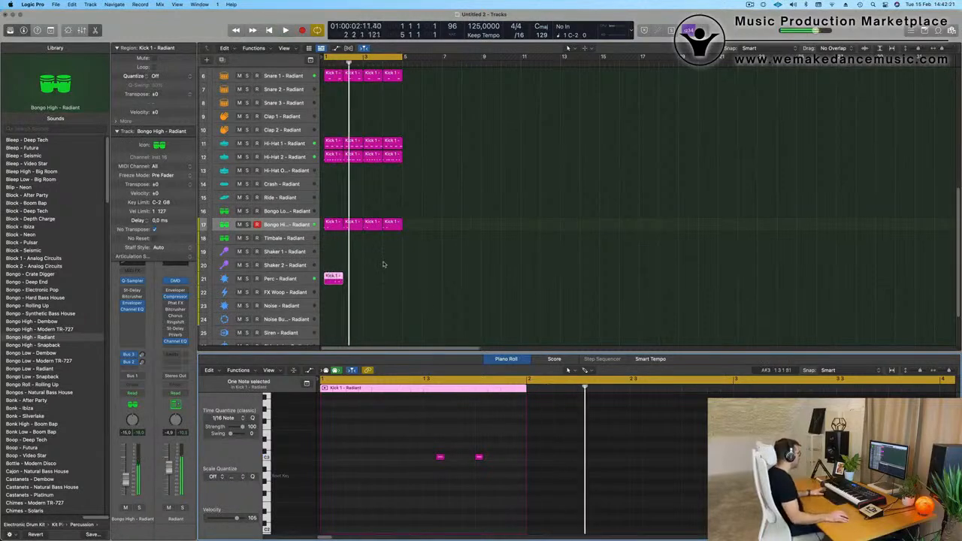
{"action": "left_click_drag", "start_coordinate": [384, 264], "coordinate": [310, 289]}
{"action": "key", "text": "super+r"}
{"action": "key", "text": "super+r"}
{"action": "key", "text": "super+r"}
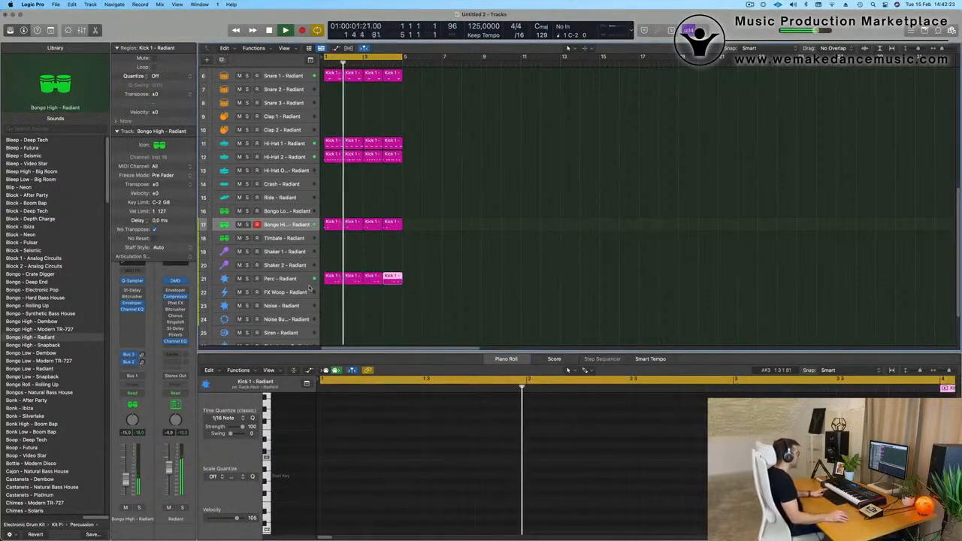
Lower the Perc track's volume to -16.3 dB and clear the region selection.
{"action": "left_click", "coordinate": [279, 278]}
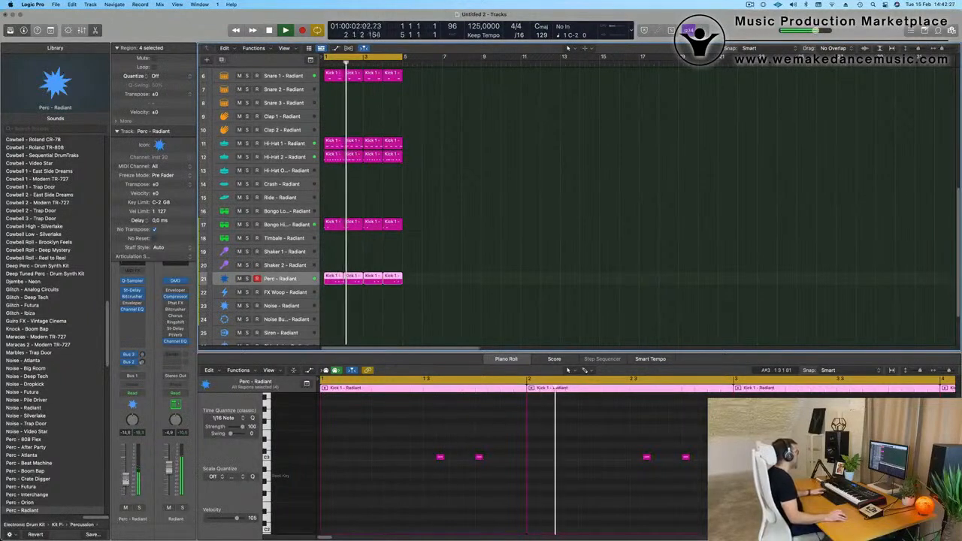
{"action": "scroll", "coordinate": [424, 266], "scroll_direction": "up", "scroll_amount": 5}
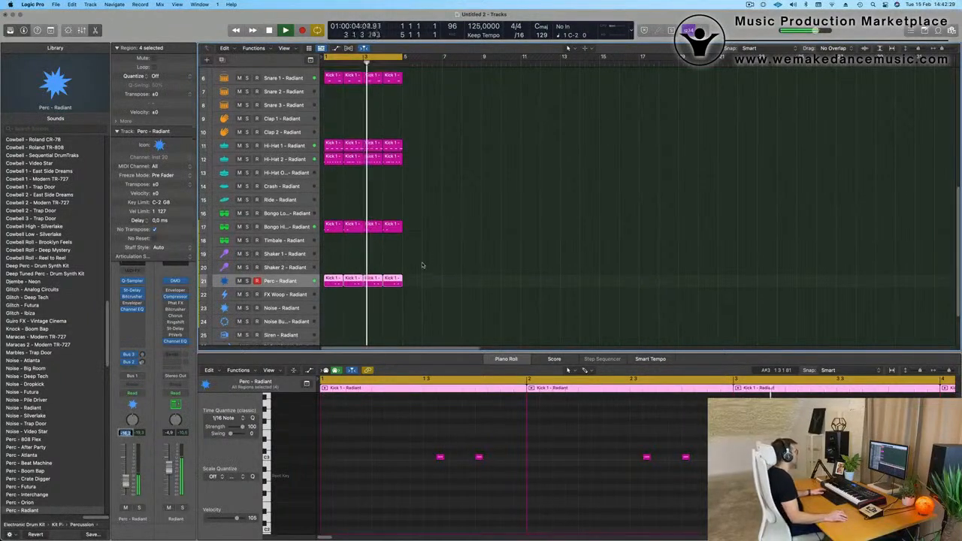
{"action": "scroll", "coordinate": [428, 262], "scroll_direction": "up", "scroll_amount": 3}
{"action": "scroll", "coordinate": [429, 262], "scroll_direction": "down", "scroll_amount": 3}
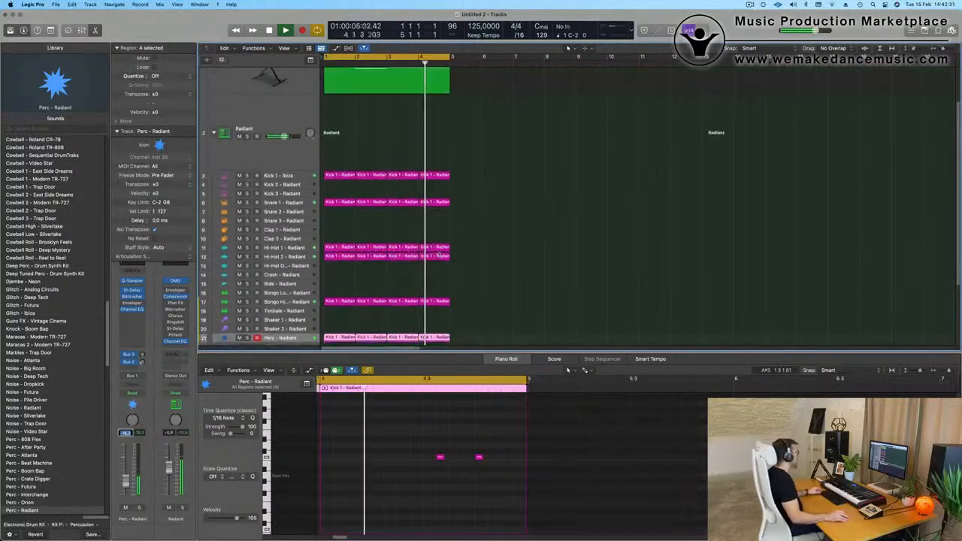
{"action": "scroll", "coordinate": [569, 145], "scroll_direction": "up", "scroll_amount": 3}
{"action": "left_click", "coordinate": [570, 146]}
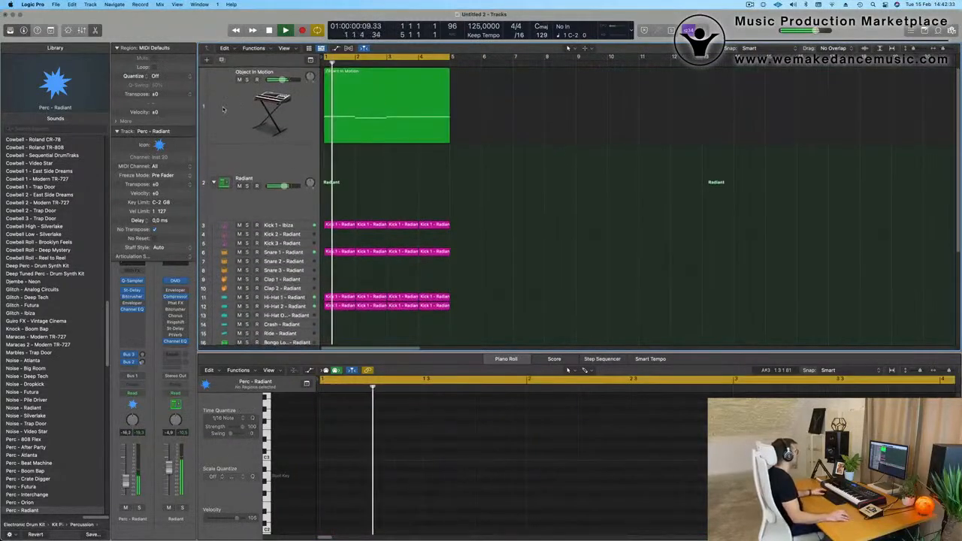
Duplicate the Object In Motion track with its instrument and effects, without its region.
{"action": "left_click", "coordinate": [222, 109]}
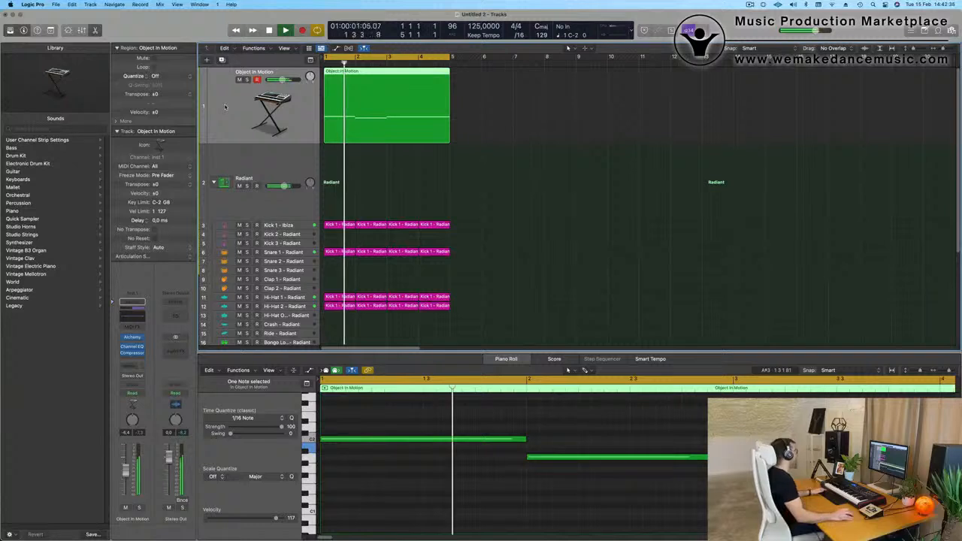
{"action": "key", "text": "Return"}
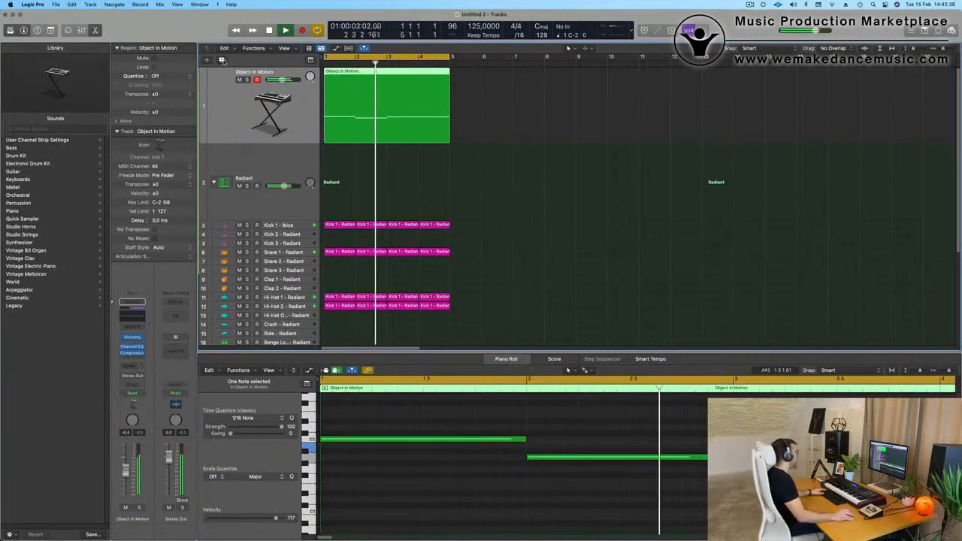
{"action": "key", "text": "super+d"}
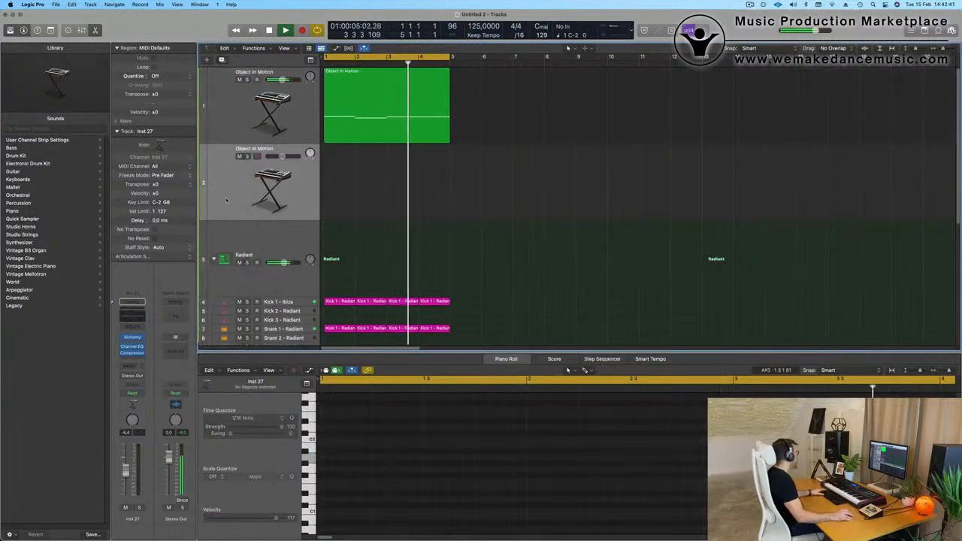
{"action": "key", "text": "Return"}
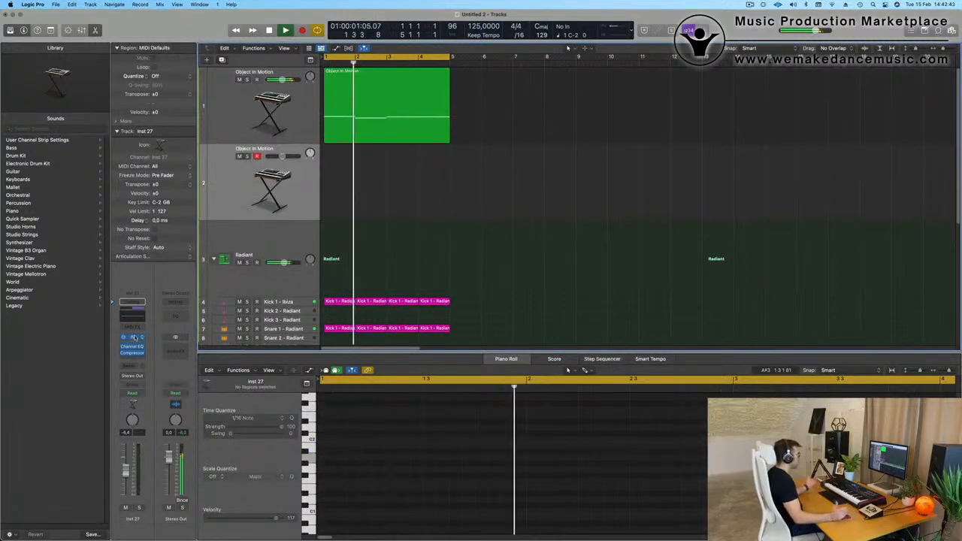
Load the Heavy Pulse Bass preset from the Oblique Structures bass sounds into the duplicated track's Alchemy.
{"action": "left_click", "coordinate": [132, 338]}
{"action": "left_click_drag", "start_coordinate": [509, 113], "coordinate": [434, 27]}
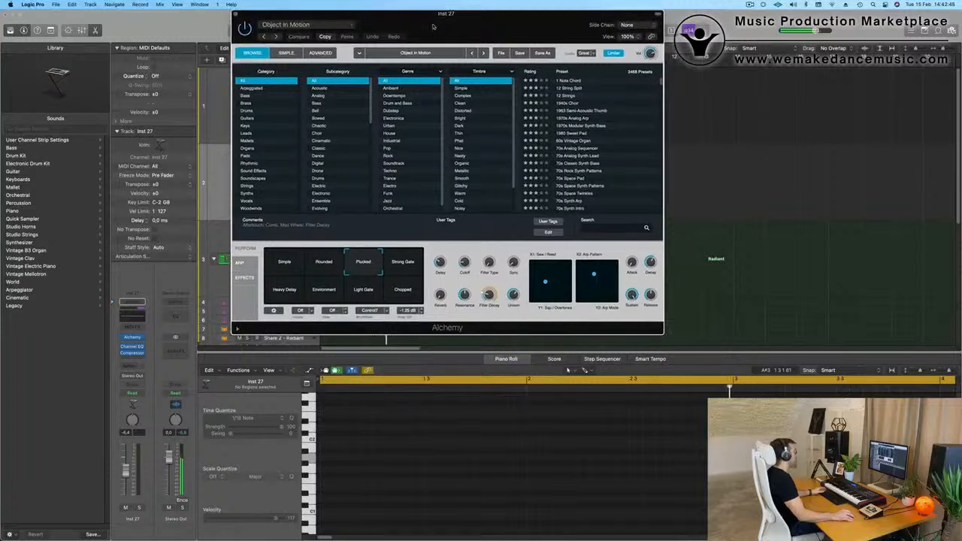
{"action": "left_click", "coordinate": [332, 27]}
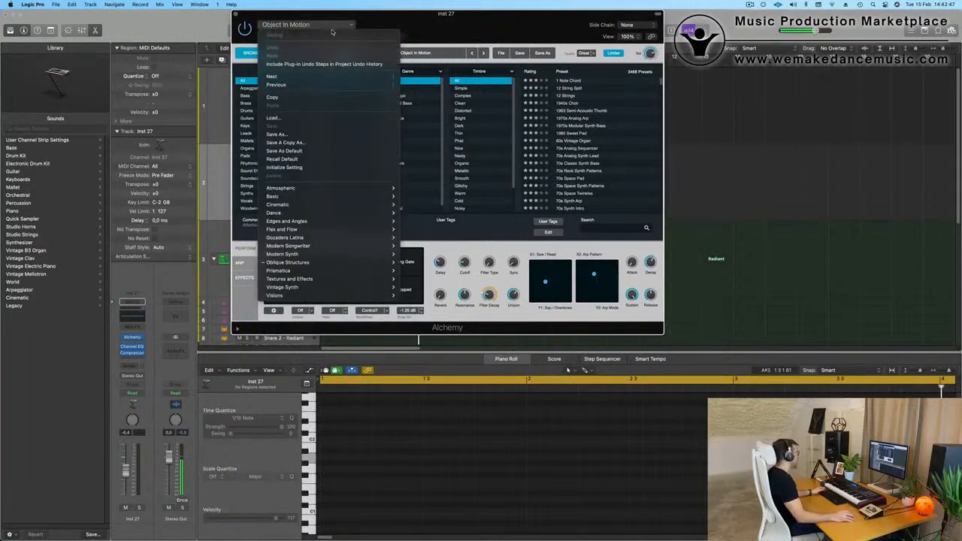
{"action": "mouse_move", "coordinate": [356, 196]}
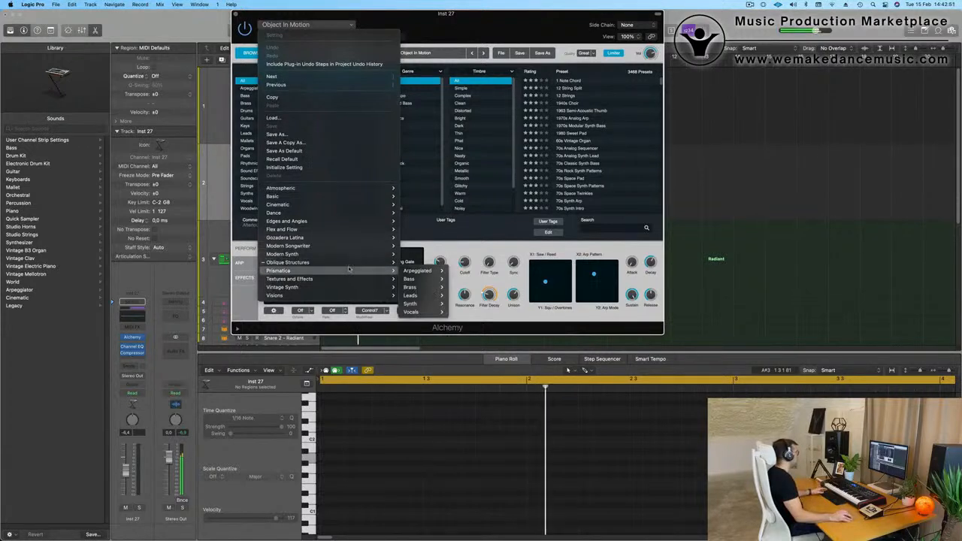
{"action": "mouse_move", "coordinate": [349, 268]}
{"action": "mouse_move", "coordinate": [429, 273]}
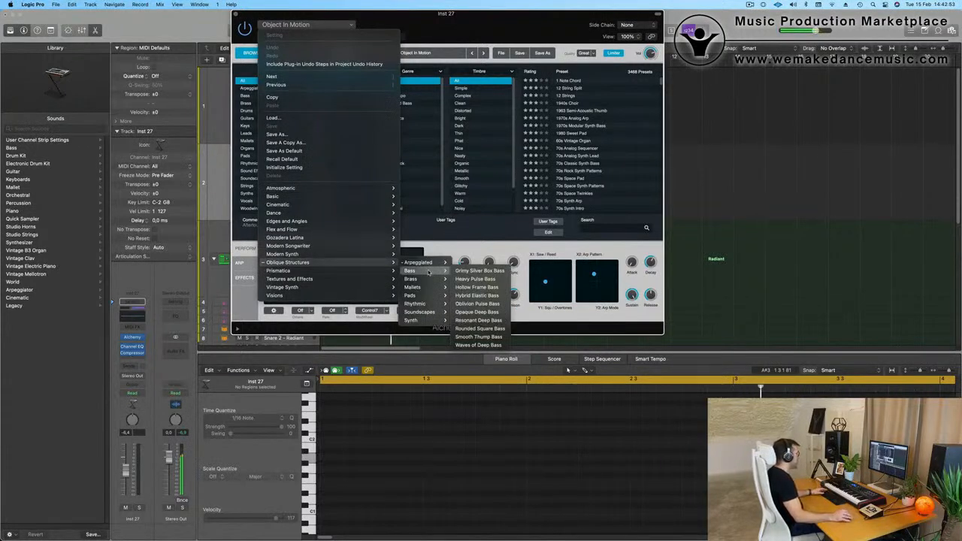
{"action": "left_click", "coordinate": [482, 280]}
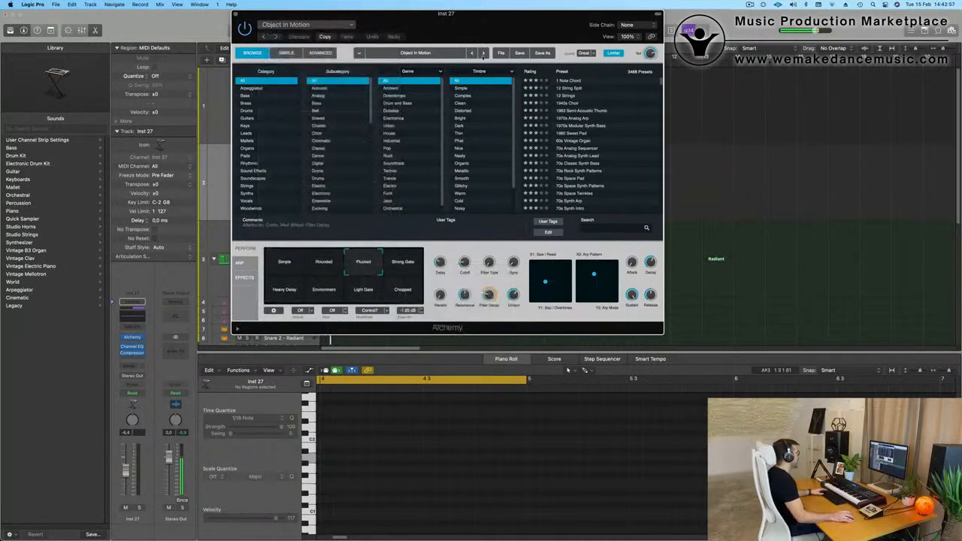
{"action": "left_click_drag", "start_coordinate": [448, 13], "coordinate": [545, 56]}
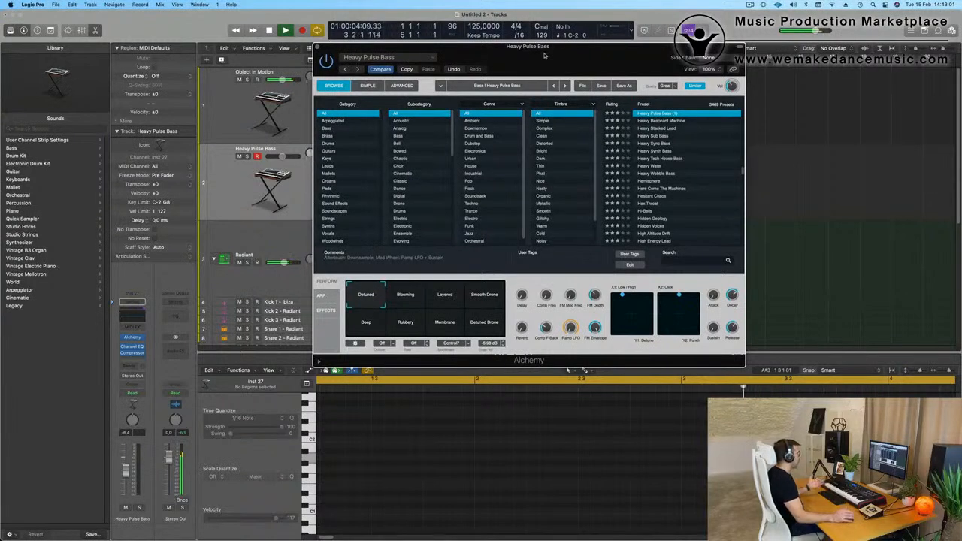
Replace the duplicated track's Alchemy preset with Opaque Deep Bass from the Oblique Structures bass sounds.
{"action": "scroll", "coordinate": [677, 170], "scroll_direction": "up", "scroll_amount": 3}
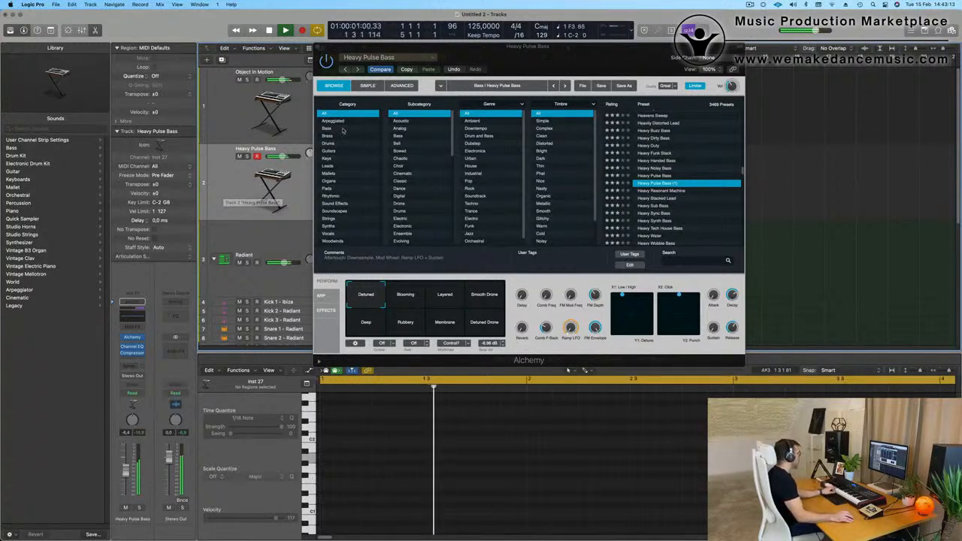
{"action": "left_click", "coordinate": [391, 294]}
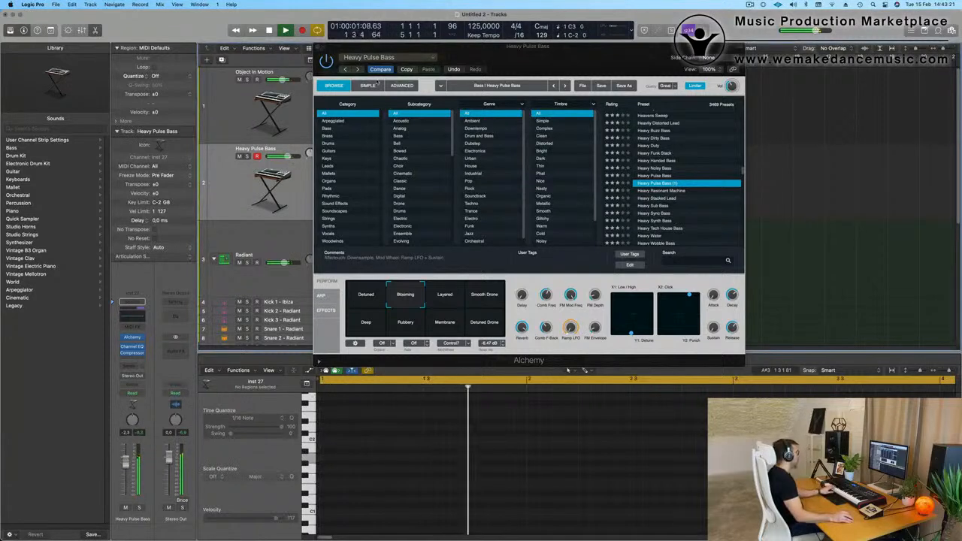
{"action": "left_click", "coordinate": [380, 60]}
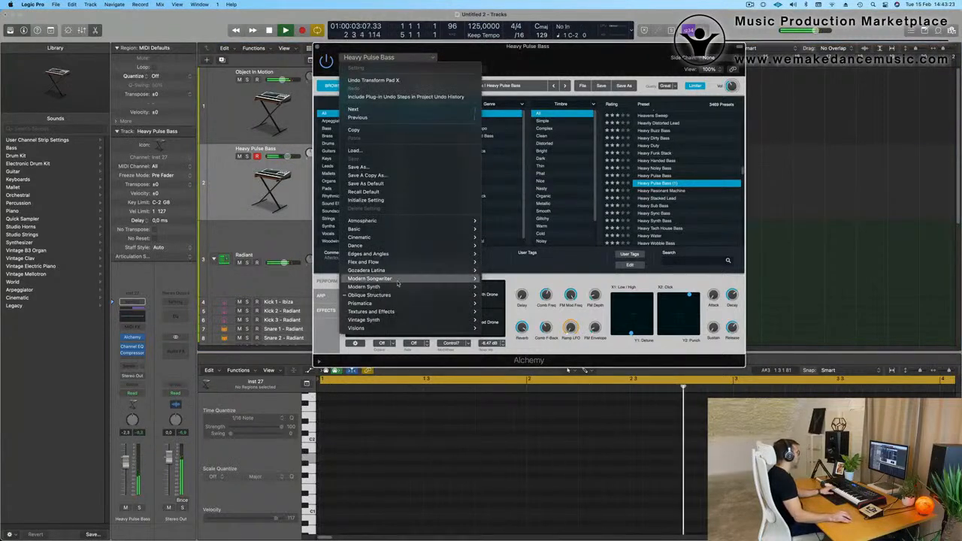
{"action": "mouse_move", "coordinate": [406, 302]}
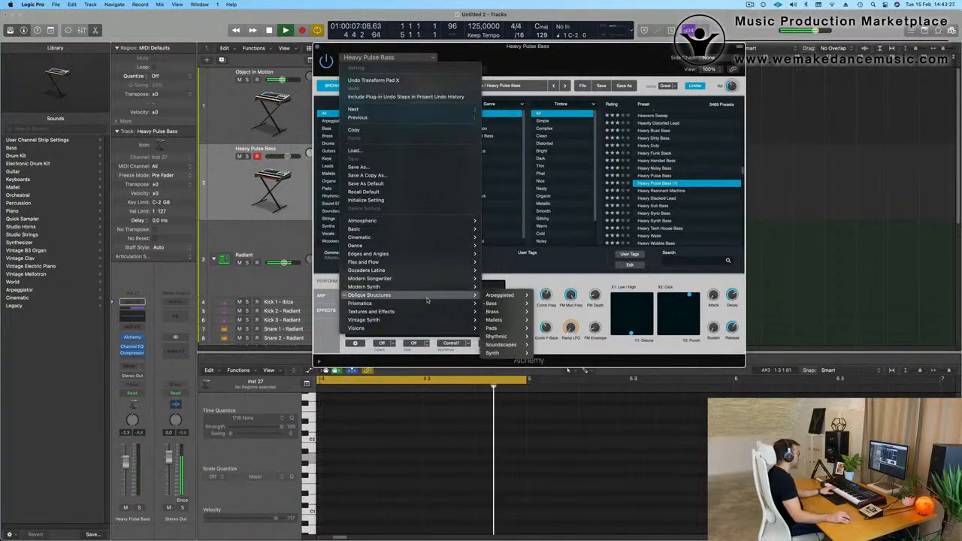
{"action": "mouse_move", "coordinate": [496, 306]}
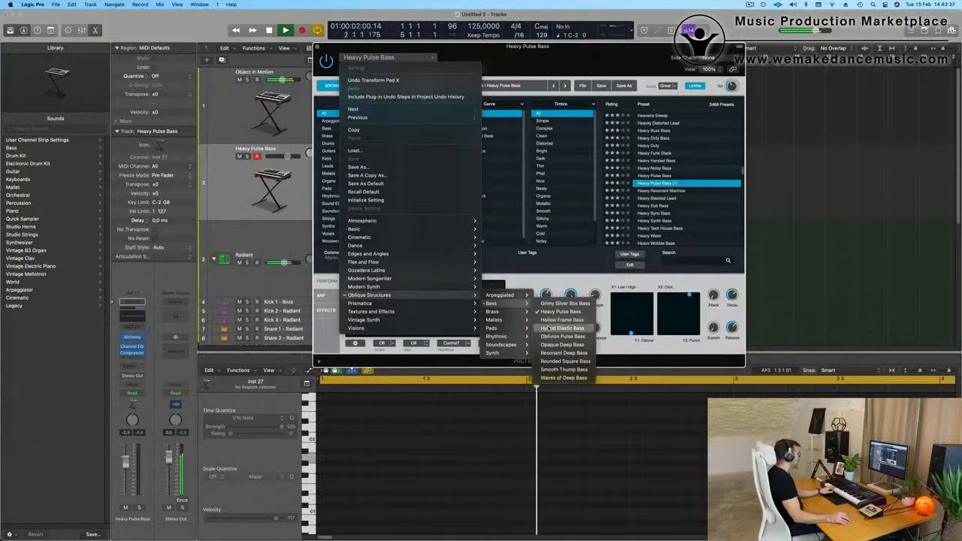
{"action": "left_click", "coordinate": [554, 345]}
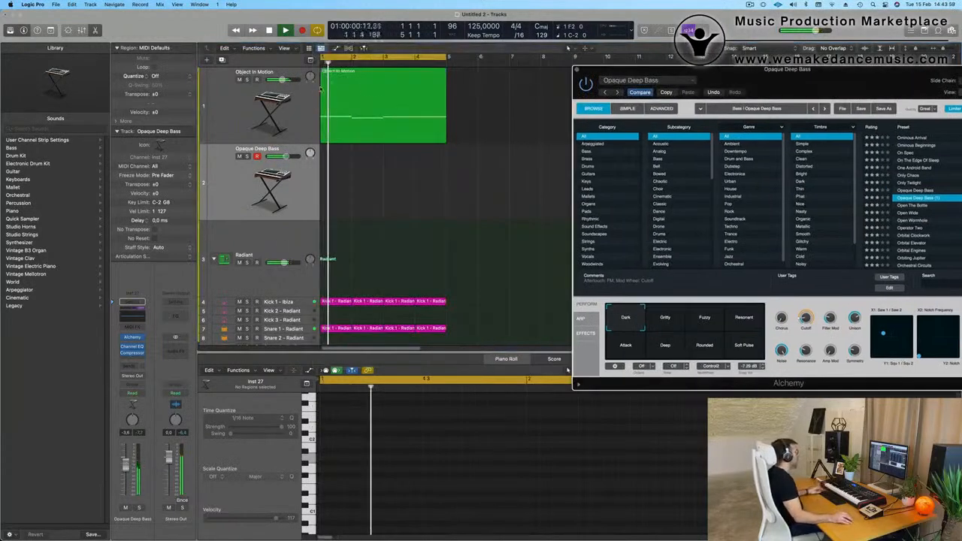
Copy the Object In Motion region onto the Opaque Deep Bass track at bar 1 and clear the region selection.
{"action": "left_click", "coordinate": [380, 79]}
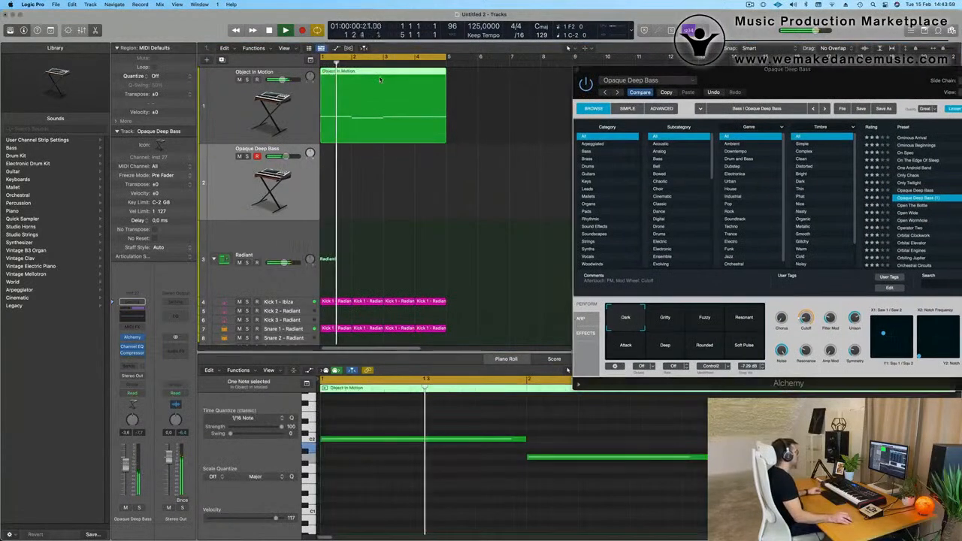
{"action": "left_click_drag", "start_coordinate": [380, 79], "coordinate": [379, 155]}
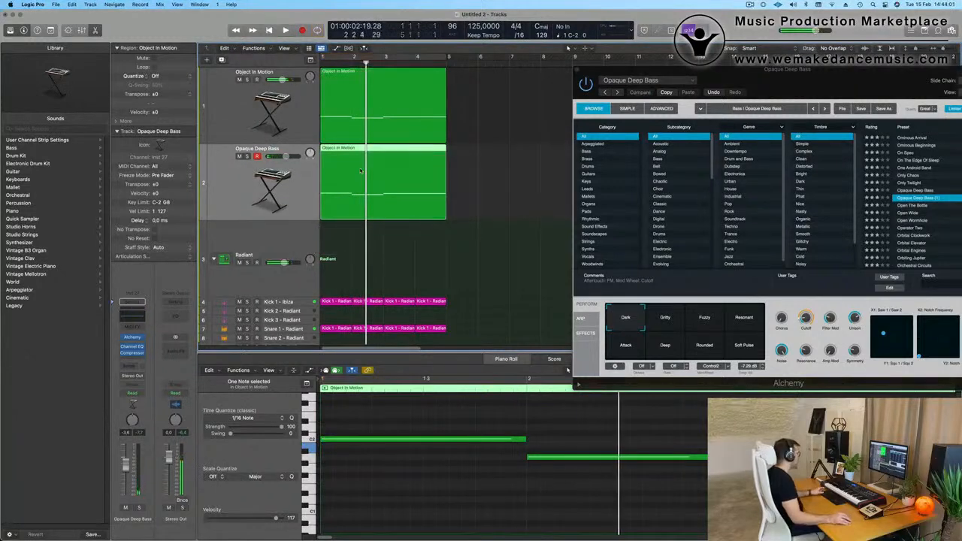
{"action": "left_click", "coordinate": [455, 270]}
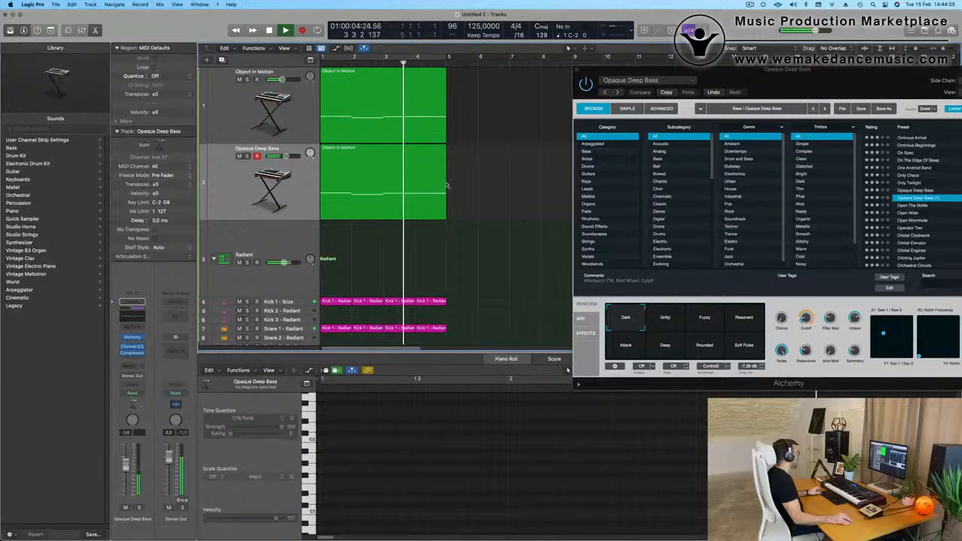
Transpose all notes of the copied region on the Opaque Deep Bass track up an octave.
{"action": "key", "text": "super+Left"}
{"action": "key", "text": "c"}
{"action": "key", "text": "Return"}
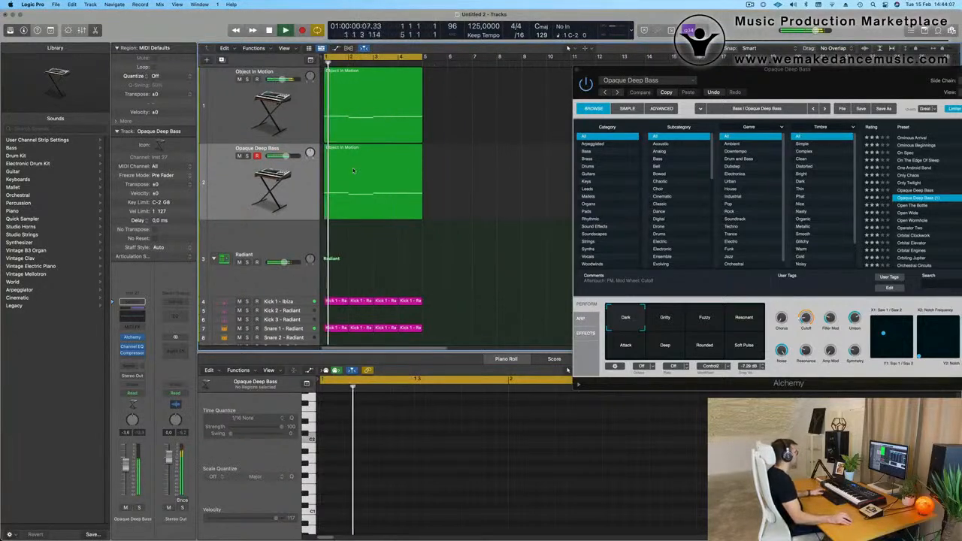
{"action": "left_click", "coordinate": [406, 188]}
{"action": "left_click", "coordinate": [419, 469]}
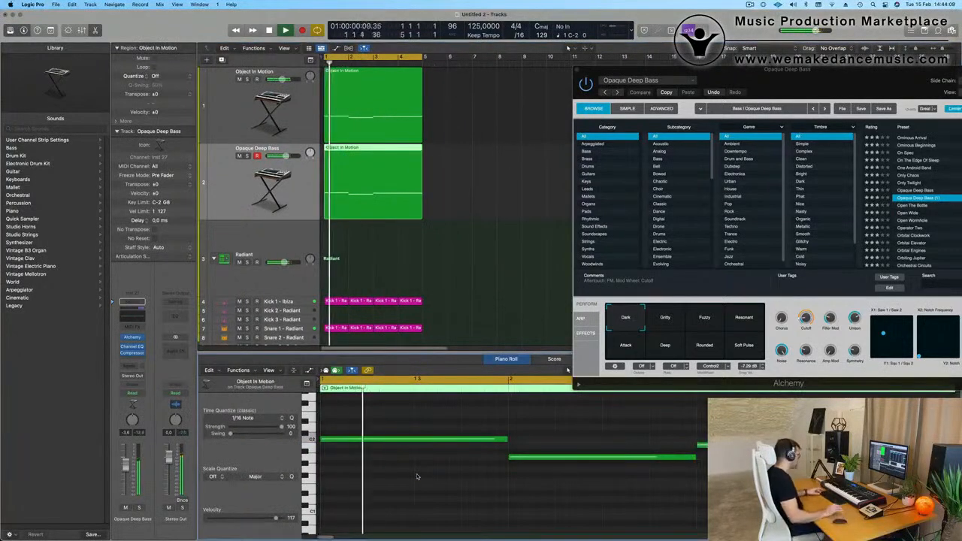
{"action": "key", "text": "super+a"}
{"action": "key", "text": "Delete"}
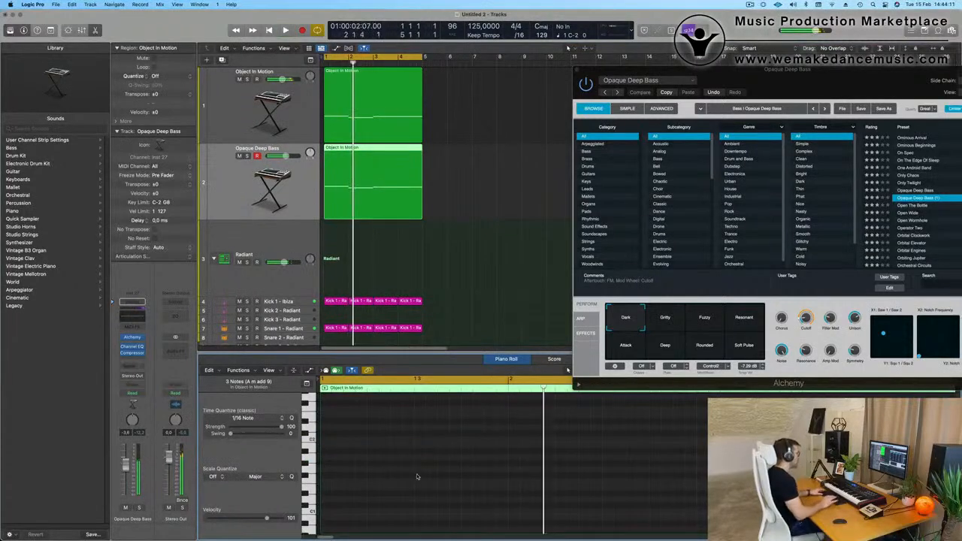
Audition the Gritty, Fuzzy, Resonant, Soft Pulse, Deep and Attack variations of the bass sound and return to Dark.
{"action": "left_click_drag", "start_coordinate": [709, 297], "coordinate": [492, 340]}
{"action": "left_click", "coordinate": [449, 364]}
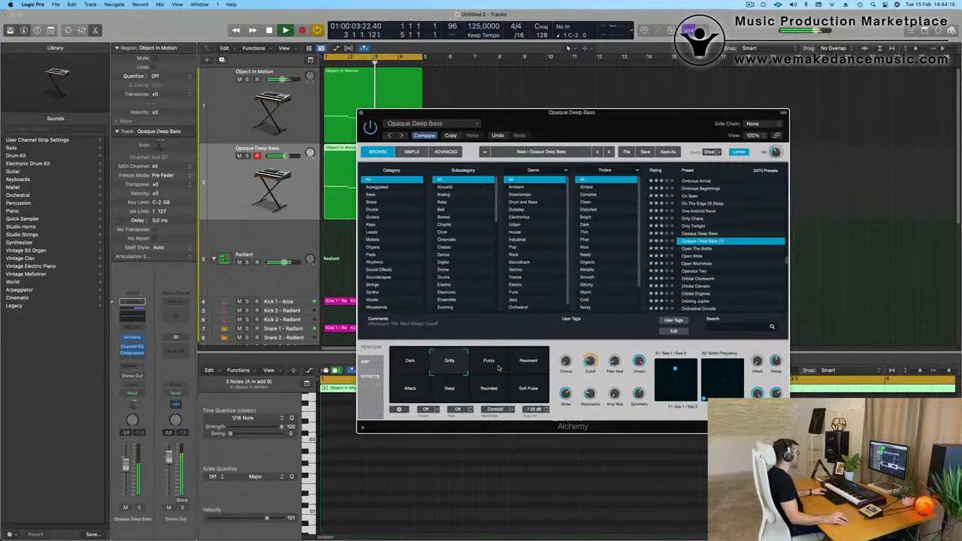
{"action": "left_click", "coordinate": [490, 364]}
{"action": "left_click", "coordinate": [529, 364]}
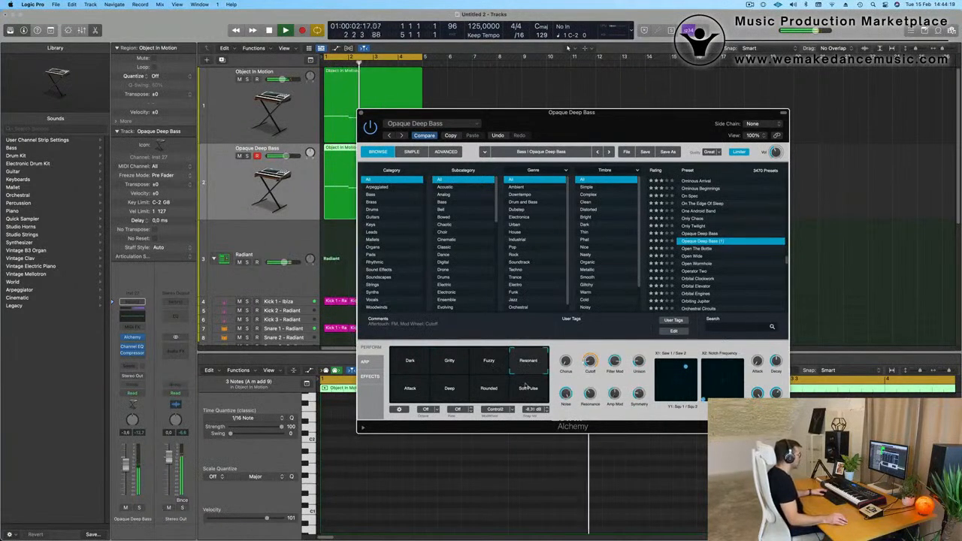
{"action": "left_click", "coordinate": [526, 391]}
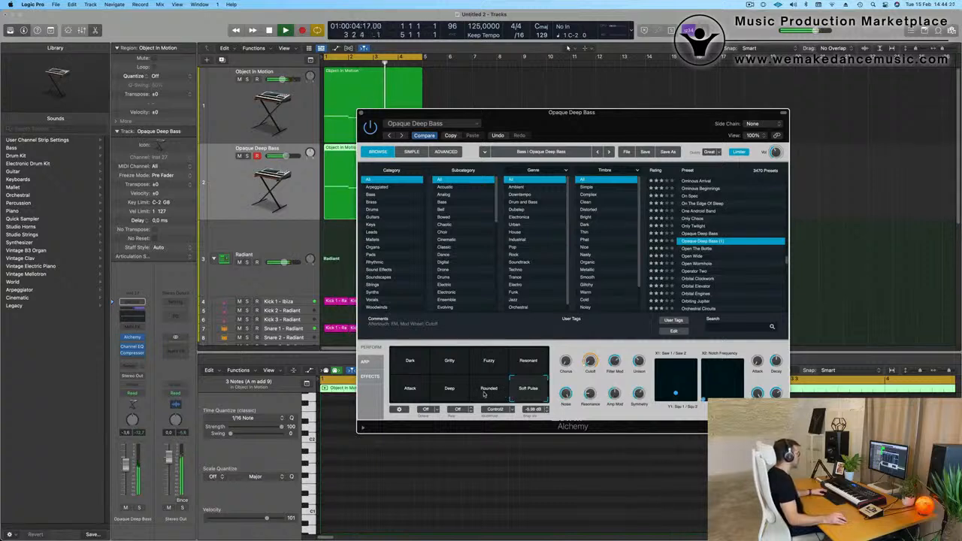
{"action": "left_click", "coordinate": [450, 396]}
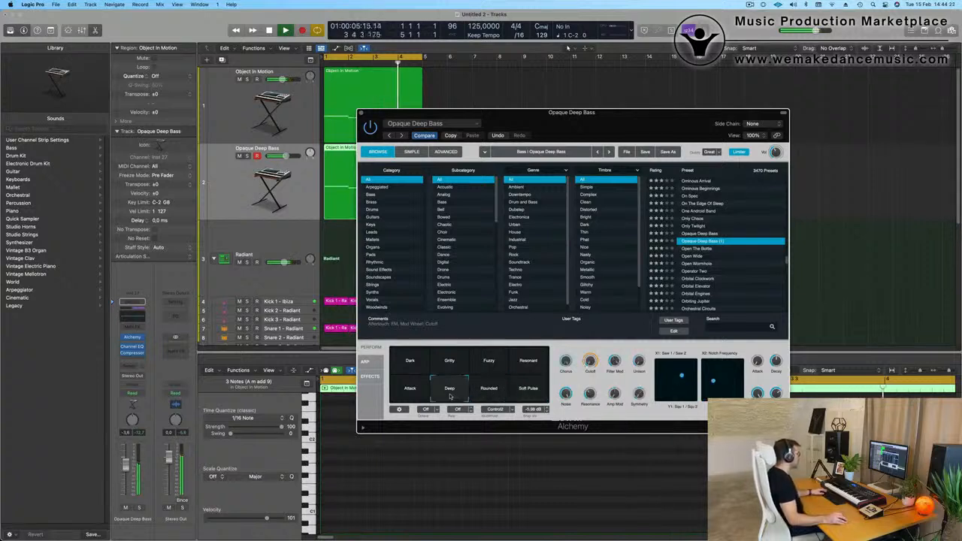
{"action": "left_click", "coordinate": [407, 391]}
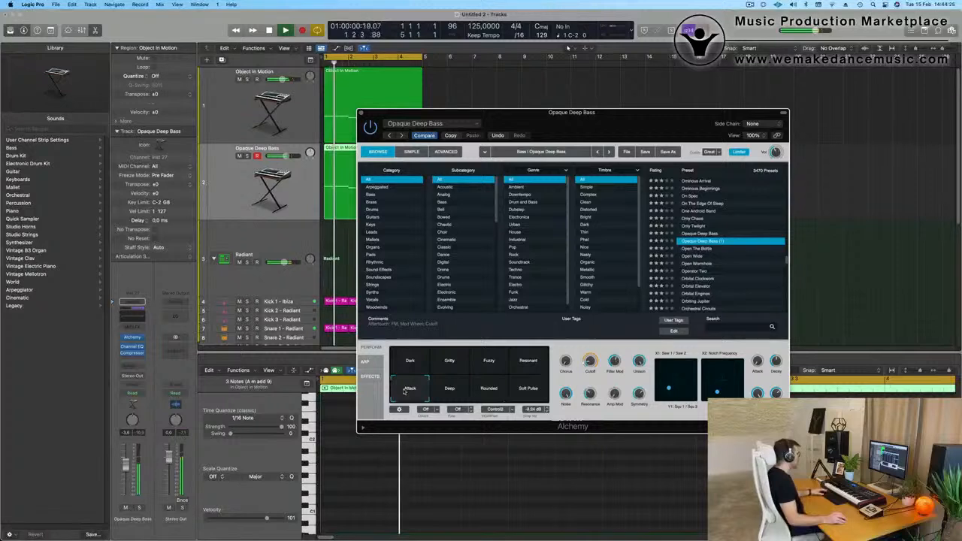
{"action": "left_click", "coordinate": [535, 363]}
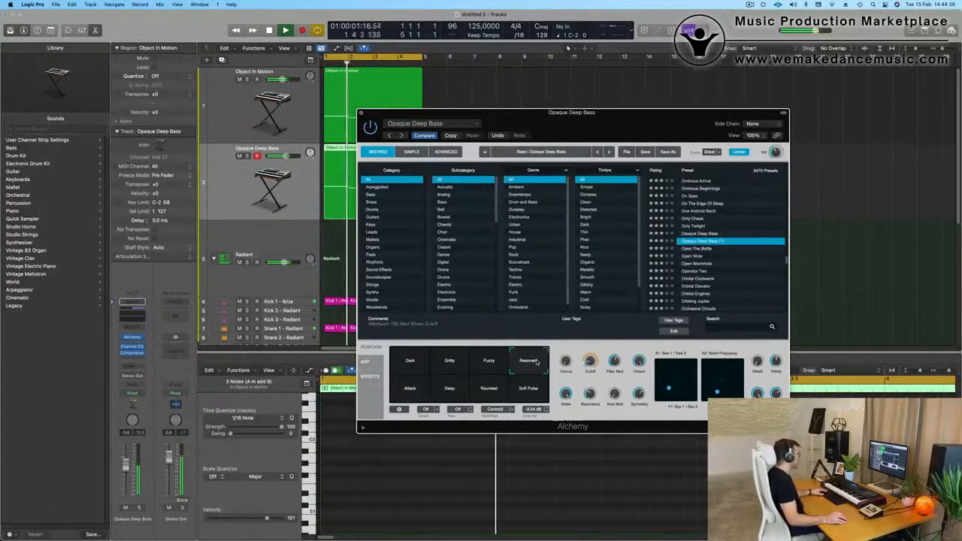
{"action": "left_click", "coordinate": [490, 364]}
{"action": "left_click", "coordinate": [411, 361]}
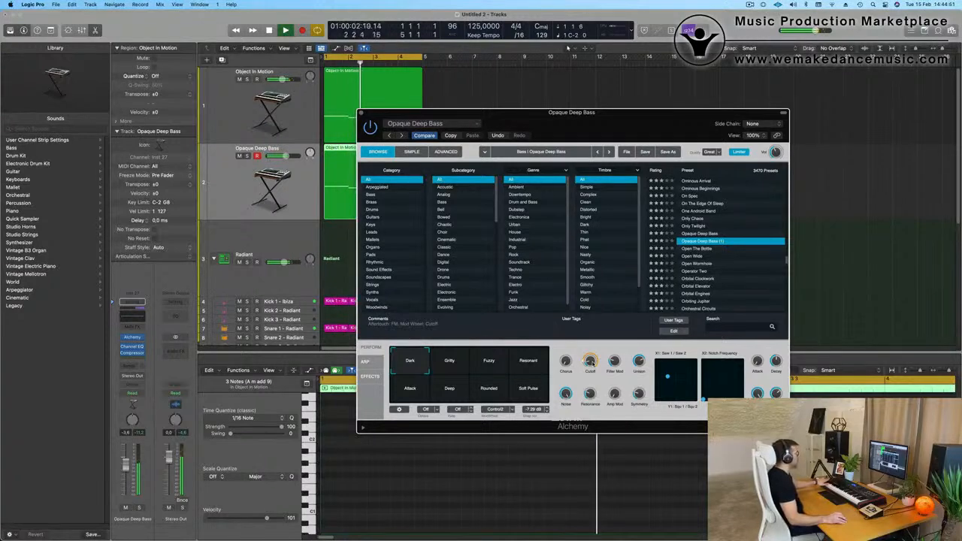
On the Object In Motion track's Channel EQ, set an 87.5 Hz low cut at 18 dB/Oct and a +1.0 dB boost at 155 Hz.
{"action": "left_click_drag", "start_coordinate": [632, 115], "coordinate": [706, 58]}
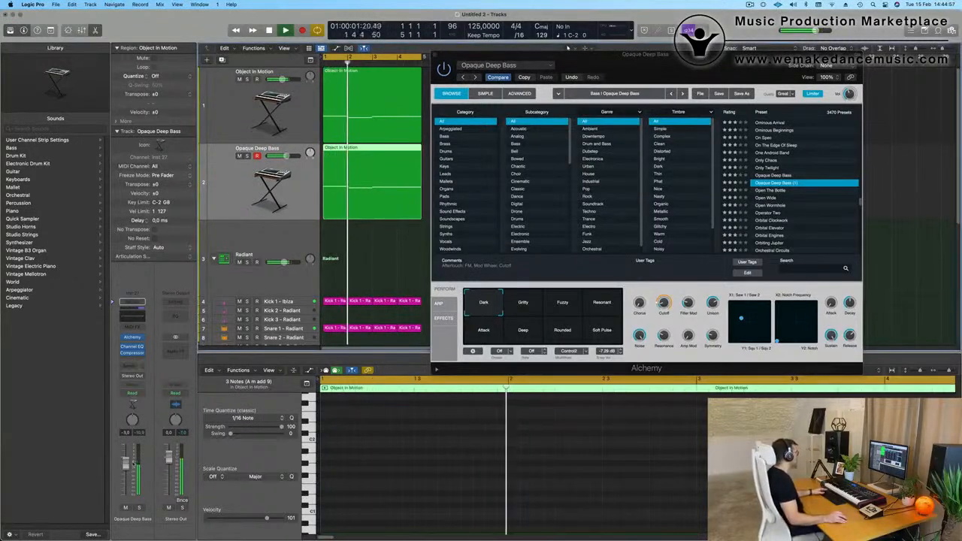
{"action": "left_click", "coordinate": [220, 127]}
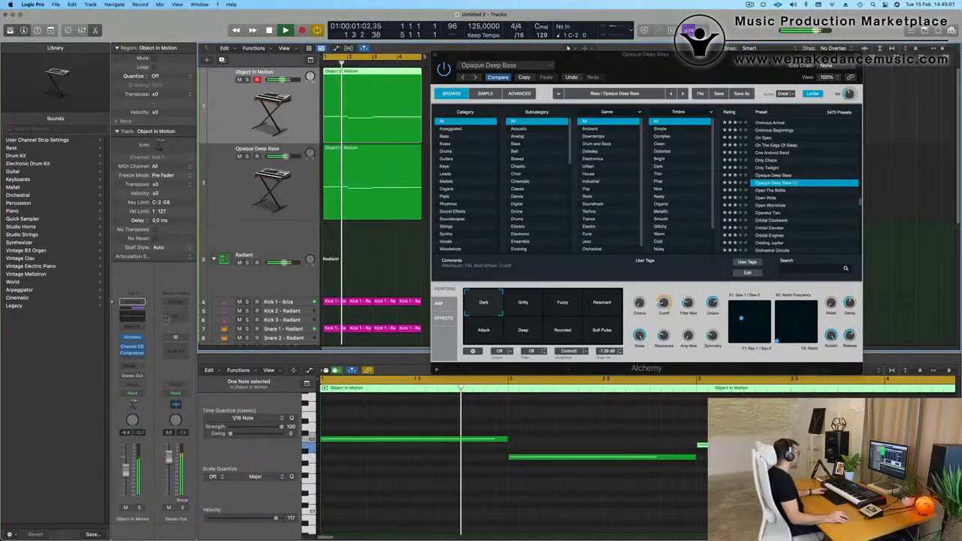
{"action": "left_click", "coordinate": [132, 314]}
{"action": "left_click_drag", "start_coordinate": [400, 222], "coordinate": [462, 219]}
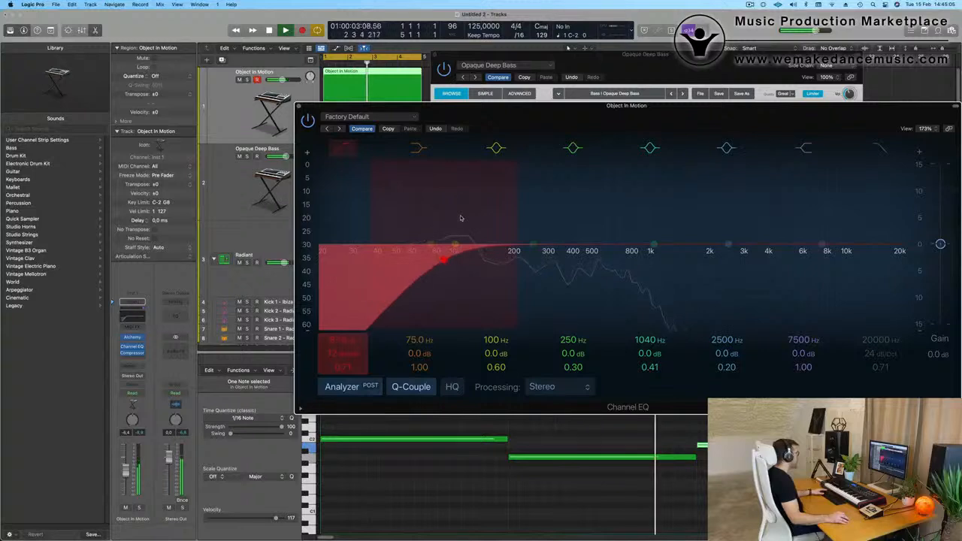
{"action": "left_click_drag", "start_coordinate": [533, 246], "coordinate": [491, 241]}
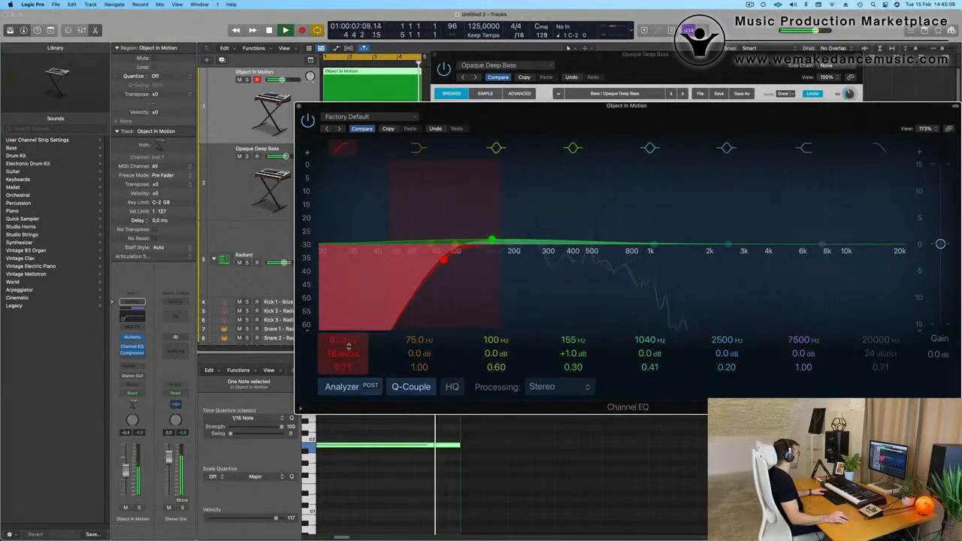
{"action": "left_click_drag", "start_coordinate": [597, 116], "coordinate": [537, 157]}
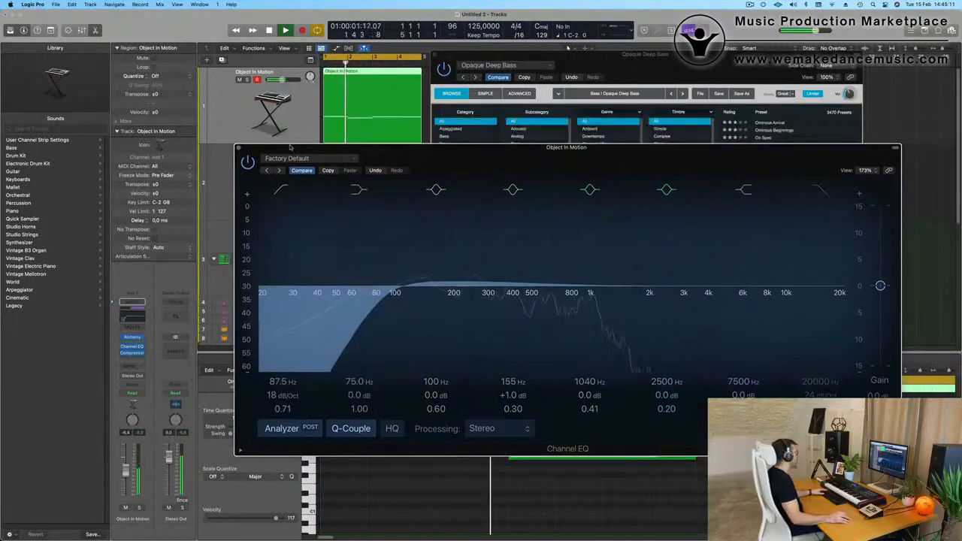
{"action": "left_click", "coordinate": [239, 149]}
Change the arpeggiator pattern in the Object In Motion track's Alchemy and go back to its performance controls.
{"action": "left_click_drag", "start_coordinate": [575, 55], "coordinate": [612, 353]}
{"action": "left_click", "coordinate": [225, 107]}
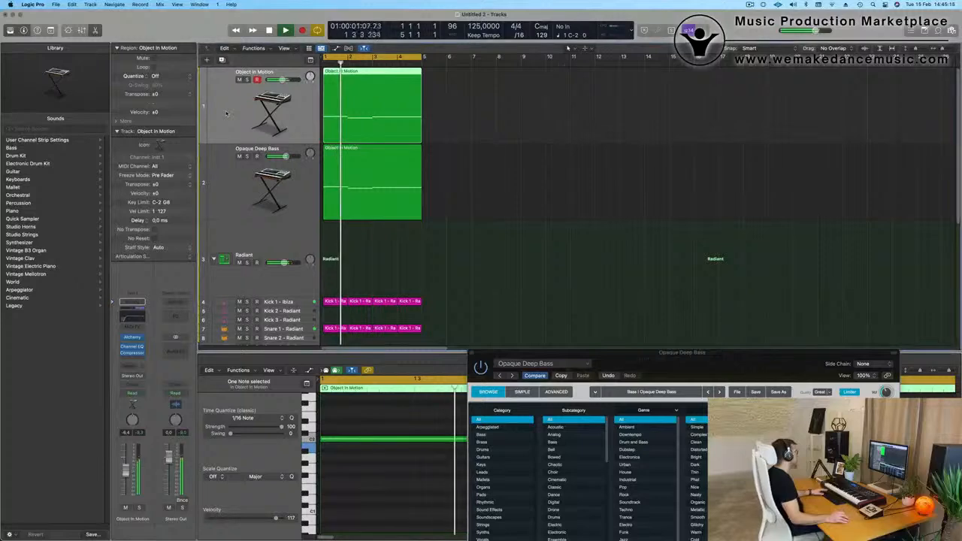
{"action": "left_click", "coordinate": [133, 340]}
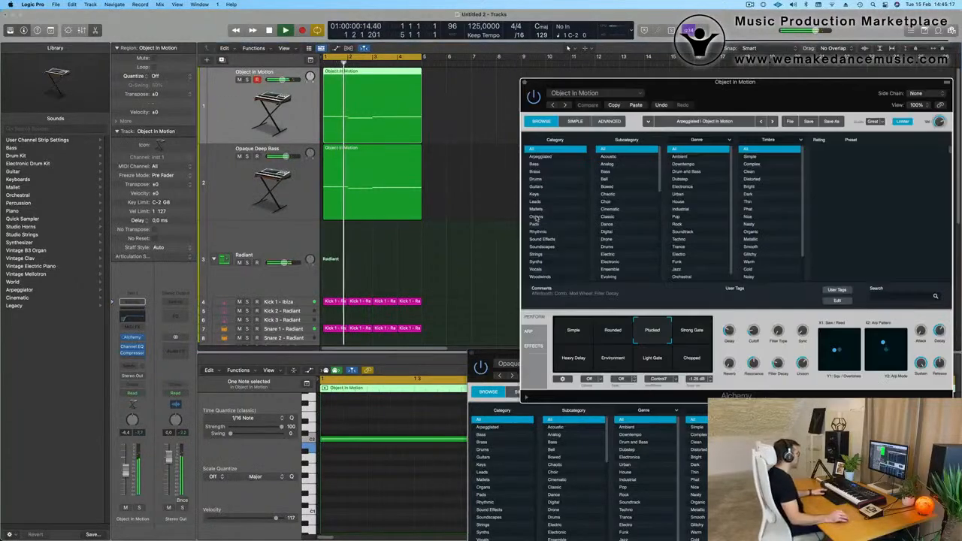
{"action": "left_click_drag", "start_coordinate": [673, 85], "coordinate": [468, 81]}
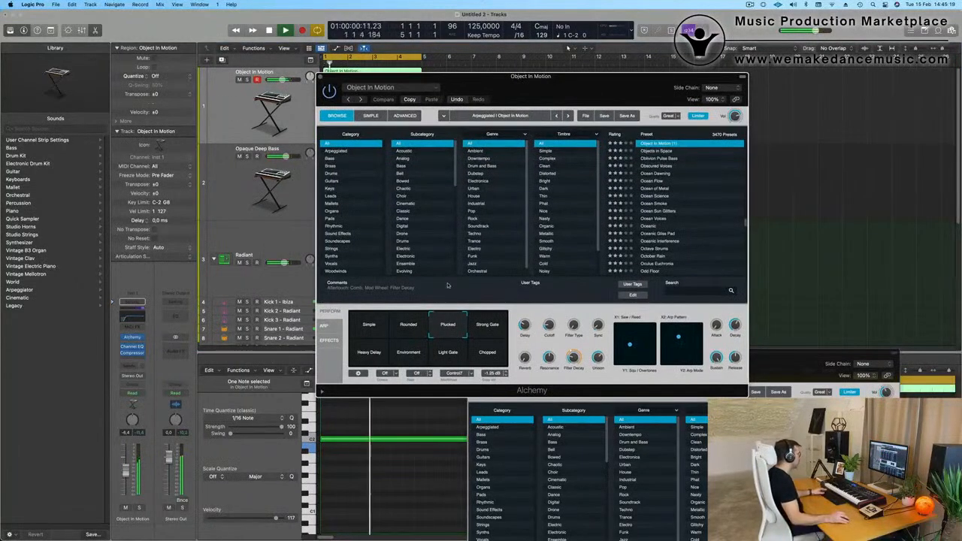
{"action": "left_click", "coordinate": [323, 325]}
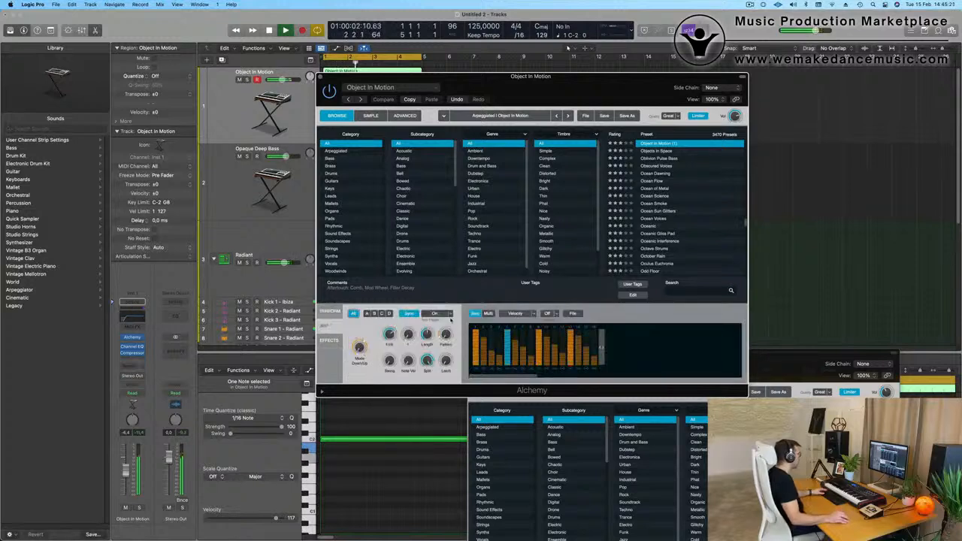
{"action": "left_click_drag", "start_coordinate": [450, 336], "coordinate": [450, 326]}
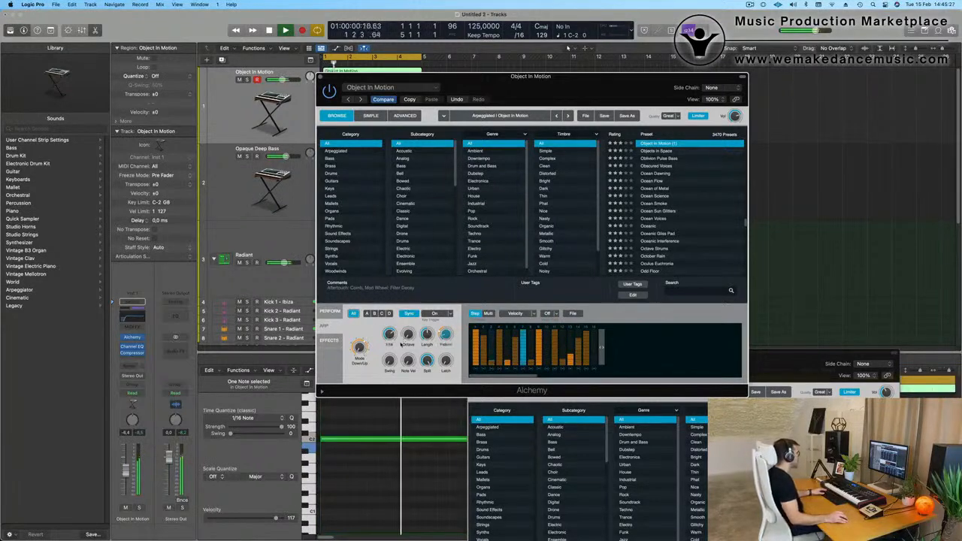
{"action": "left_click", "coordinate": [333, 311]}
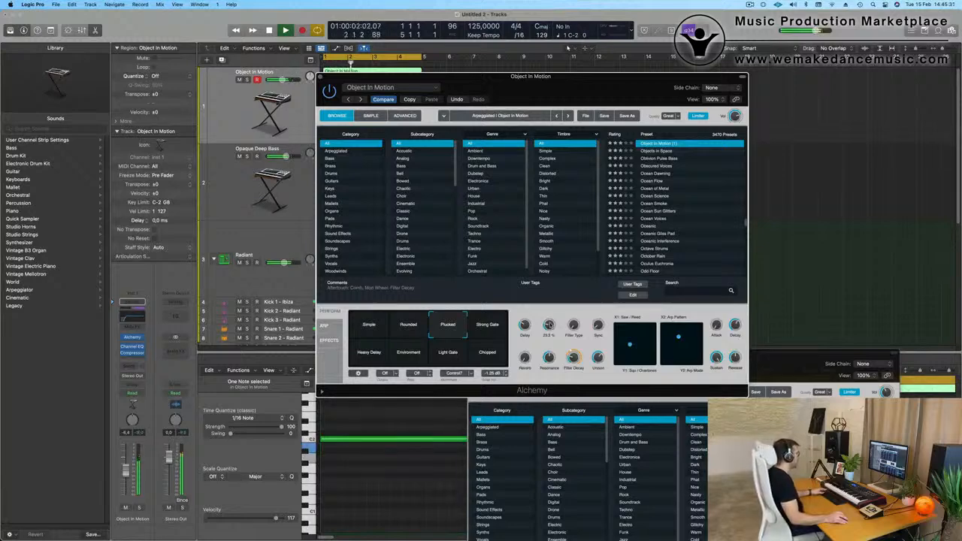
{"action": "left_click_drag", "start_coordinate": [540, 77], "coordinate": [633, 95]}
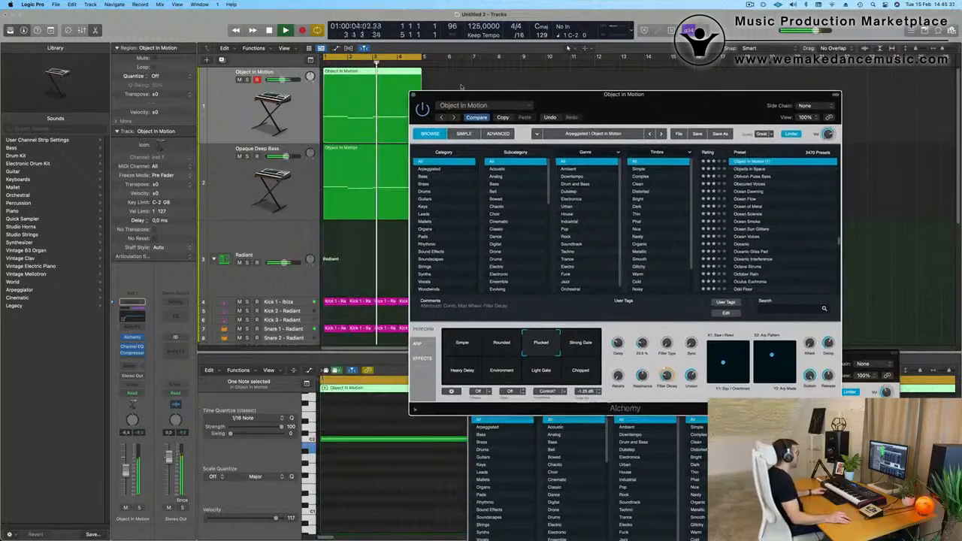
Review the Opaque Deep Bass track's Alchemy performance controls and clear the plug-in window from view.
{"action": "left_click", "coordinate": [253, 147]}
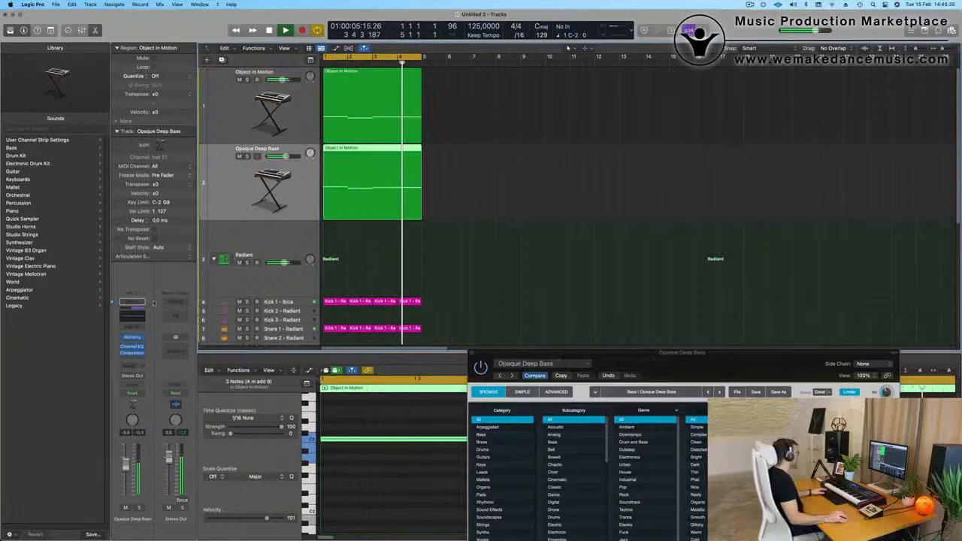
{"action": "left_click", "coordinate": [133, 338]}
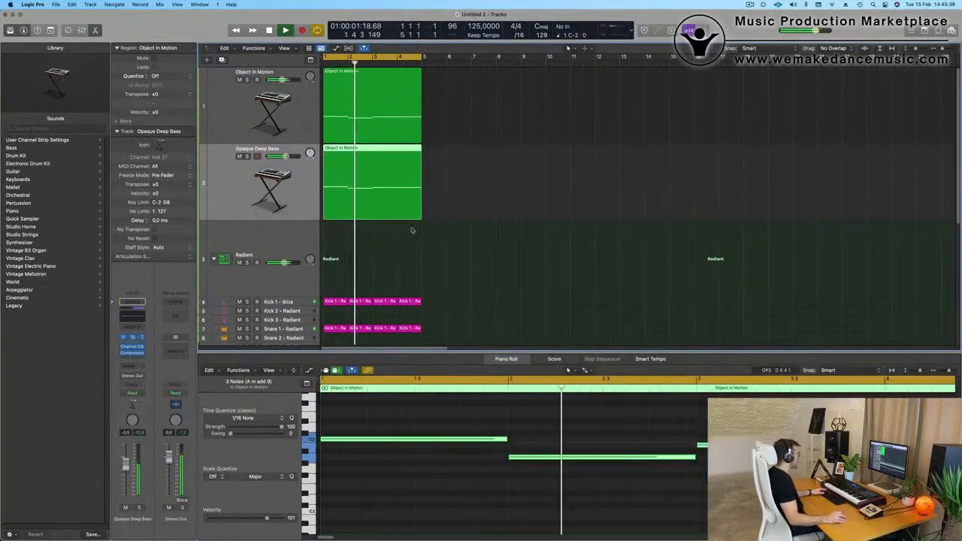
{"action": "key", "text": "v"}
{"action": "left_click_drag", "start_coordinate": [688, 356], "coordinate": [610, 91]}
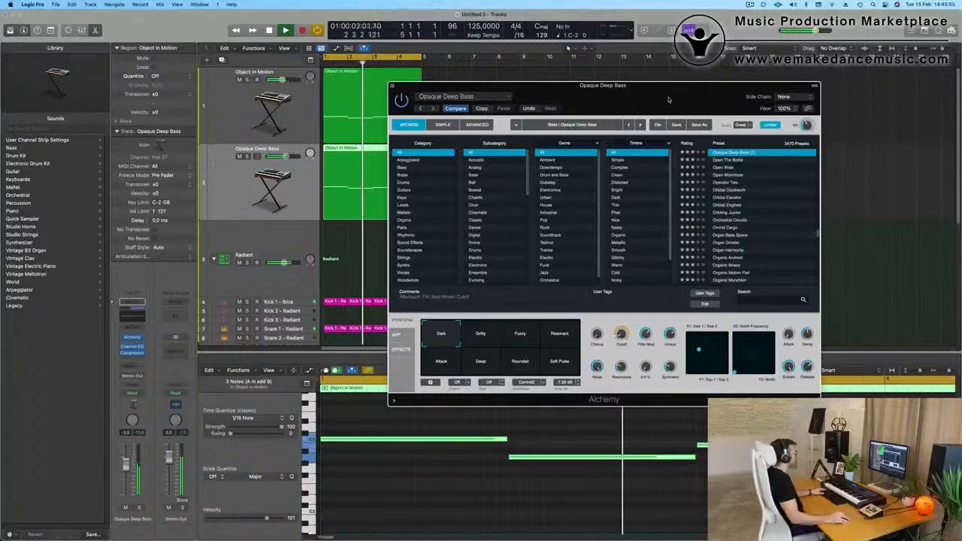
{"action": "left_click_drag", "start_coordinate": [668, 97], "coordinate": [650, 171]}
{"action": "left_click", "coordinate": [374, 159]}
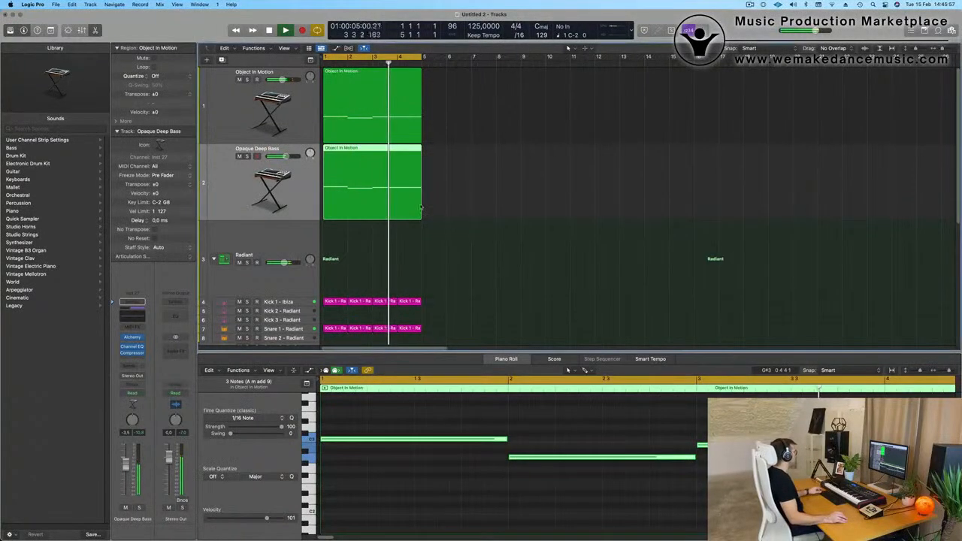
Zoom out to review the arrangement with all its drum tracks and select the Hi-Hat 1 - Radiant track.
{"action": "scroll", "coordinate": [467, 223], "scroll_direction": "up", "scroll_amount": 3}
{"action": "scroll", "coordinate": [465, 221], "scroll_direction": "down", "scroll_amount": 1}
{"action": "scroll", "coordinate": [465, 220], "scroll_direction": "down", "scroll_amount": 3}
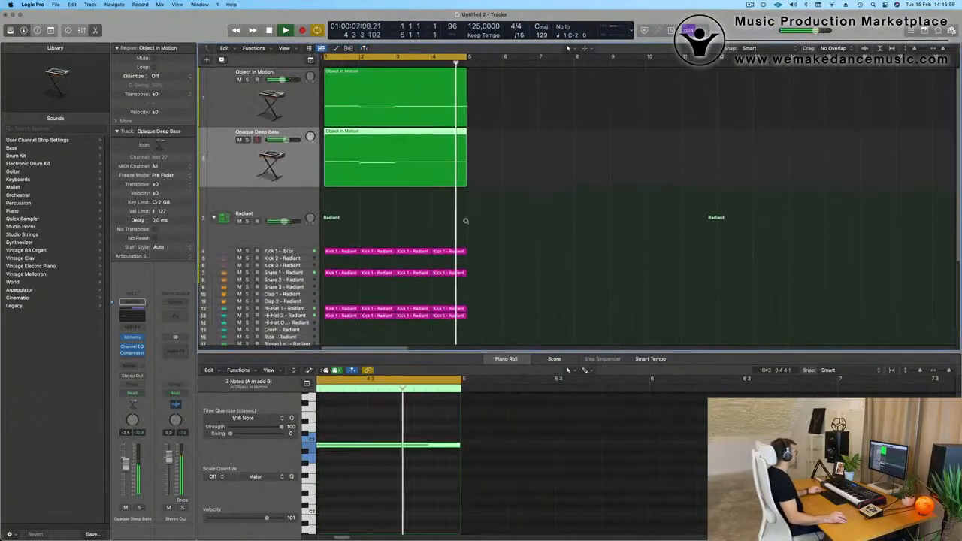
{"action": "left_click", "coordinate": [298, 271]}
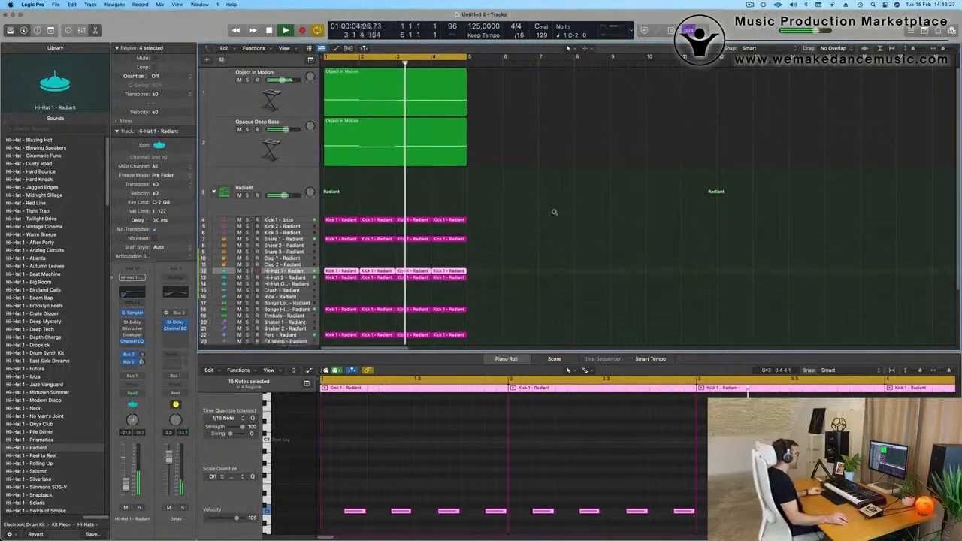
Duplicate the Object In Motion track with its settings and place the new track below Opaque Deep Bass.
{"action": "scroll", "coordinate": [554, 212], "scroll_direction": "down", "scroll_amount": 4}
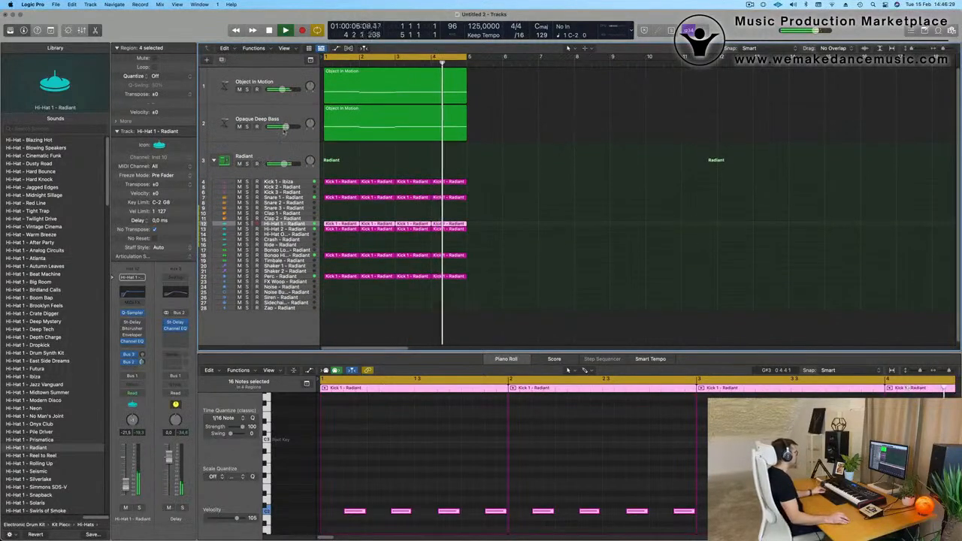
{"action": "left_click", "coordinate": [268, 112]}
{"action": "left_click", "coordinate": [269, 77]}
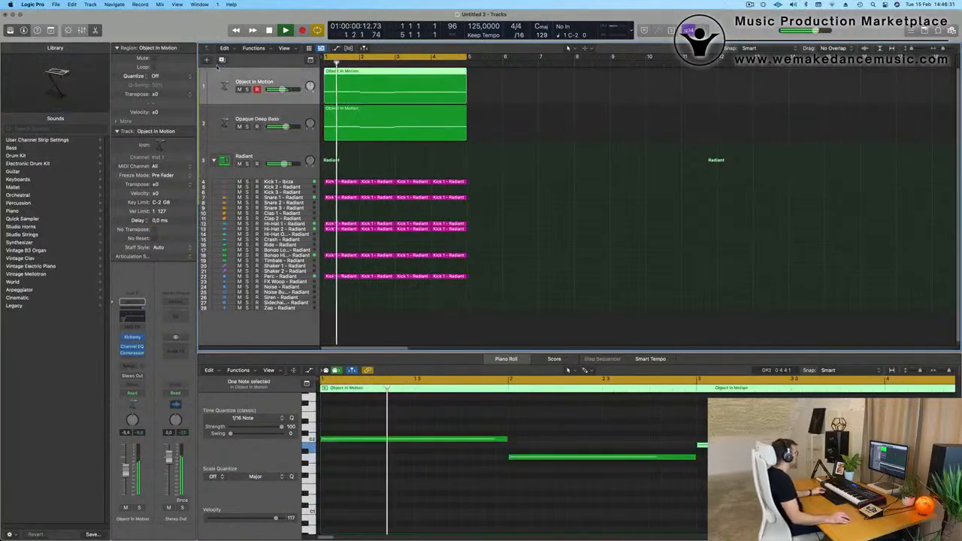
{"action": "key", "text": "super+d"}
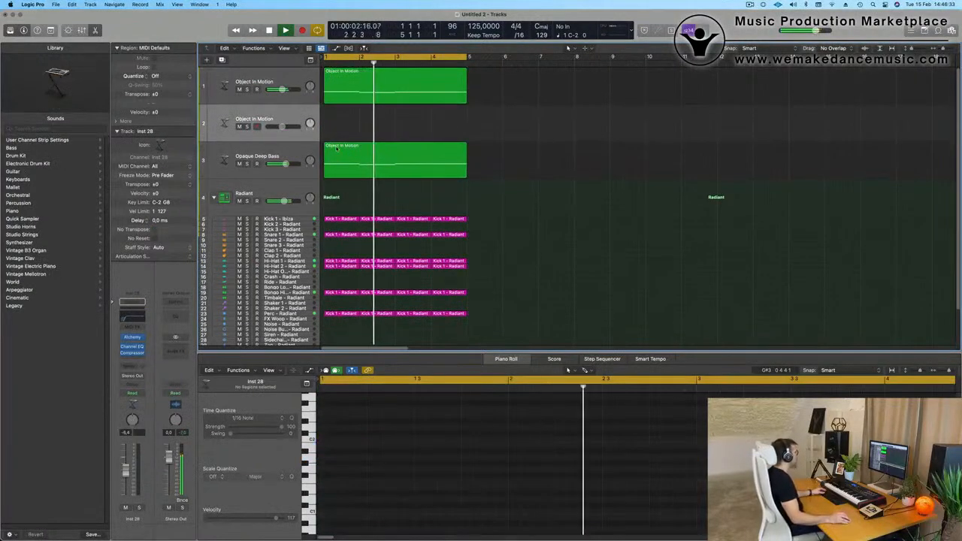
{"action": "left_click_drag", "start_coordinate": [283, 117], "coordinate": [454, 162]}
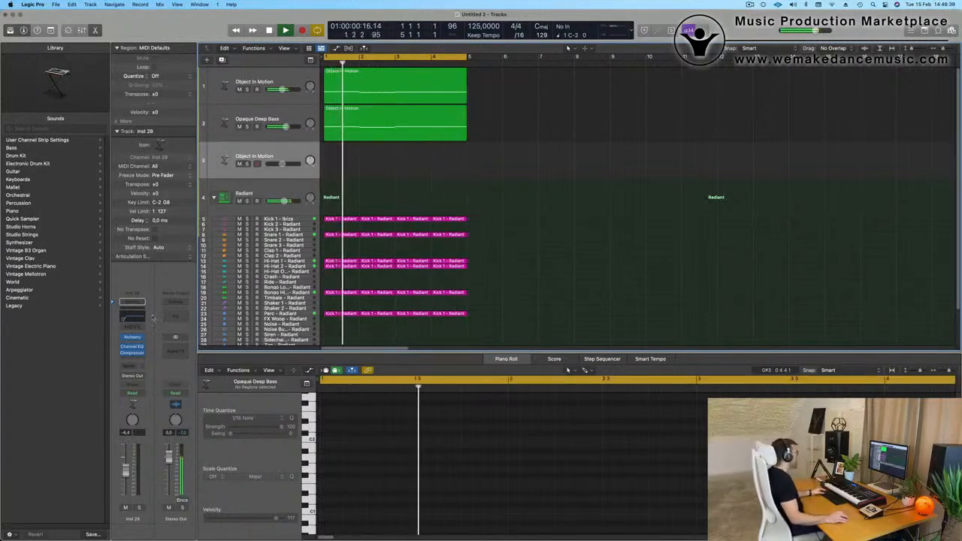
Set the low cut to 20 Hz in the duplicated track's Channel EQ and close the EQ.
{"action": "left_click", "coordinate": [128, 319]}
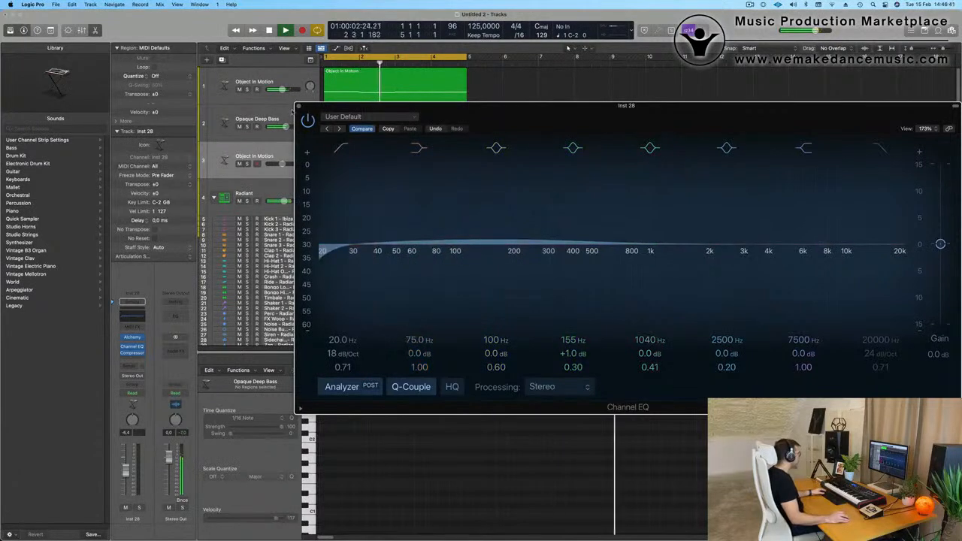
{"action": "left_click", "coordinate": [298, 107]}
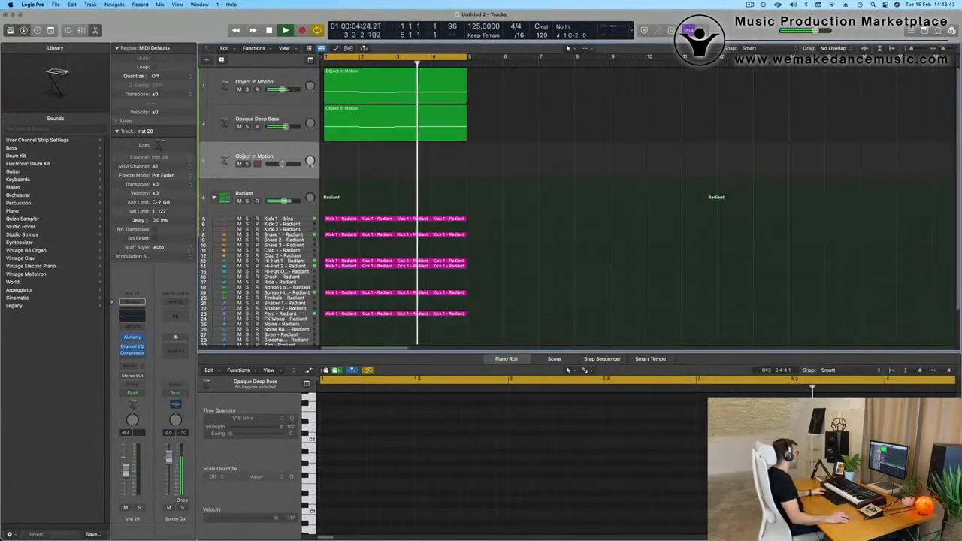
{"action": "key", "text": "space"}
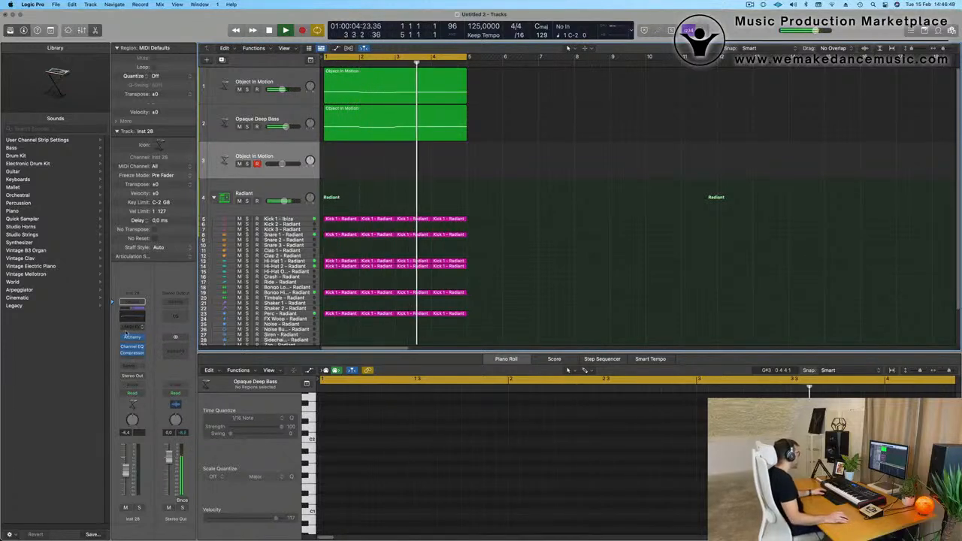
Add a send to Bus 5 on the duplicated track and insert a stereo SilverVerb on the bus's aux channel.
{"action": "left_click", "coordinate": [139, 369]}
{"action": "mouse_move", "coordinate": [143, 379]}
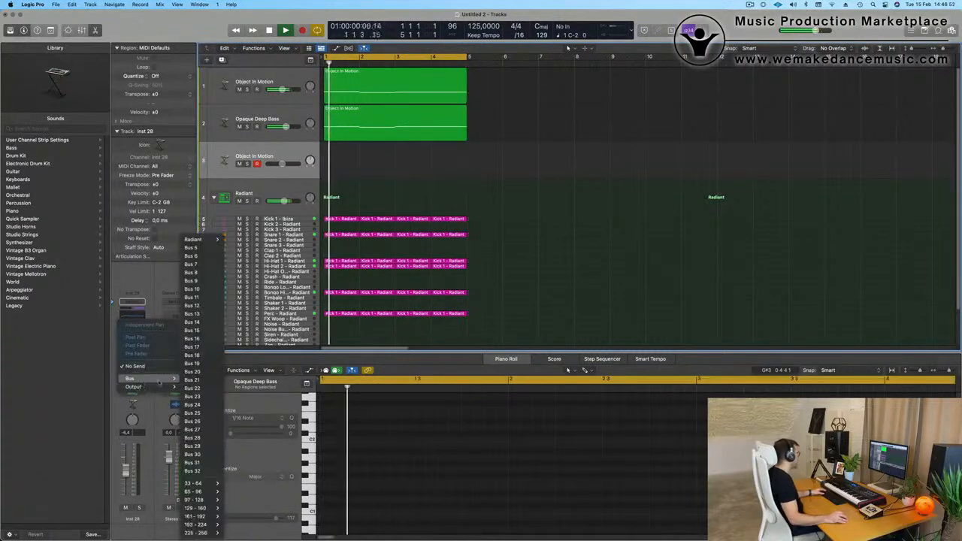
{"action": "left_click", "coordinate": [196, 247]}
{"action": "left_click", "coordinate": [174, 343]}
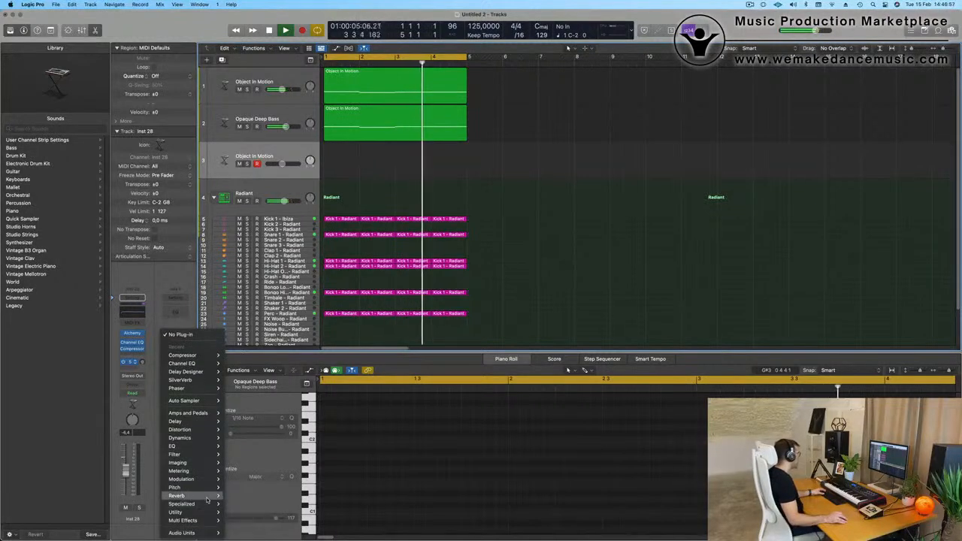
{"action": "mouse_move", "coordinate": [197, 496]}
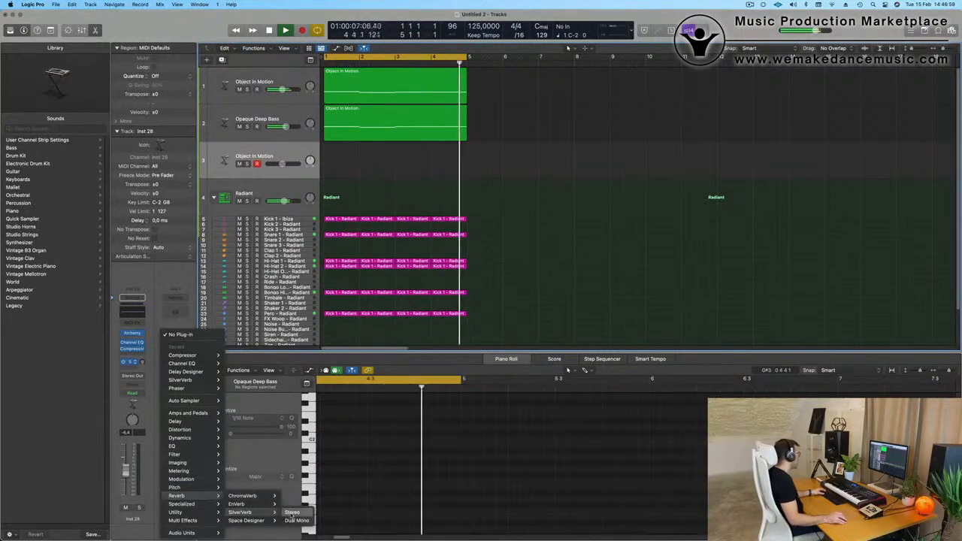
{"action": "left_click", "coordinate": [292, 512]}
Load the grandiose preset in the SilverVerb on Aux 5 and close the plug-in.
{"action": "left_click", "coordinate": [376, 117]}
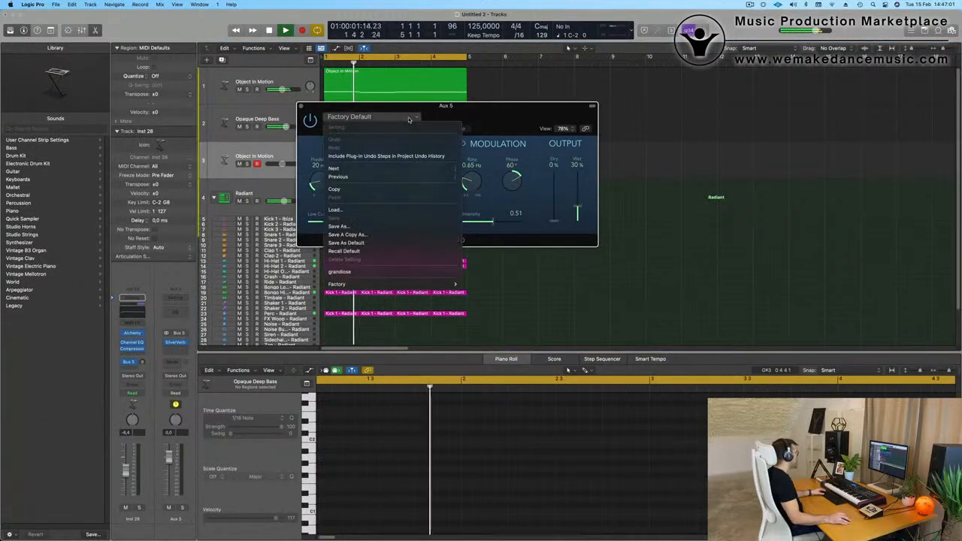
{"action": "left_click", "coordinate": [532, 196]}
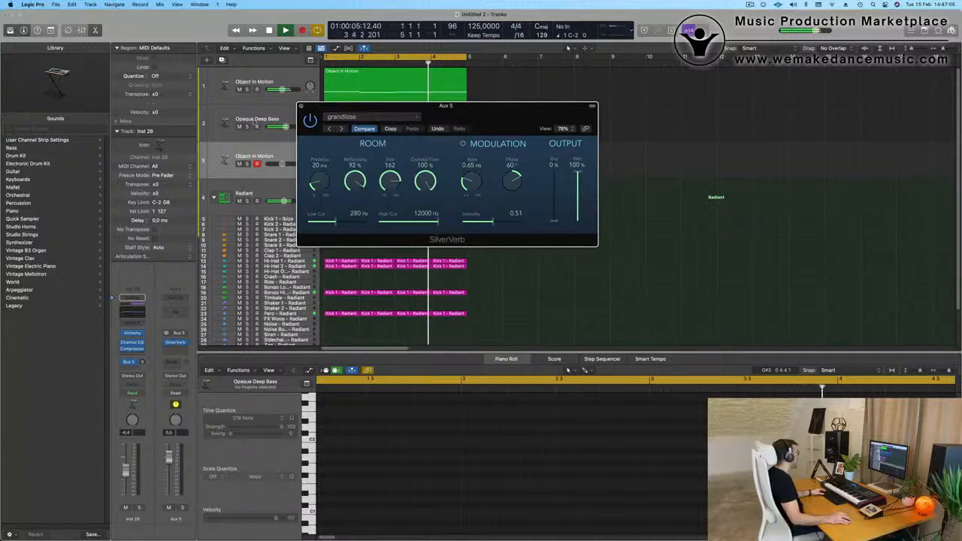
{"action": "key", "text": "super+w"}
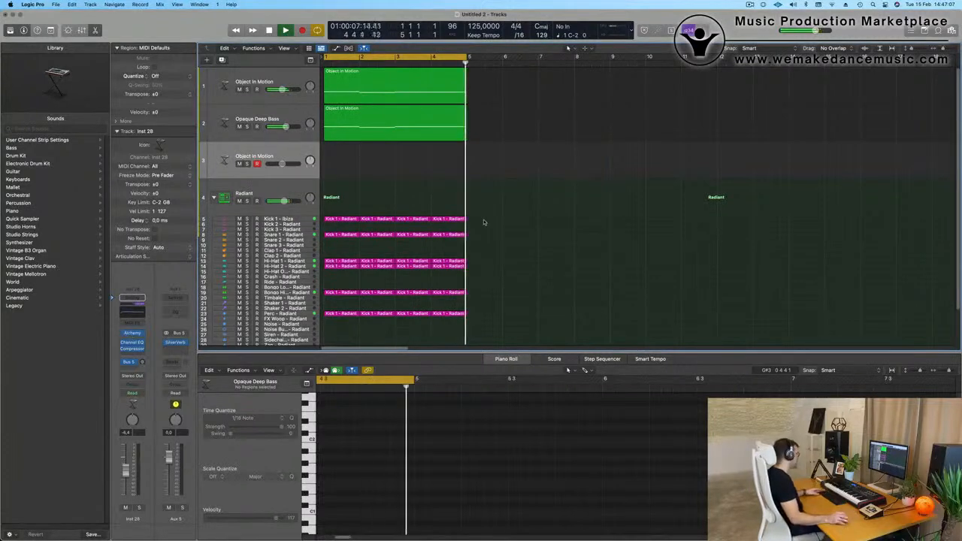
Repeat all regions three times to fill the song up to bar 17 and extend the cycle range over them.
{"action": "key", "text": "super+a"}
{"action": "key", "text": "super+r"}
{"action": "key", "text": "super+r"}
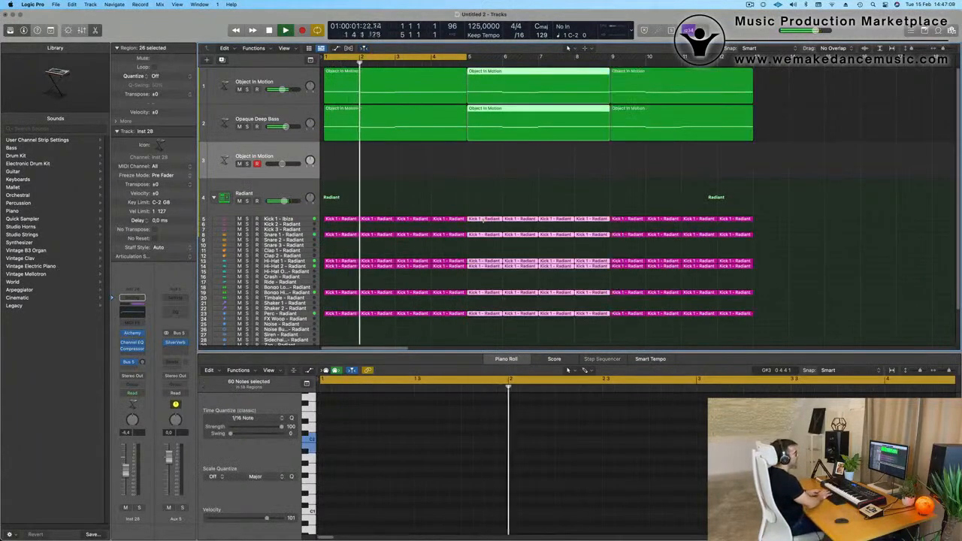
{"action": "key", "text": "super+r"}
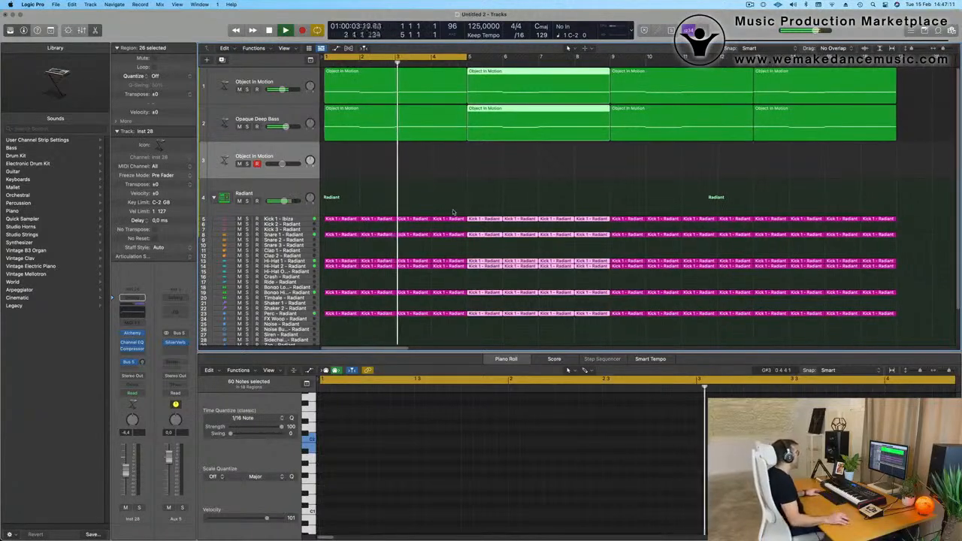
{"action": "left_click_drag", "start_coordinate": [469, 57], "coordinate": [896, 66]}
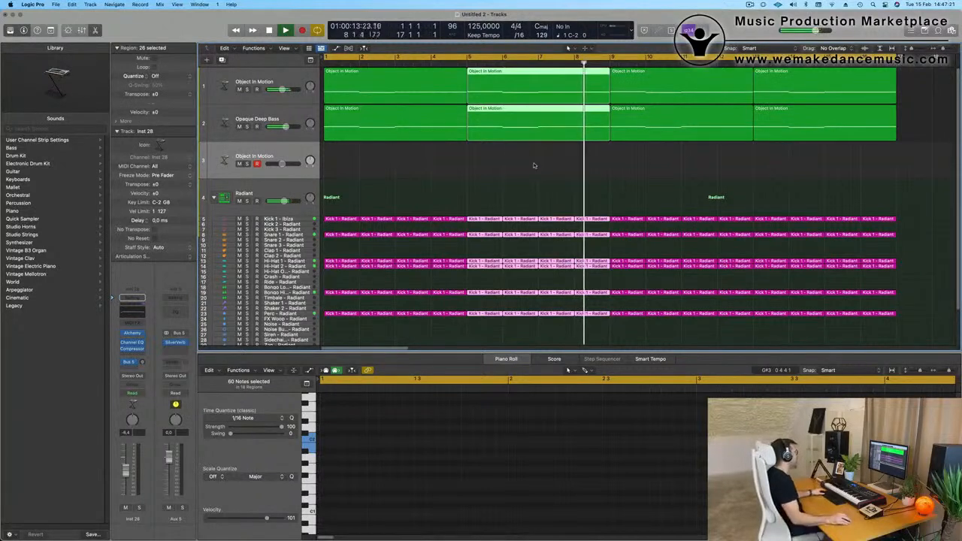
{"action": "left_click", "coordinate": [353, 175]}
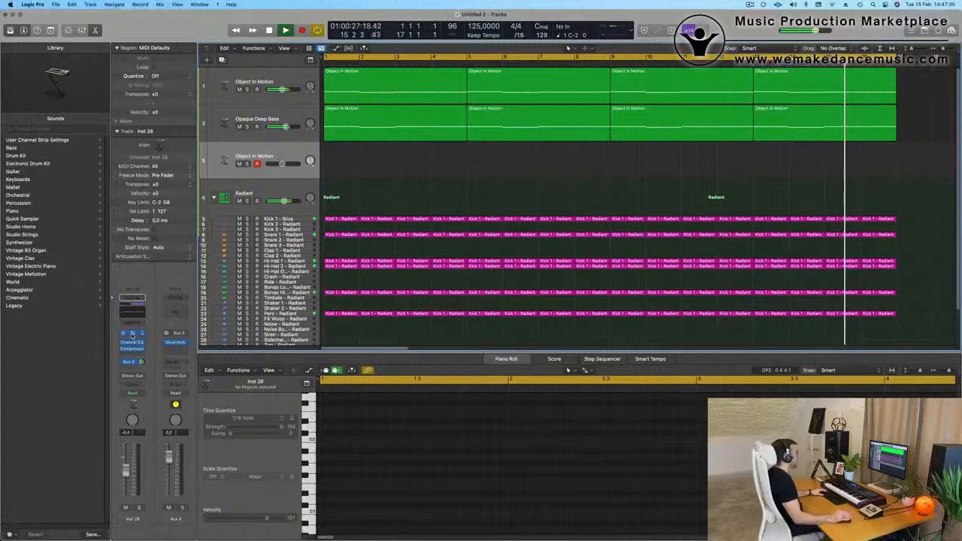
Load the Oblique Structures mallet preset Weighted Pluck in the duplicated track's Alchemy and raise the channel volume.
{"action": "left_click", "coordinate": [133, 335]}
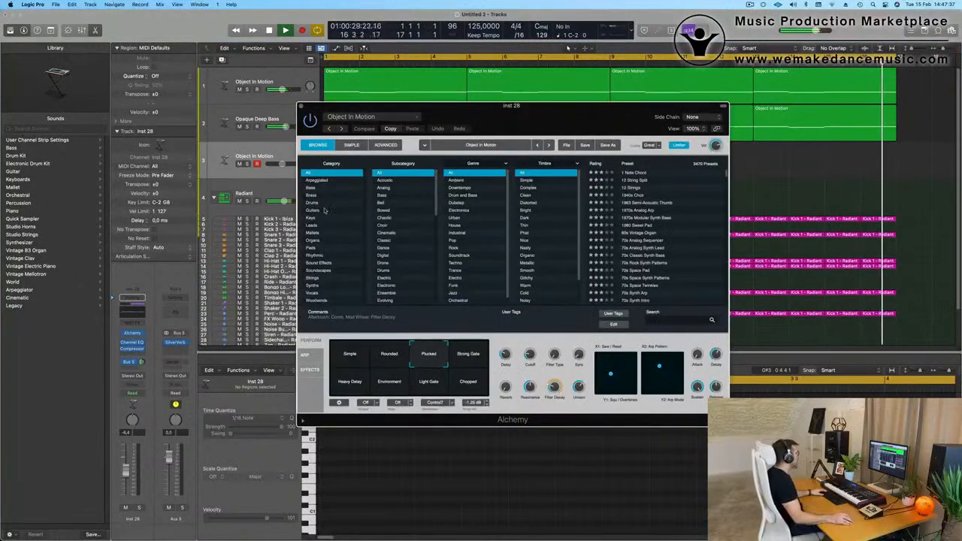
{"action": "left_click", "coordinate": [386, 119]}
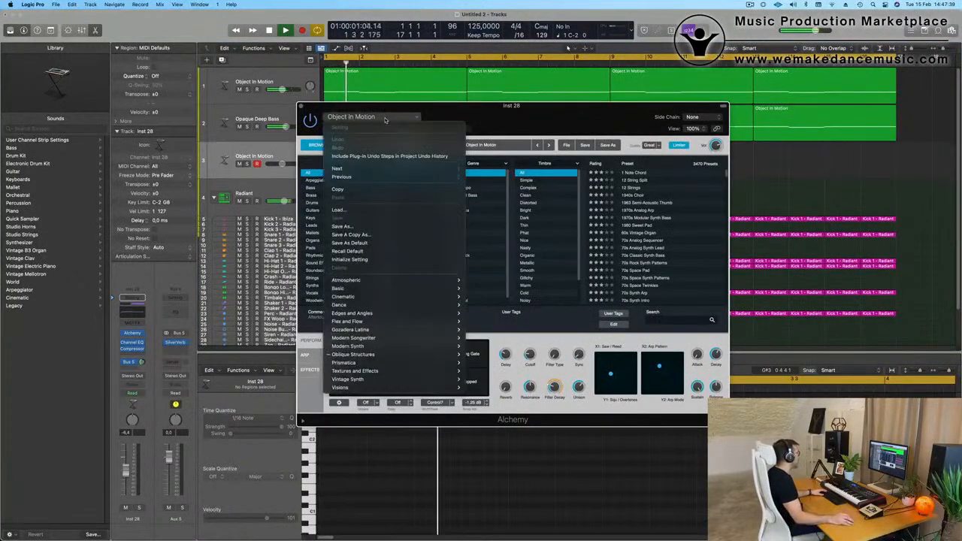
{"action": "mouse_move", "coordinate": [405, 356]}
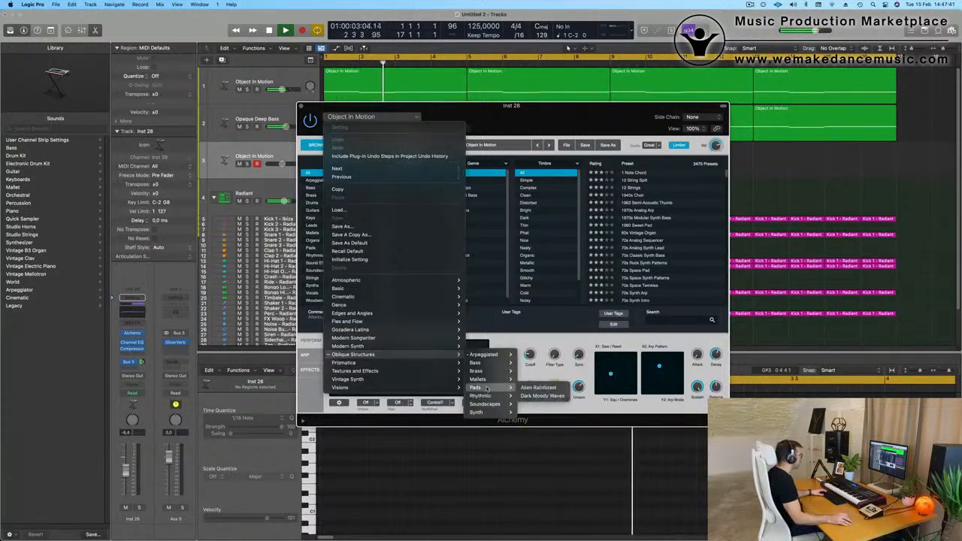
{"action": "mouse_move", "coordinate": [488, 380]}
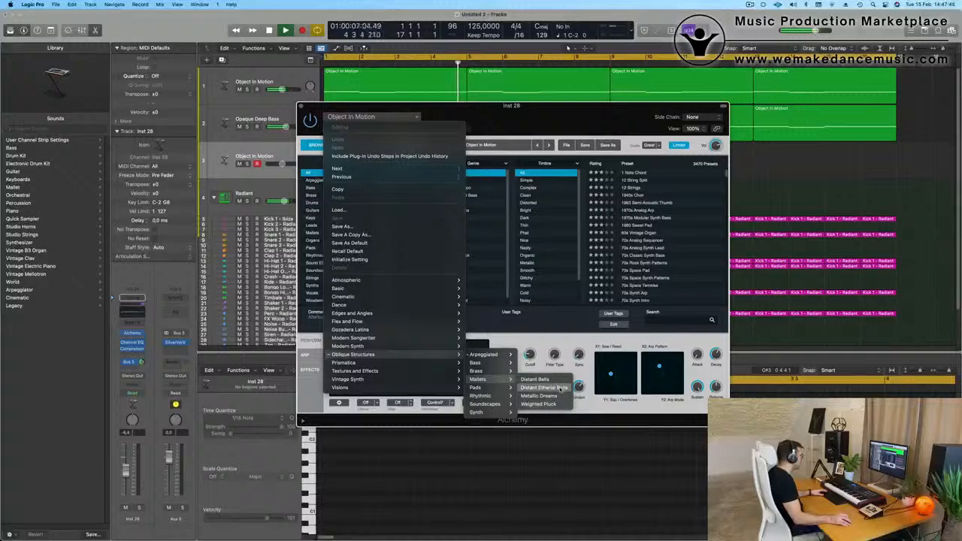
{"action": "left_click", "coordinate": [557, 406]}
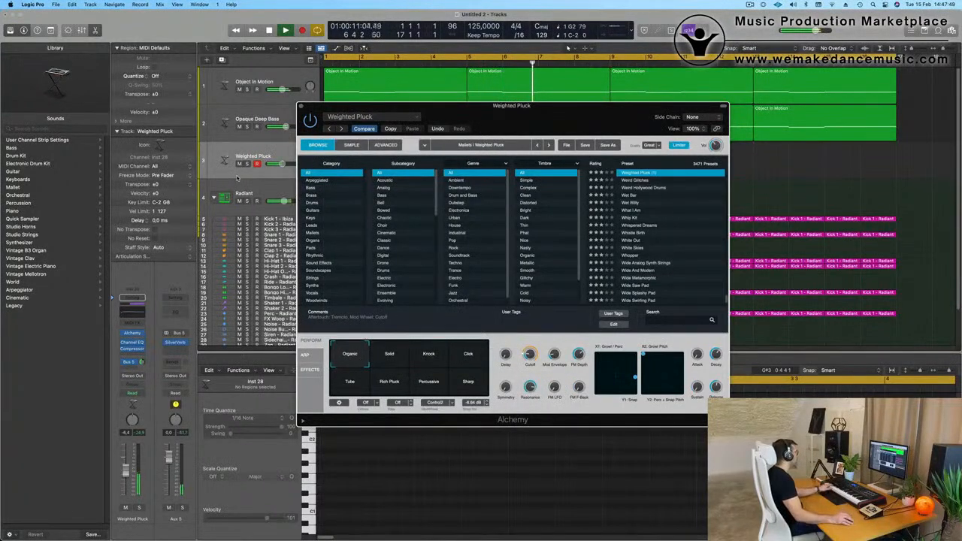
{"action": "left_click_drag", "start_coordinate": [127, 463], "coordinate": [128, 457]}
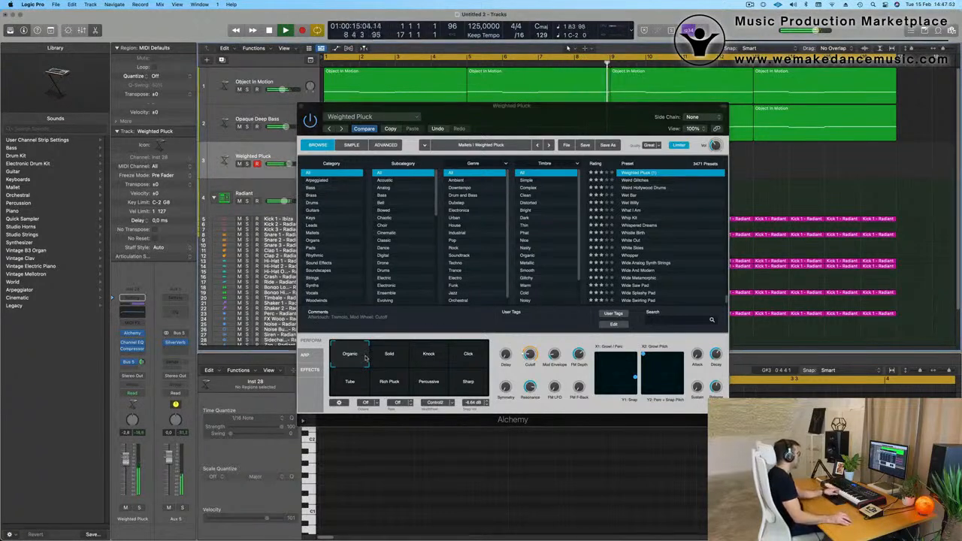
Audition Weighted Pluck's Solid, Knock, Click, Tube, Rich Pluck, Percussive and Sharp variations.
{"action": "left_click", "coordinate": [391, 362]}
{"action": "left_click", "coordinate": [443, 360]}
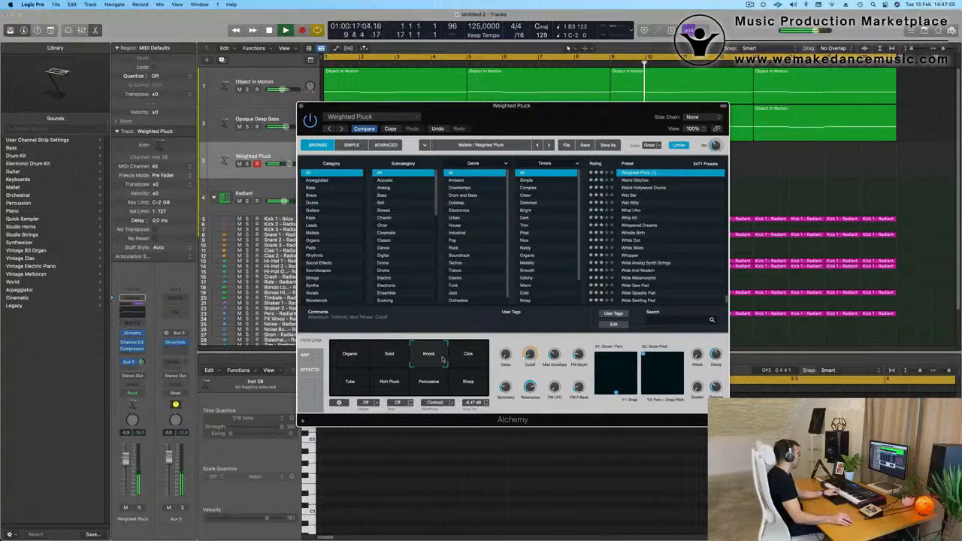
{"action": "left_click", "coordinate": [465, 360]}
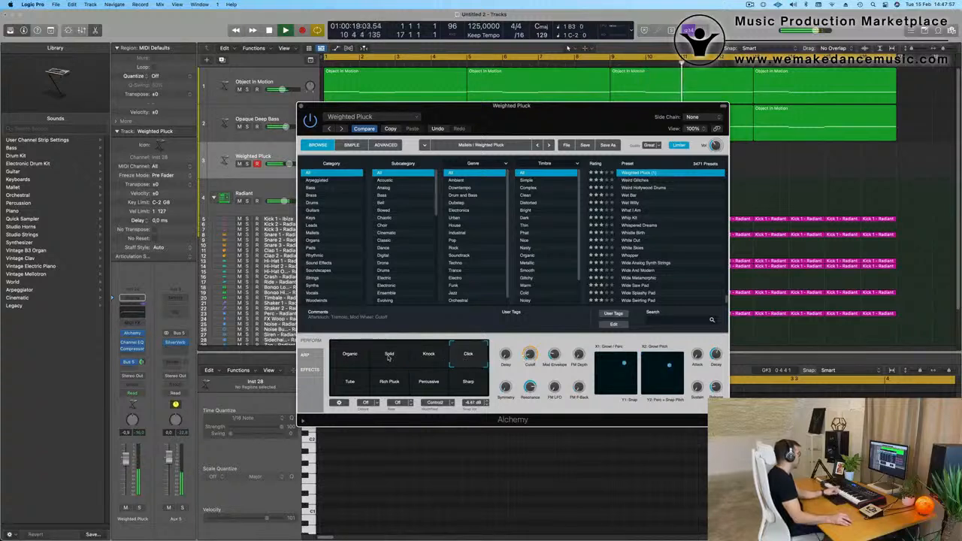
{"action": "left_click", "coordinate": [389, 359]}
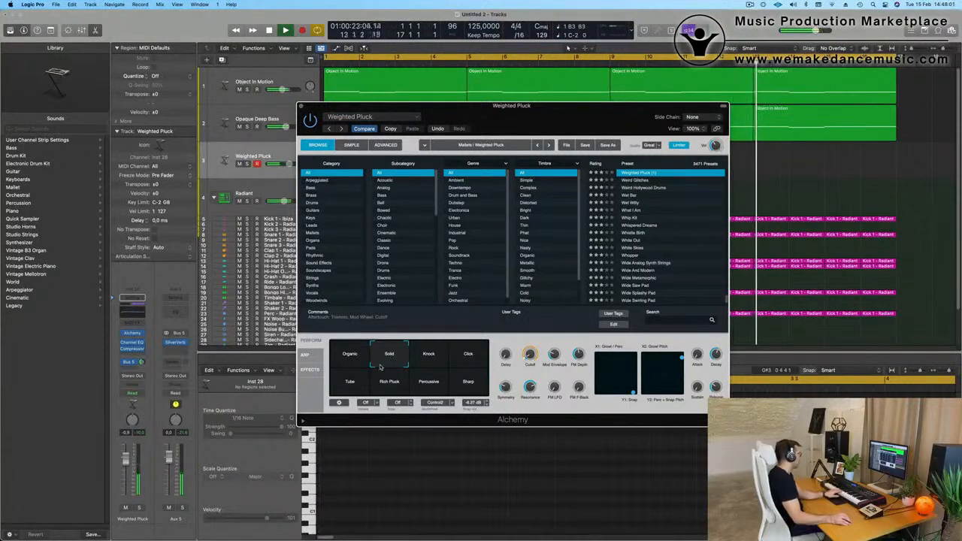
{"action": "left_click", "coordinate": [358, 386]}
{"action": "left_click", "coordinate": [392, 384]}
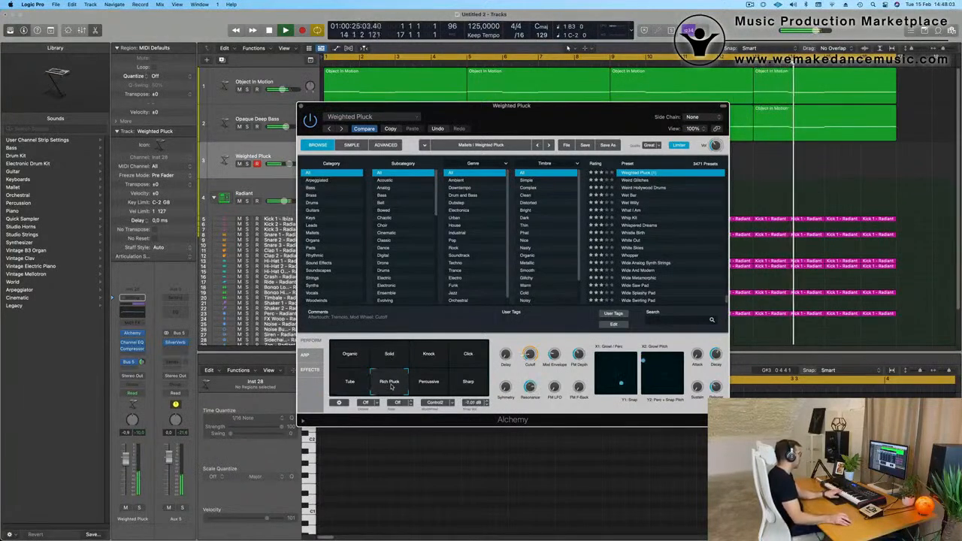
{"action": "left_click", "coordinate": [440, 386]}
{"action": "left_click", "coordinate": [467, 386]}
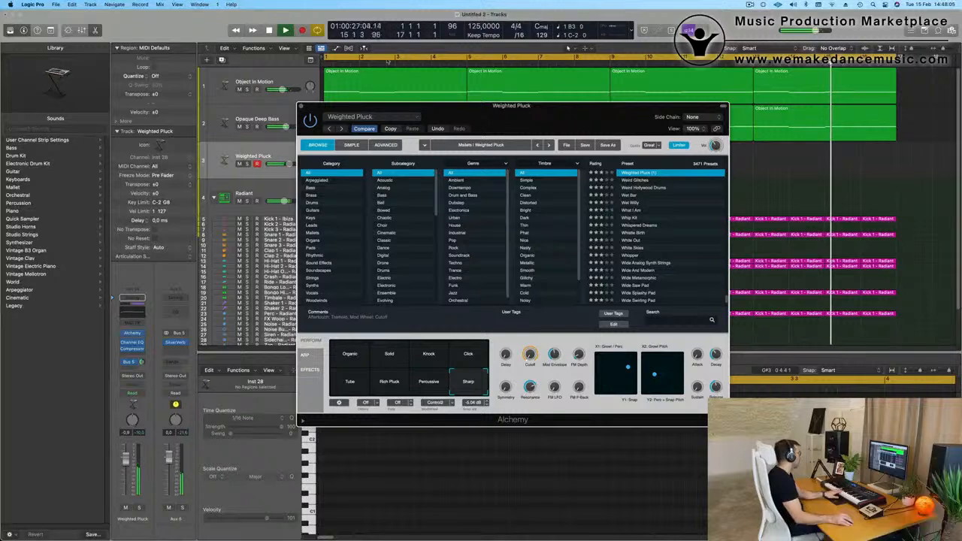
Replace the Alchemy sound with the Oblique Structures mallet preset Distant Etherial Bells.
{"action": "left_click", "coordinate": [362, 119]}
{"action": "mouse_move", "coordinate": [421, 355]}
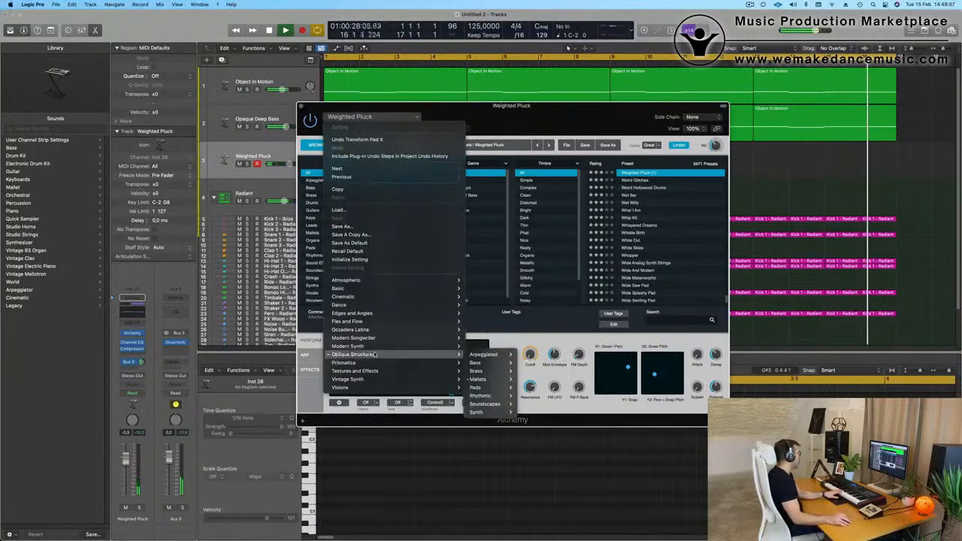
{"action": "mouse_move", "coordinate": [497, 379]}
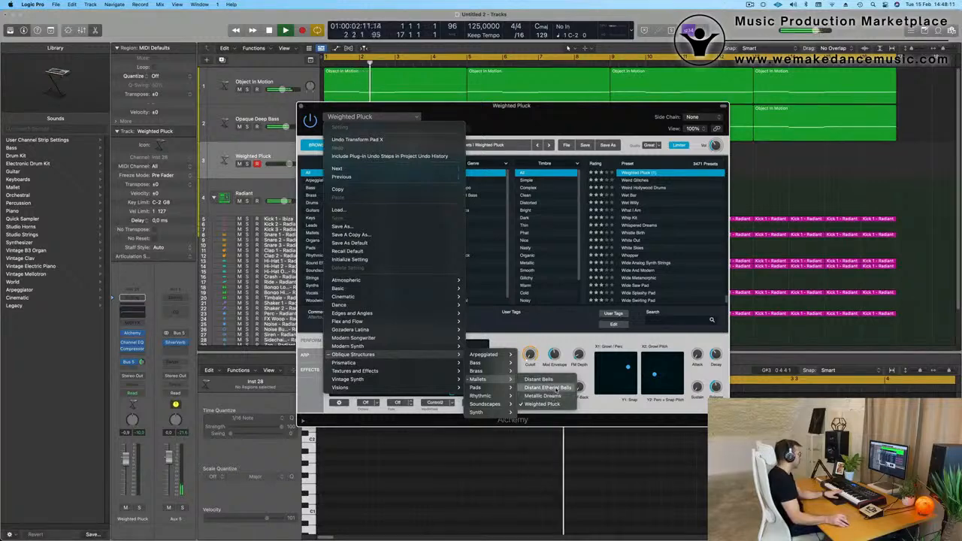
{"action": "left_click", "coordinate": [396, 107]}
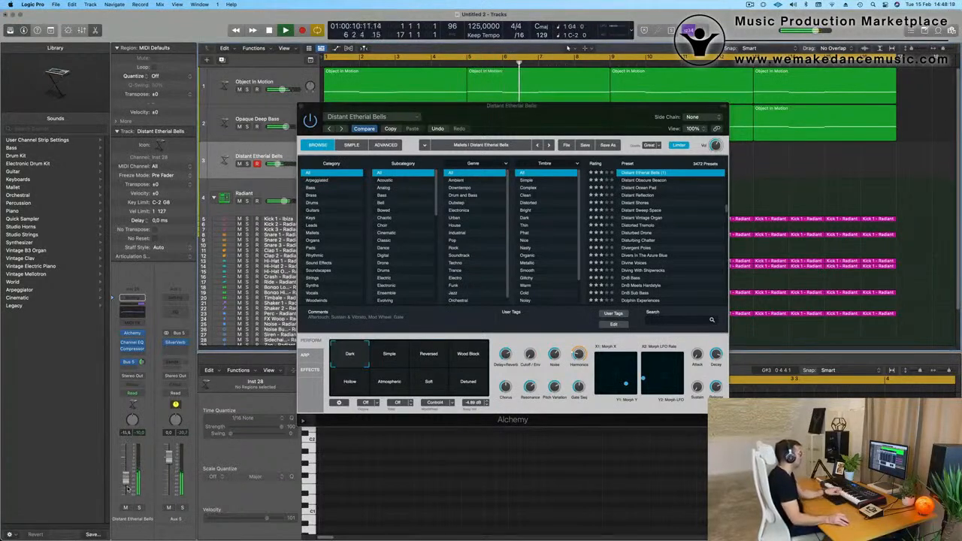
Audition the Simple variation of the bells, switch to Reversed, and start recording a part on that track.
{"action": "left_click", "coordinate": [393, 355]}
{"action": "left_click", "coordinate": [429, 358]}
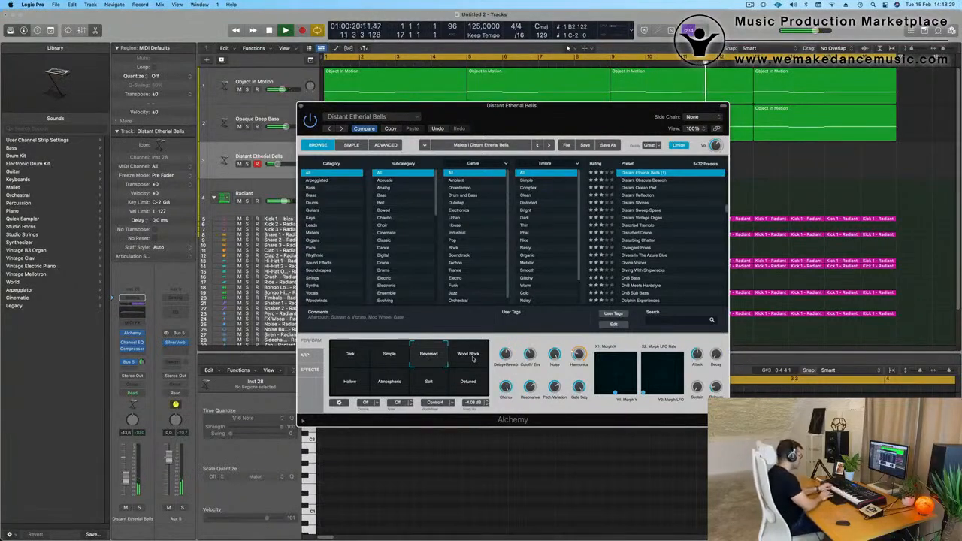
{"action": "key", "text": "r"}
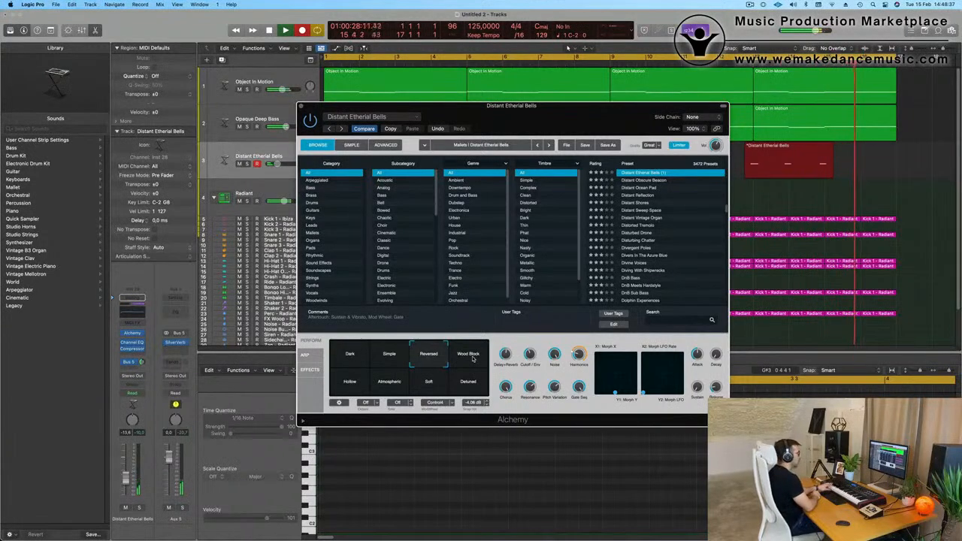
Stop recording and bring the new Distant Etherial Bells region's notes into view in the piano roll.
{"action": "key", "text": "space"}
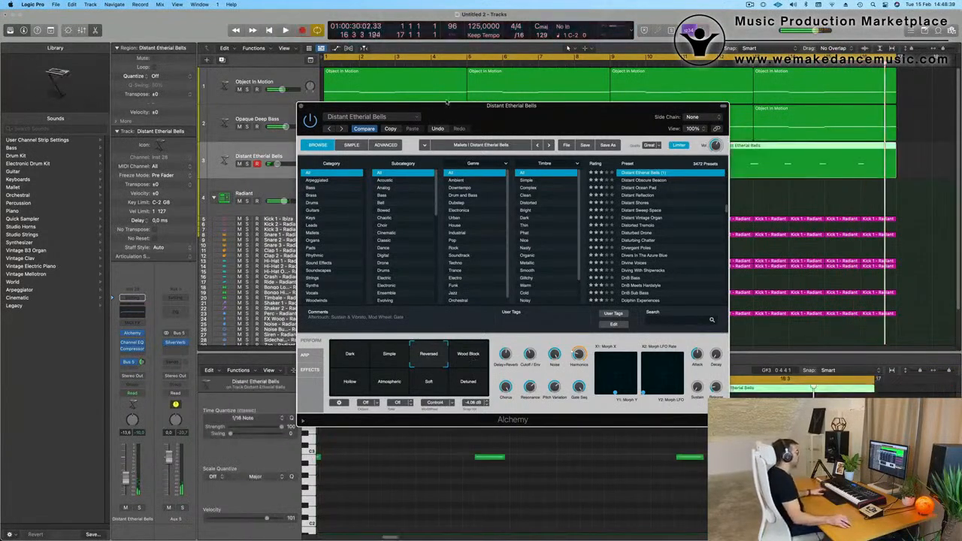
{"action": "left_click_drag", "start_coordinate": [581, 111], "coordinate": [516, 390]}
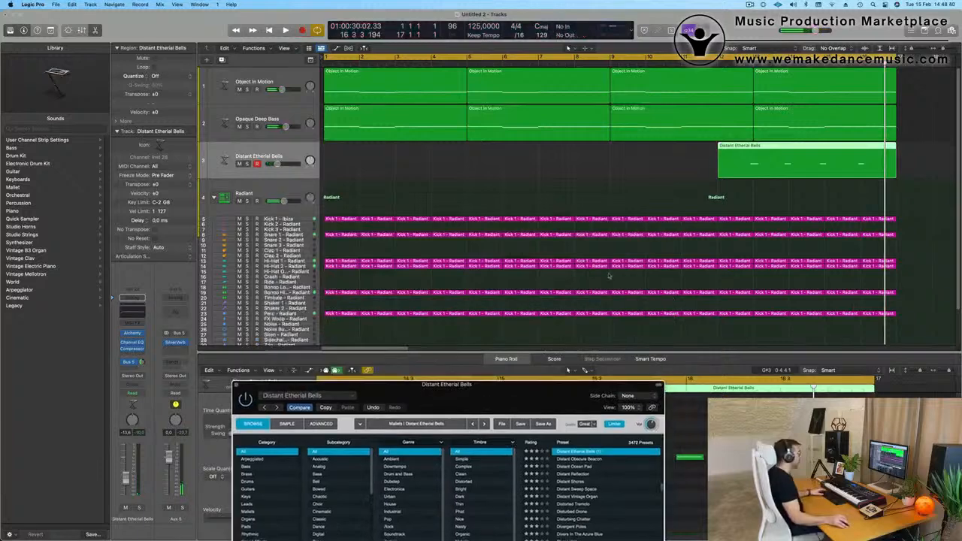
{"action": "double_click", "coordinate": [755, 147]}
{"action": "double_click", "coordinate": [755, 148]}
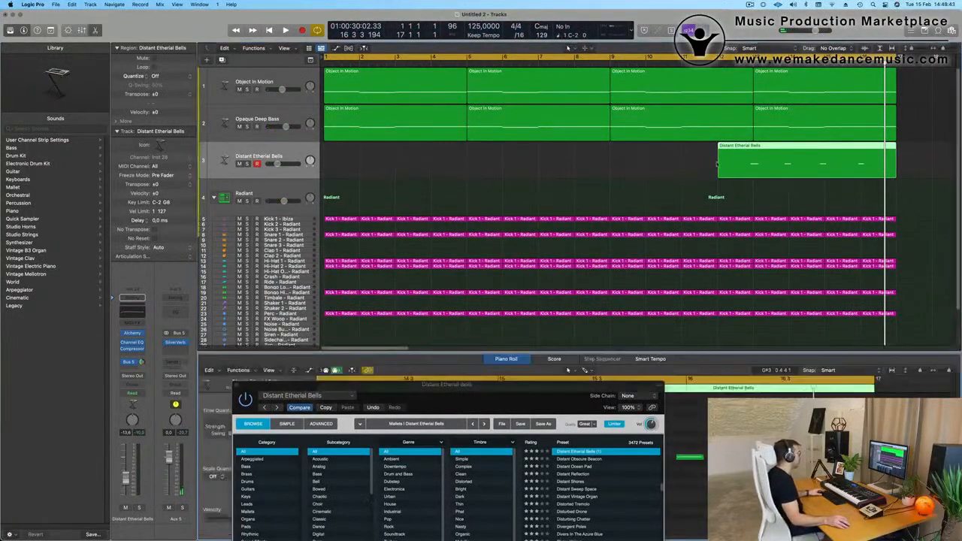
{"action": "left_click_drag", "start_coordinate": [512, 387], "coordinate": [703, 74]}
{"action": "scroll", "coordinate": [455, 478], "scroll_direction": "down", "scroll_amount": 5}
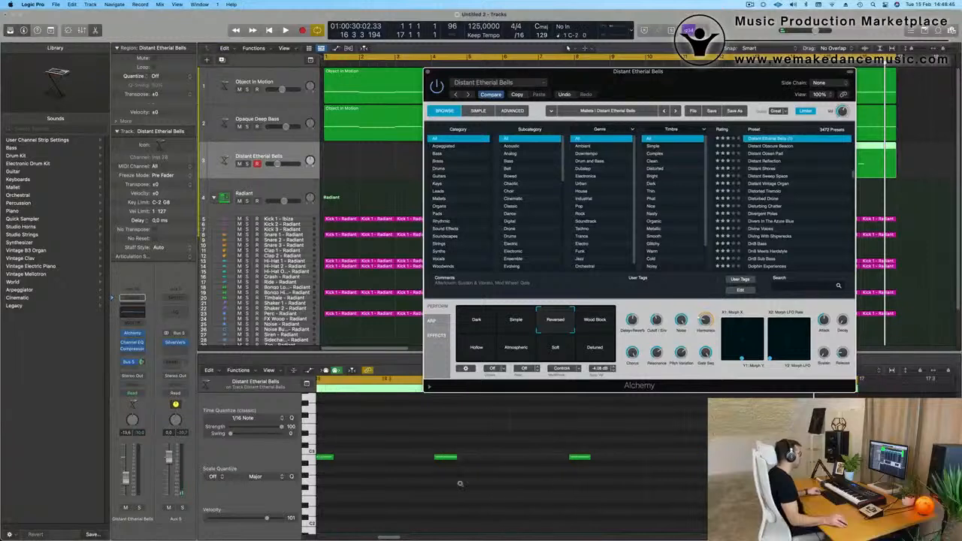
Shift the recorded bell notes slightly later so that each one starts on its bar line.
{"action": "left_click", "coordinate": [484, 491]}
{"action": "key", "text": "super+a"}
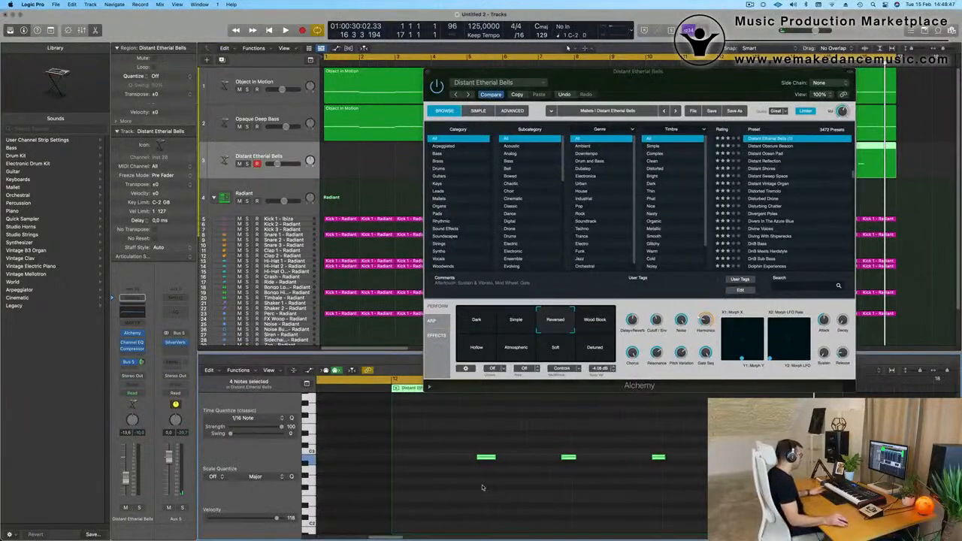
{"action": "key", "text": "super+a"}
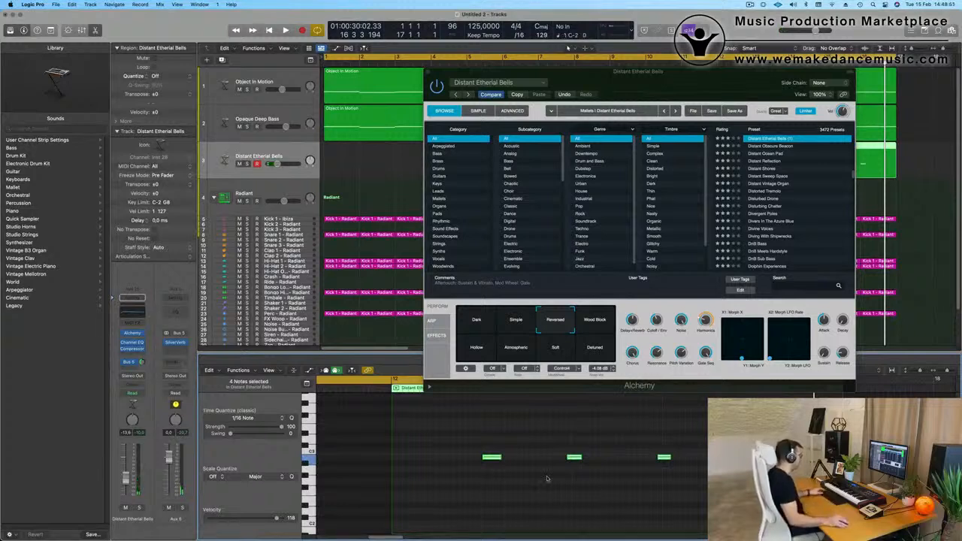
{"action": "left_click_drag", "start_coordinate": [561, 433], "coordinate": [779, 491]}
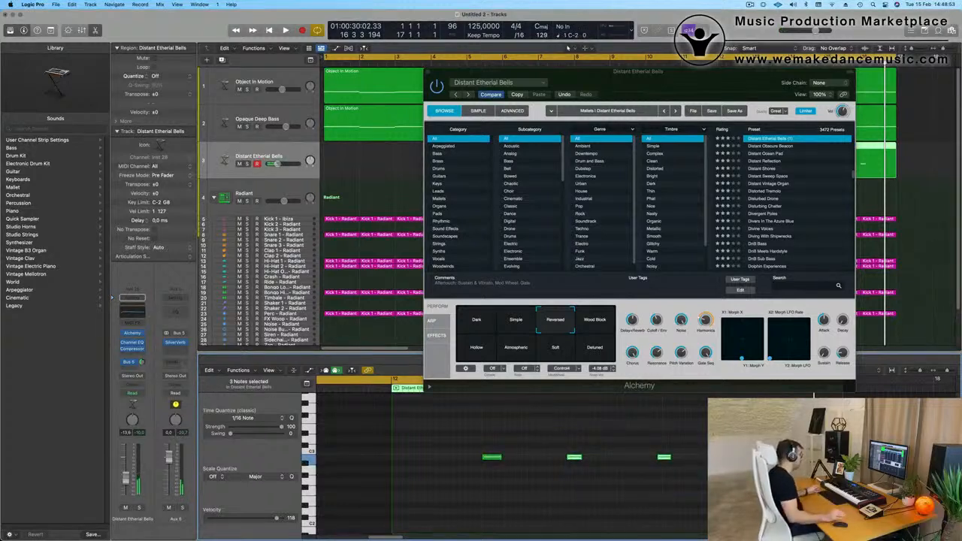
{"action": "left_click_drag", "start_coordinate": [567, 446], "coordinate": [708, 488]}
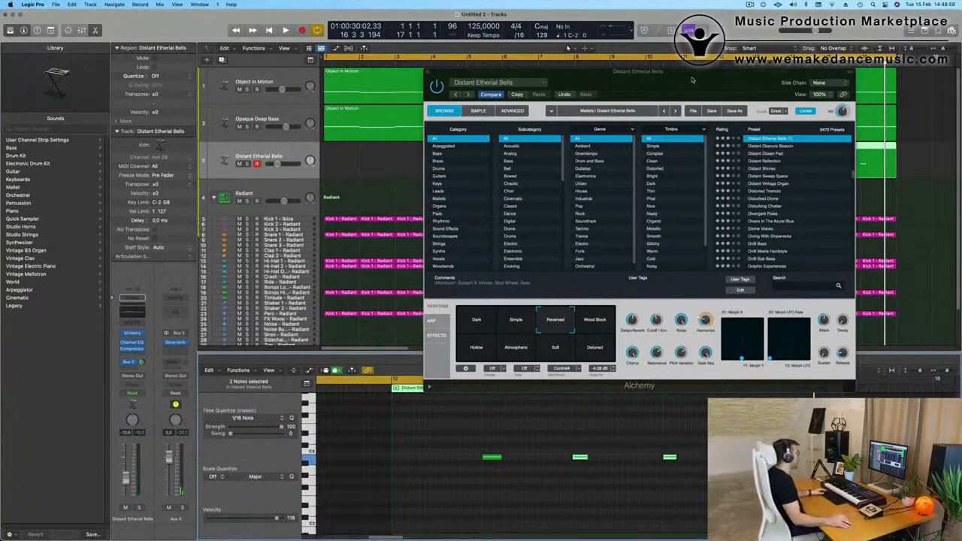
Trim the start of the bell region to bar 13 and move the four-bar region to bar 1.
{"action": "left_click_drag", "start_coordinate": [693, 80], "coordinate": [681, 301]}
{"action": "left_click", "coordinate": [752, 155]}
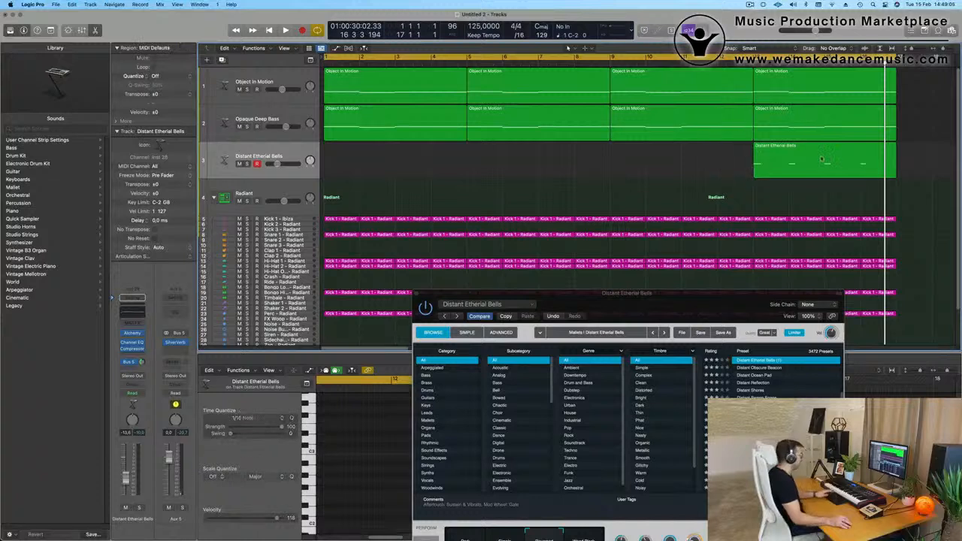
{"action": "left_click_drag", "start_coordinate": [824, 158], "coordinate": [397, 170]}
Play the song from the start and lower the bells' channel volume to about -21.5 dB.
{"action": "key", "text": "space"}
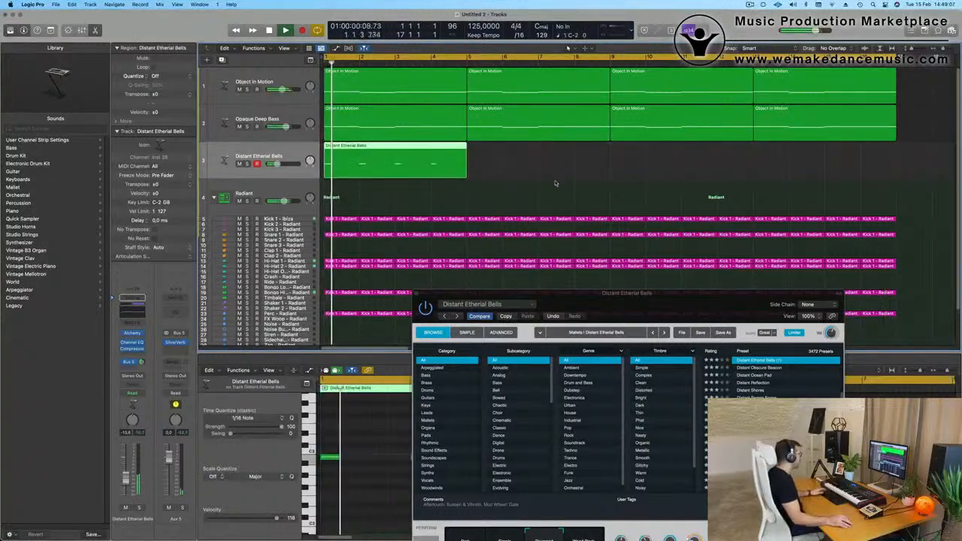
{"action": "key", "text": "space"}
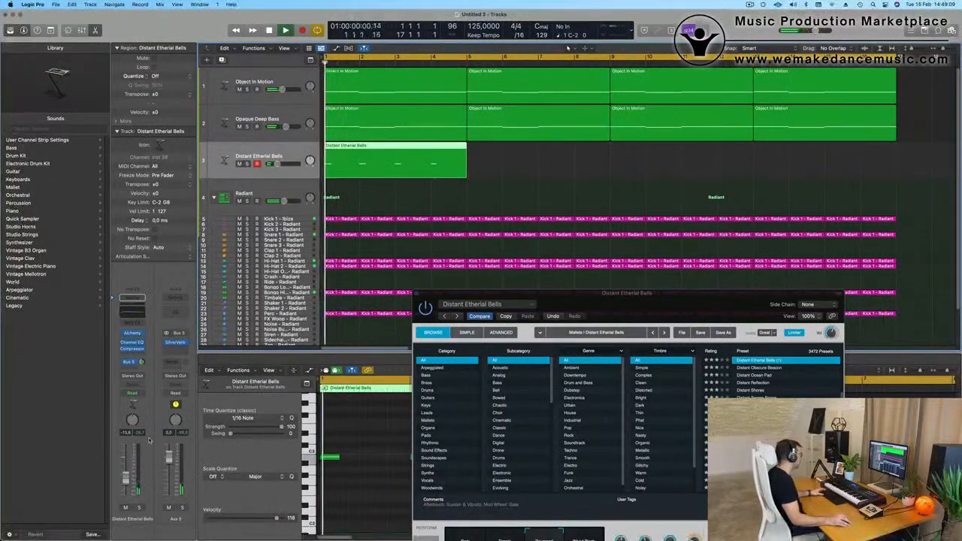
{"action": "key", "text": "space"}
{"action": "key", "text": "space"}
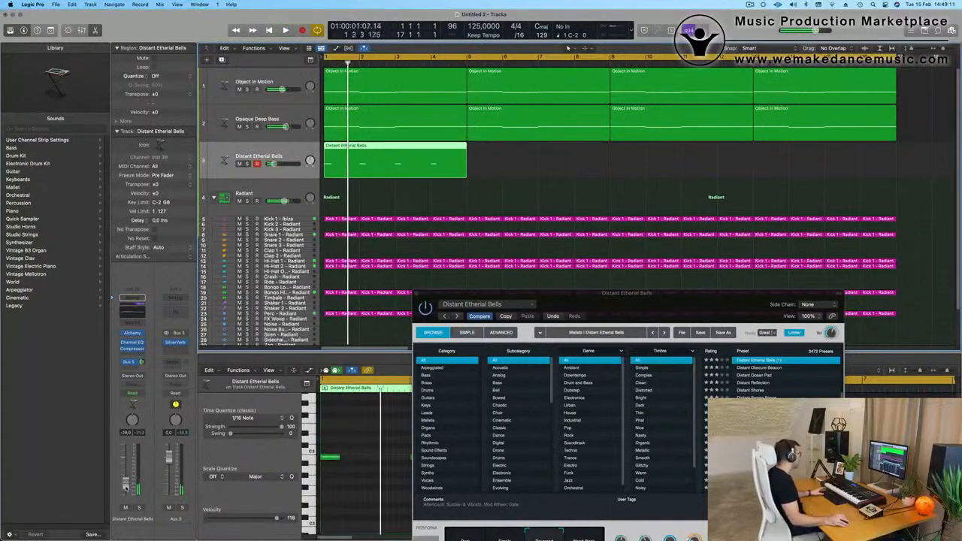
{"action": "key", "text": "space"}
{"action": "key", "text": "space"}
Repeat the four-bar bell region three times so the bells fill 16 bars.
{"action": "left_click_drag", "start_coordinate": [605, 301], "coordinate": [424, 436]}
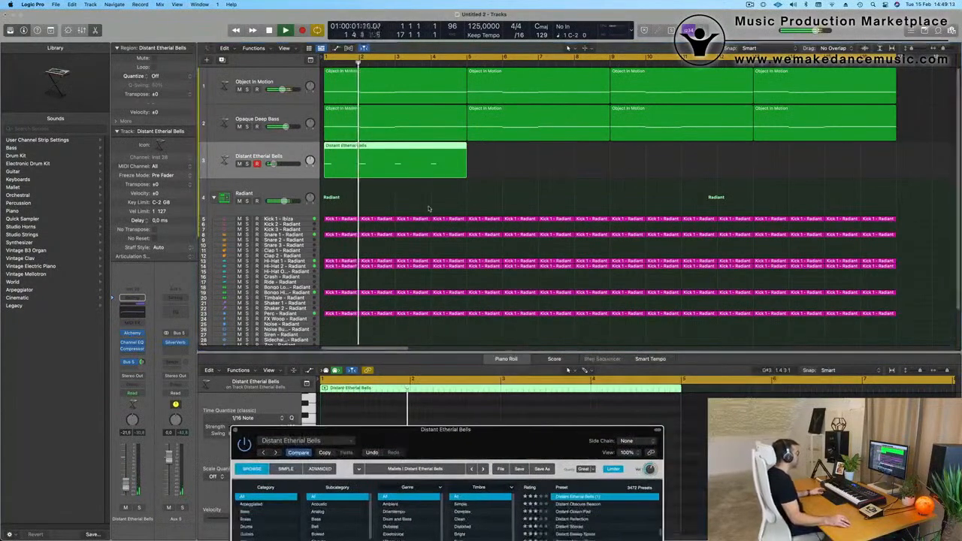
{"action": "key", "text": "super+r"}
{"action": "key", "text": "super+r"}
{"action": "key", "text": "super+r"}
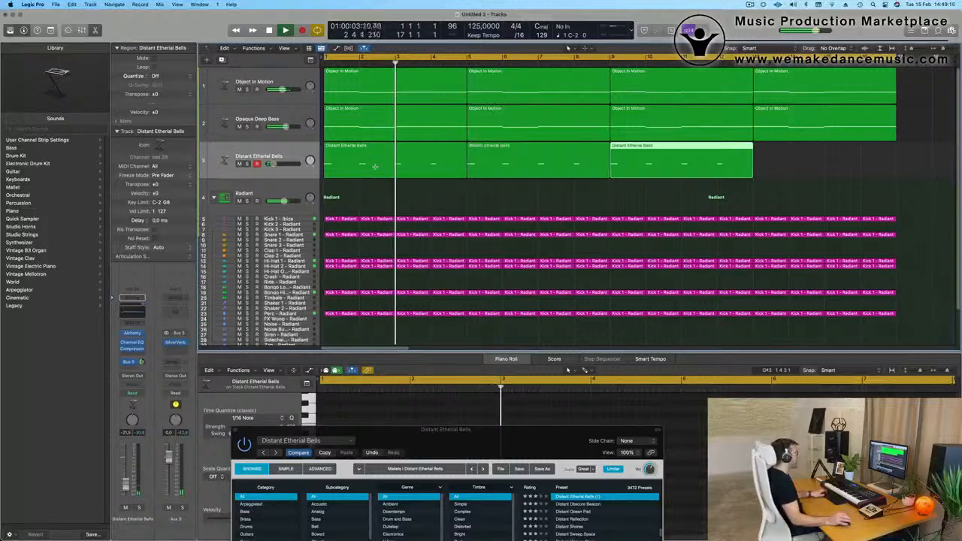
{"action": "key", "text": "super+Left"}
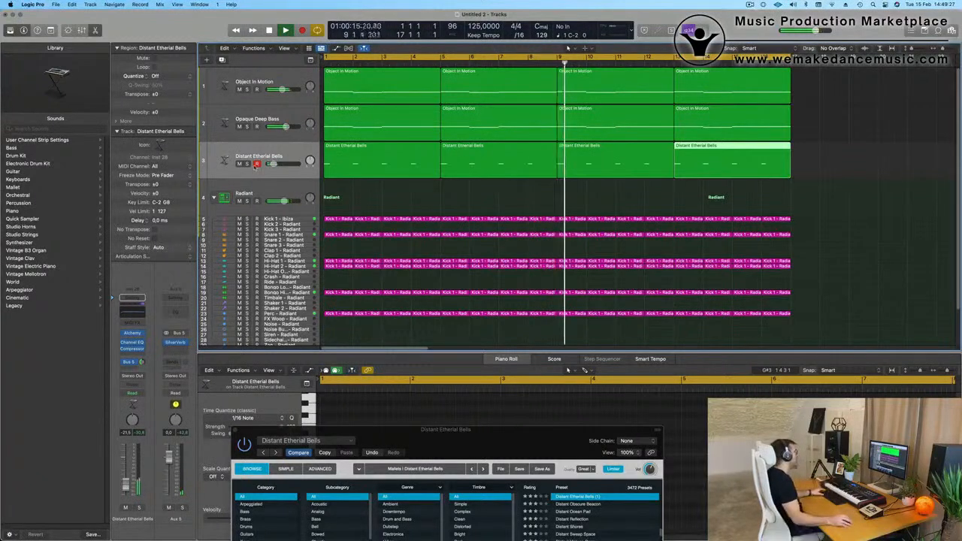
Replay the arrangement from the start and compare the bells' Wood Block variation with Reversed.
{"action": "key", "text": "space"}
{"action": "key", "text": "space"}
{"action": "left_click", "coordinate": [259, 157]}
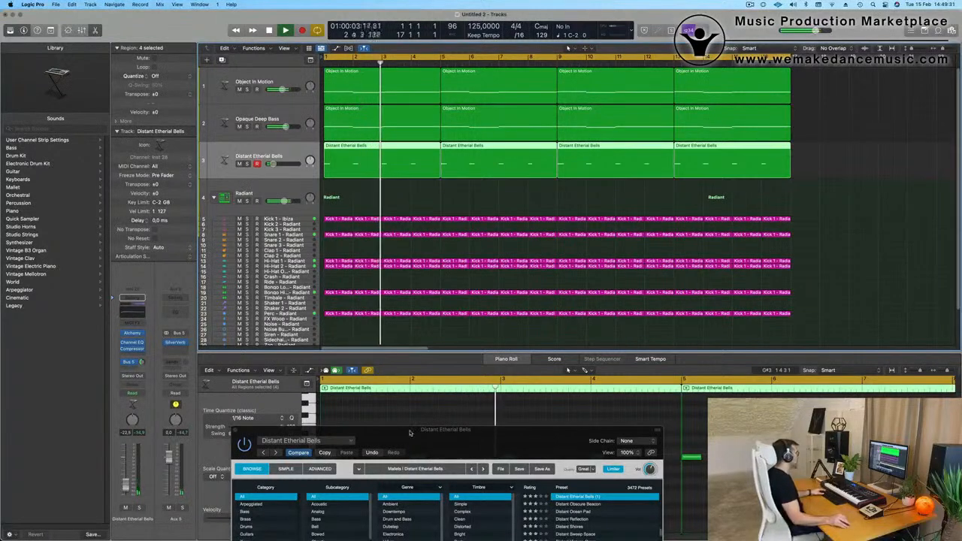
{"action": "left_click_drag", "start_coordinate": [412, 431], "coordinate": [393, 198]}
{"action": "key", "text": "space"}
{"action": "key", "text": "space"}
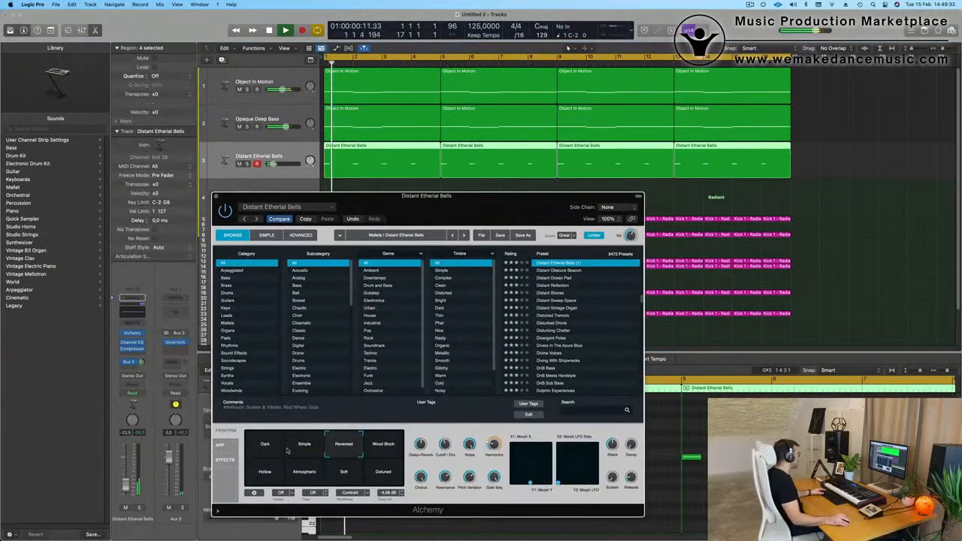
{"action": "left_click", "coordinate": [388, 452]}
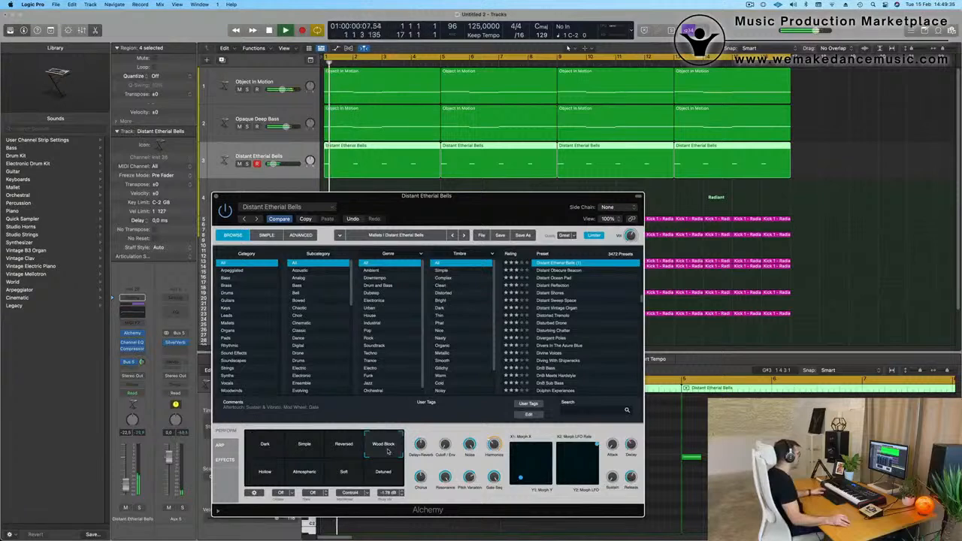
{"action": "left_click", "coordinate": [344, 447]}
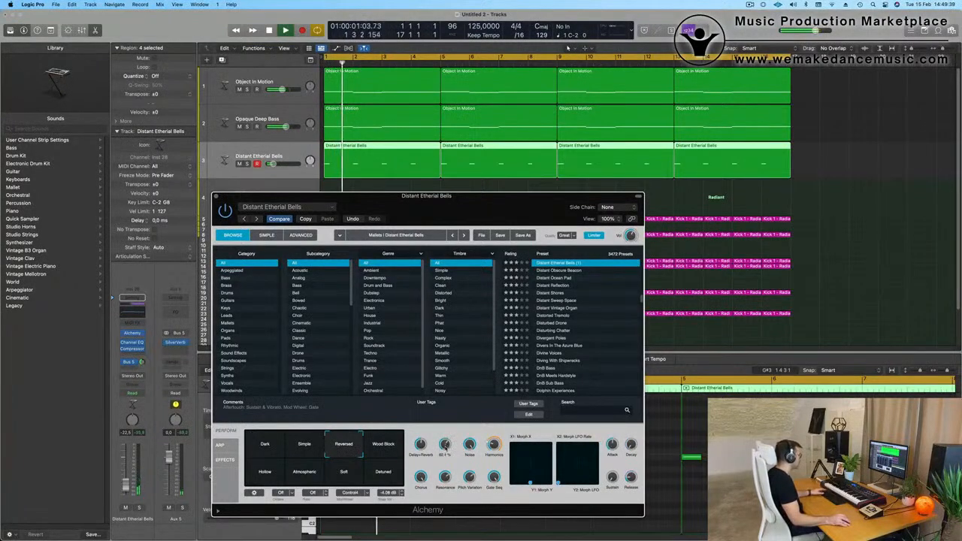
Lower the bells' channel volume to -26 dB and Alchemy's Cutoff / Env to about 44 %.
{"action": "left_click_drag", "start_coordinate": [502, 212], "coordinate": [597, 275]}
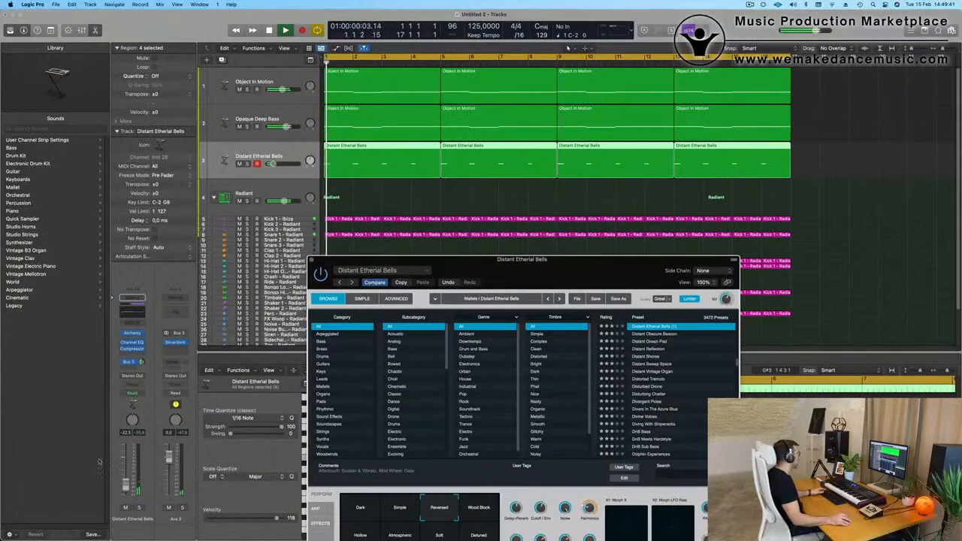
{"action": "left_click_drag", "start_coordinate": [126, 491], "coordinate": [126, 493]}
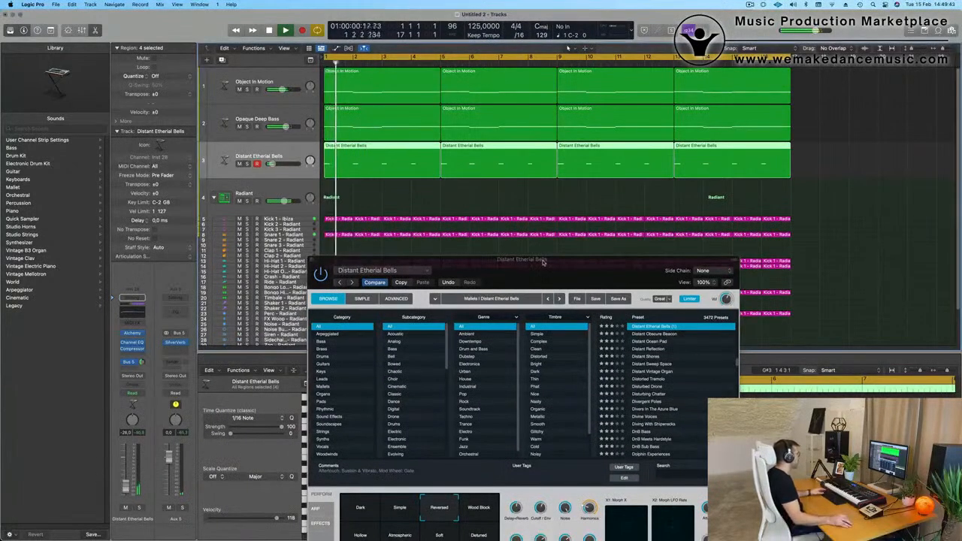
{"action": "left_click_drag", "start_coordinate": [543, 261], "coordinate": [542, 243]}
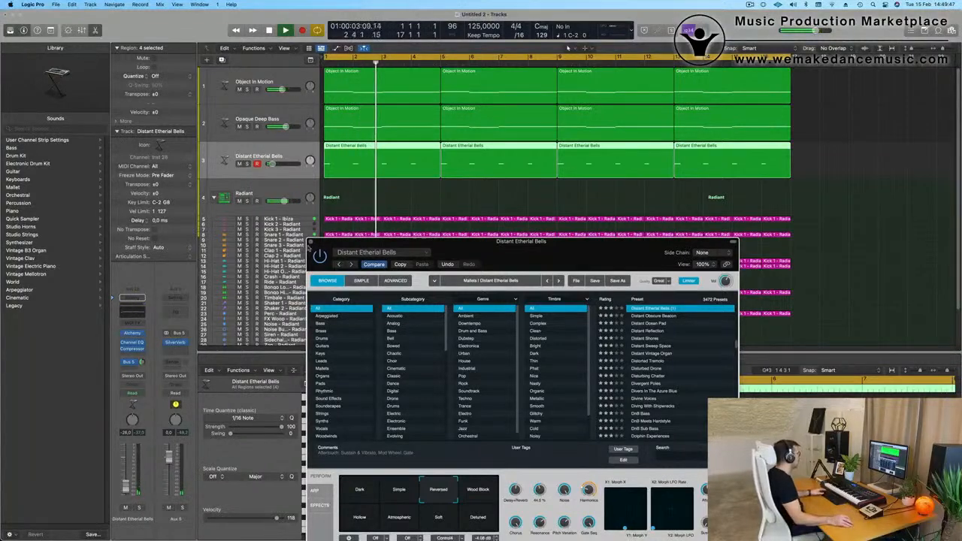
{"action": "left_click", "coordinate": [311, 241]}
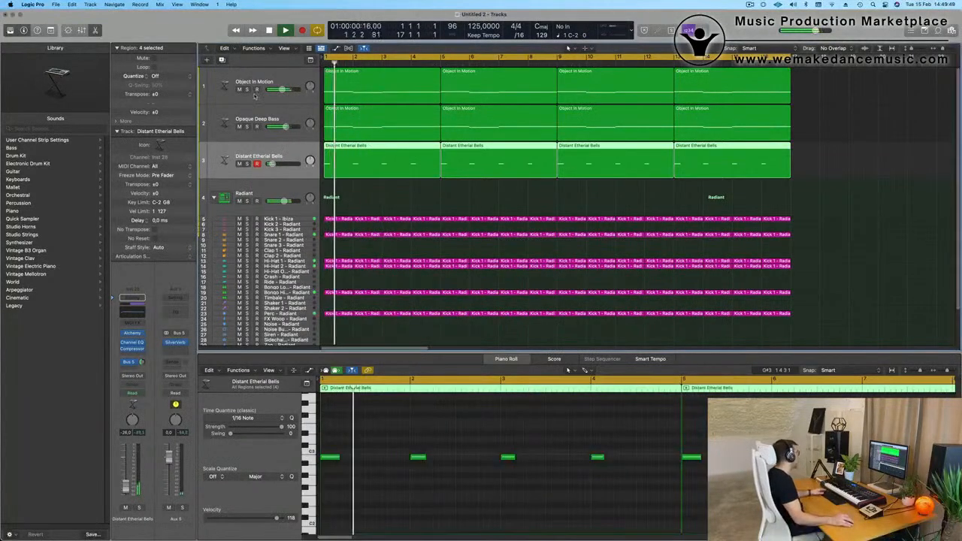
Duplicate the bells track and load the Mallets preset Atlantean Bells in the copy's Alchemy.
{"action": "left_click", "coordinate": [223, 60]}
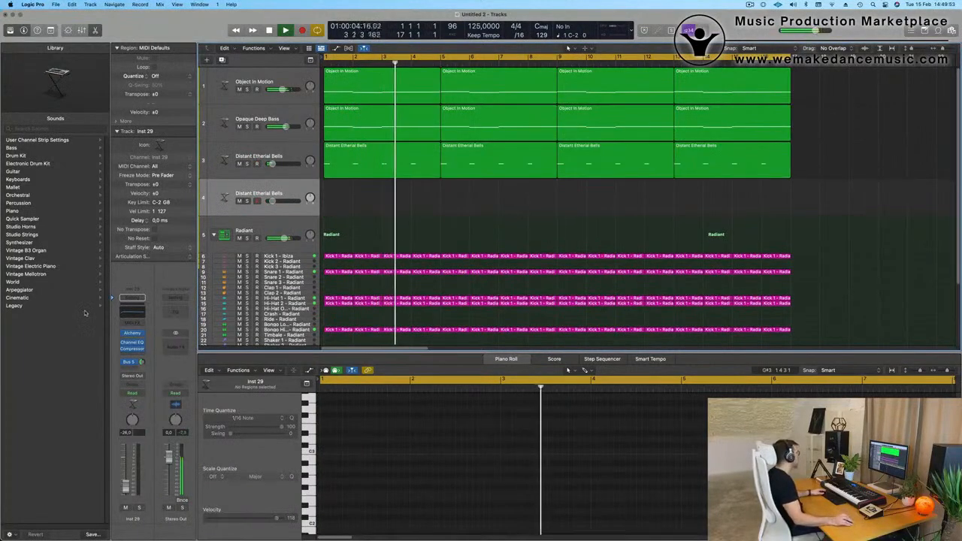
{"action": "left_click", "coordinate": [132, 333]}
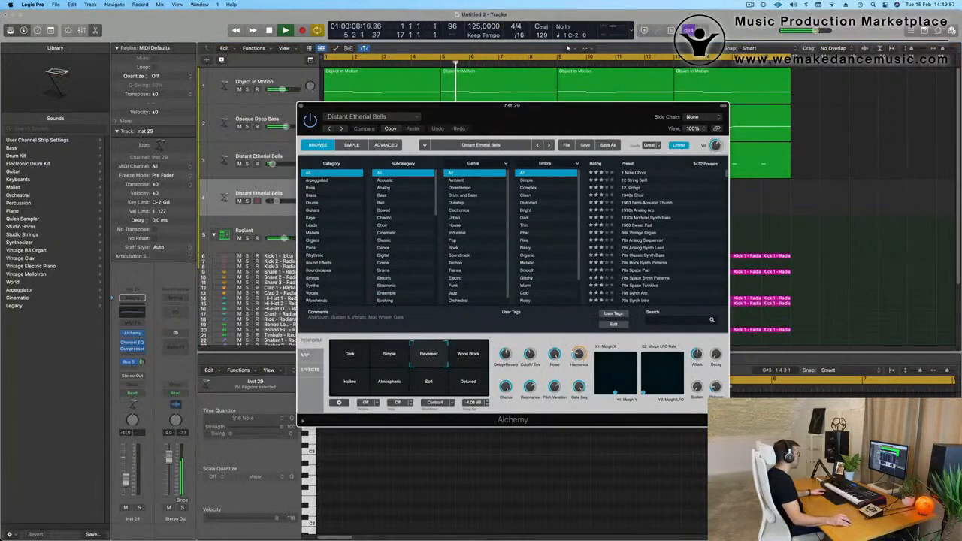
{"action": "left_click", "coordinate": [314, 235]}
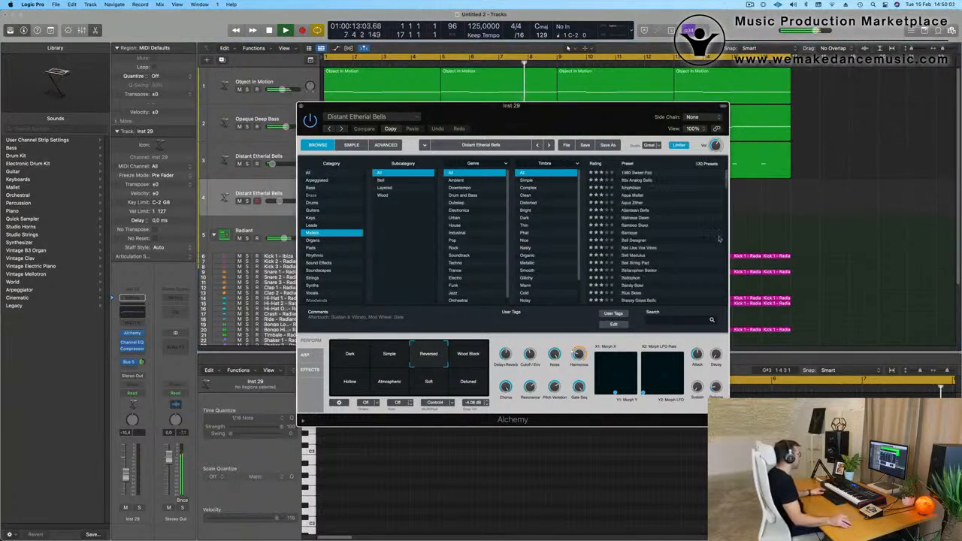
{"action": "left_click", "coordinate": [632, 210]}
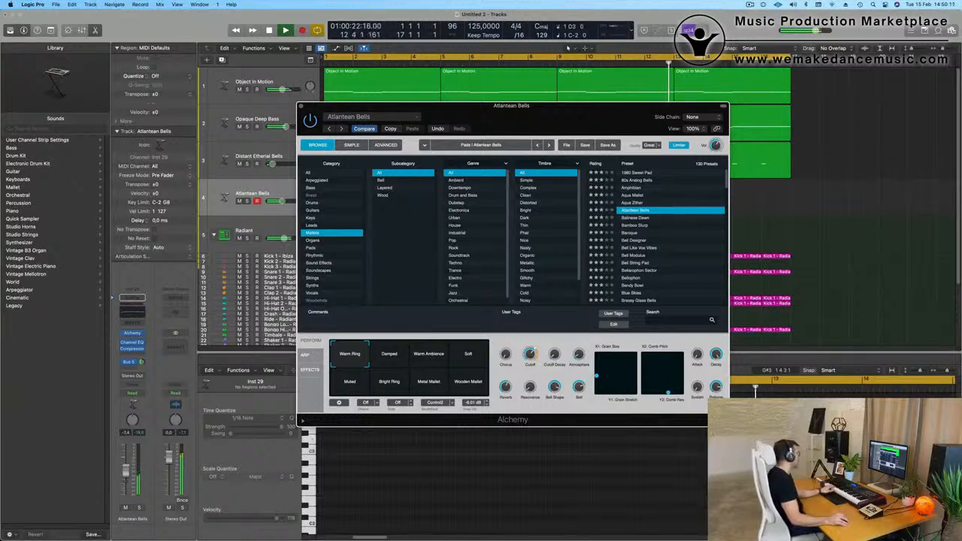
Adjust the new track's Bus 5 reverb send and audition Atlantean Bells' Damped and Warm Ambience variations.
{"action": "left_click", "coordinate": [124, 362]}
{"action": "left_click_drag", "start_coordinate": [141, 363], "coordinate": [141, 367]}
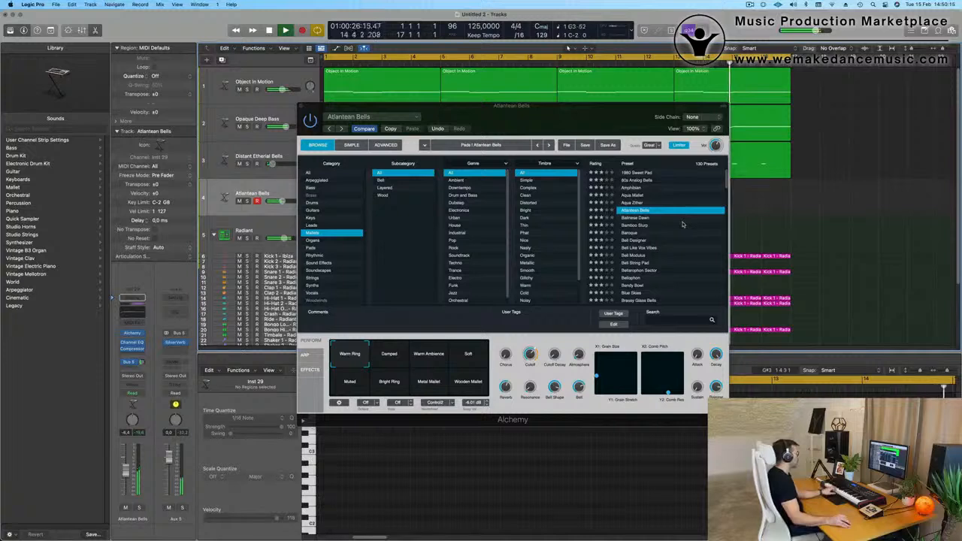
{"action": "left_click", "coordinate": [389, 356]}
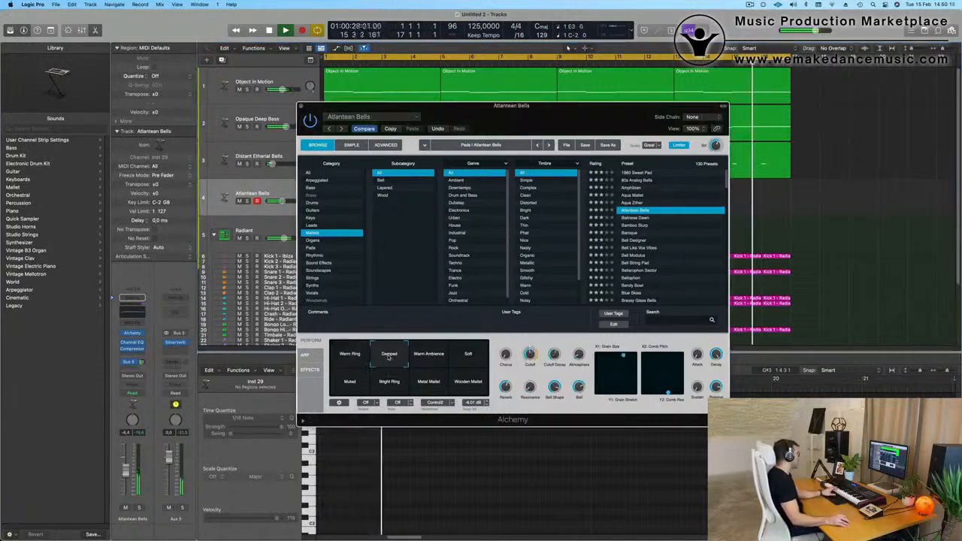
{"action": "left_click", "coordinate": [429, 356]}
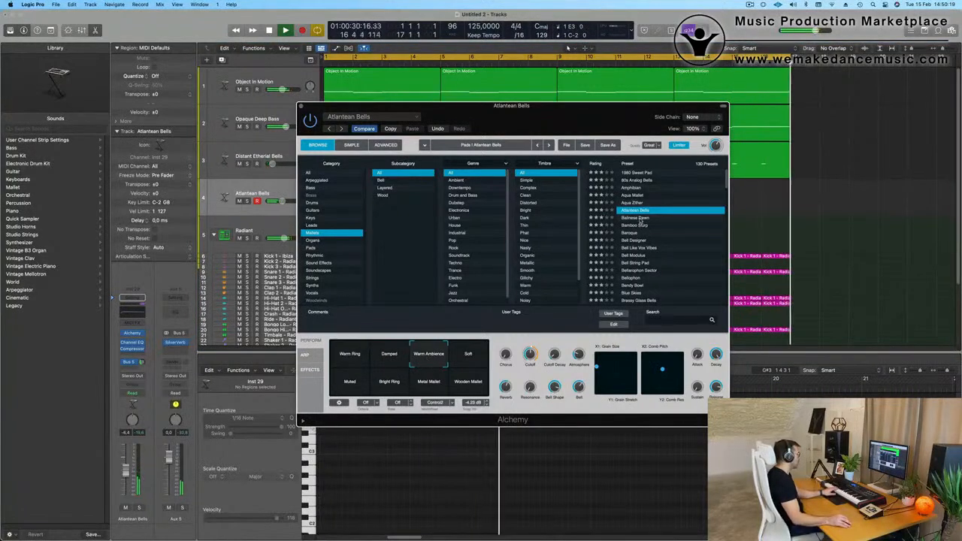
Replace the sound with the mallet preset Balinese Dawn and raise the channel volume to about -1.1 dB.
{"action": "left_click", "coordinate": [640, 220]}
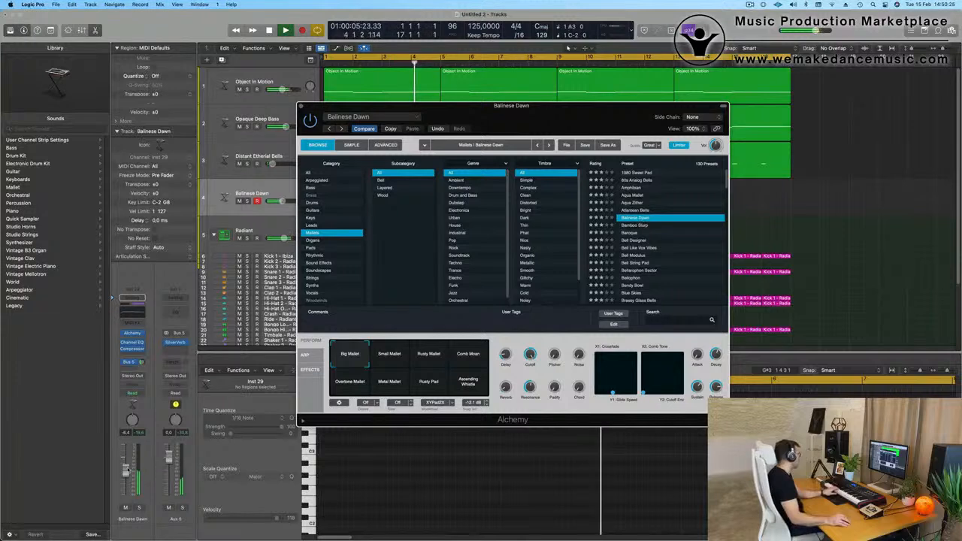
{"action": "left_click_drag", "start_coordinate": [128, 458], "coordinate": [129, 454]}
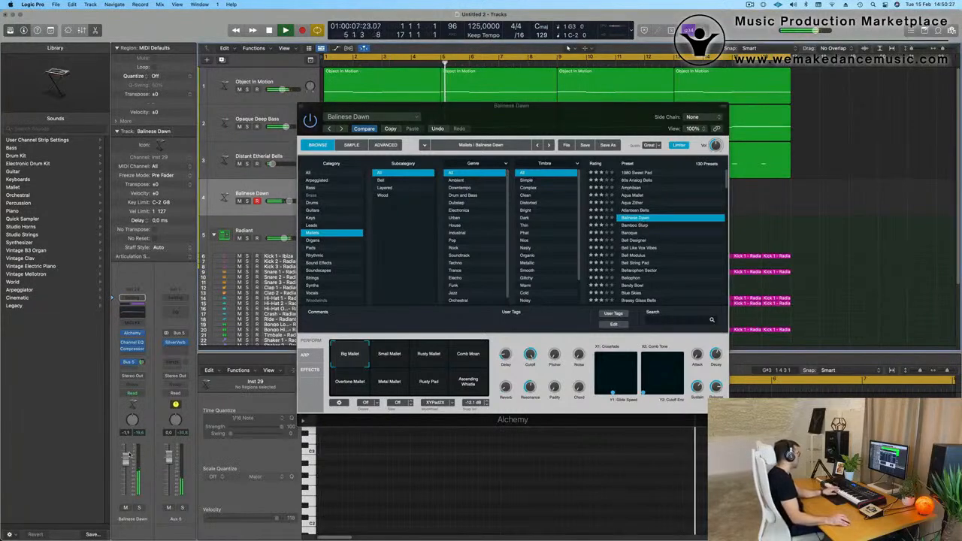
Audition Balinese Dawn's Small Mallet, Rusty Mallet, Comb Moan, Overtone Mallet, Metal Mallet and Rusty Pad variations.
{"action": "left_click", "coordinate": [391, 354]}
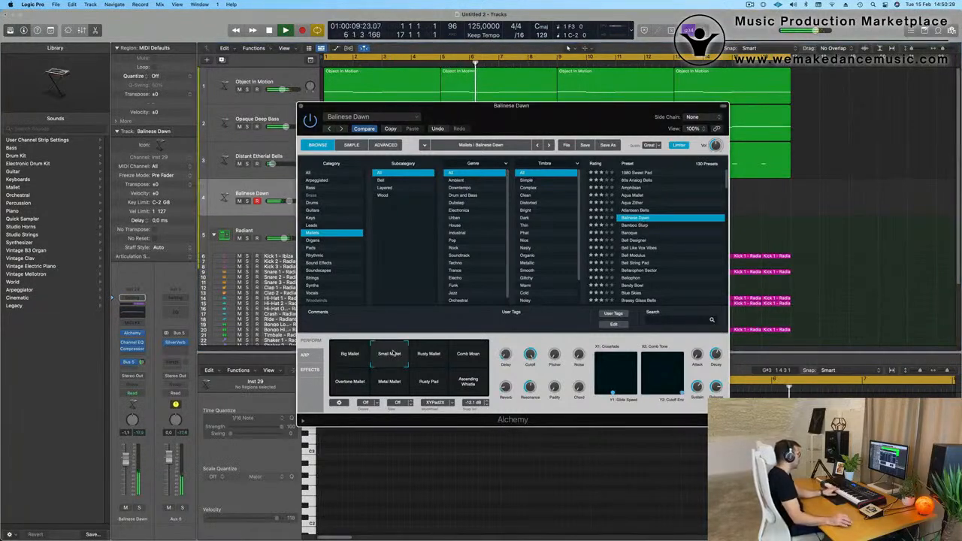
{"action": "left_click", "coordinate": [430, 355]}
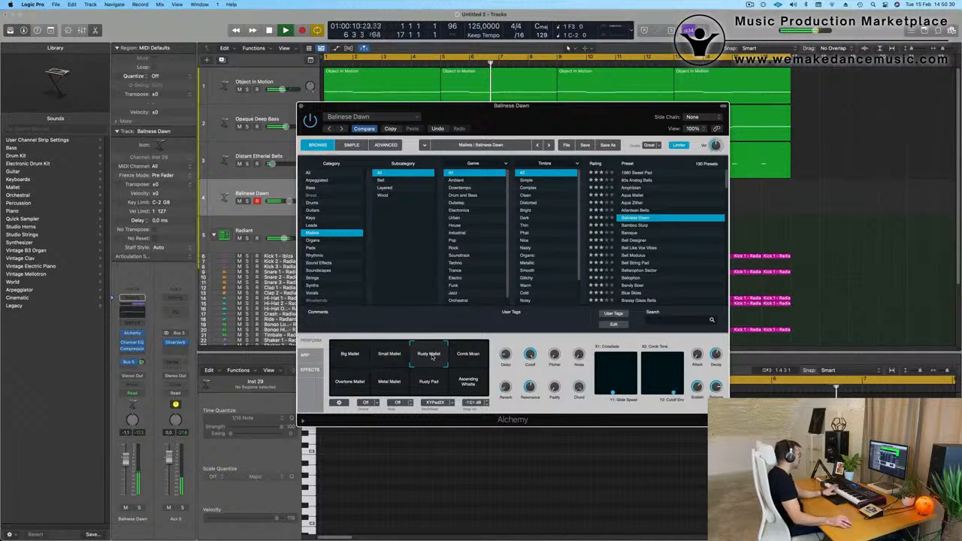
{"action": "left_click", "coordinate": [468, 358]}
{"action": "left_click", "coordinate": [354, 389]}
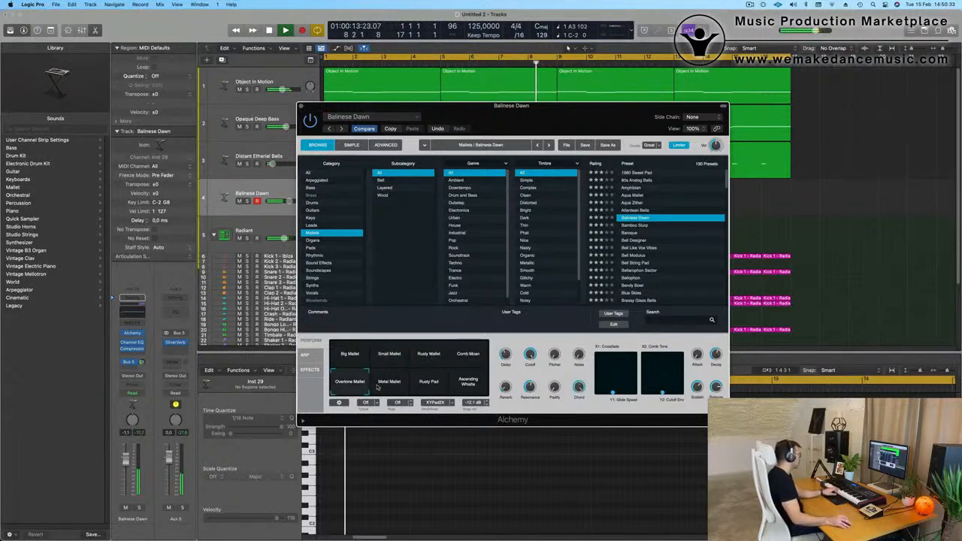
{"action": "left_click", "coordinate": [396, 385]}
{"action": "left_click", "coordinate": [428, 382]}
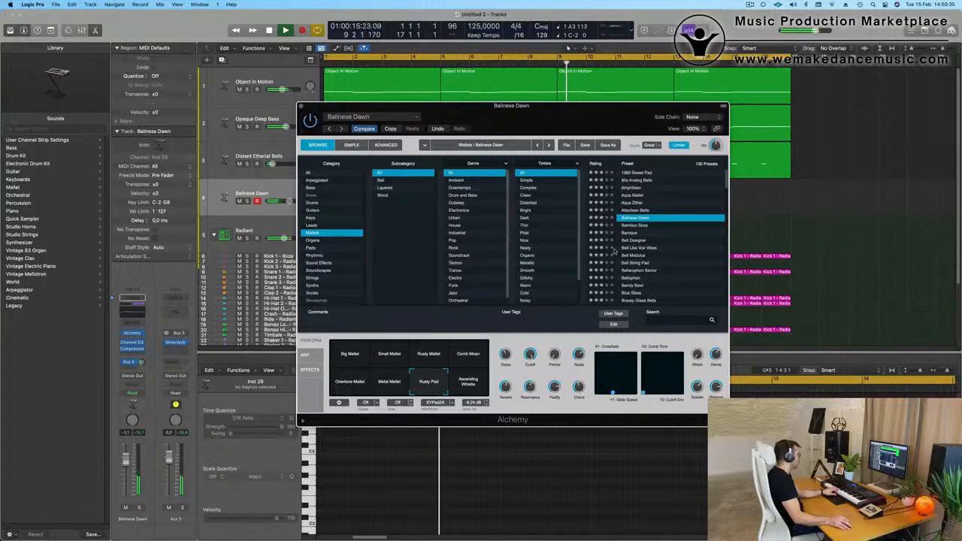
Try the Bamboo Slurp preset on the new track and replace it with Baroque.
{"action": "left_click", "coordinate": [648, 226]}
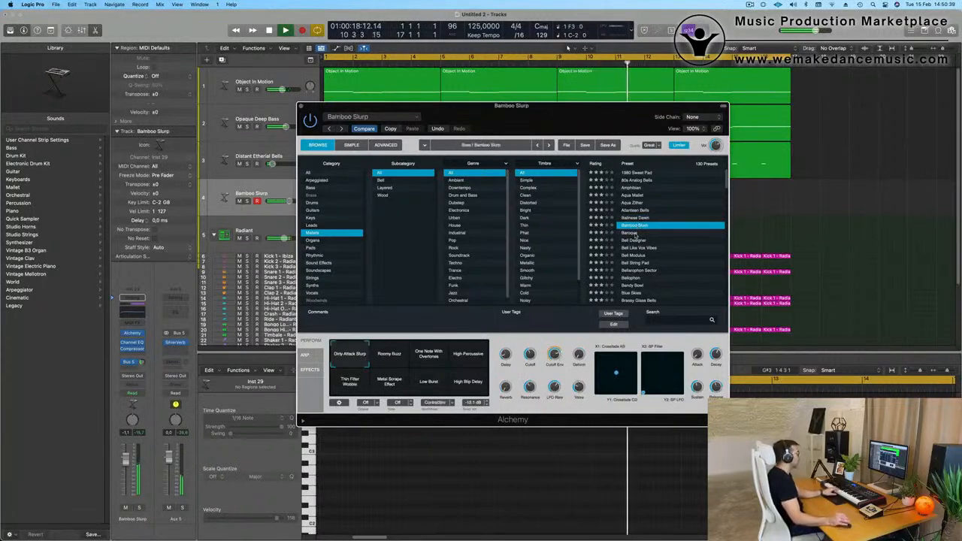
{"action": "left_click", "coordinate": [635, 233]}
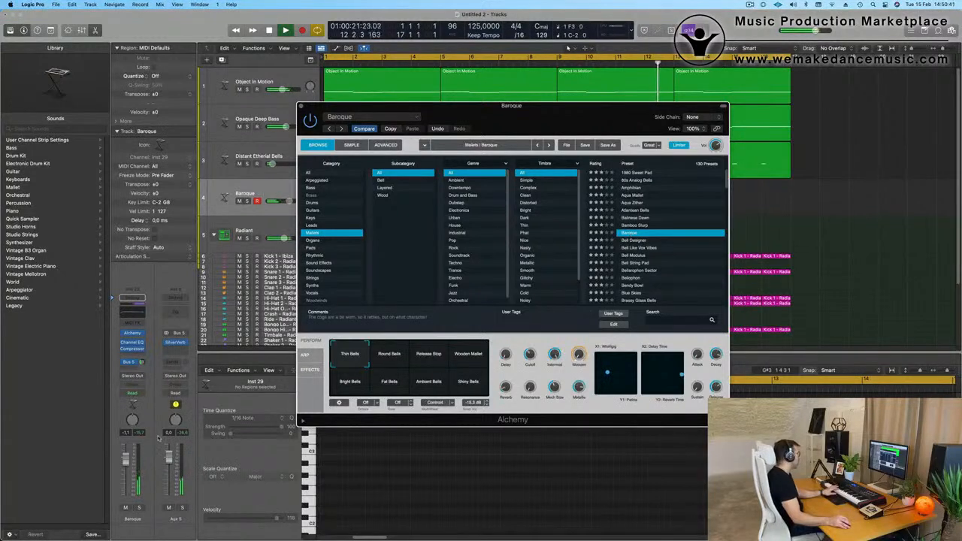
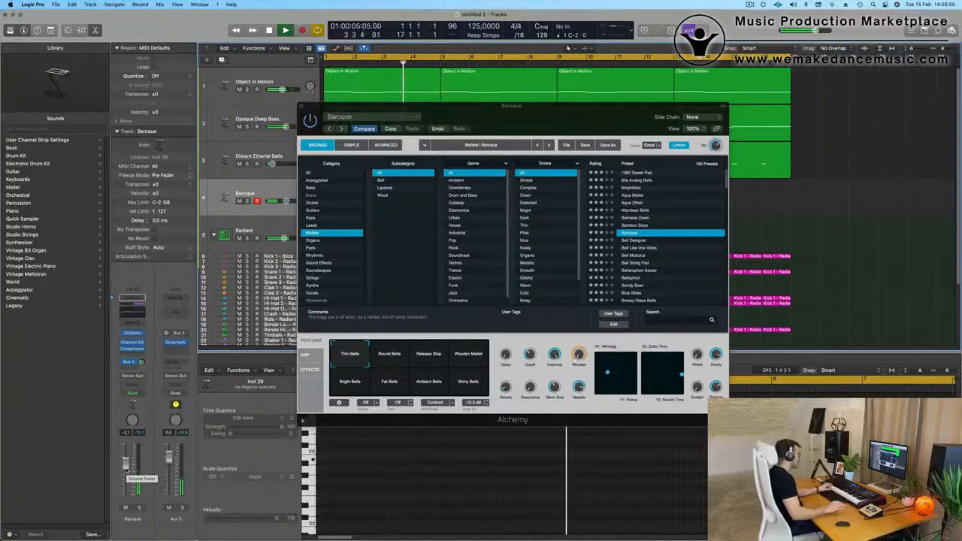
Audition Baroque's Round Bells, Release Stop, Wooden Mallet, Bright Bells, Ambient Bells and Shiny Bells variations and settle on Fat Bells.
{"action": "left_click", "coordinate": [392, 352]}
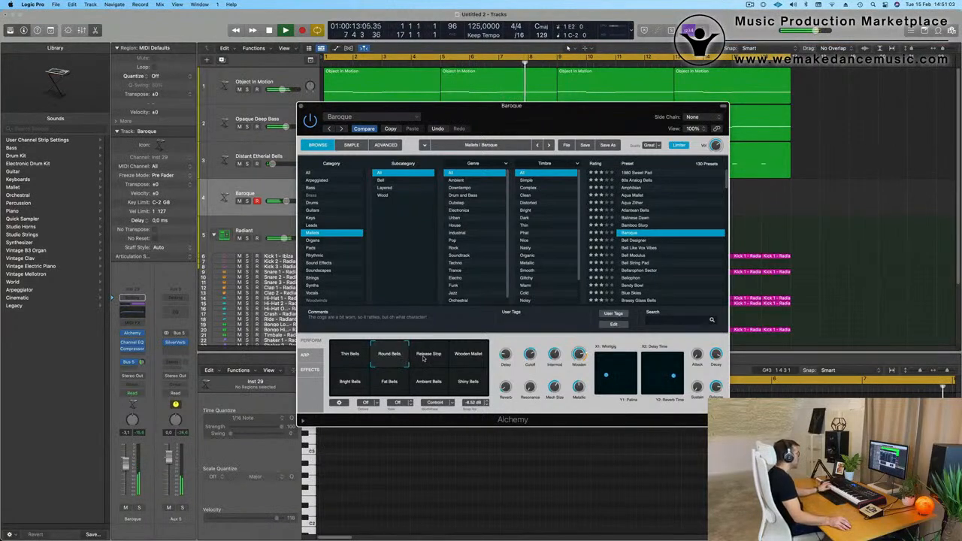
{"action": "left_click", "coordinate": [423, 358]}
{"action": "left_click", "coordinate": [399, 359]}
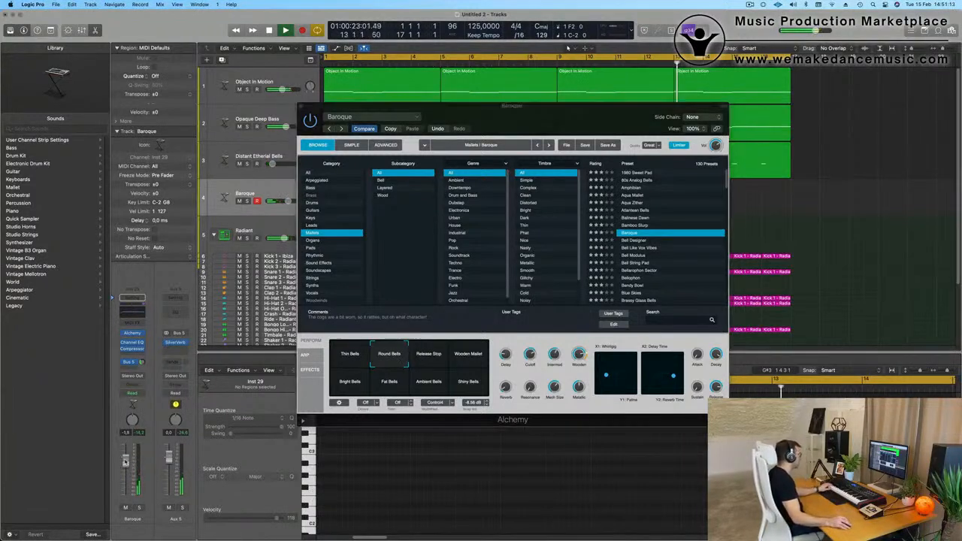
{"action": "left_click", "coordinate": [464, 358]}
{"action": "left_click", "coordinate": [433, 360]}
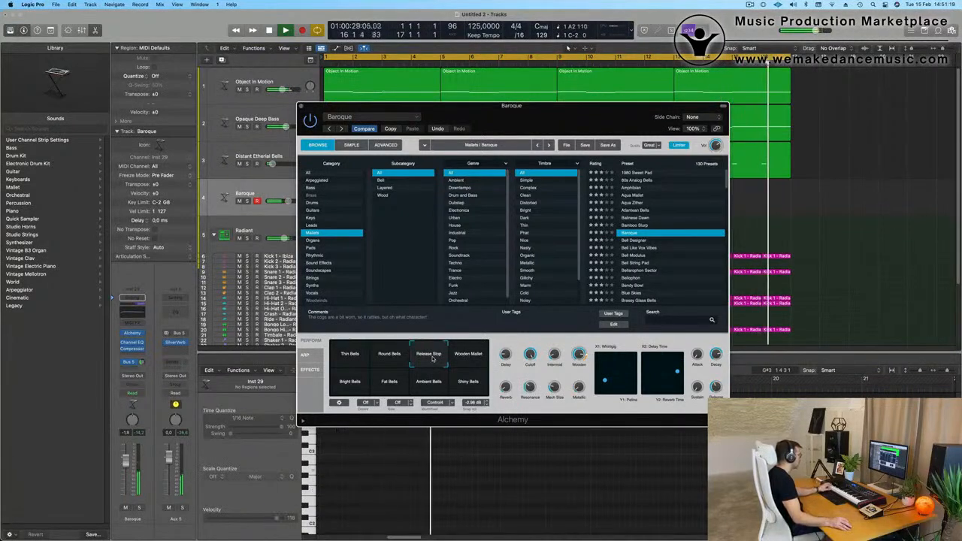
{"action": "left_click", "coordinate": [366, 384]}
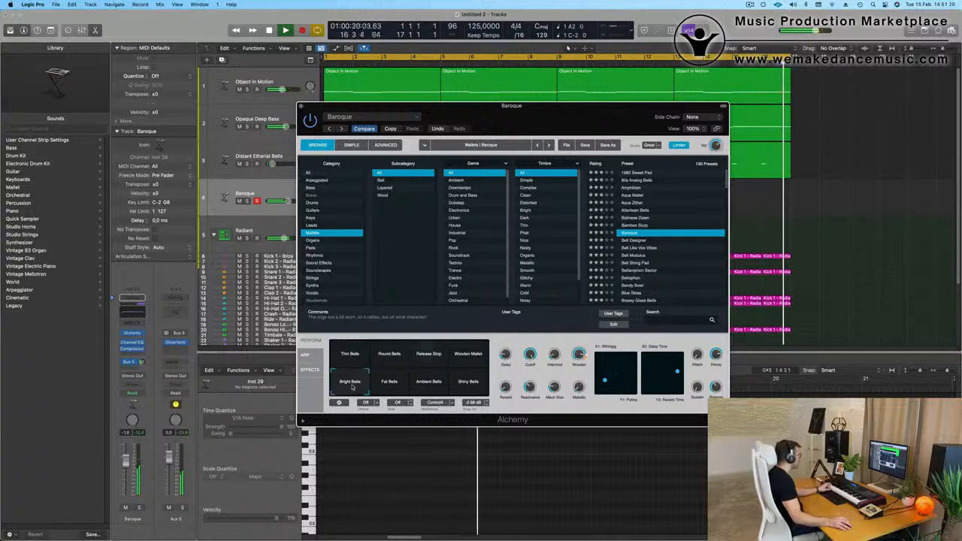
{"action": "left_click", "coordinate": [390, 384]}
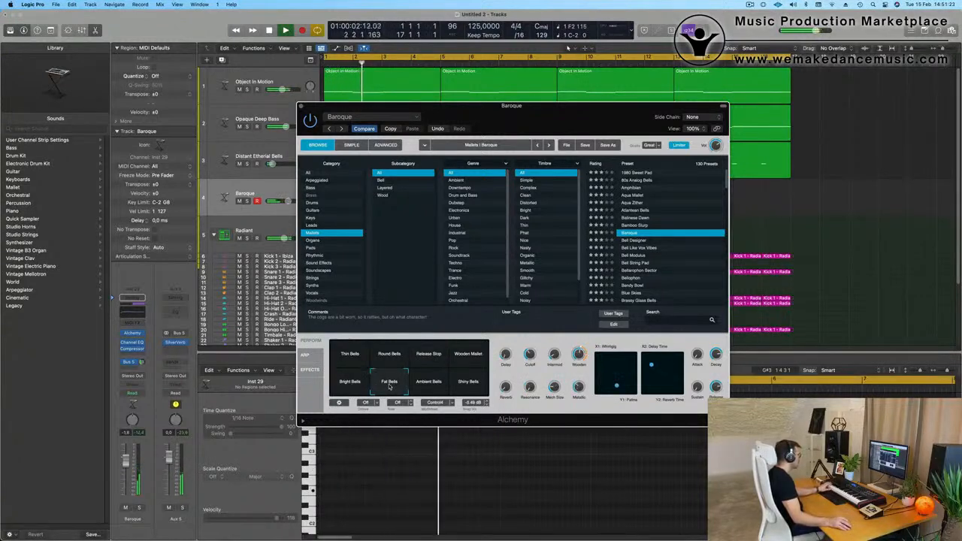
{"action": "left_click", "coordinate": [430, 385]}
{"action": "left_click", "coordinate": [468, 385]}
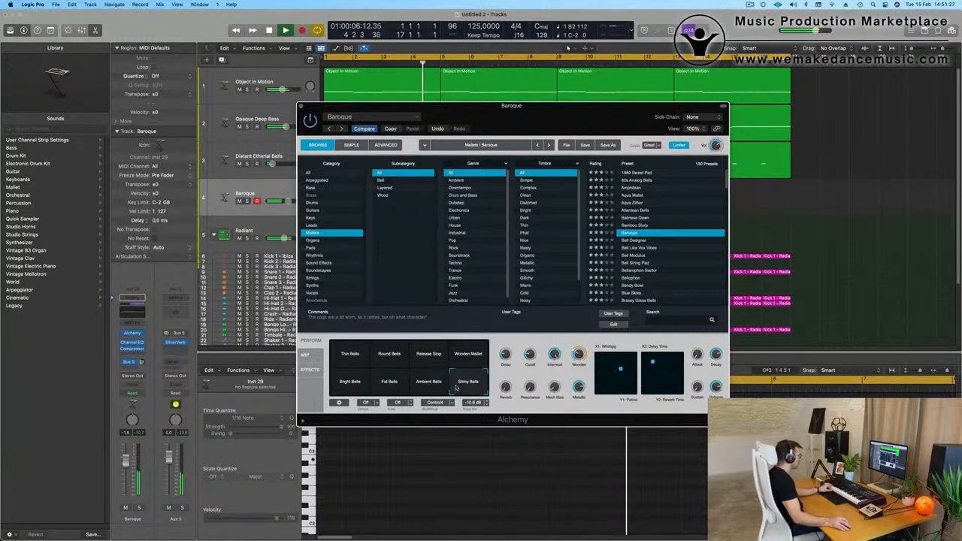
{"action": "left_click", "coordinate": [392, 386]}
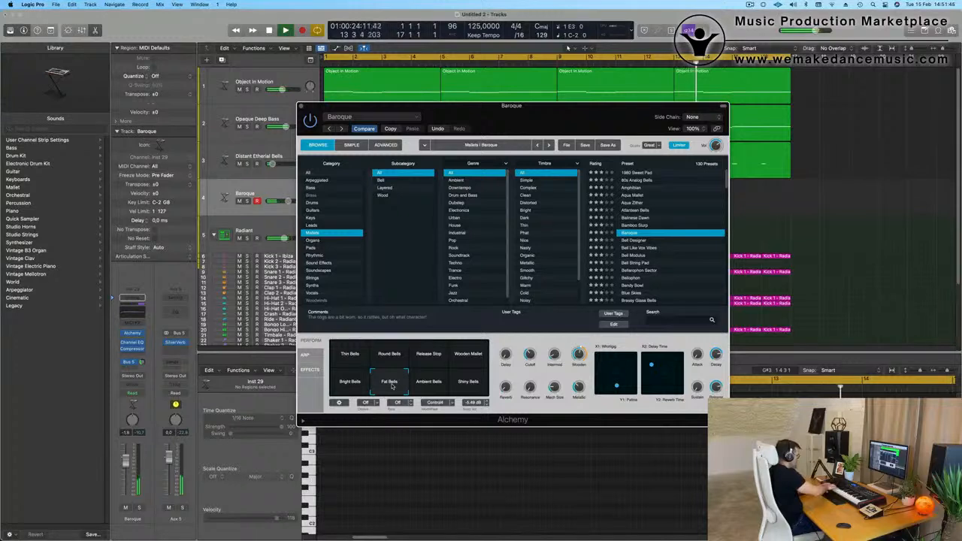
Record a played mallet phrase onto the Baroque track and stop the recording.
{"action": "key", "text": "r"}
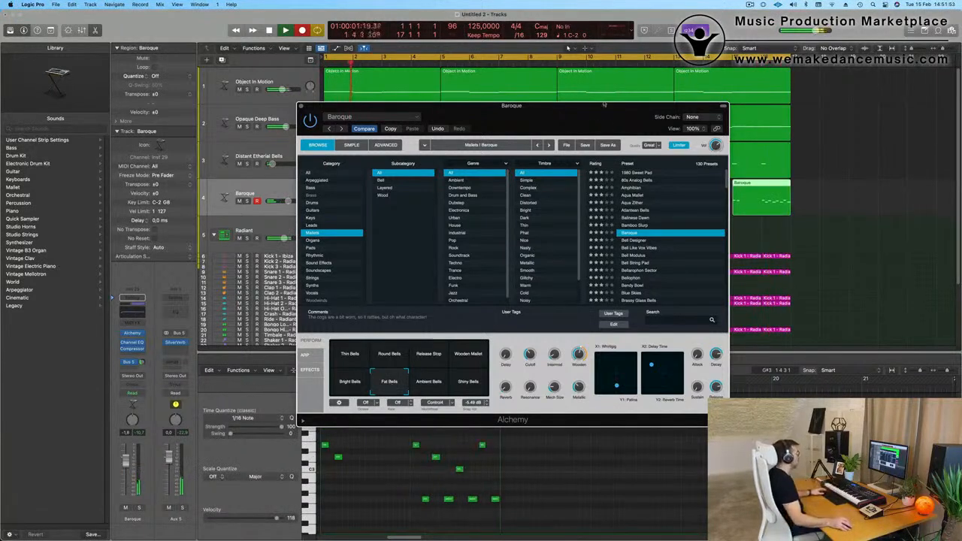
{"action": "left_click_drag", "start_coordinate": [604, 105], "coordinate": [593, 210]}
{"action": "key", "text": "space"}
Split the recorded Baroque region at bar 16, delete the part before it and move the remaining one-bar region to bar 1.
{"action": "left_click", "coordinate": [763, 195]}
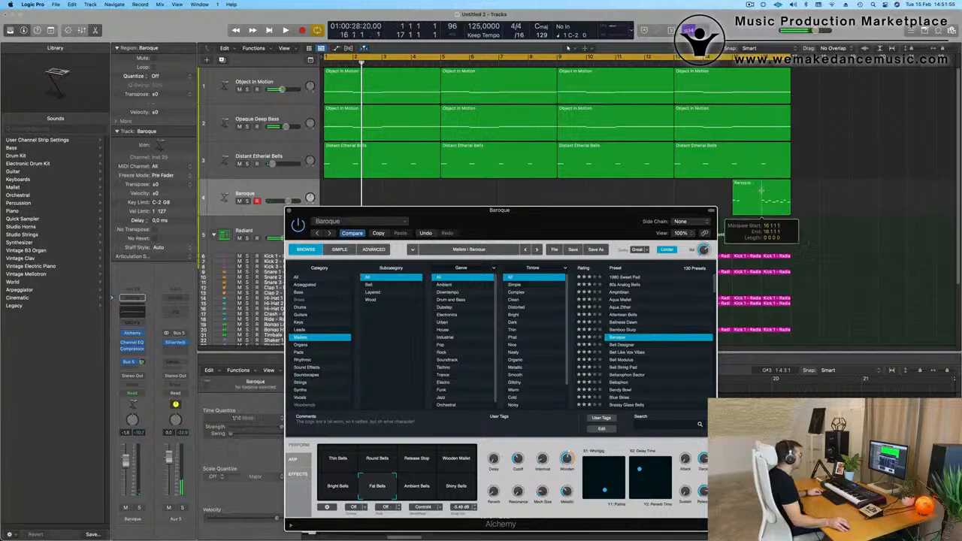
{"action": "key", "text": "Delete"}
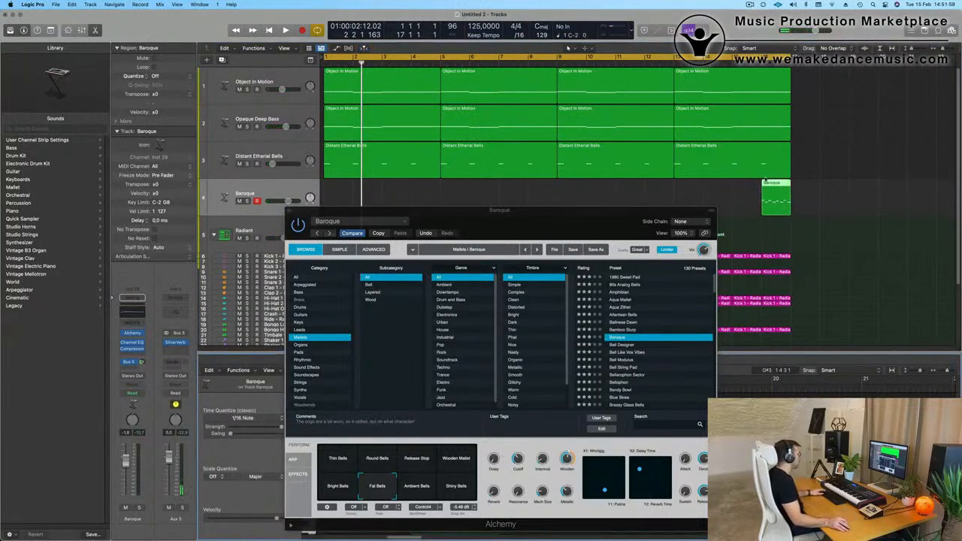
{"action": "left_click_drag", "start_coordinate": [774, 183], "coordinate": [337, 188]}
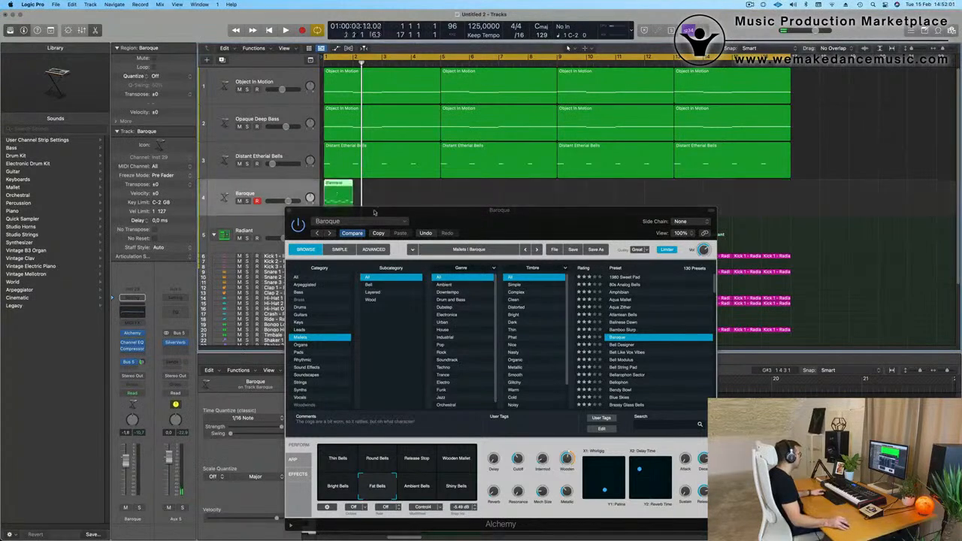
Open the one-bar Baroque region in the Piano Roll, quantize all its notes to 1/16 Note and play it back.
{"action": "left_click_drag", "start_coordinate": [415, 211], "coordinate": [739, 208]}
{"action": "double_click", "coordinate": [340, 183]}
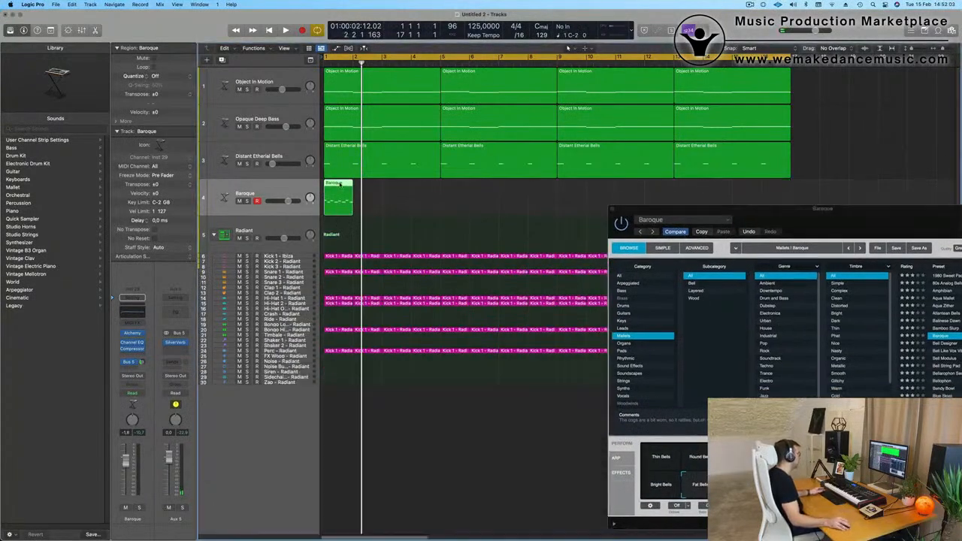
{"action": "double_click", "coordinate": [340, 183]}
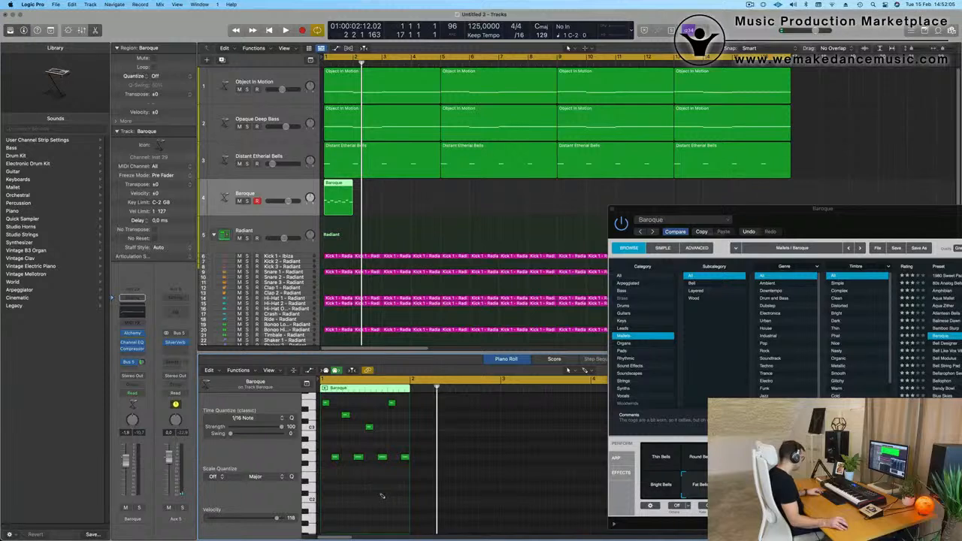
{"action": "key", "text": "super+a"}
{"action": "key", "text": "space"}
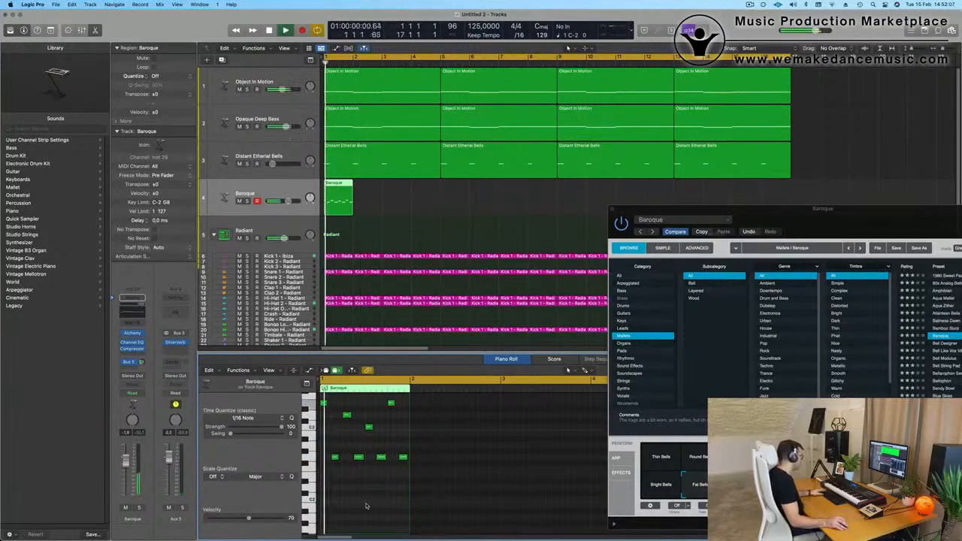
Copy the Baroque region to bar 3 and lower the track's channel volume to about -7.2 dB during playback.
{"action": "scroll", "coordinate": [373, 503], "scroll_direction": "down", "scroll_amount": 1}
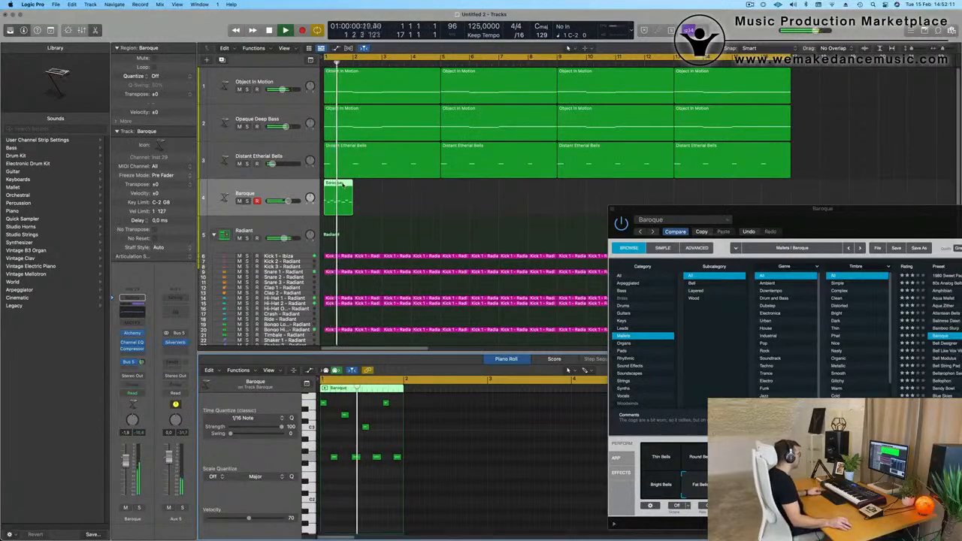
{"action": "left_click_drag", "start_coordinate": [343, 189], "coordinate": [403, 190]}
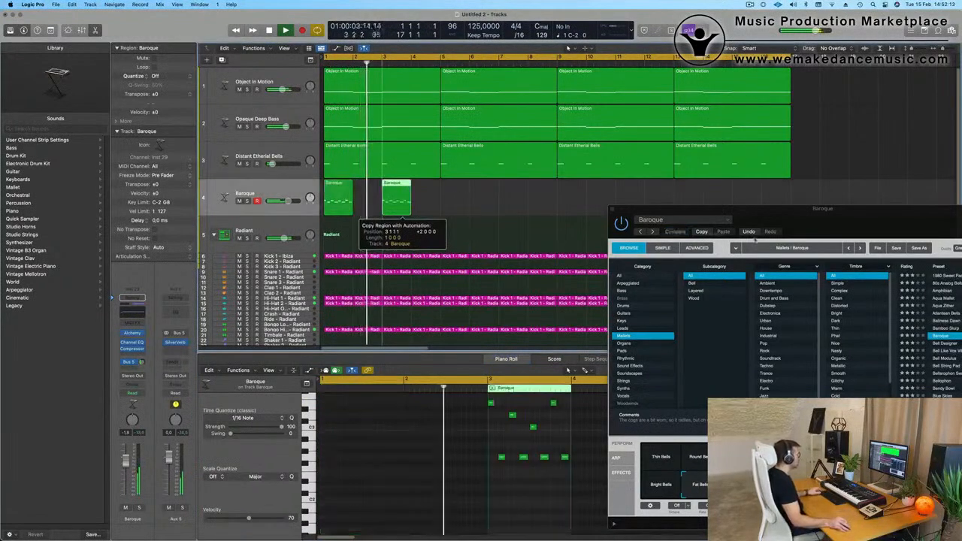
{"action": "left_click_drag", "start_coordinate": [855, 222], "coordinate": [432, 240]}
{"action": "key", "text": "space"}
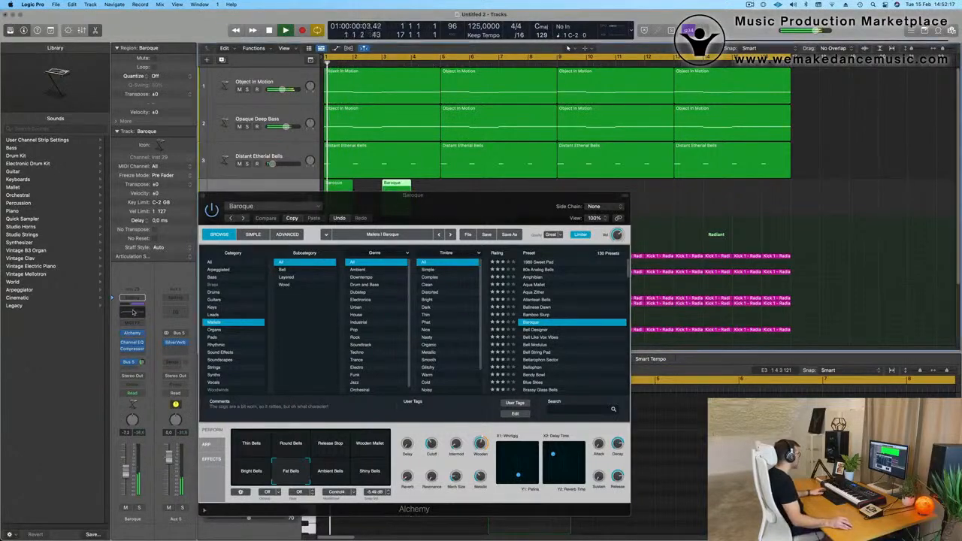
Enable the low-cut band in the Baroque track's Channel EQ and set its cutoff to 560 Hz.
{"action": "left_click", "coordinate": [132, 308]}
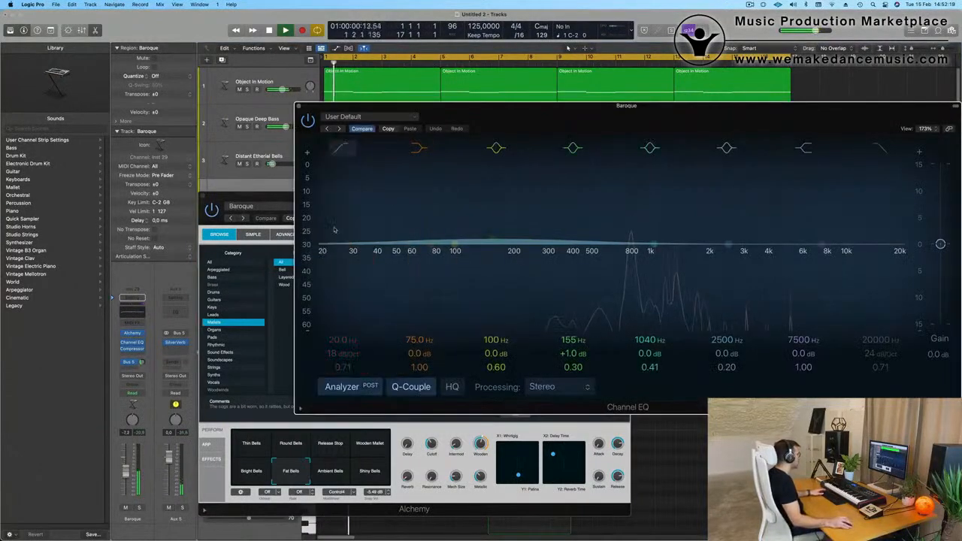
{"action": "left_click", "coordinate": [343, 148]}
{"action": "left_click_drag", "start_coordinate": [373, 249], "coordinate": [651, 249]}
{"action": "left_click_drag", "start_coordinate": [505, 108], "coordinate": [523, 339]}
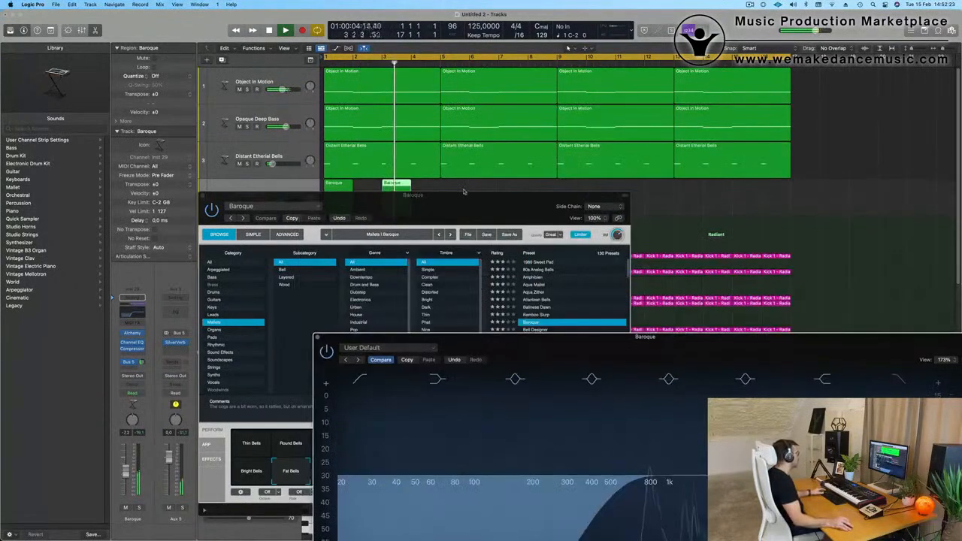
{"action": "left_click_drag", "start_coordinate": [459, 197], "coordinate": [813, 171]}
Open the copied Baroque region at bar 3 in the Piano Roll, with the plug-in windows clear of its notes.
{"action": "left_click", "coordinate": [402, 184]}
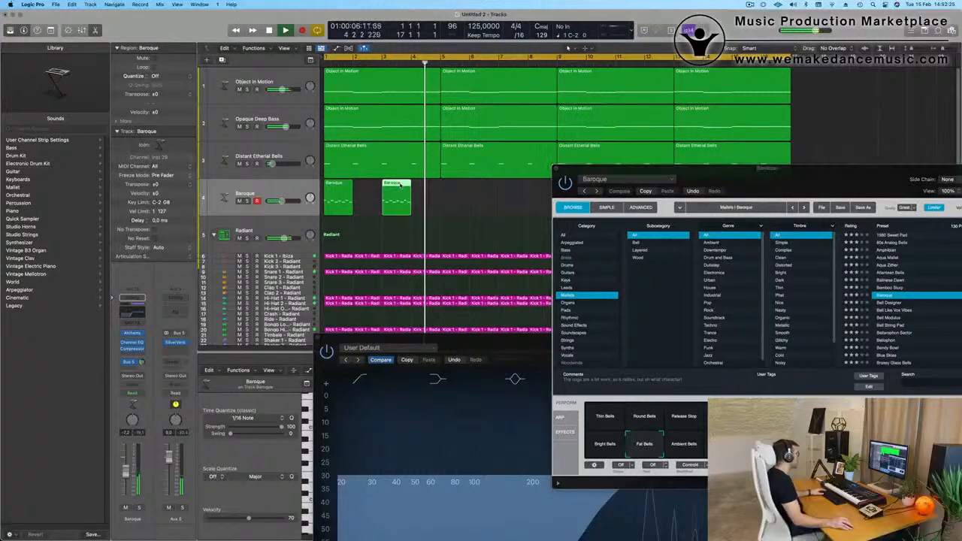
{"action": "key", "text": "p"}
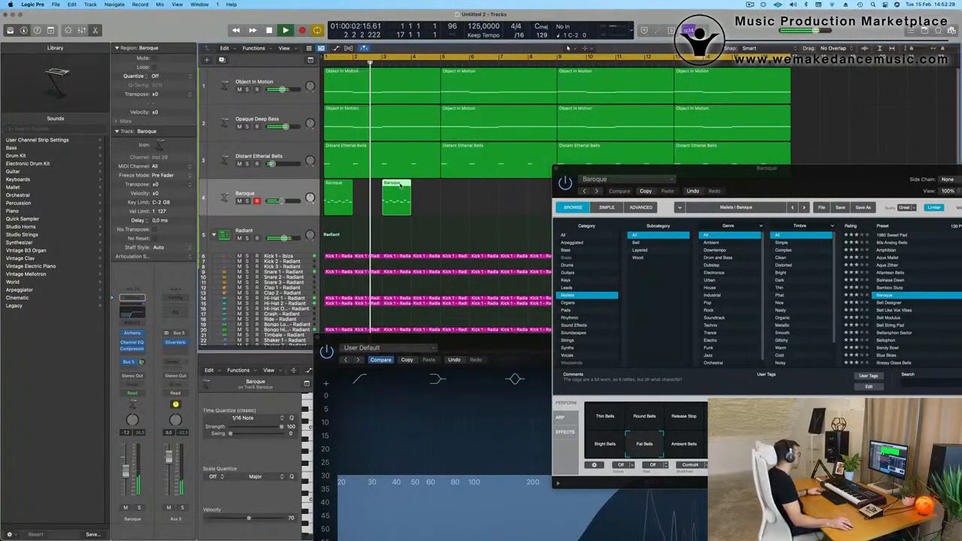
{"action": "left_click_drag", "start_coordinate": [483, 337], "coordinate": [845, 82]}
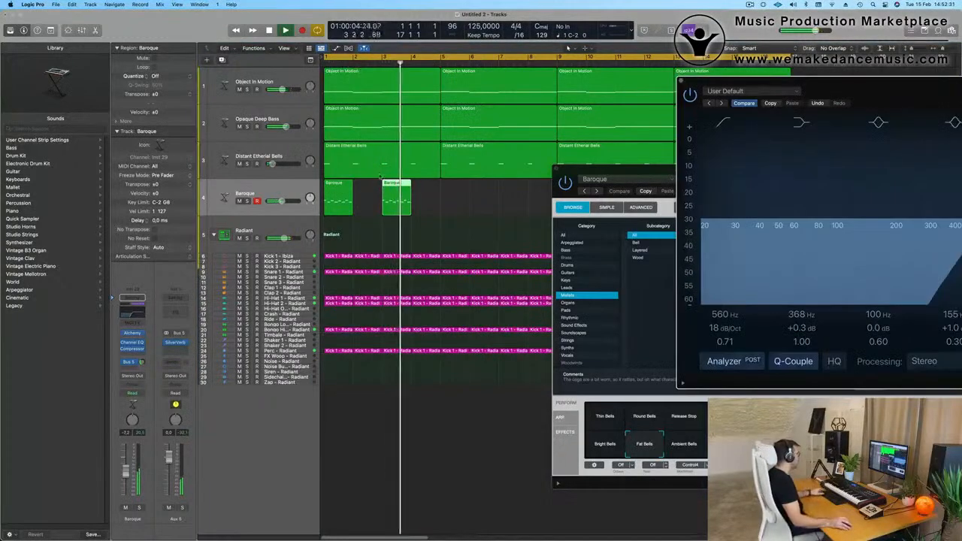
{"action": "double_click", "coordinate": [398, 183]}
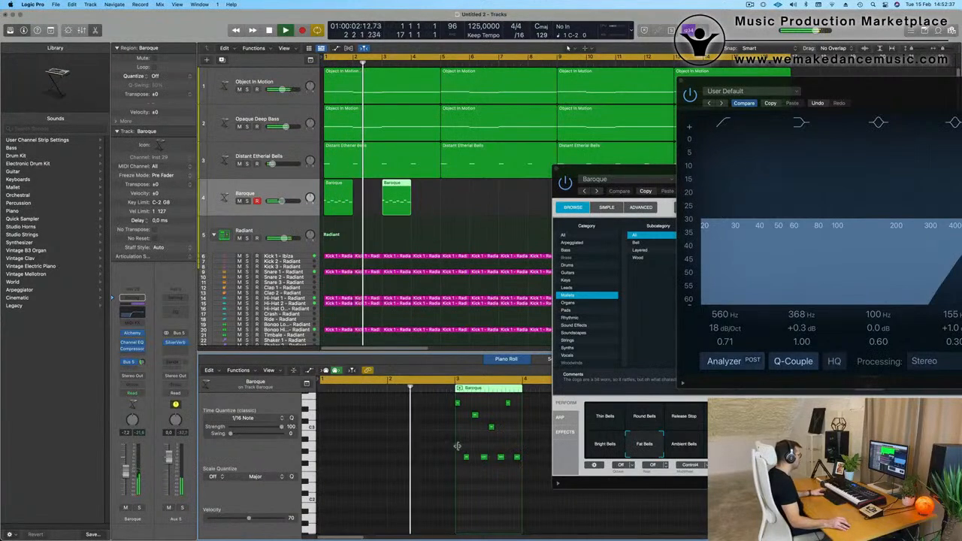
Try transposing the four lowest notes of the bar 3 Baroque region up and down in semitones during playback.
{"action": "left_click_drag", "start_coordinate": [462, 449], "coordinate": [548, 468]}
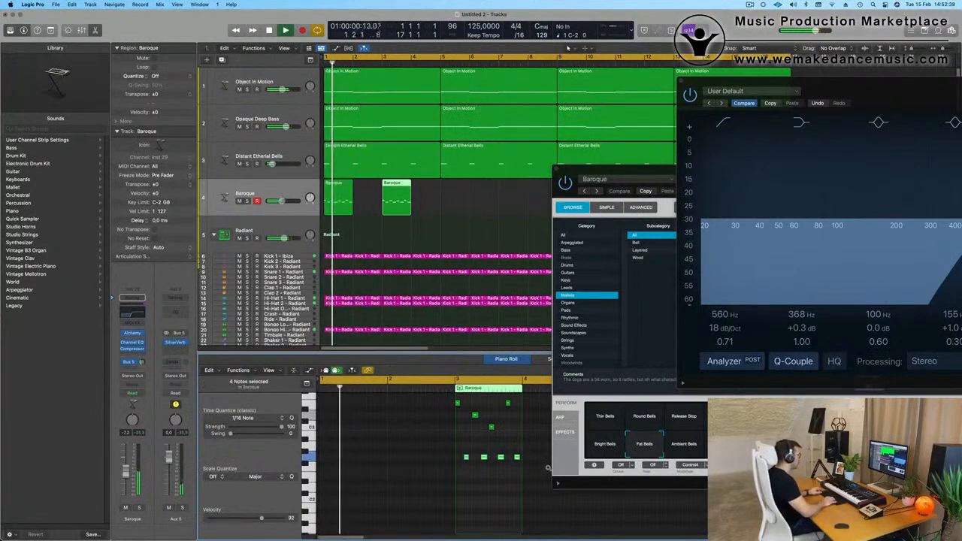
{"action": "key", "text": "alt+Down"}
{"action": "key", "text": "alt+Up"}
{"action": "key", "text": "alt+Up"}
{"action": "key", "text": "alt+Up"}
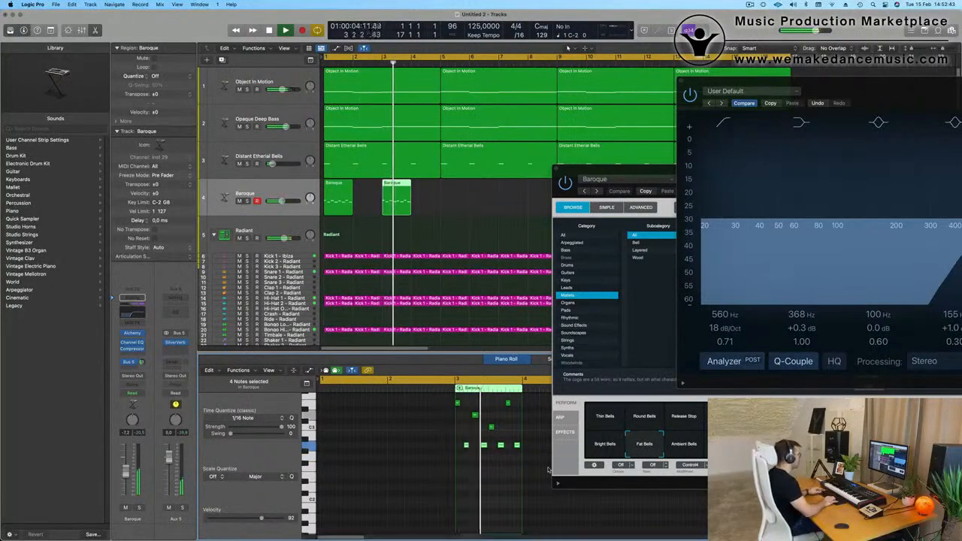
{"action": "key", "text": "alt+Down"}
{"action": "key", "text": "alt+Down"}
{"action": "key", "text": "alt+Down"}
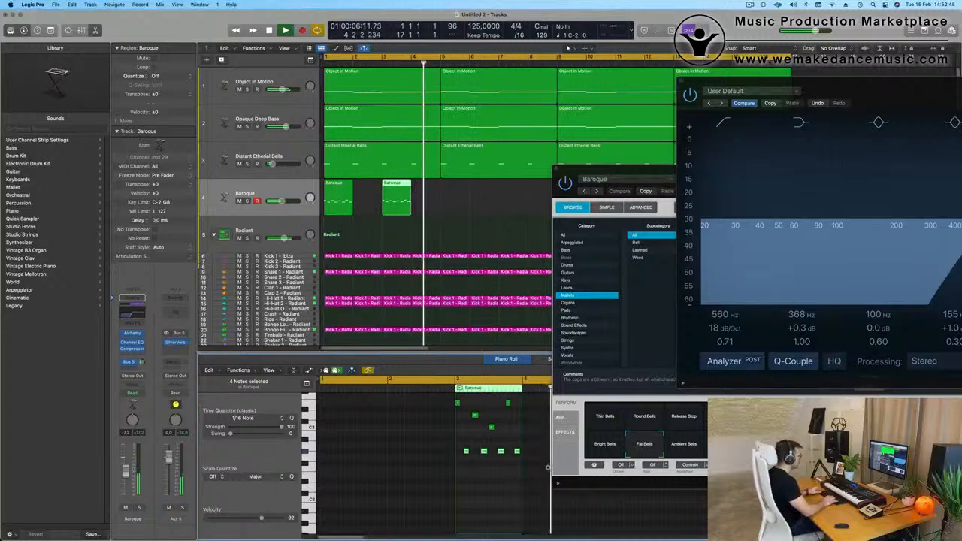
{"action": "key", "text": "alt+Down"}
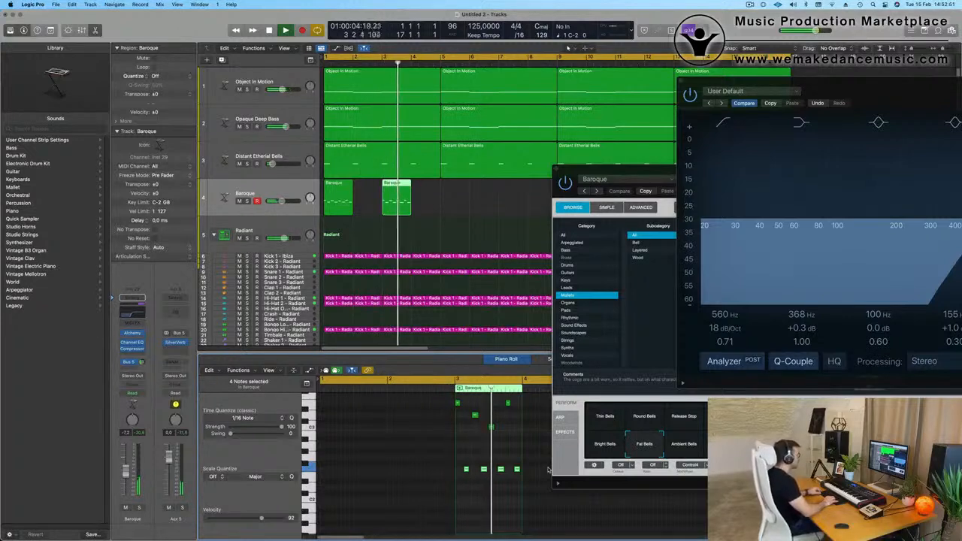
{"action": "key", "text": "alt+Up"}
{"action": "key", "text": "alt+Up"}
{"action": "key", "text": "alt+Up"}
{"action": "key", "text": "alt+Up"}
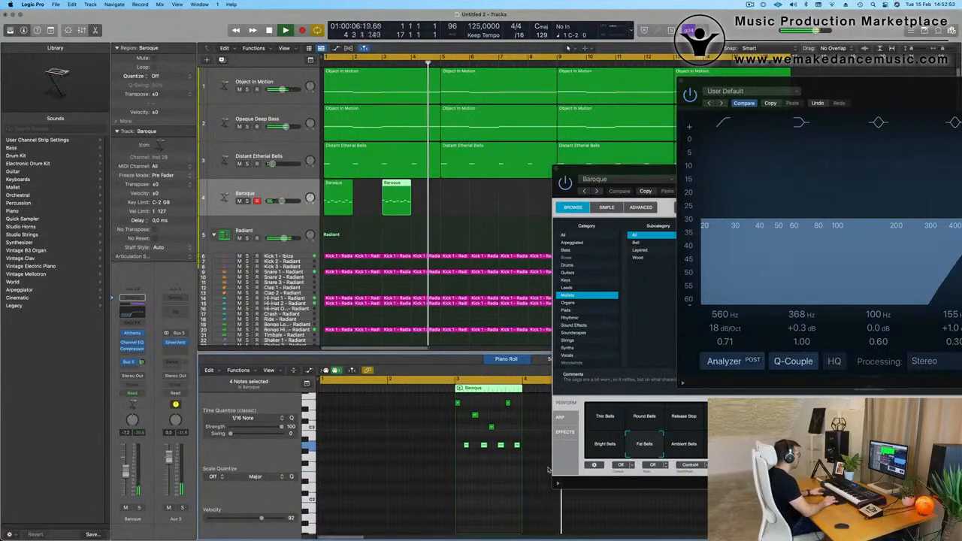
{"action": "key", "text": "alt+Down"}
{"action": "key", "text": "alt+Down"}
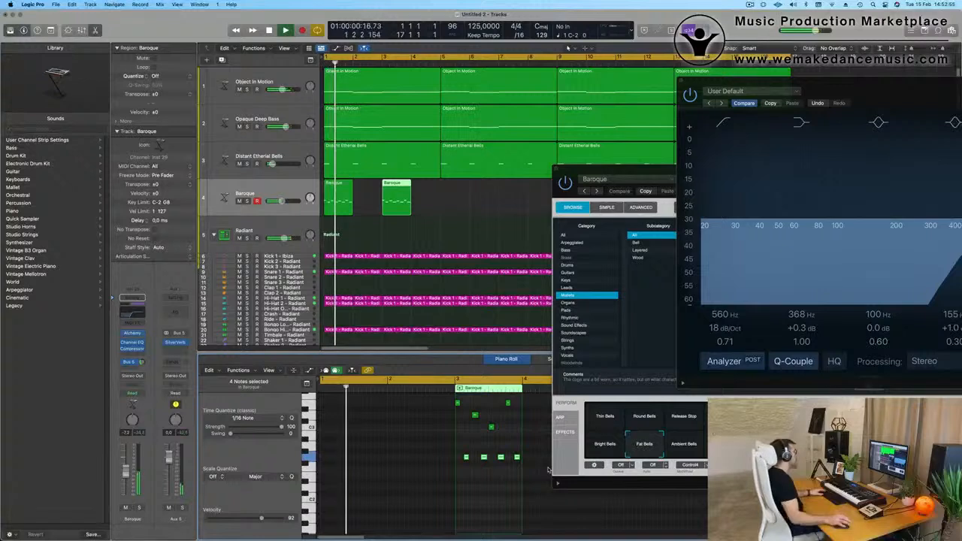
In the bar 3 region, raise the C3 note on beat 3 to D3, lower the preceding D3 note to B2, and play it back.
{"action": "key", "text": "space"}
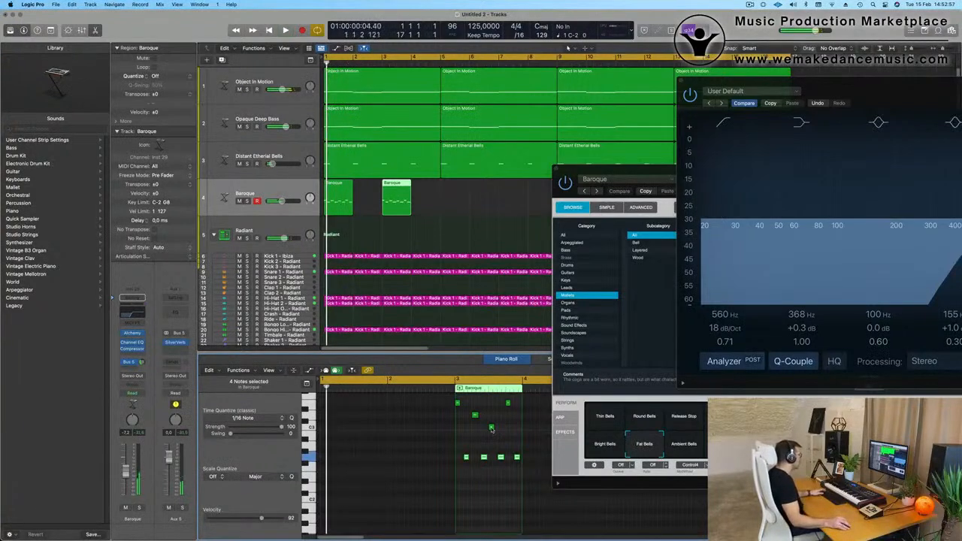
{"action": "left_click", "coordinate": [491, 422]}
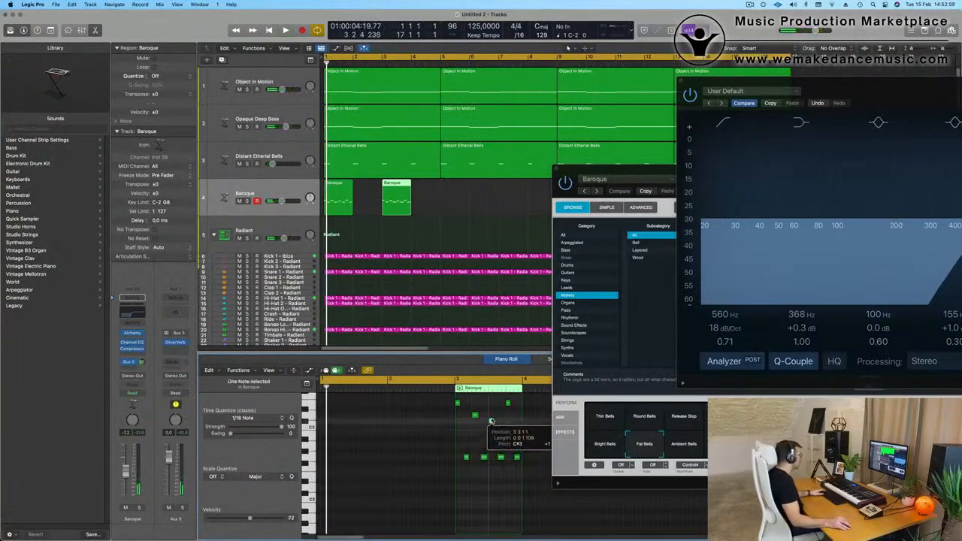
{"action": "left_click_drag", "start_coordinate": [491, 422], "coordinate": [475, 434]}
{"action": "key", "text": "space"}
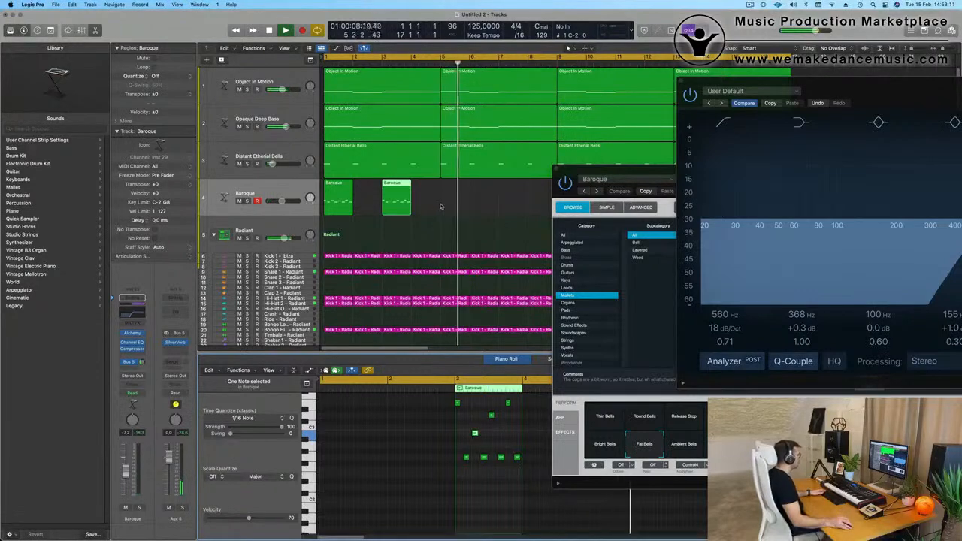
Copy both Baroque regions together to bars 5 and 7 on the same track.
{"action": "left_click", "coordinate": [291, 209]}
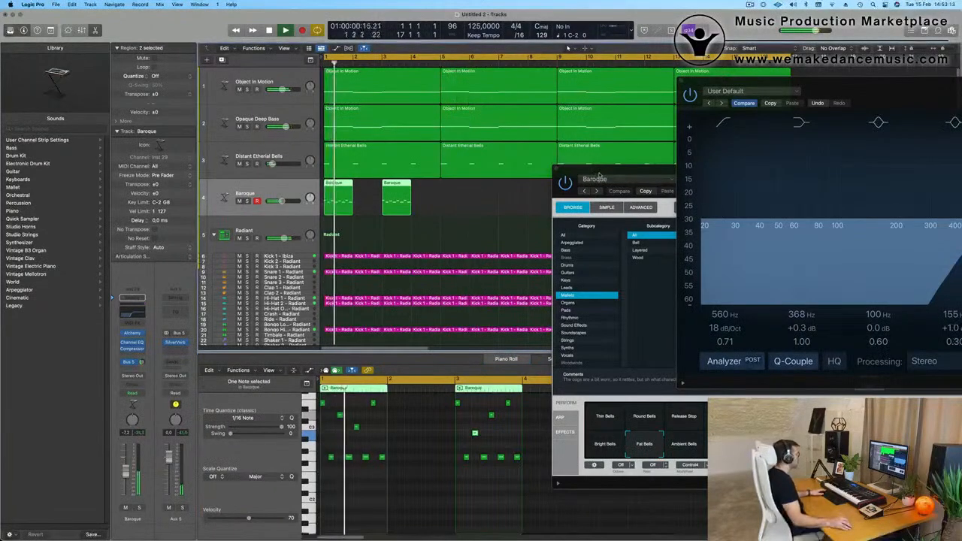
{"action": "left_click_drag", "start_coordinate": [597, 180], "coordinate": [348, 235]}
{"action": "left_click_drag", "start_coordinate": [453, 250], "coordinate": [478, 274]}
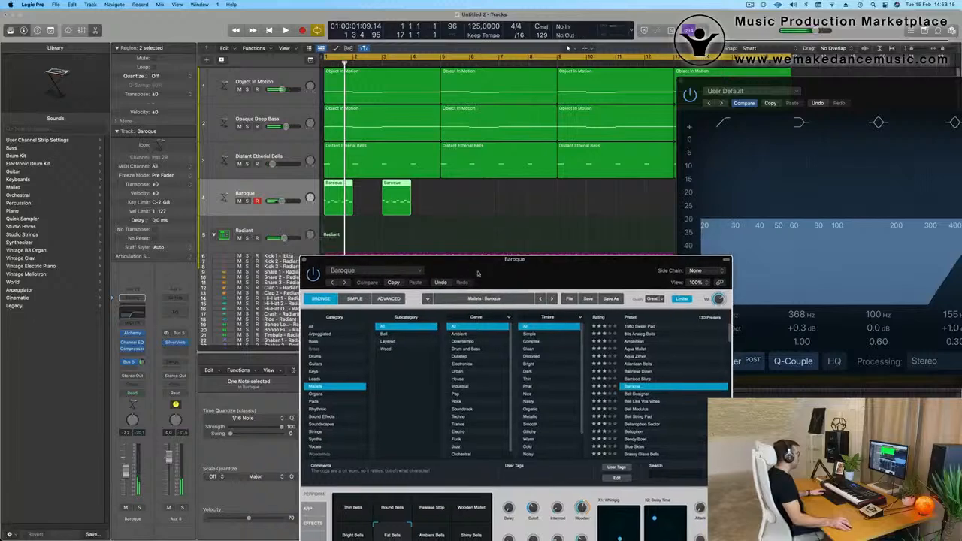
{"action": "left_click_drag", "start_coordinate": [338, 198], "coordinate": [455, 197]}
{"action": "left_click_drag", "start_coordinate": [842, 82], "coordinate": [783, 293]}
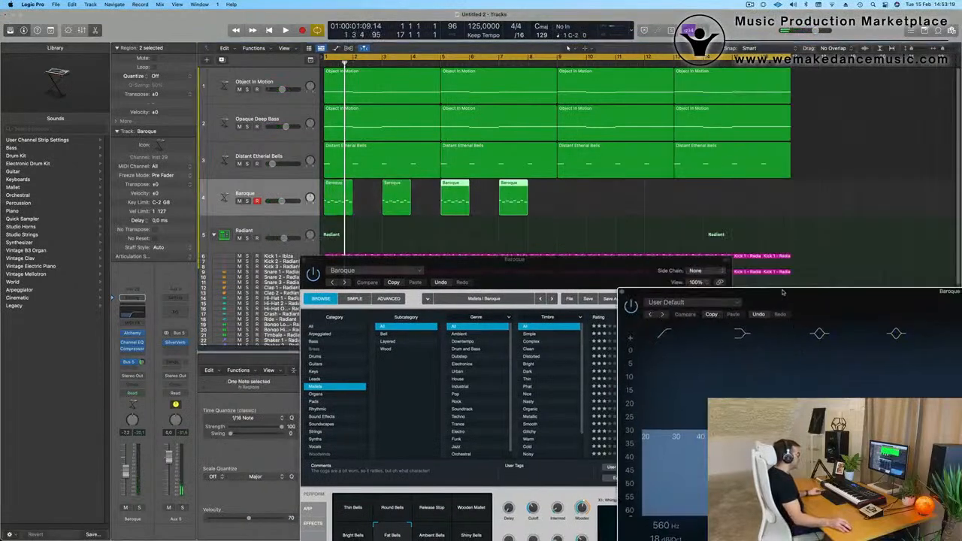
Copy the four Baroque regions together to bars 9, 11, 13 and 15 on the same track and play the result.
{"action": "mouse_move", "coordinate": [563, 205]}
{"action": "left_mouse_down"}
{"action": "mouse_move", "coordinate": [347, 183]}
{"action": "mouse_move", "coordinate": [568, 198]}
{"action": "left_mouse_up"}
{"action": "key", "text": "space"}
{"action": "key", "text": "space"}
Audition the Ambient Bells, Wooden Mallet, Release Stop, Round Bells and Thin Bells variations of the Baroque sound during playback, then return to Fat Bells.
{"action": "left_click_drag", "start_coordinate": [508, 282], "coordinate": [567, 110]}
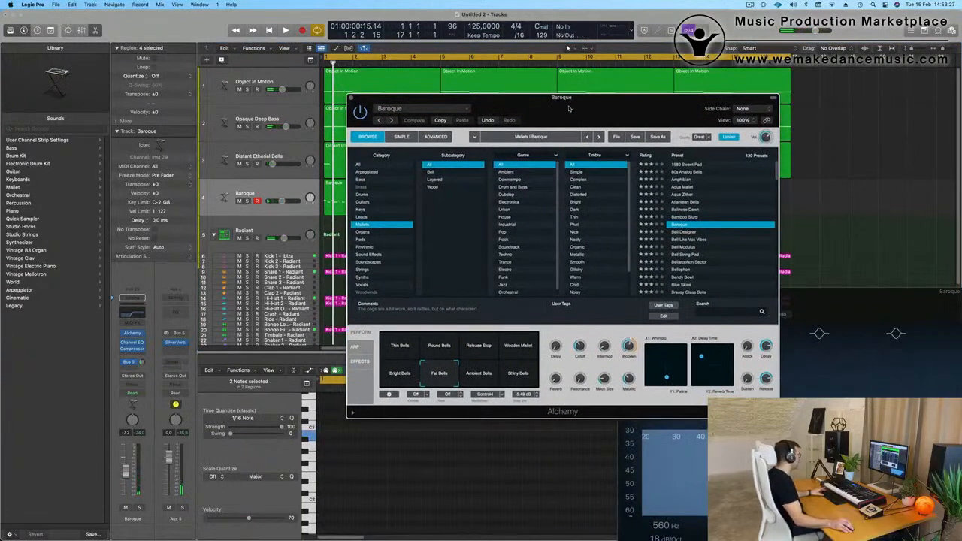
{"action": "key", "text": "space"}
{"action": "left_click", "coordinate": [475, 376]}
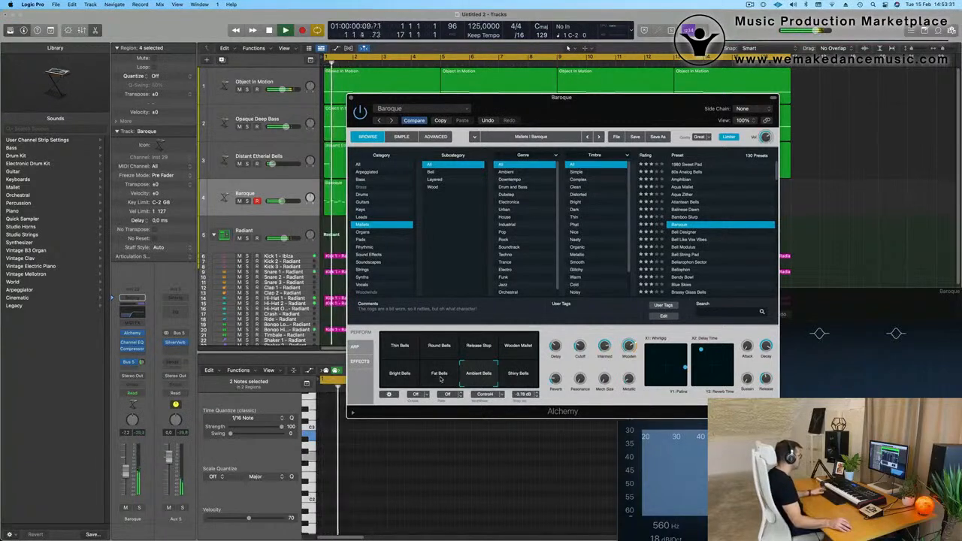
{"action": "left_click", "coordinate": [518, 348]}
{"action": "left_click", "coordinate": [468, 346]}
{"action": "left_click", "coordinate": [434, 347]}
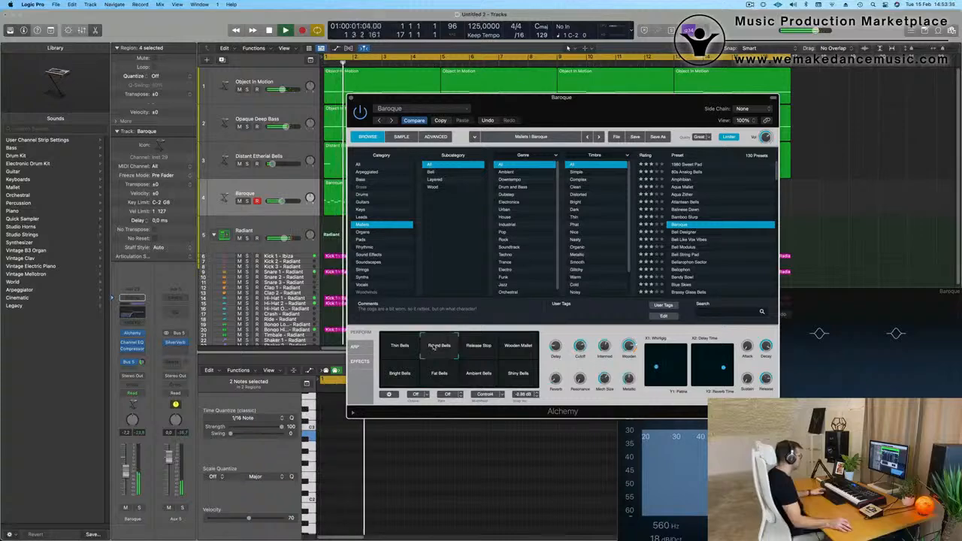
{"action": "left_click", "coordinate": [401, 348]}
{"action": "left_click", "coordinate": [439, 376]}
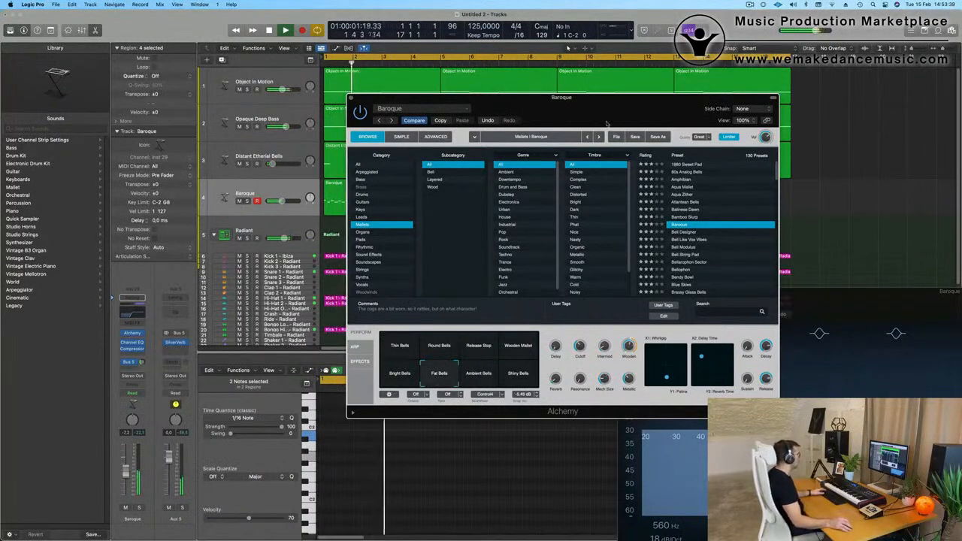
Lower the Baroque track's volume to -11.0 dB, checking it in playback from the start.
{"action": "left_click_drag", "start_coordinate": [604, 108], "coordinate": [725, 86]}
{"action": "left_click", "coordinate": [262, 193]}
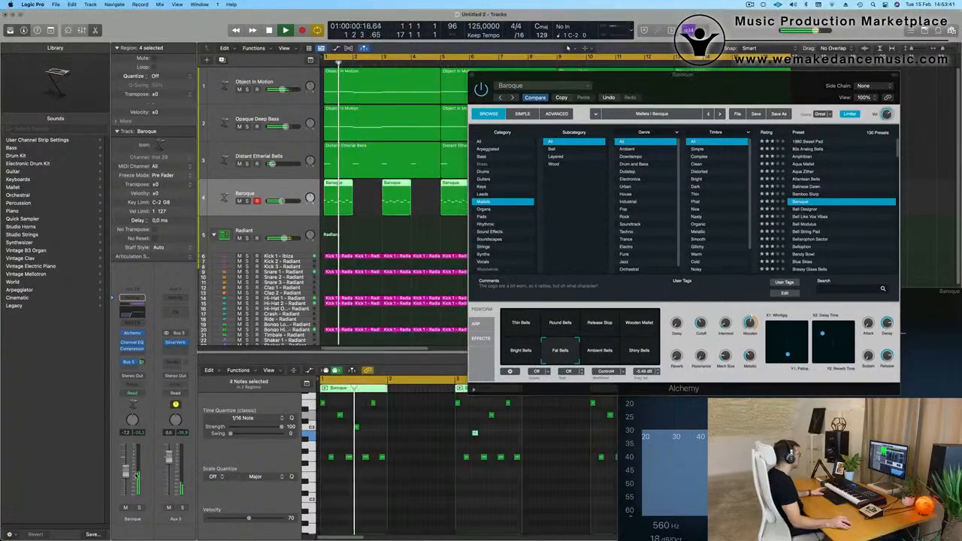
{"action": "key", "text": "Return"}
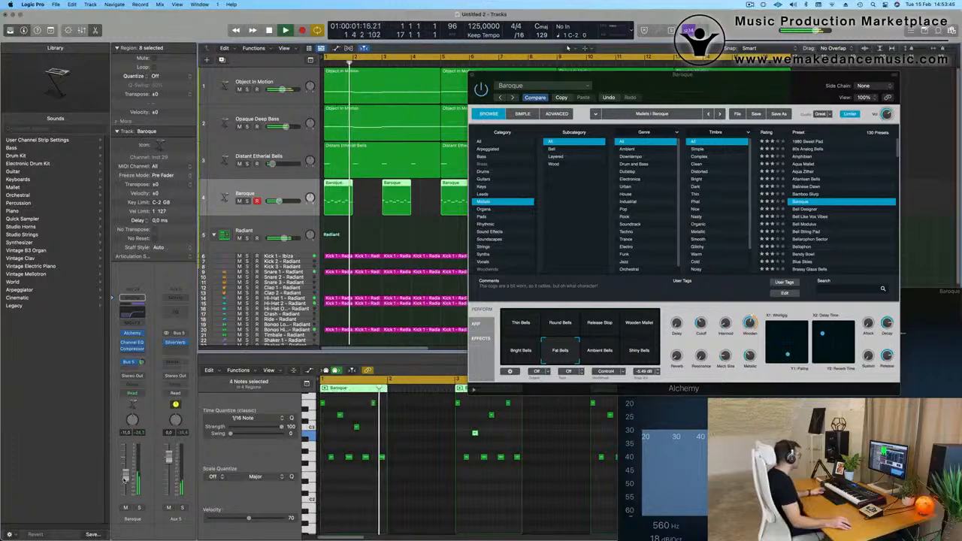
{"action": "left_click", "coordinate": [138, 510]}
{"action": "left_click", "coordinate": [139, 510]}
{"action": "key", "text": "Return"}
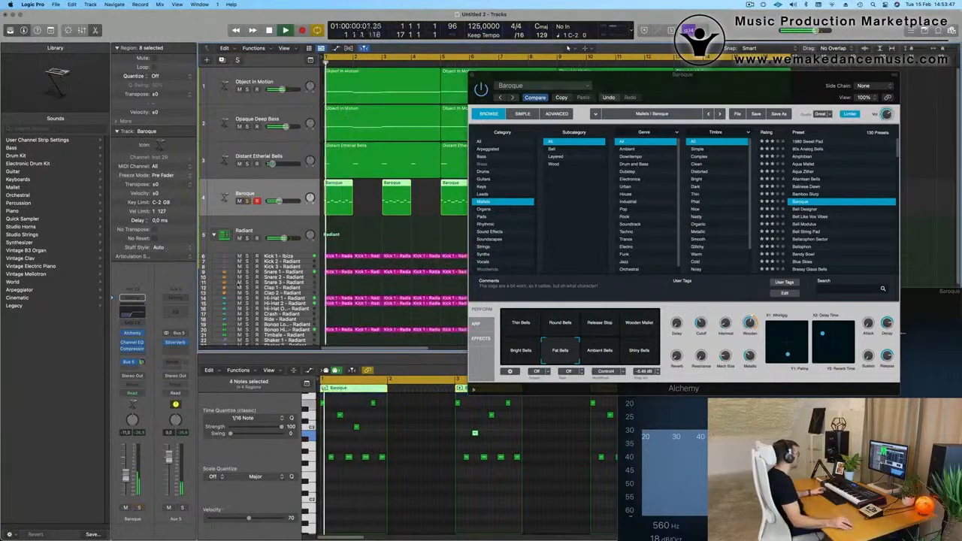
Select the Distant Etherial Bells track, close the Baroque plug-in window and fit all 16 bars in the arrangement.
{"action": "left_click", "coordinate": [286, 151]}
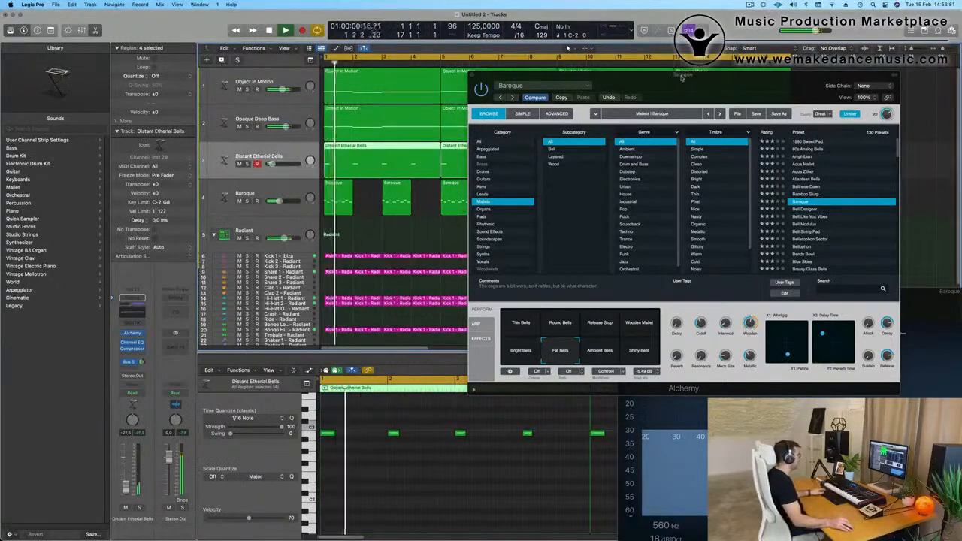
{"action": "left_click_drag", "start_coordinate": [682, 78], "coordinate": [448, 128]}
{"action": "left_click", "coordinate": [333, 132]}
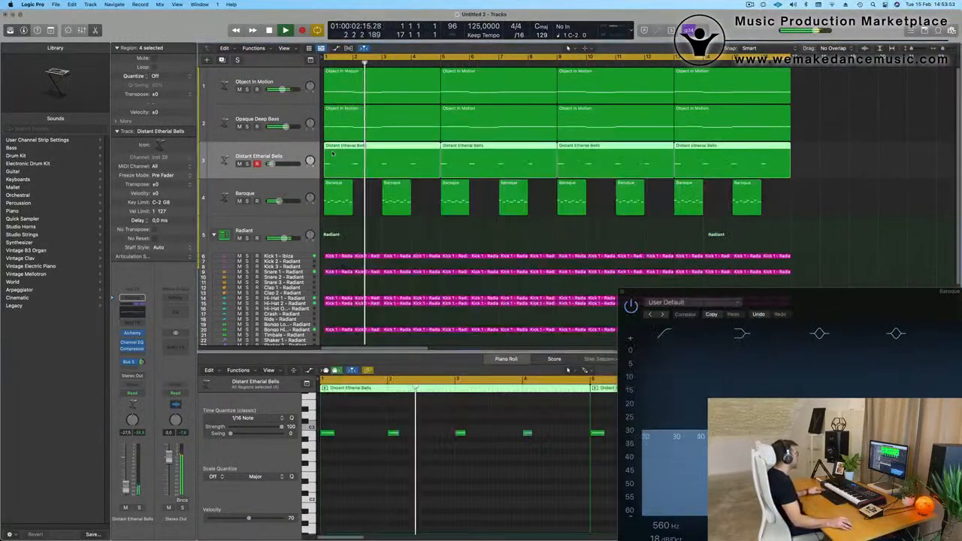
{"action": "scroll", "coordinate": [405, 238], "scroll_direction": "down", "scroll_amount": 3}
{"action": "scroll", "coordinate": [405, 239], "scroll_direction": "up", "scroll_amount": 2}
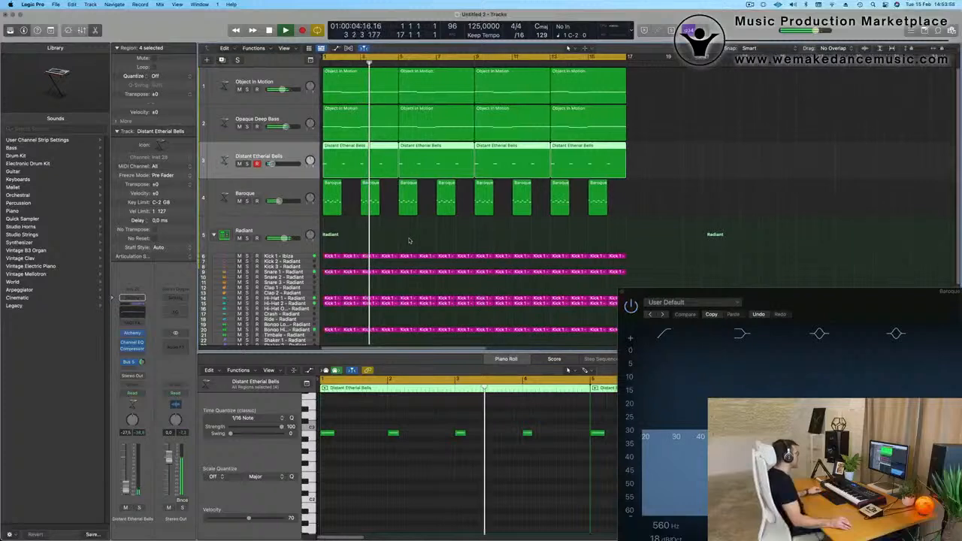
{"action": "scroll", "coordinate": [409, 238], "scroll_direction": "down", "scroll_amount": 1}
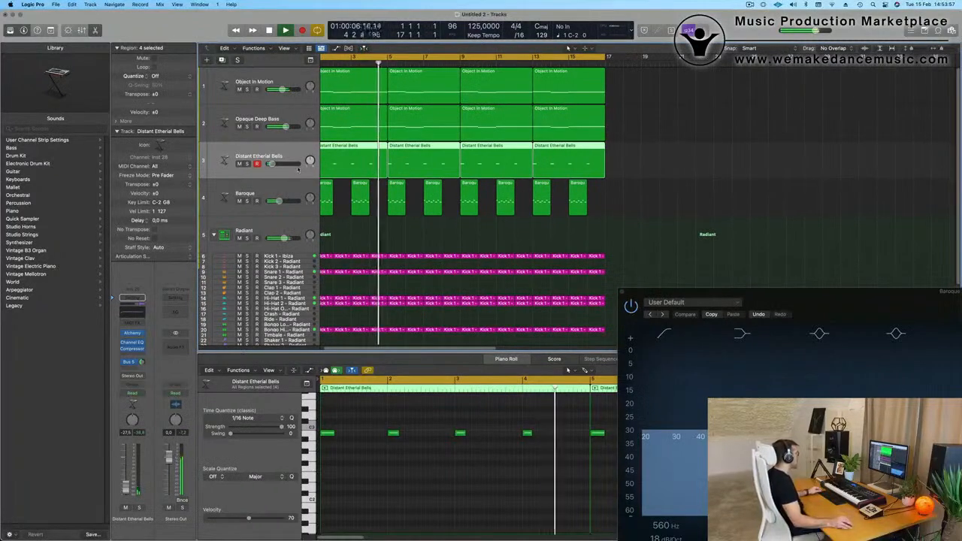
Duplicate the Opaque Deep Bass track with its settings and copy its first region to bar 1 of the new track.
{"action": "left_click", "coordinate": [212, 113]}
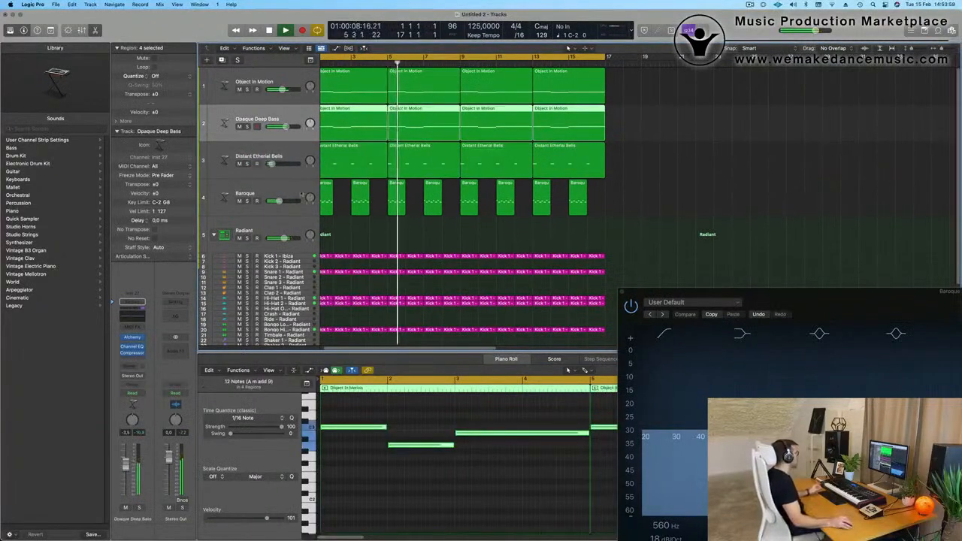
{"action": "key", "text": "Return"}
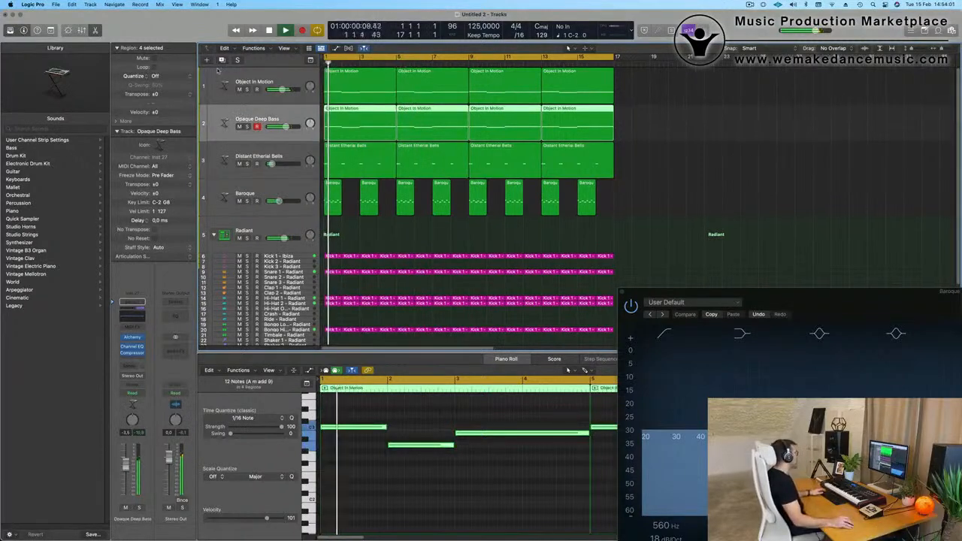
{"action": "key", "text": "super+d"}
{"action": "left_click_drag", "start_coordinate": [366, 122], "coordinate": [366, 160]}
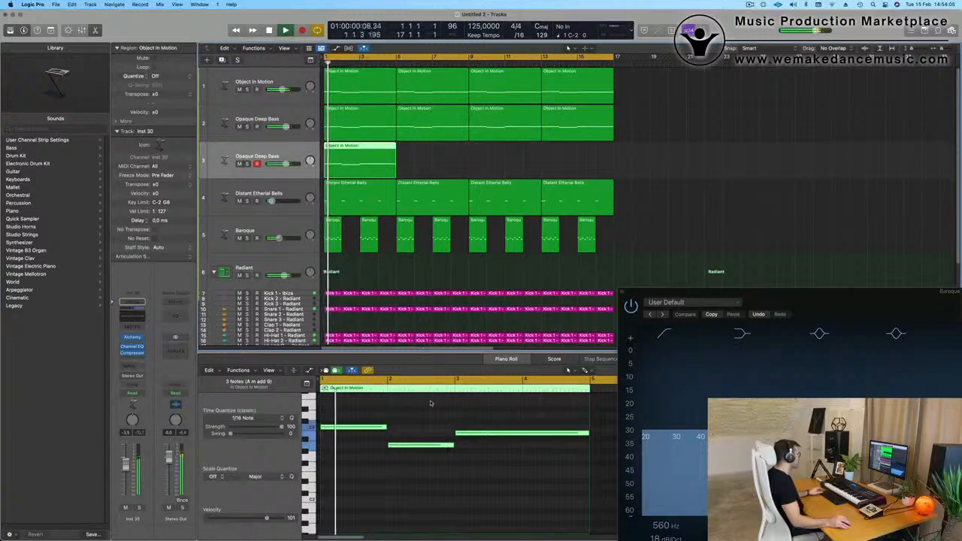
In the copied bass region, divide the long B2 note into separate bar 3 and bar 4 notes, and shorten all four notes to about one beat.
{"action": "key", "text": "super+Left"}
{"action": "left_click_drag", "start_coordinate": [373, 415], "coordinate": [461, 480]}
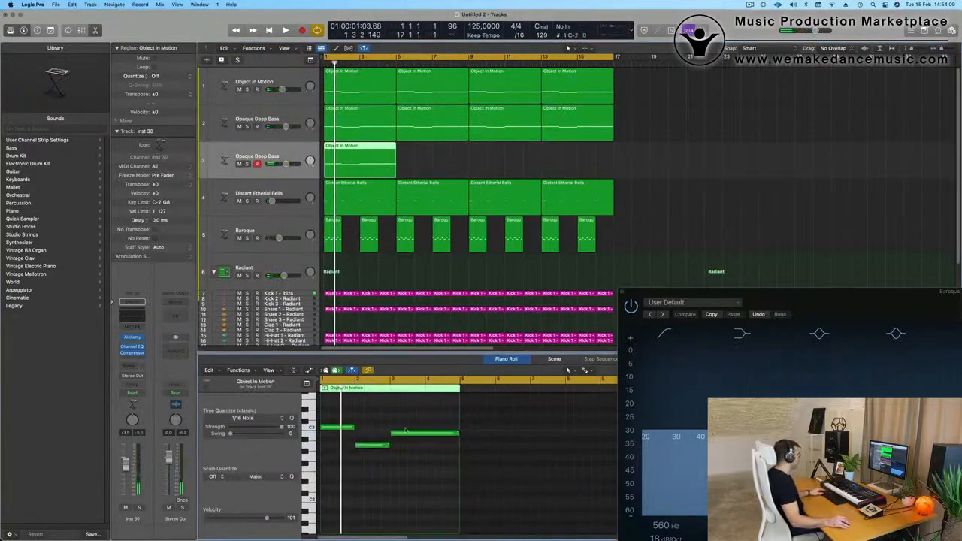
{"action": "mouse_move", "coordinate": [458, 435]}
{"action": "left_mouse_down"}
{"action": "mouse_move", "coordinate": [424, 436]}
{"action": "mouse_move", "coordinate": [442, 436]}
{"action": "left_mouse_up"}
{"action": "left_click_drag", "start_coordinate": [351, 421], "coordinate": [489, 474]}
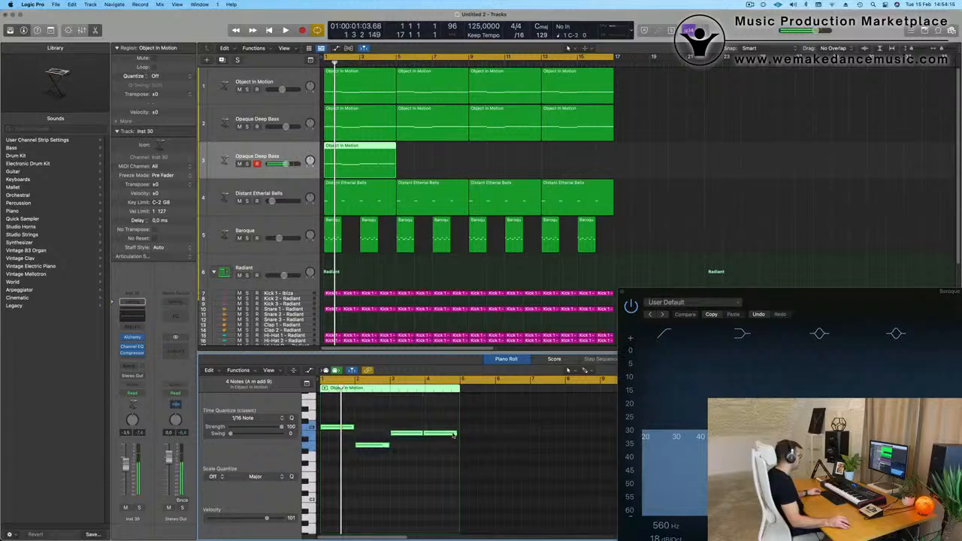
{"action": "left_click_drag", "start_coordinate": [453, 433], "coordinate": [434, 440]}
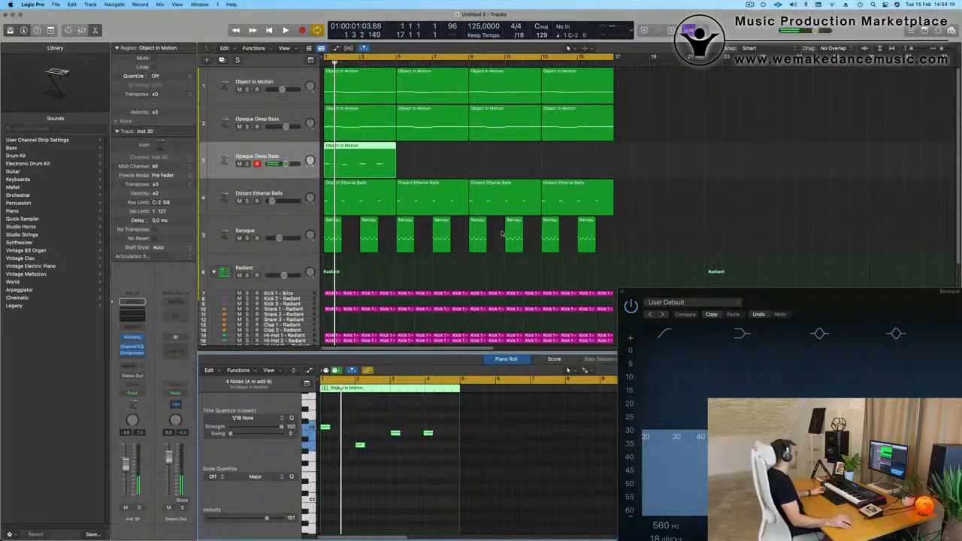
Play the shortened bass pattern and repeat its region three times to fill all 16 bars.
{"action": "key", "text": "space"}
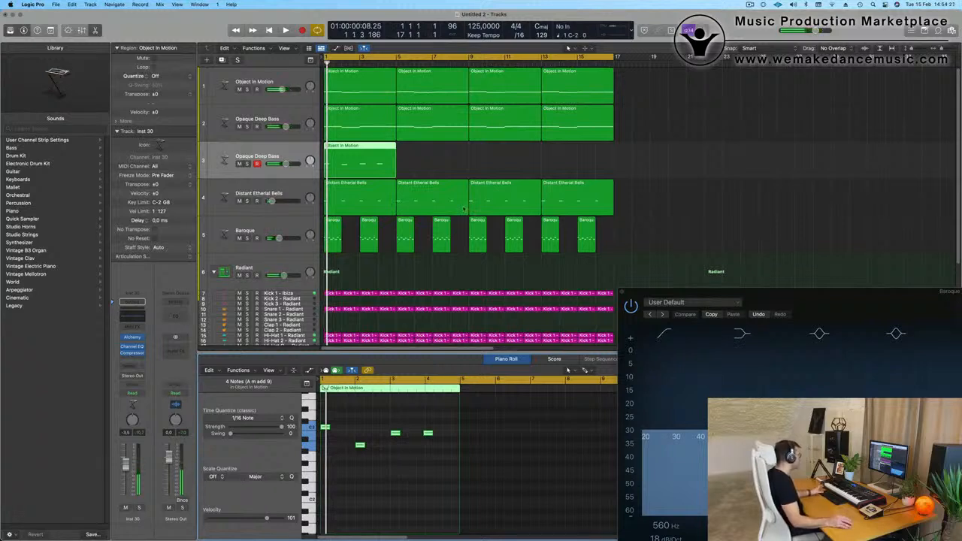
{"action": "key", "text": "space"}
{"action": "key", "text": "space"}
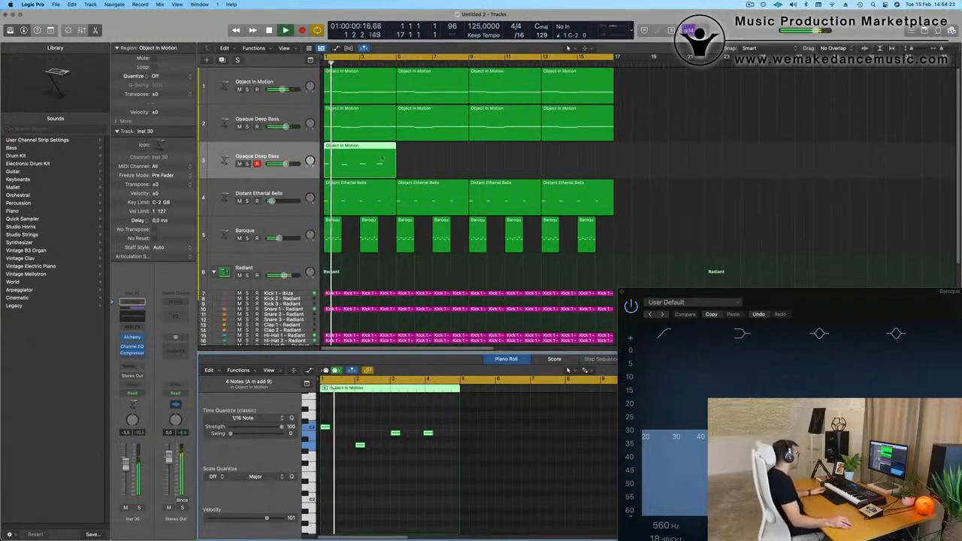
{"action": "key", "text": "super+r"}
{"action": "key", "text": "super+r"}
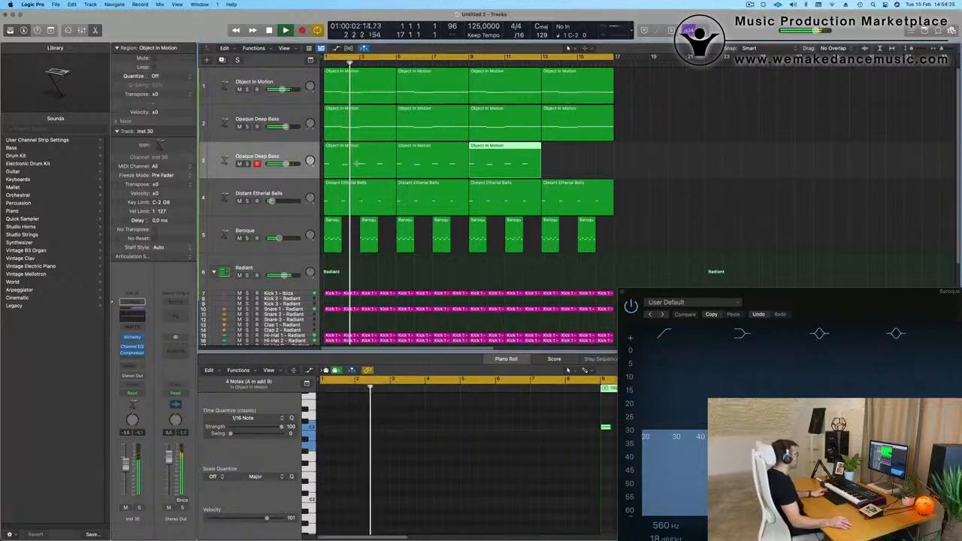
{"action": "key", "text": "super+r"}
Load the Prophetic Brass preset from the Vintage Synth brass sounds into Alchemy on the duplicated bass track.
{"action": "key", "text": "Return"}
{"action": "left_click", "coordinate": [292, 156]}
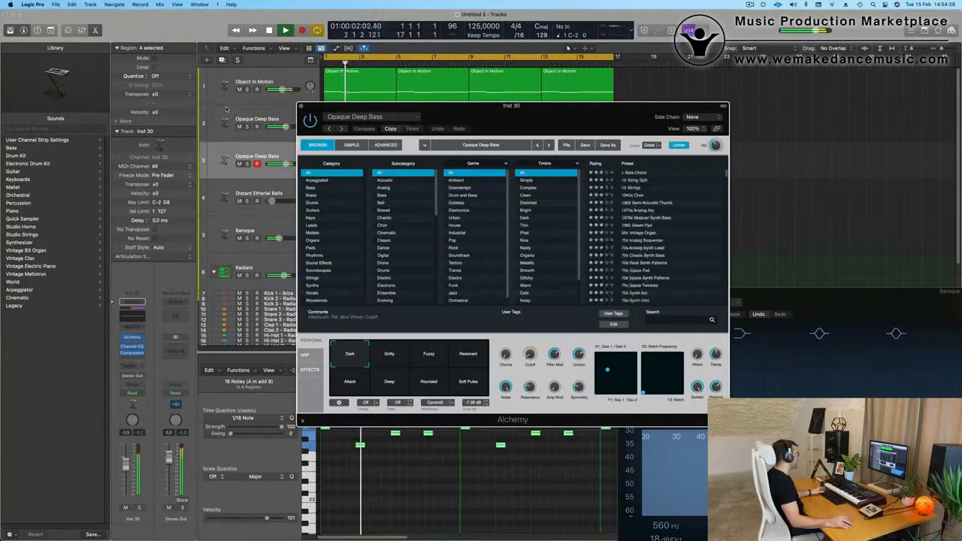
{"action": "left_click", "coordinate": [357, 117]}
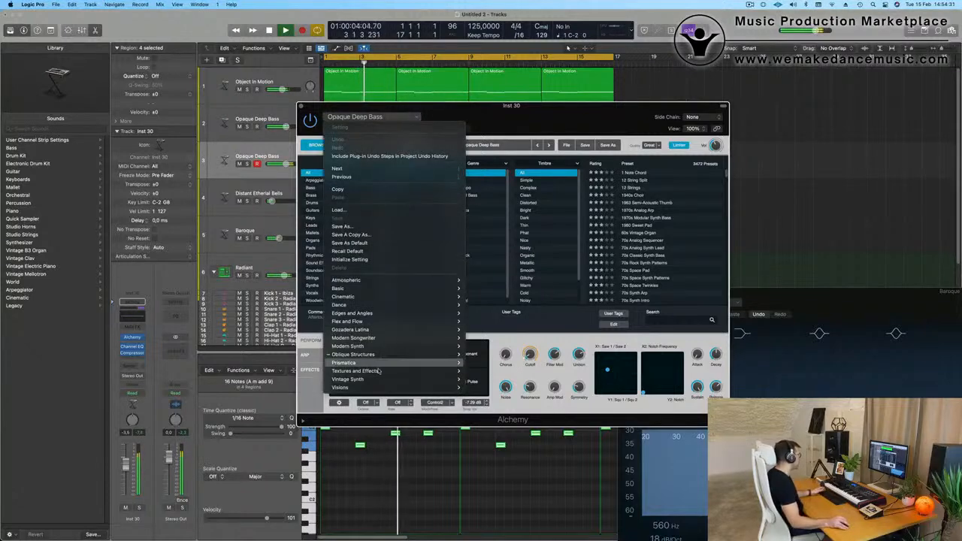
{"action": "mouse_move", "coordinate": [383, 382]}
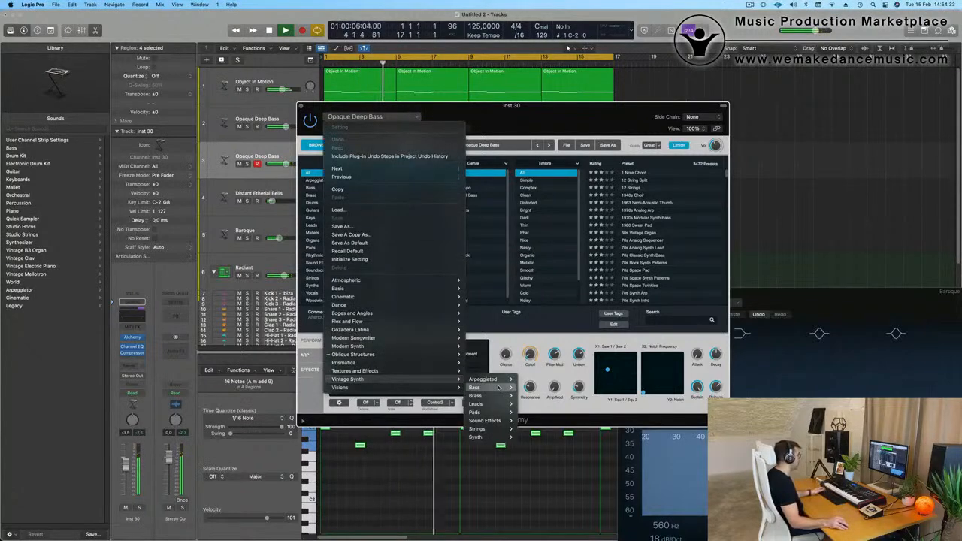
{"action": "mouse_move", "coordinate": [496, 397]}
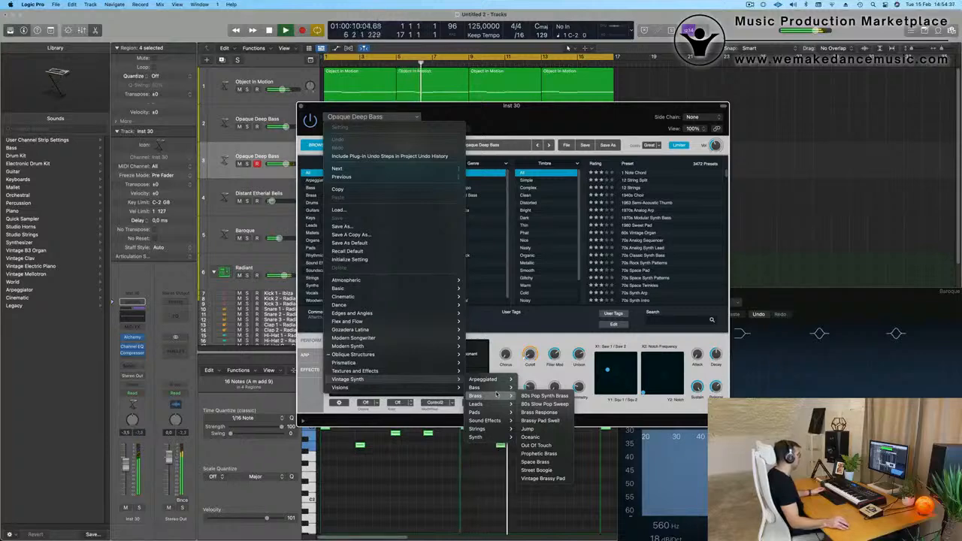
{"action": "left_click", "coordinate": [546, 454]}
{"action": "left_click_drag", "start_coordinate": [519, 113], "coordinate": [705, 98]}
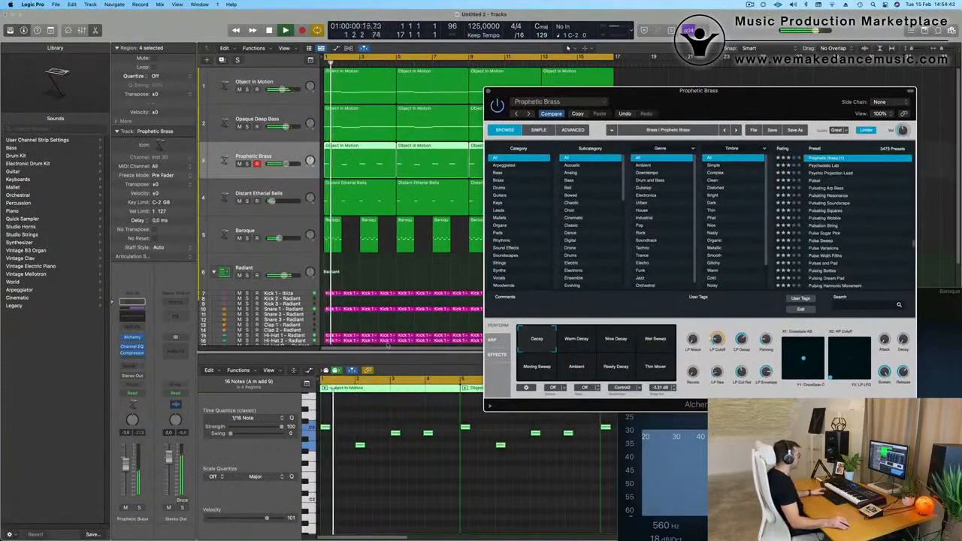
Audition the Warm Decay variation of Prophetic Brass, then switch to Wow Decay and play from the start.
{"action": "key", "text": "space"}
{"action": "left_click", "coordinate": [580, 342]}
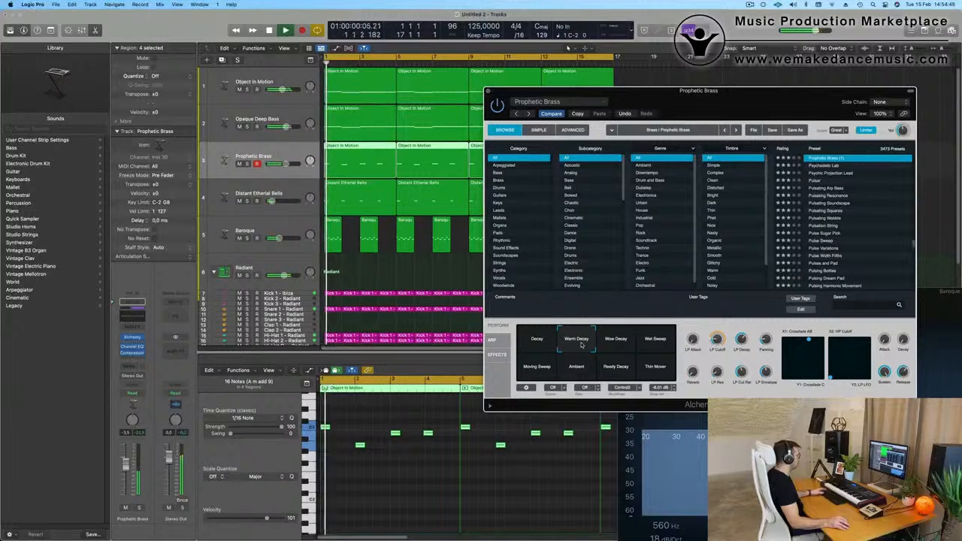
{"action": "key", "text": "Return"}
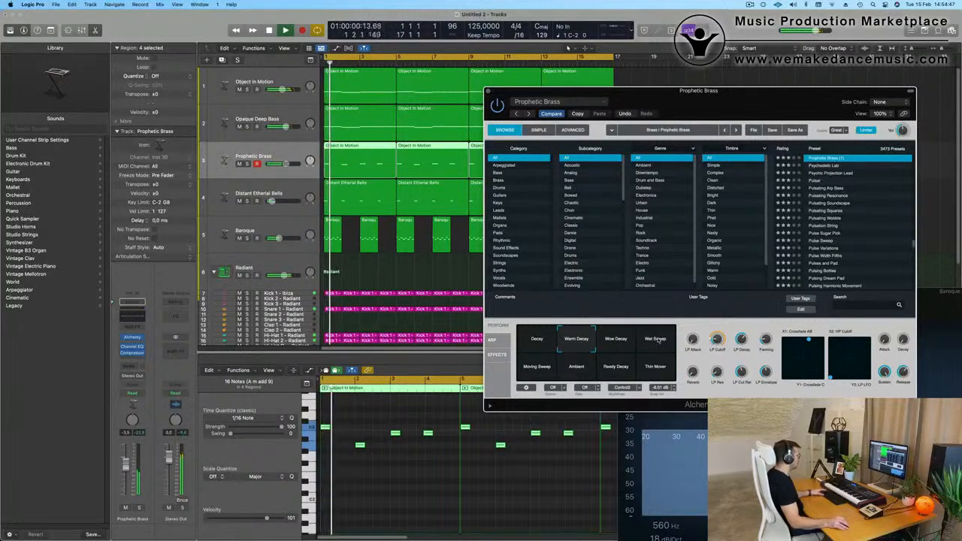
{"action": "left_click", "coordinate": [617, 342]}
{"action": "key", "text": "Return"}
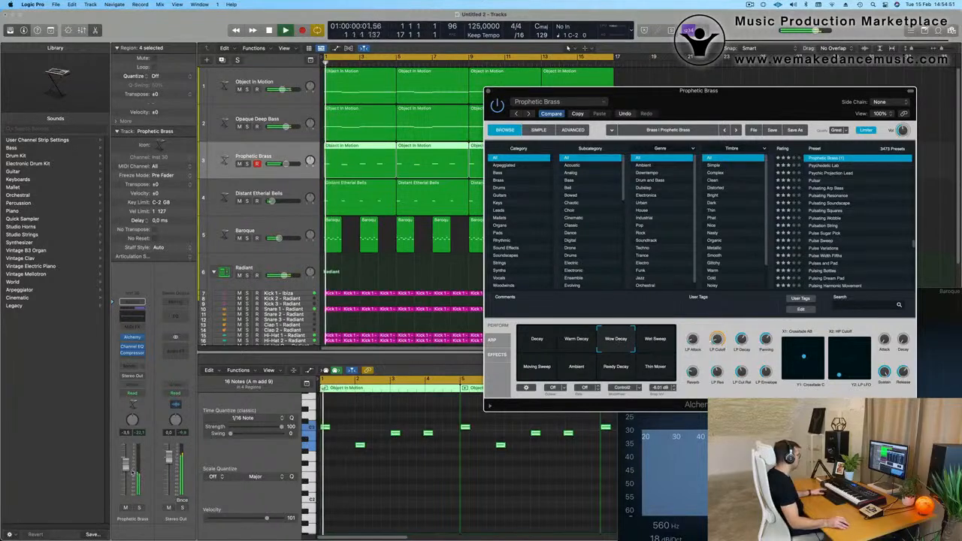
Raise the Prophetic Brass track's volume to -1.9 dB while playing from the start.
{"action": "left_click", "coordinate": [126, 462]}
{"action": "key", "text": "Return"}
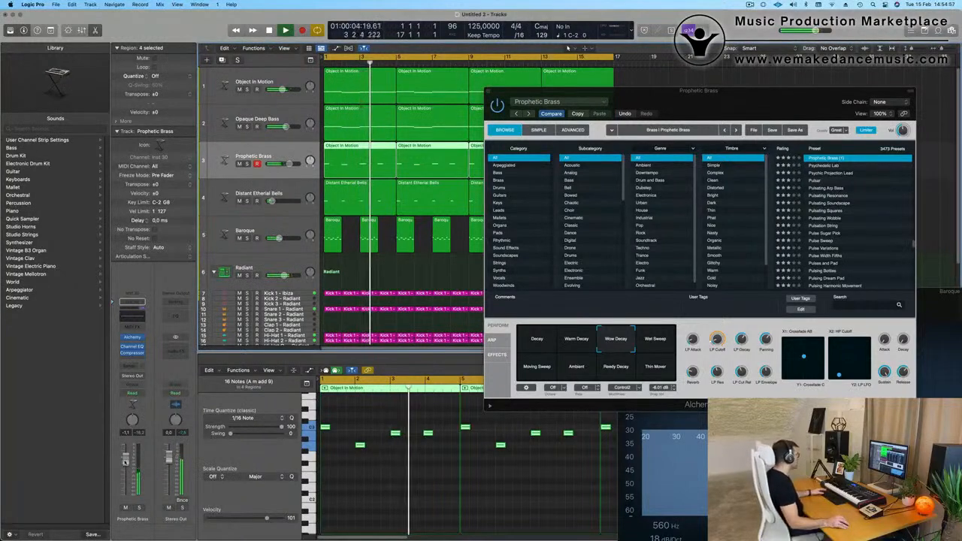
{"action": "key", "text": "Return"}
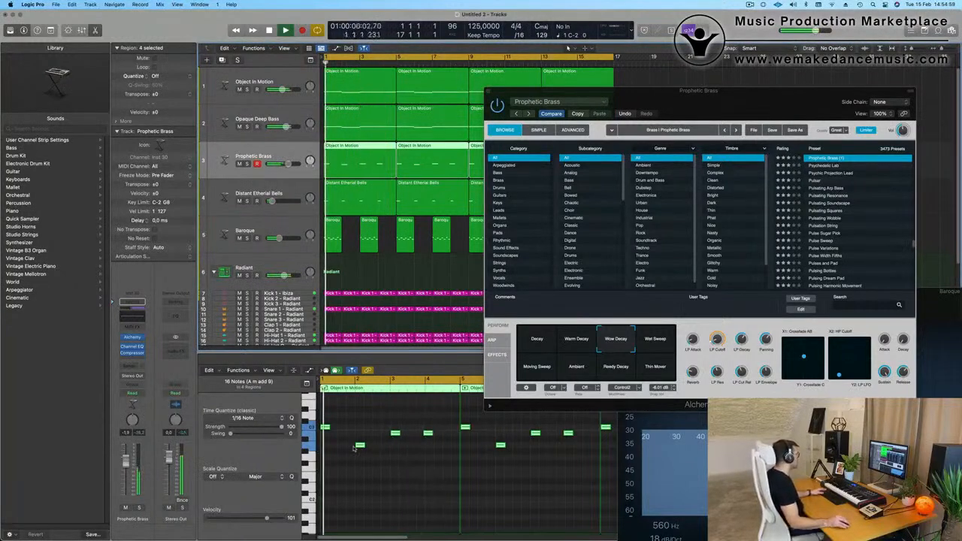
Align the fourth note of the first Prophetic Brass region to the start of bar 4, and replace the three following regions with repeats of it.
{"action": "left_click", "coordinate": [428, 433]}
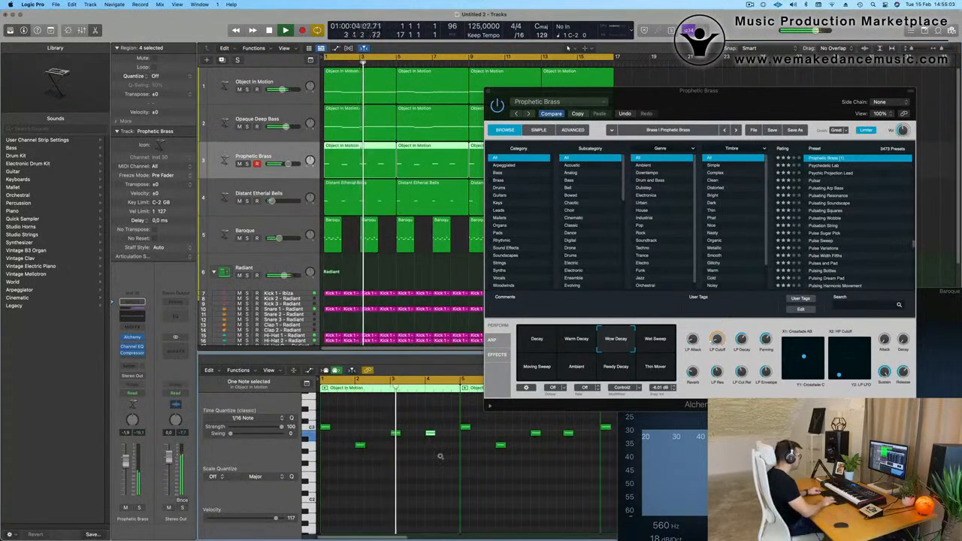
{"action": "left_click_drag", "start_coordinate": [678, 93], "coordinate": [546, 270]}
{"action": "key", "text": "Return"}
{"action": "left_click_drag", "start_coordinate": [640, 157], "coordinate": [425, 159]}
{"action": "key", "text": "Delete"}
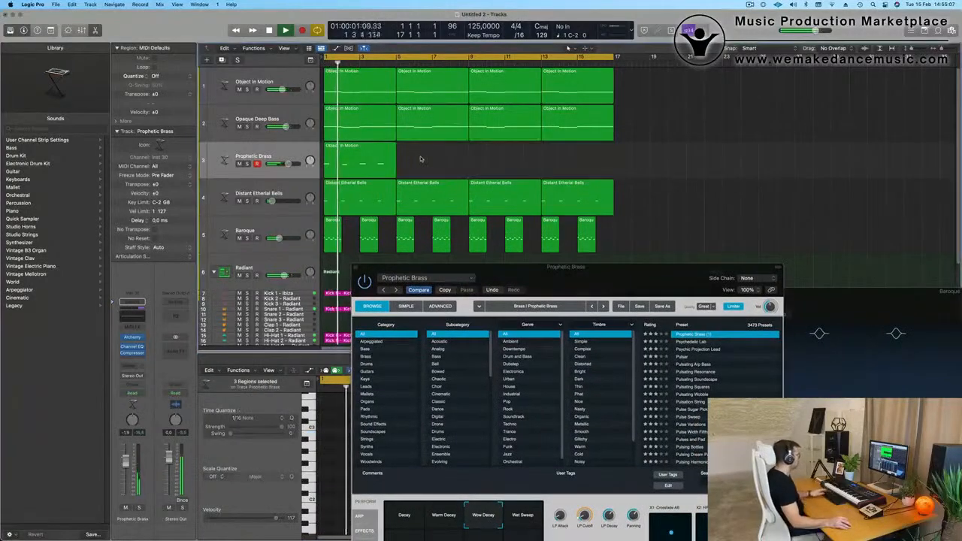
{"action": "left_click", "coordinate": [347, 170]}
{"action": "key", "text": "super+r"}
{"action": "key", "text": "super+r"}
{"action": "key", "text": "super+r"}
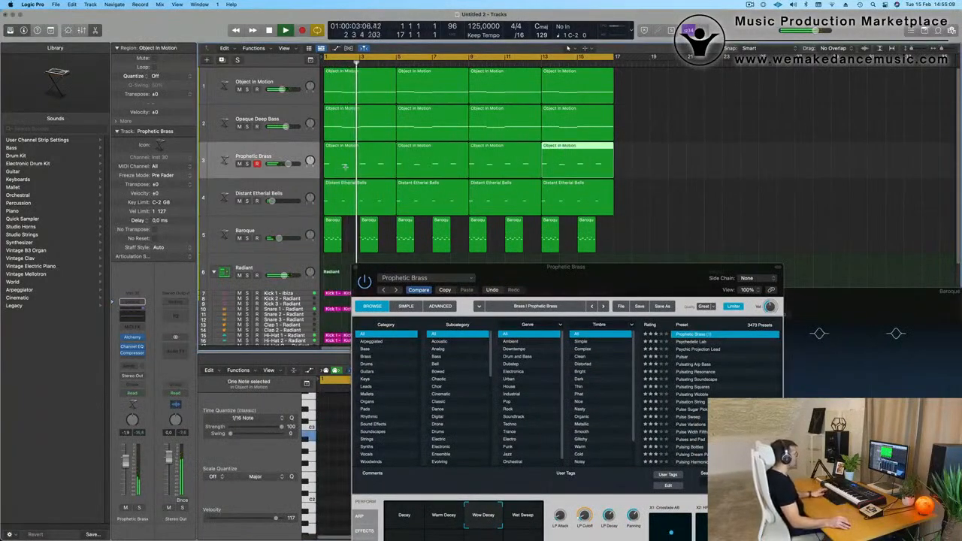
Deselect the regions and reposition the Prophetic Brass plug-in window so its performance controls are fully in view.
{"action": "left_click", "coordinate": [635, 227]}
{"action": "left_click_drag", "start_coordinate": [626, 264], "coordinate": [716, 108]}
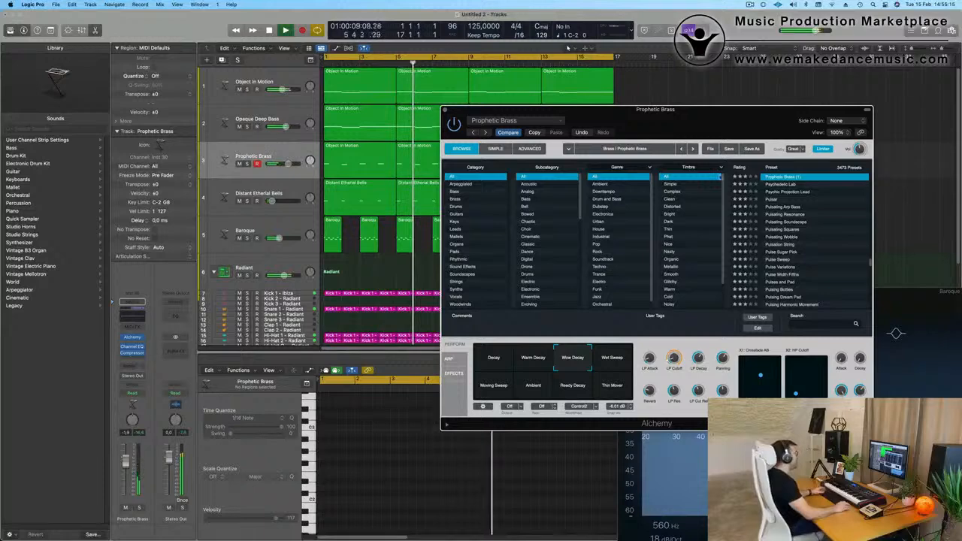
{"action": "left_click_drag", "start_coordinate": [714, 122], "coordinate": [700, 100]}
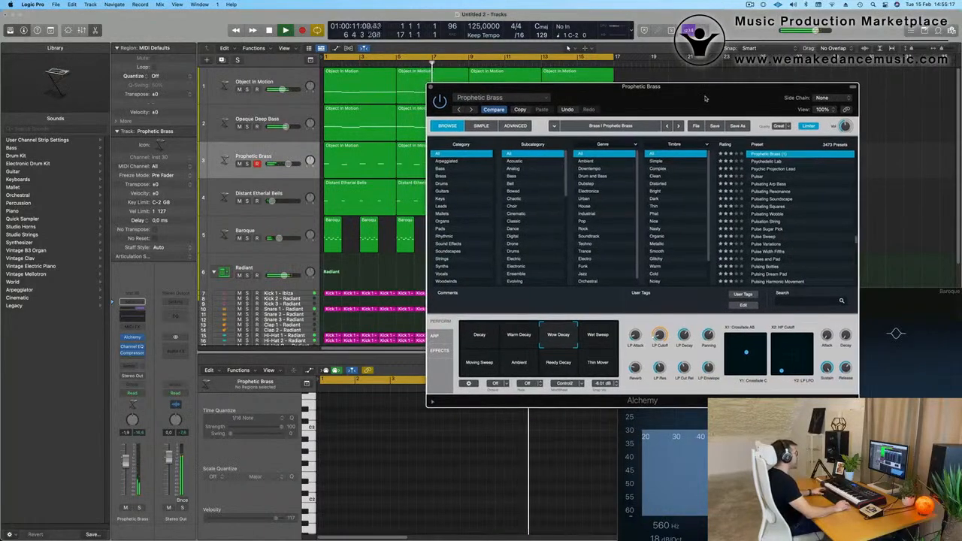
Adjust the Prophetic Brass LP Attack, set Reverb to 25% and track volume to -1.7 dB, and close the plug-in window.
{"action": "left_click", "coordinate": [599, 337]}
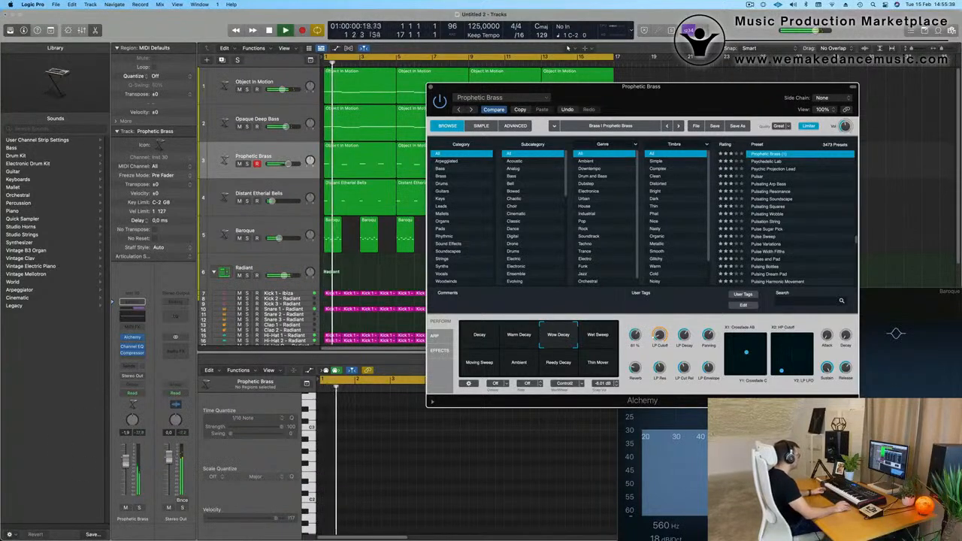
{"action": "key", "text": "space"}
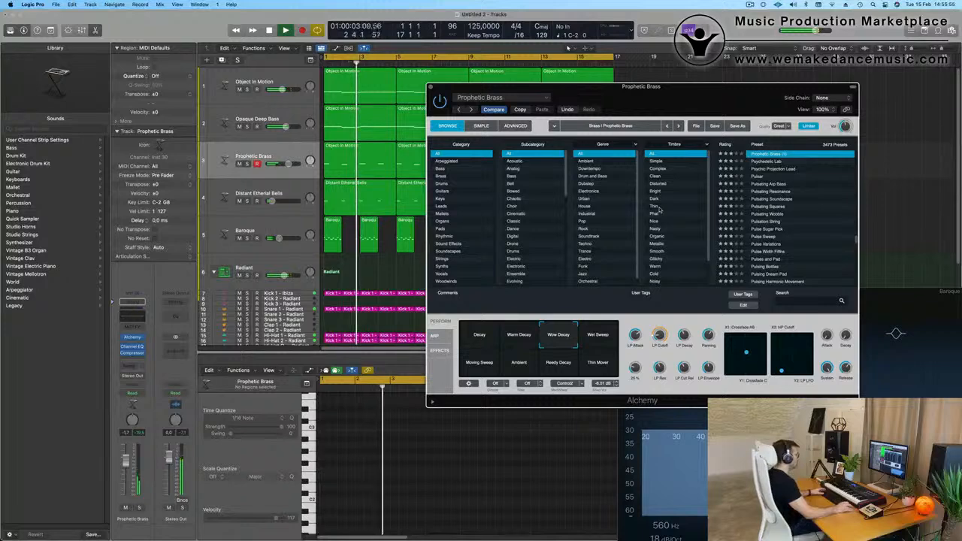
{"action": "left_click_drag", "start_coordinate": [431, 89], "coordinate": [445, 118]}
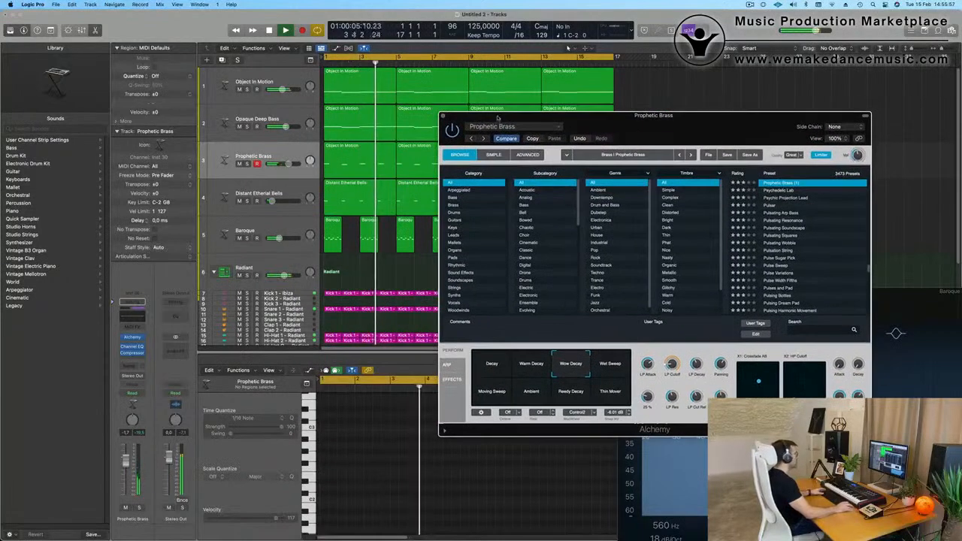
{"action": "left_click", "coordinate": [444, 117]}
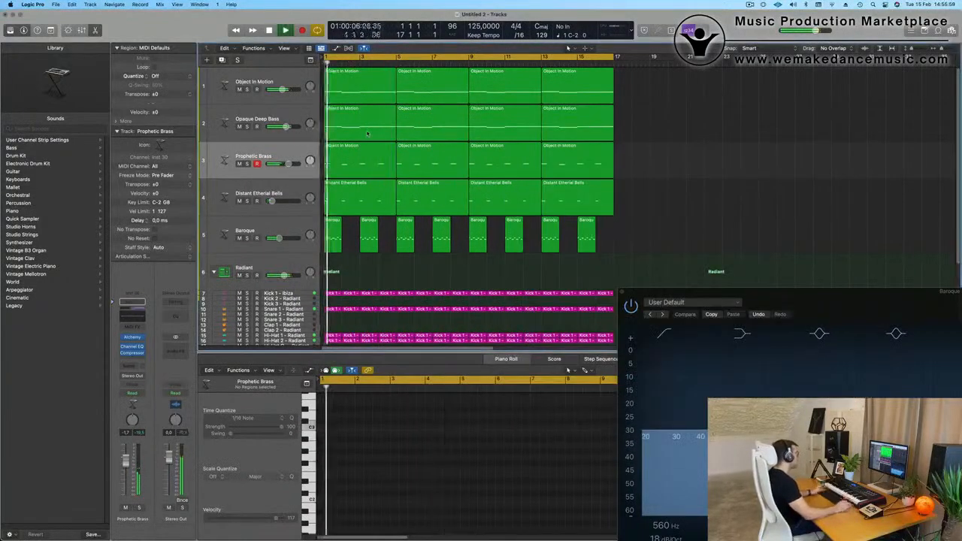
Set the Prophetic Brass Channel EQ's low cut to 122 Hz with a 24 dB/Oct slope, and close the EQ window.
{"action": "left_click", "coordinate": [289, 160]}
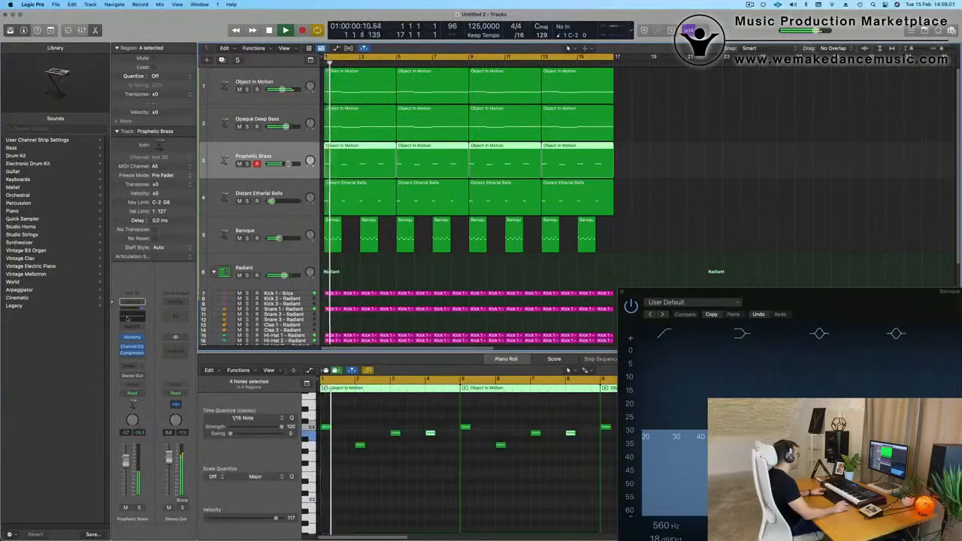
{"action": "left_click", "coordinate": [127, 319]}
{"action": "left_click", "coordinate": [343, 149]}
{"action": "left_click_drag", "start_coordinate": [346, 213], "coordinate": [467, 205]}
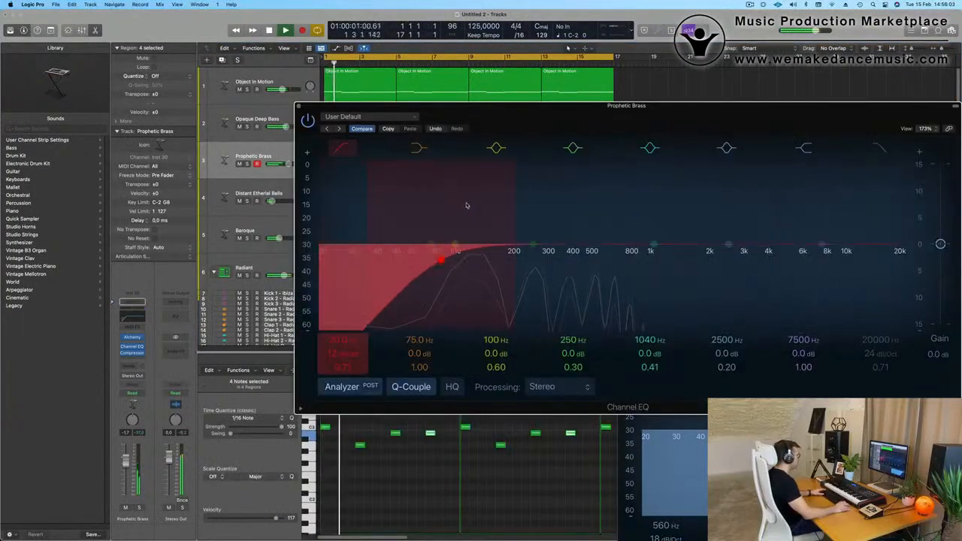
{"action": "left_click_drag", "start_coordinate": [343, 359], "coordinate": [344, 342]}
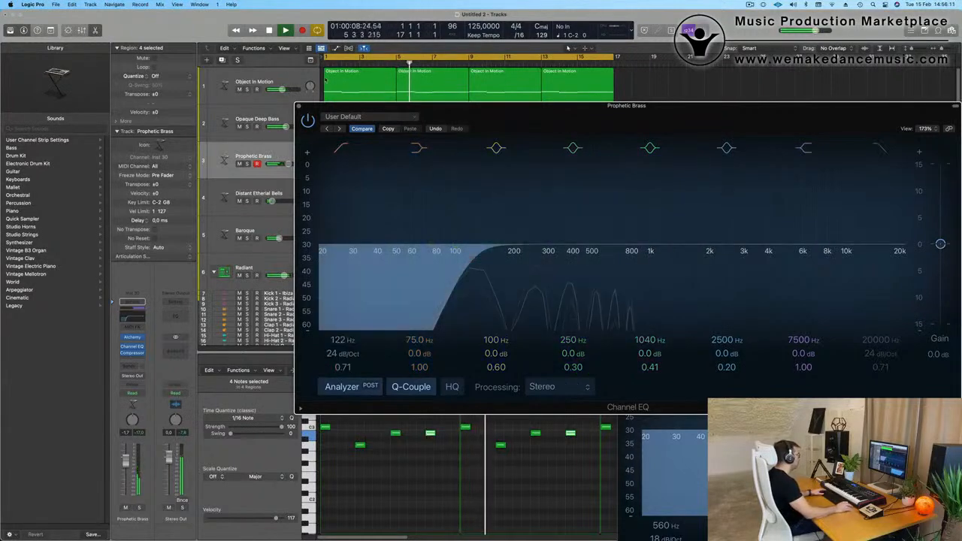
{"action": "left_click", "coordinate": [299, 106]}
Replay from the start, lower the Prophetic Brass track volume to -4.3 dB, and close the Baroque EQ window.
{"action": "key", "text": "space"}
{"action": "key", "text": "space"}
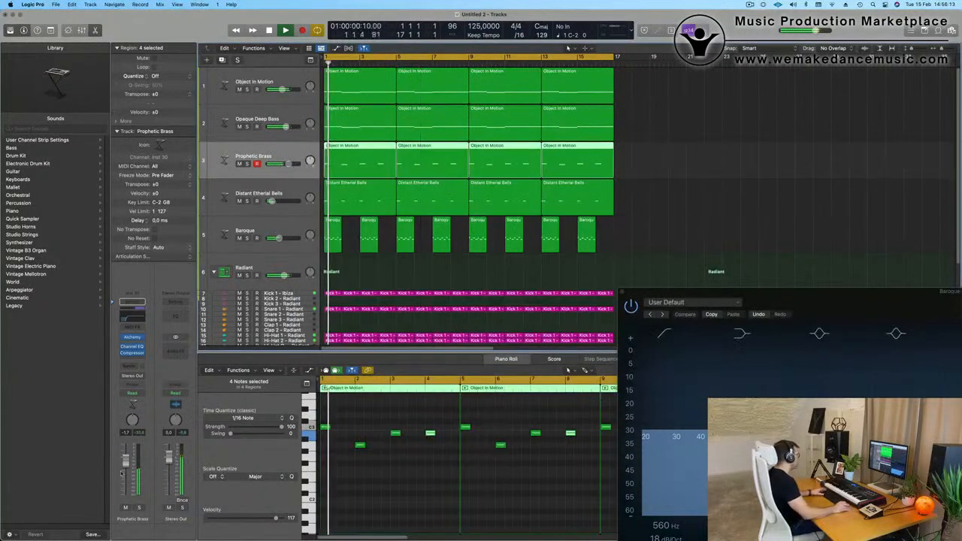
{"action": "left_click_drag", "start_coordinate": [126, 462], "coordinate": [127, 468]}
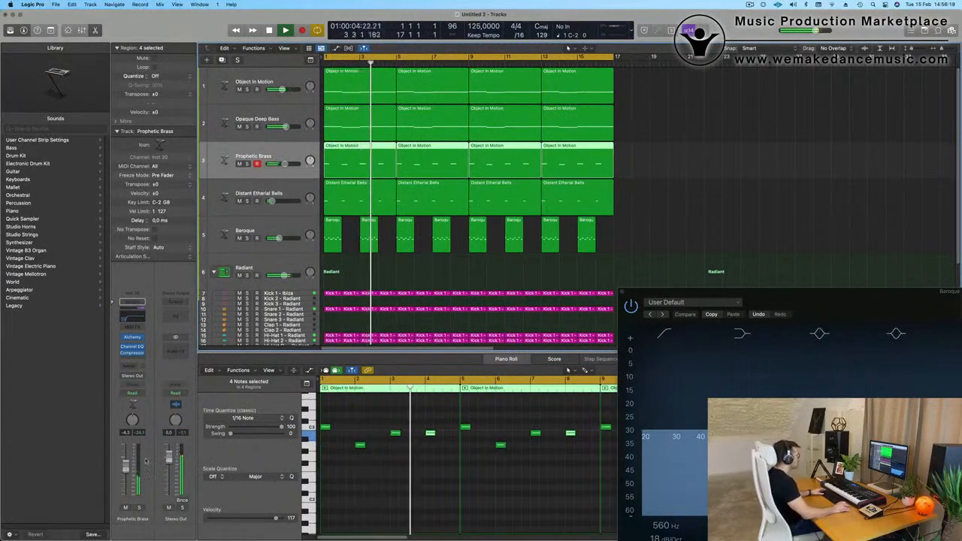
{"action": "left_click", "coordinate": [623, 292]}
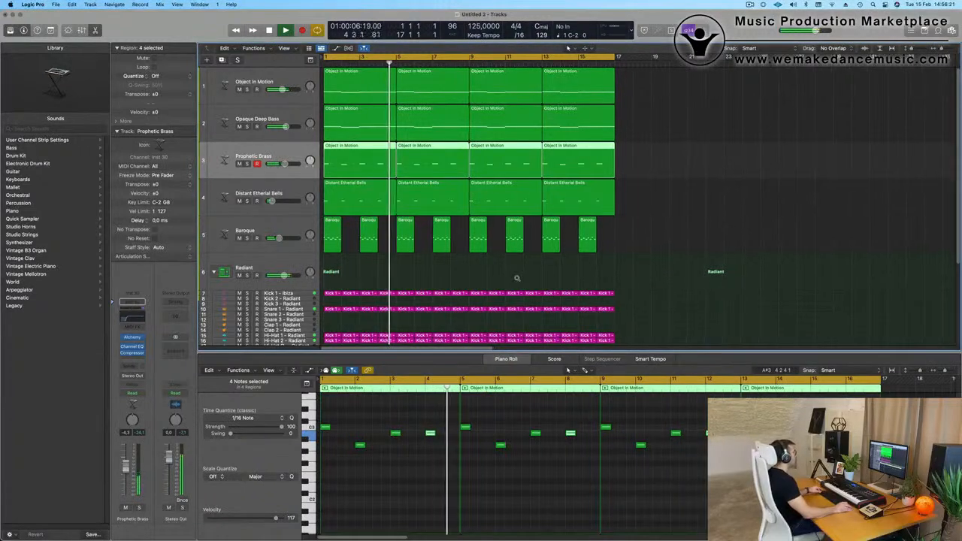
Duplicate the Object In Motion track with its instrument settings and place the new track between Baroque and Radiant.
{"action": "scroll", "coordinate": [517, 278], "scroll_direction": "down", "scroll_amount": 2}
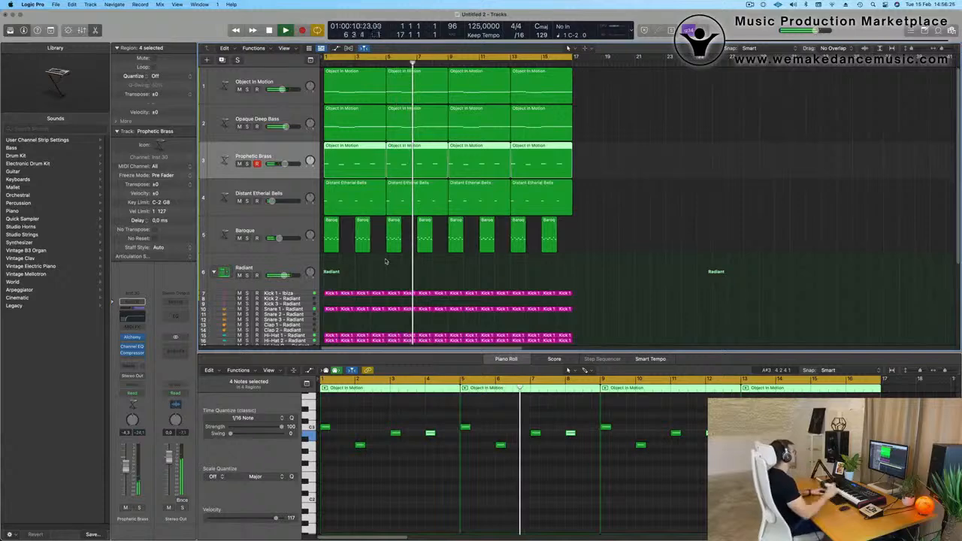
{"action": "scroll", "coordinate": [333, 122], "scroll_direction": "down", "scroll_amount": 2}
{"action": "scroll", "coordinate": [308, 98], "scroll_direction": "up", "scroll_amount": 2}
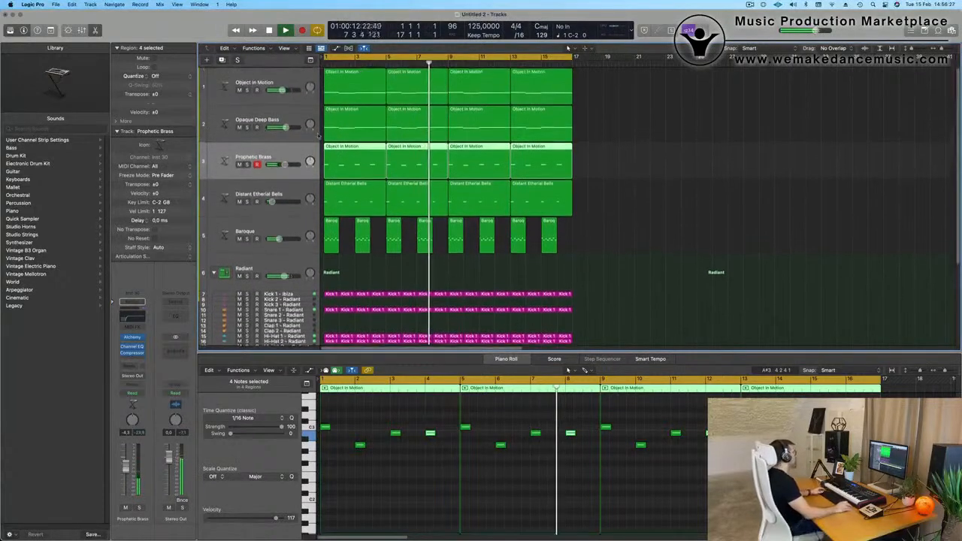
{"action": "left_click", "coordinate": [293, 78]}
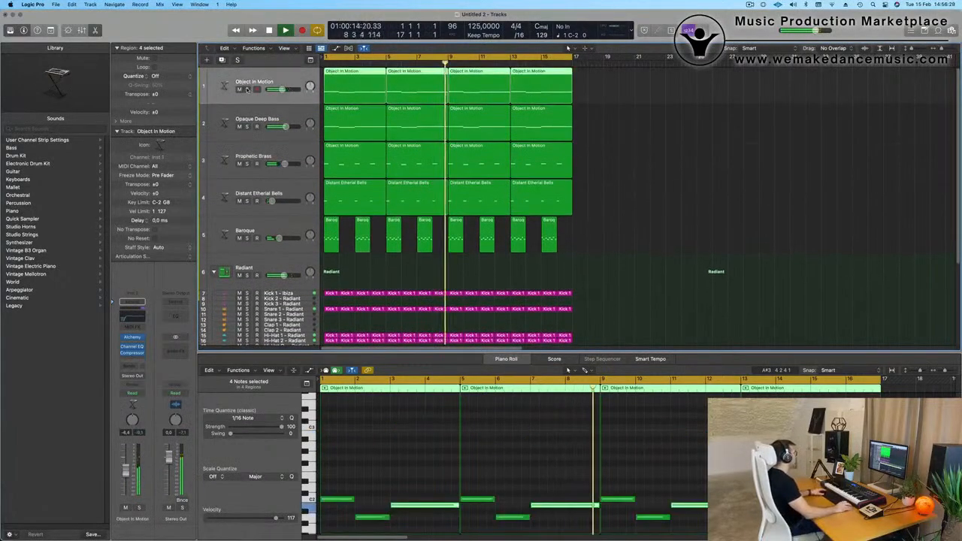
{"action": "key", "text": "Return"}
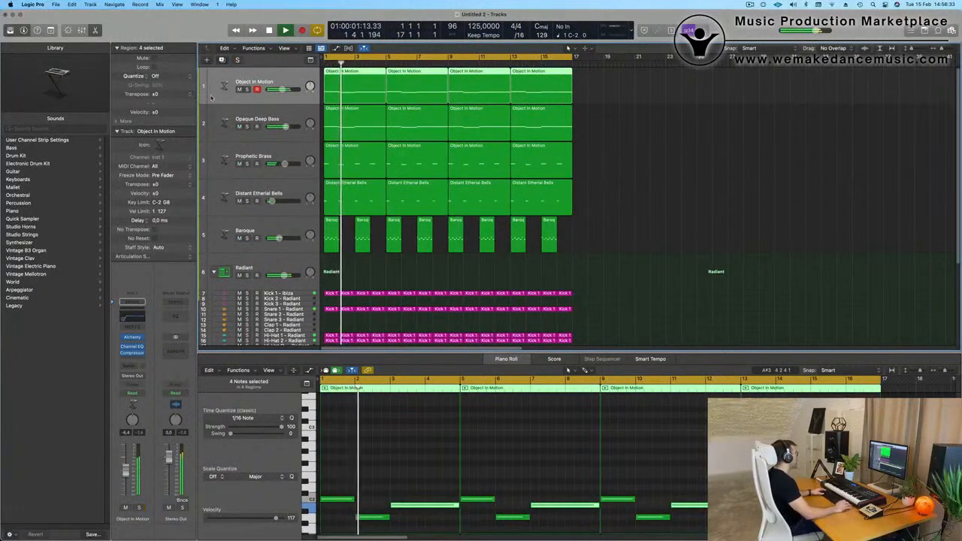
{"action": "key", "text": "super+d"}
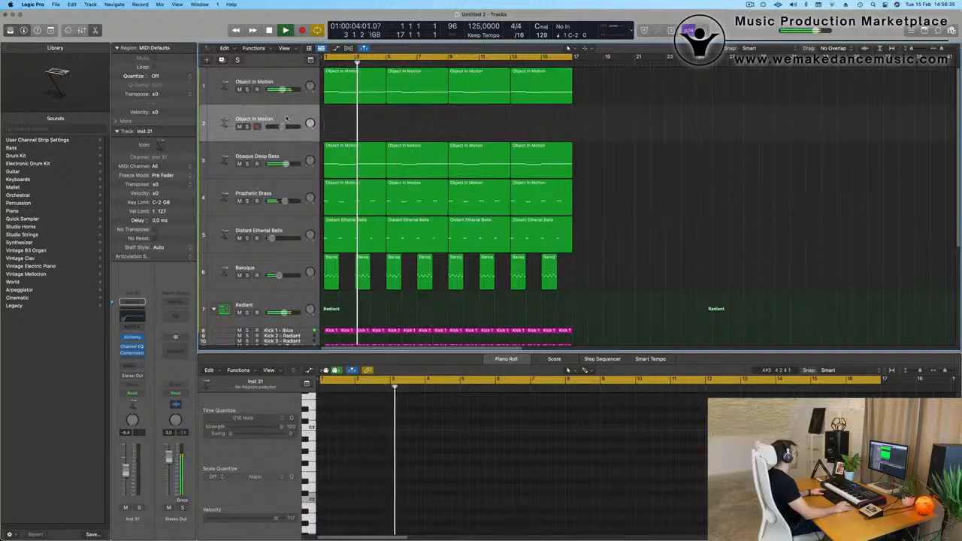
{"action": "left_click_drag", "start_coordinate": [285, 118], "coordinate": [282, 283]}
{"action": "key", "text": "Return"}
Copy the first Object In Motion region onto the new track and duplicate its three notes one octave higher.
{"action": "left_click_drag", "start_coordinate": [365, 113], "coordinate": [365, 286]}
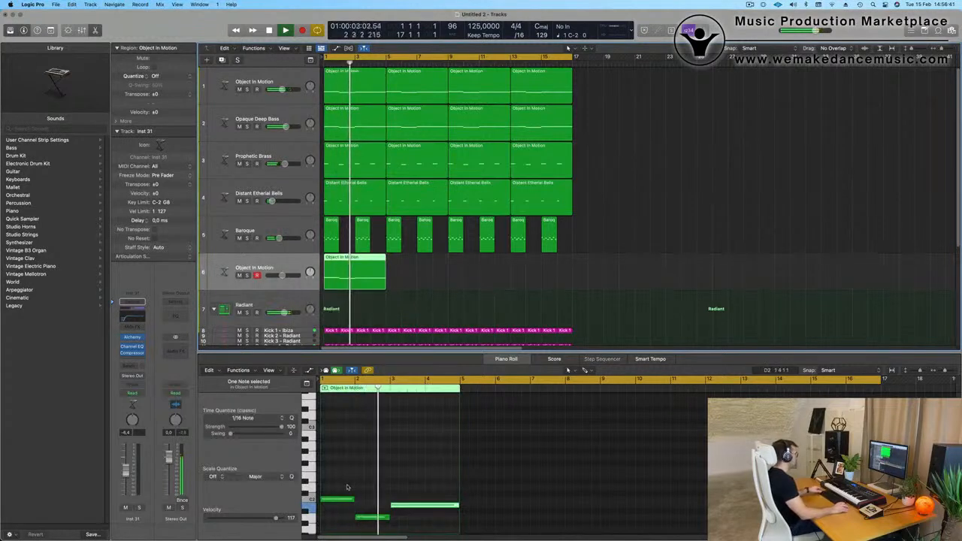
{"action": "left_click_drag", "start_coordinate": [341, 485], "coordinate": [421, 528]}
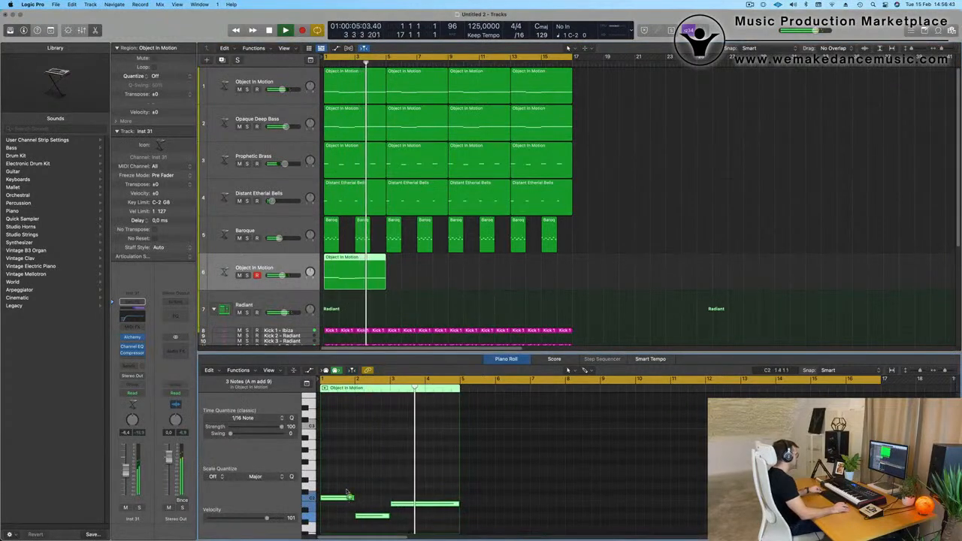
{"action": "left_click_drag", "start_coordinate": [347, 498], "coordinate": [348, 434]}
{"action": "key", "text": "space"}
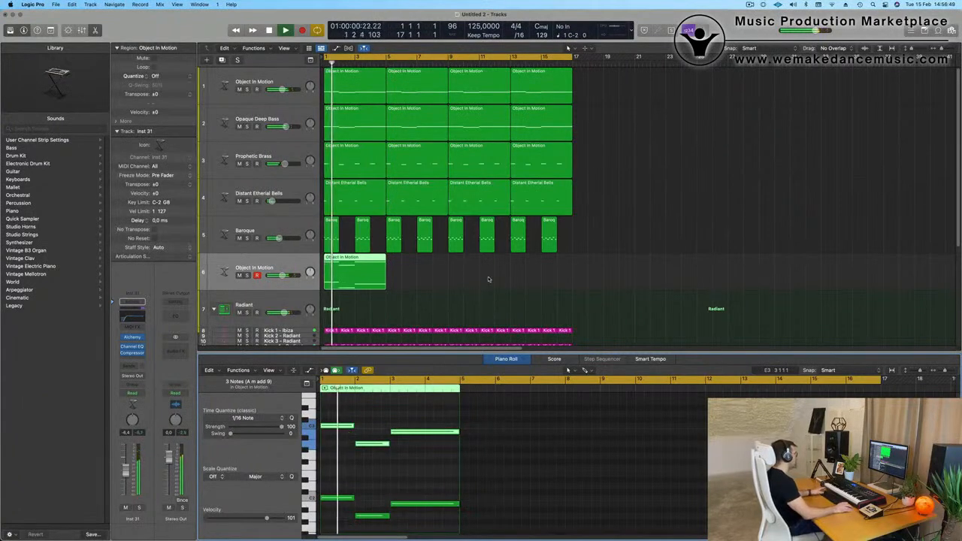
Repeat the new track's region until it fills all 16 bars, and open that track's Alchemy instrument.
{"action": "key", "text": "space"}
{"action": "key", "text": "space"}
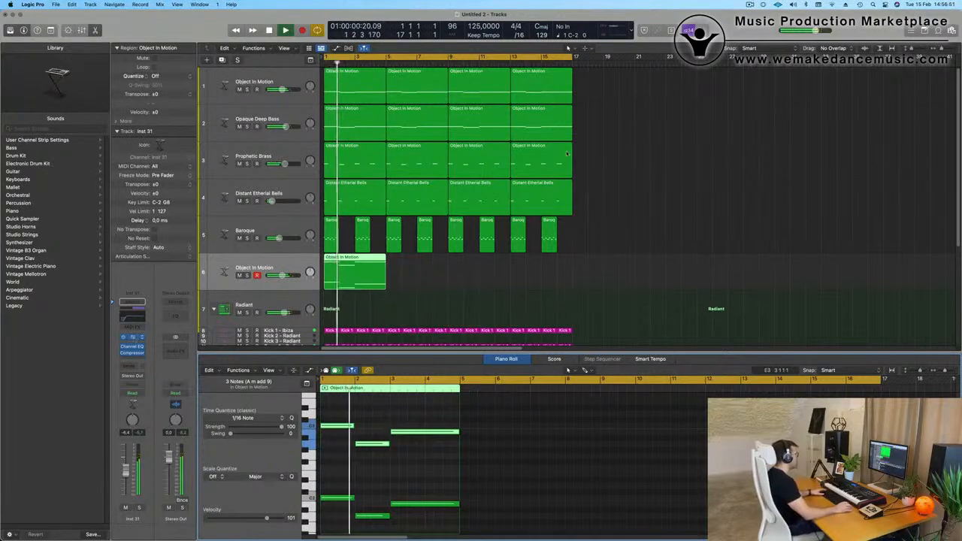
{"action": "left_click", "coordinate": [133, 339]}
{"action": "left_click_drag", "start_coordinate": [530, 121], "coordinate": [796, 120]}
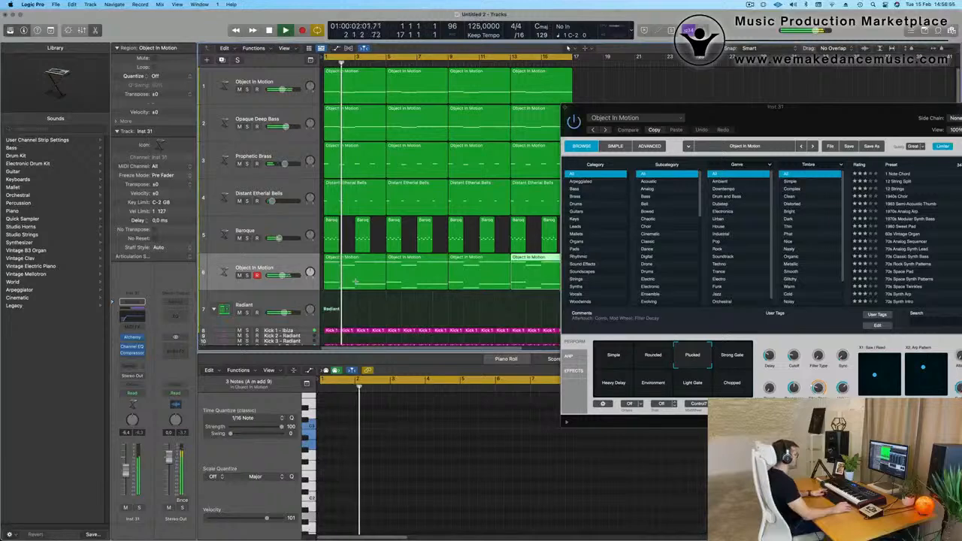
Filter the Alchemy presets to Pads and load Cirrus Clouds on the new track.
{"action": "left_click_drag", "start_coordinate": [803, 119], "coordinate": [606, 108]}
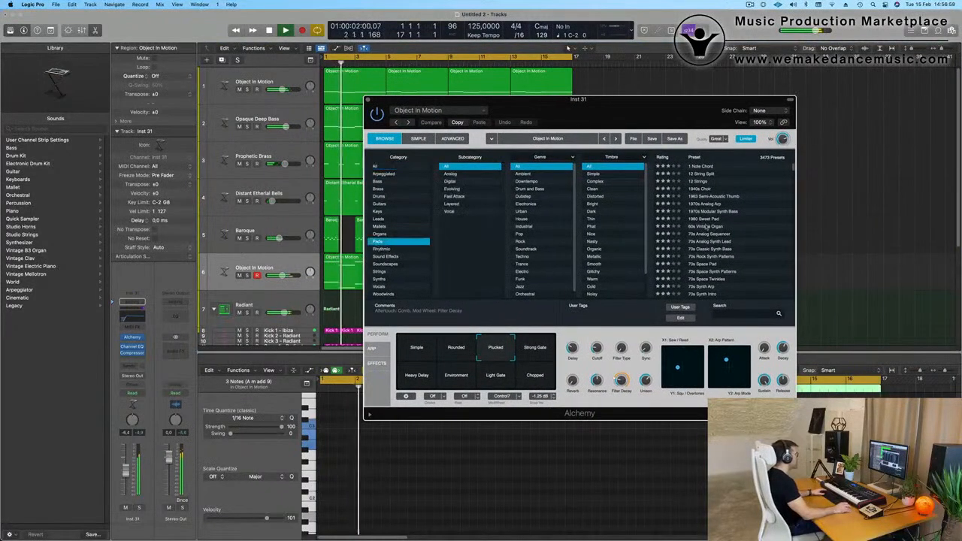
{"action": "left_click", "coordinate": [399, 241]}
{"action": "scroll", "coordinate": [704, 239], "scroll_direction": "down", "scroll_amount": 3}
{"action": "scroll", "coordinate": [704, 239], "scroll_direction": "down", "scroll_amount": 15}
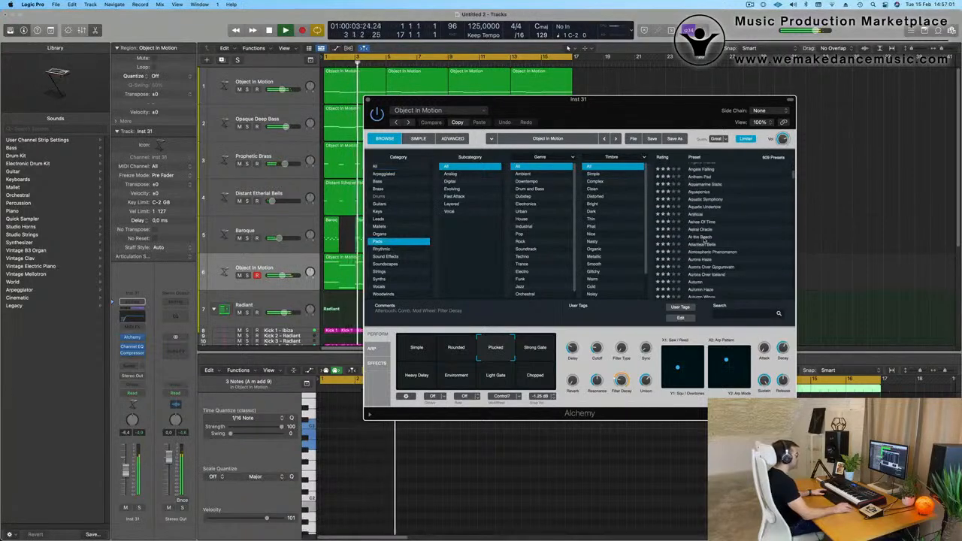
{"action": "left_click", "coordinate": [703, 235]}
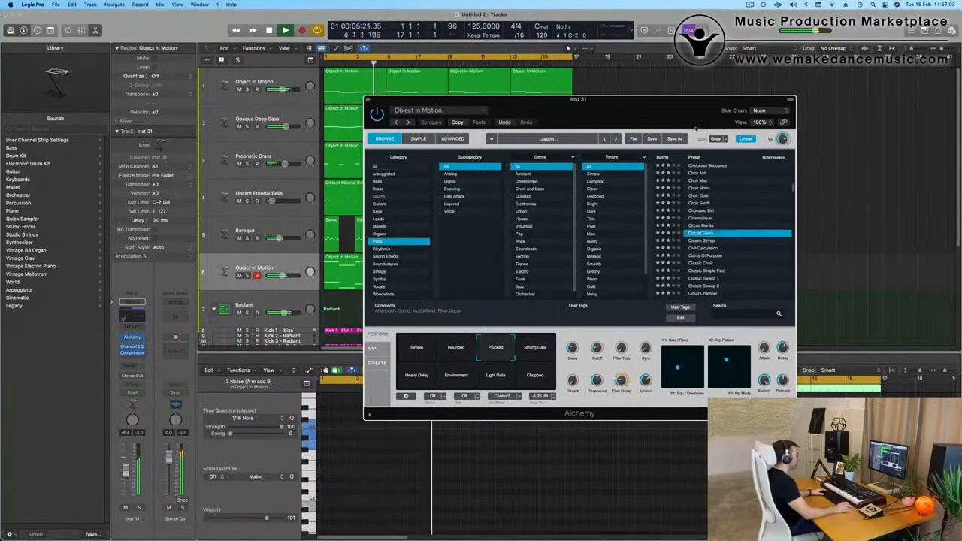
{"action": "left_click_drag", "start_coordinate": [639, 110], "coordinate": [723, 104]}
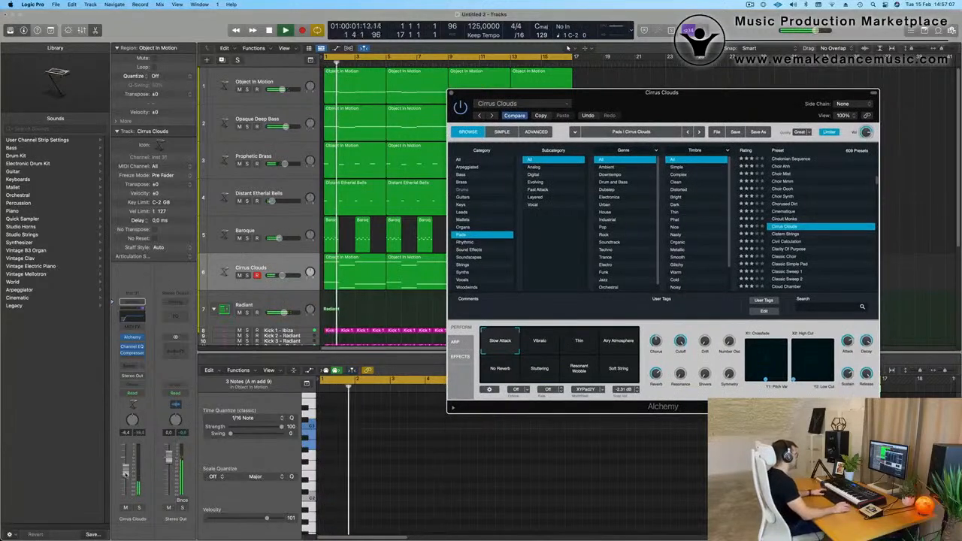
Audition the Vibrato variation of Cirrus Clouds from the start, with the track volume at -2.4 dB.
{"action": "left_click", "coordinate": [418, 345]}
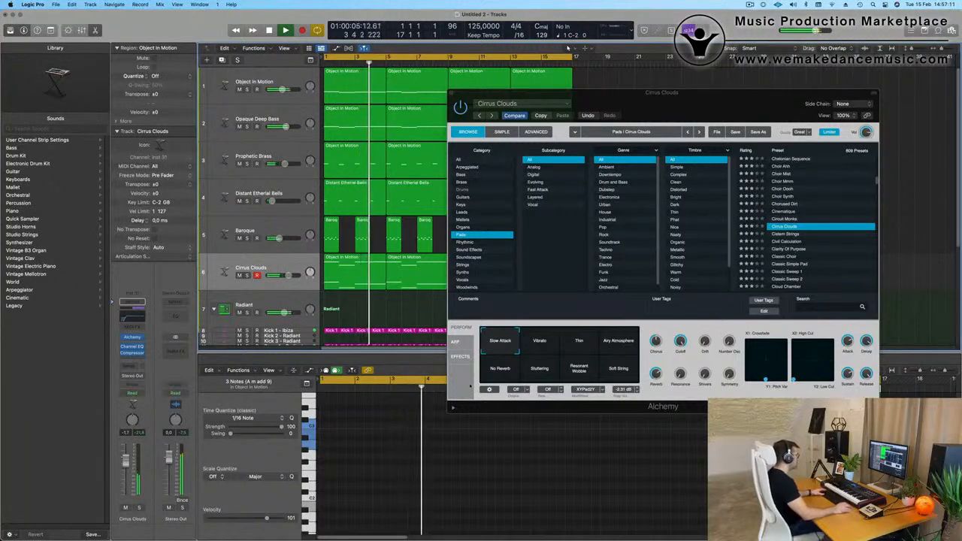
{"action": "left_click", "coordinate": [549, 345]}
{"action": "key", "text": "space"}
{"action": "key", "text": "space"}
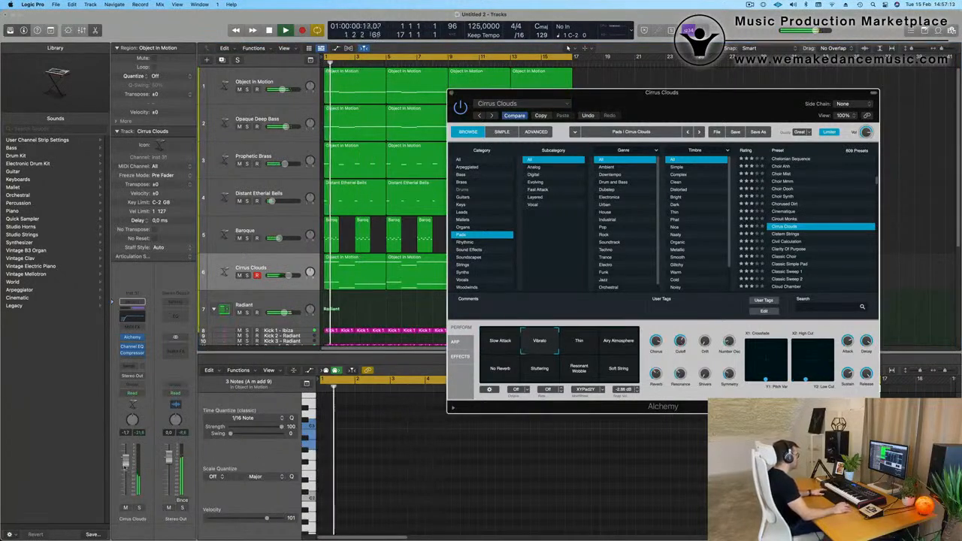
{"action": "left_click", "coordinate": [412, 343]}
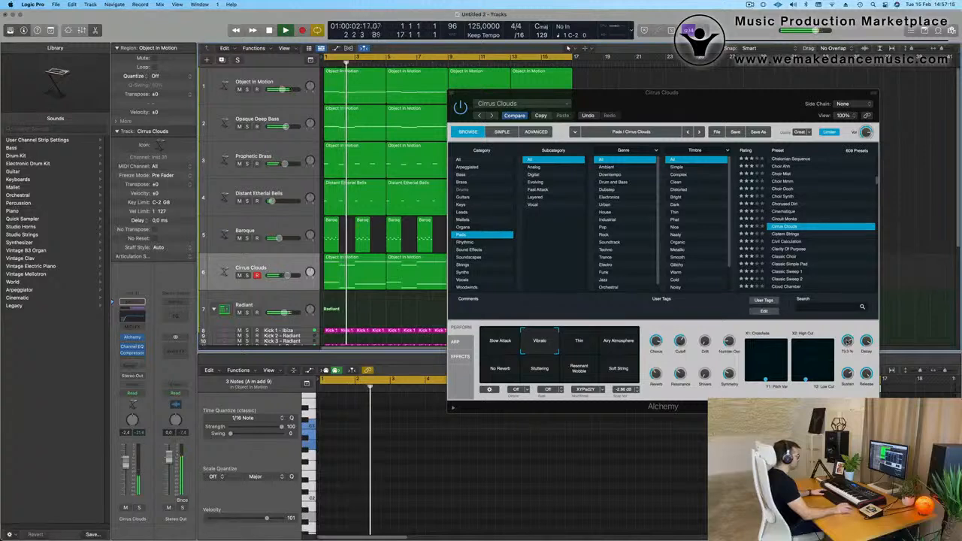
Audition the Thin variation of Cirrus Clouds from the start, setting its Sustain to 71%.
{"action": "left_click", "coordinate": [602, 350]}
{"action": "key", "text": "space"}
{"action": "key", "text": "space"}
{"action": "left_click", "coordinate": [595, 351]}
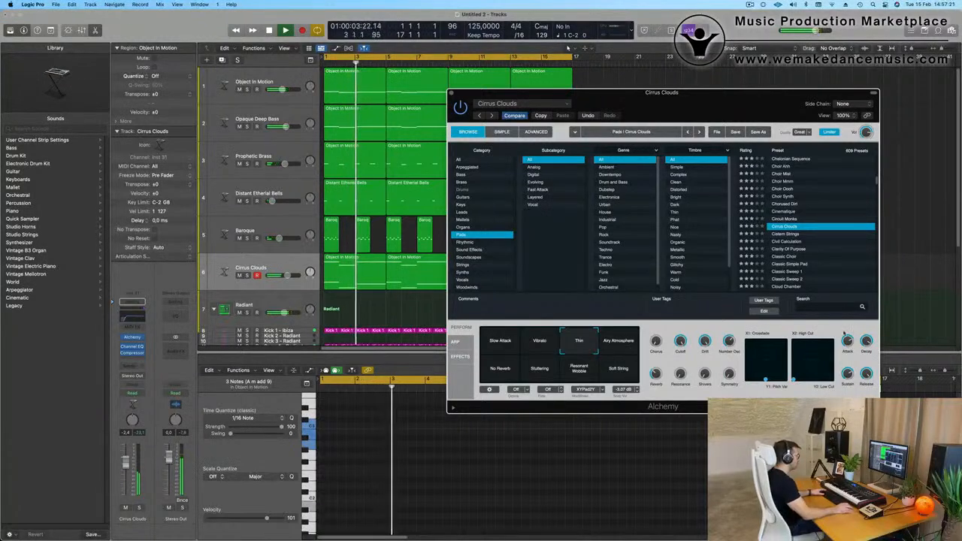
{"action": "key", "text": "space"}
{"action": "key", "text": "space"}
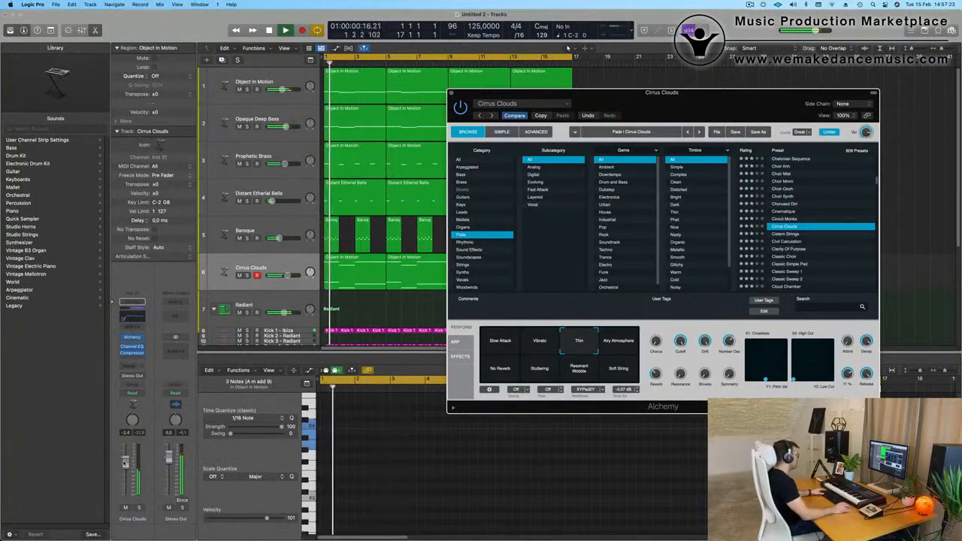
Try the No Reverb variation with the track volume at -4.0 dB, and replace Cirrus Clouds with the Cistern Strings preset.
{"action": "left_click", "coordinate": [502, 374]}
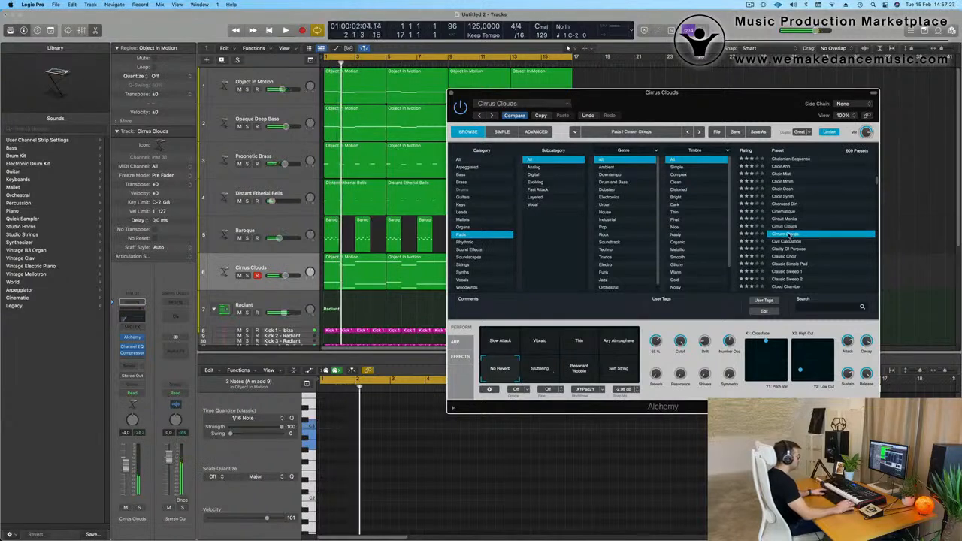
{"action": "key", "text": "space"}
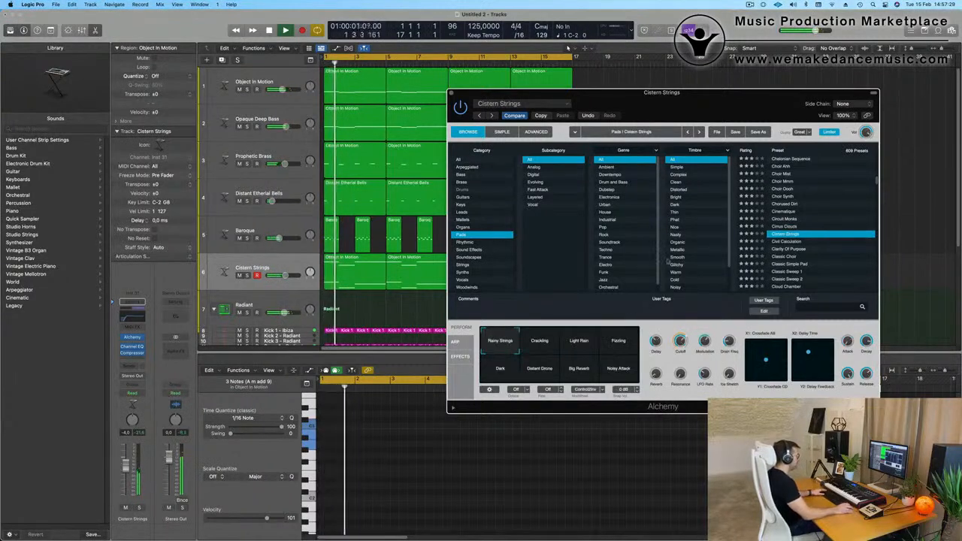
{"action": "left_click_drag", "start_coordinate": [734, 106], "coordinate": [619, 96]}
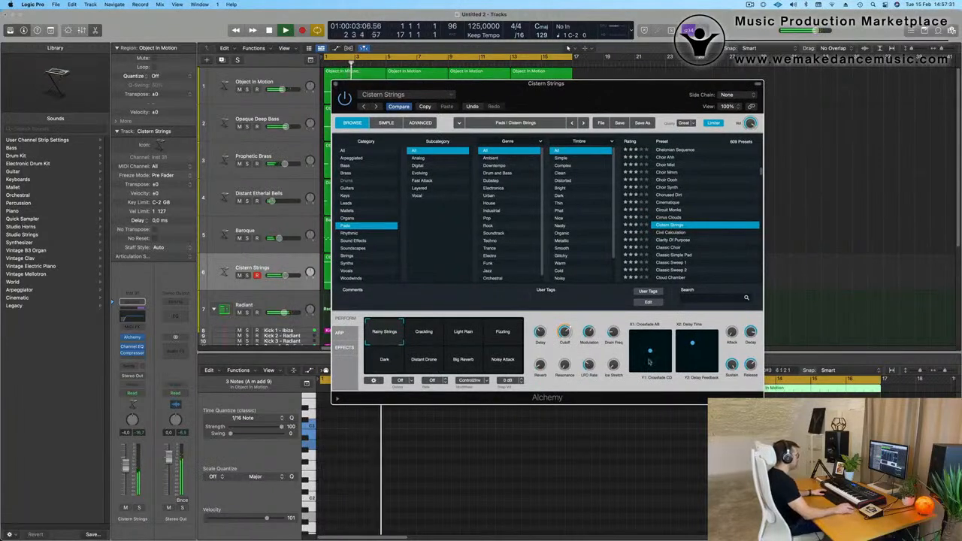
Load the Classic Sweep 1 pad preset and switch it to the Tremolo variation.
{"action": "scroll", "coordinate": [680, 264], "scroll_direction": "down", "scroll_amount": 2}
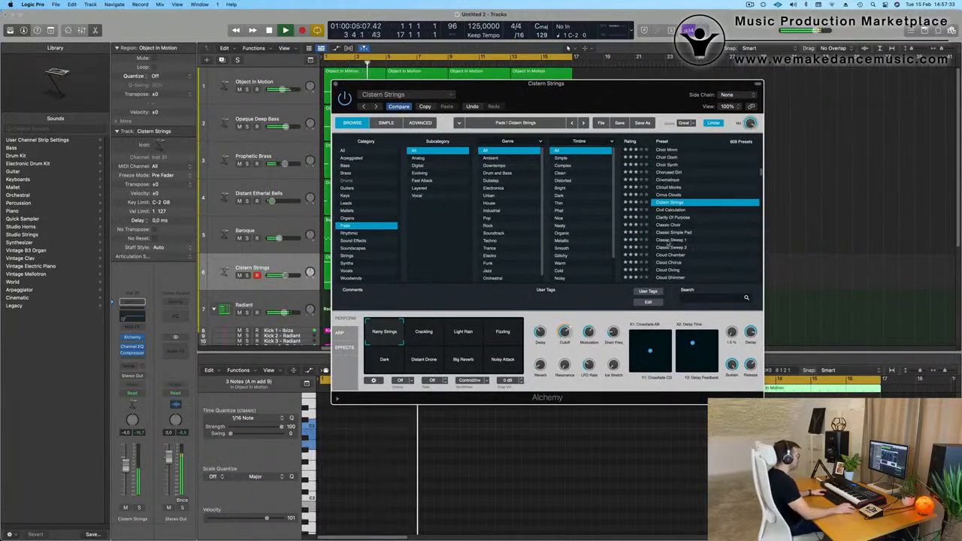
{"action": "left_click", "coordinate": [667, 240]}
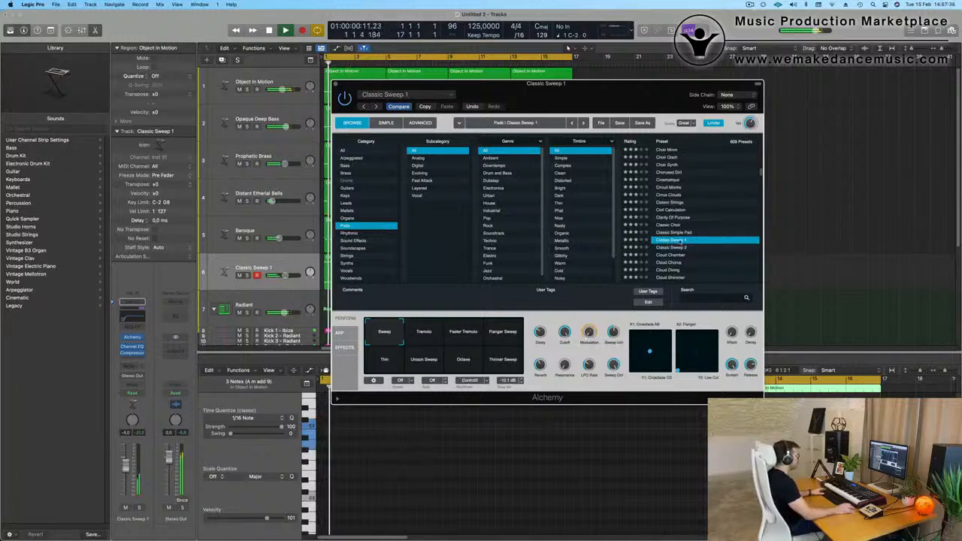
{"action": "left_click_drag", "start_coordinate": [609, 106], "coordinate": [662, 126]}
{"action": "left_click", "coordinate": [482, 359]}
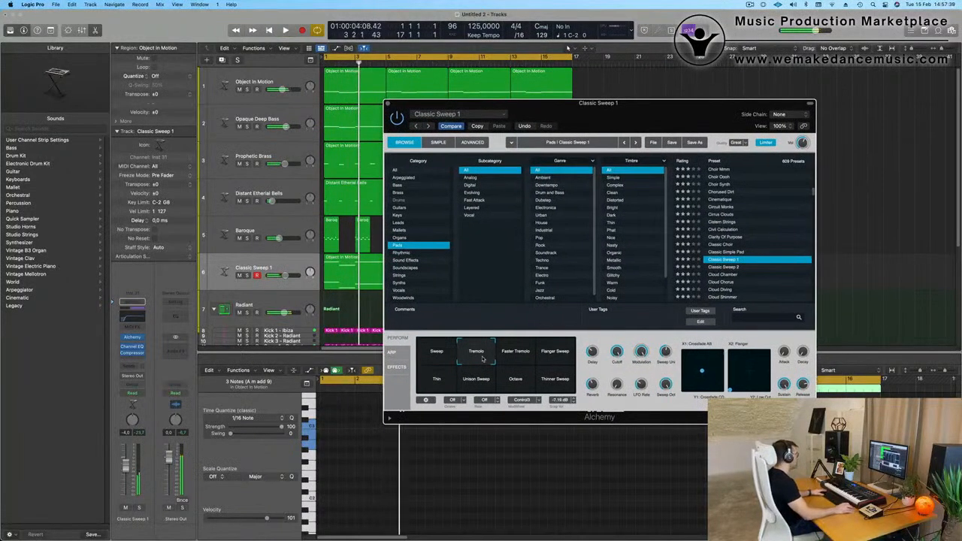
Try the Faster Tremolo and Flanger Sweep variations of Classic Sweep 1.
{"action": "left_click", "coordinate": [523, 357]}
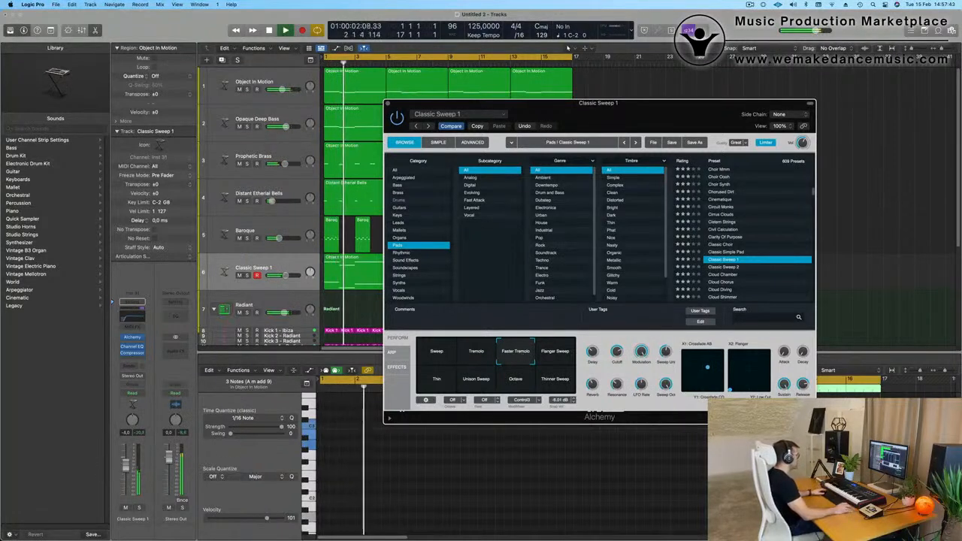
{"action": "left_click", "coordinate": [125, 471]}
{"action": "left_click", "coordinate": [562, 362]}
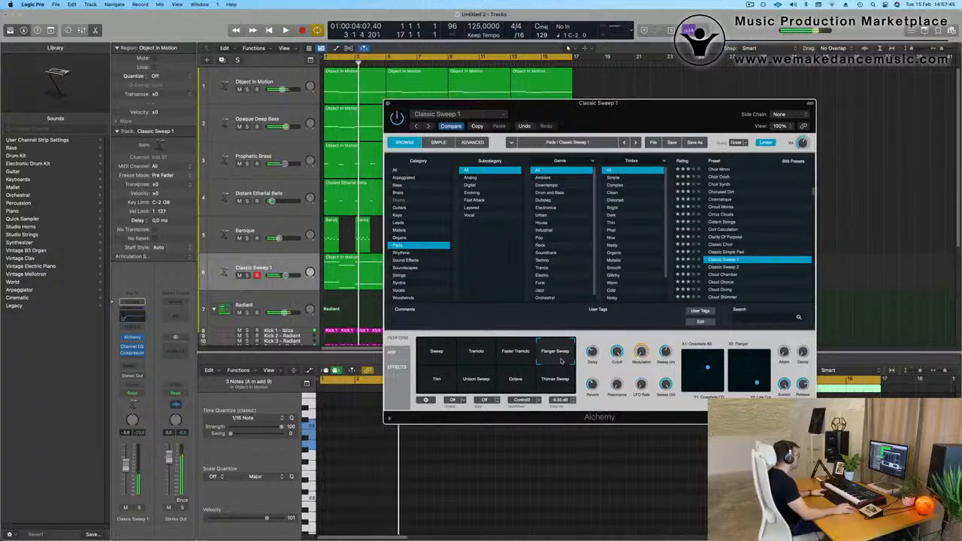
{"action": "left_click_drag", "start_coordinate": [433, 388], "coordinate": [562, 362]}
{"action": "left_click", "coordinate": [560, 351]}
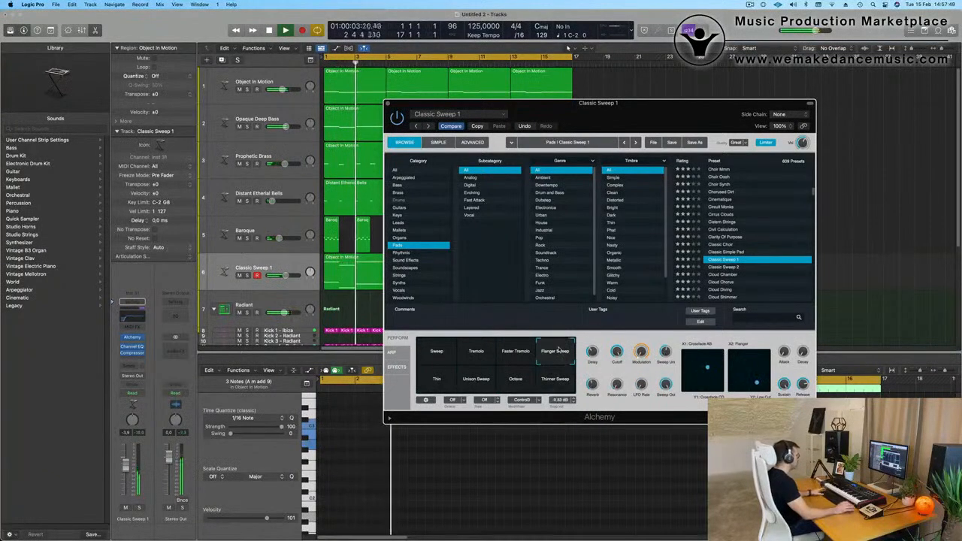
Switch Classic Sweep 1 to the Sweep variation and raise its track volume to -0.7 dB during playback.
{"action": "left_click", "coordinate": [444, 353]}
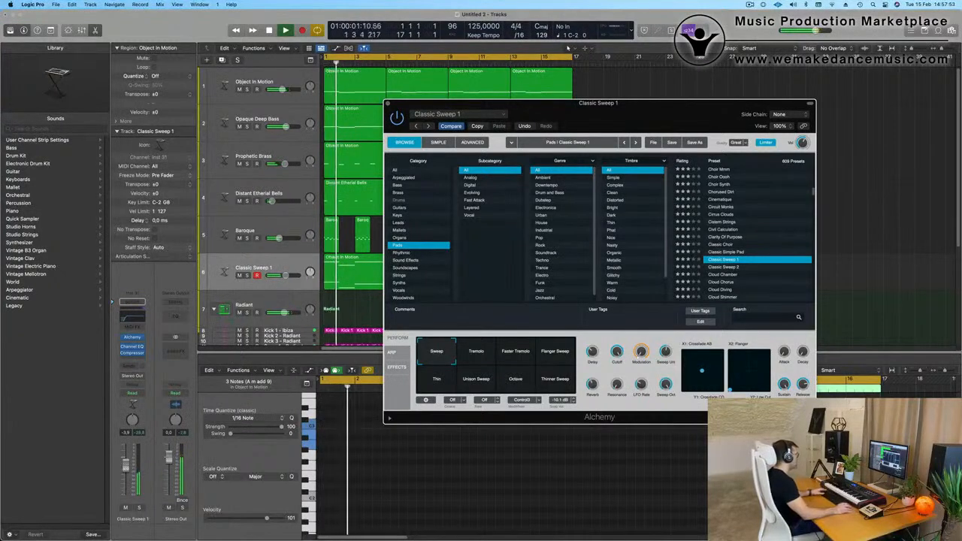
{"action": "left_click", "coordinate": [617, 352]}
{"action": "left_click", "coordinate": [618, 353]}
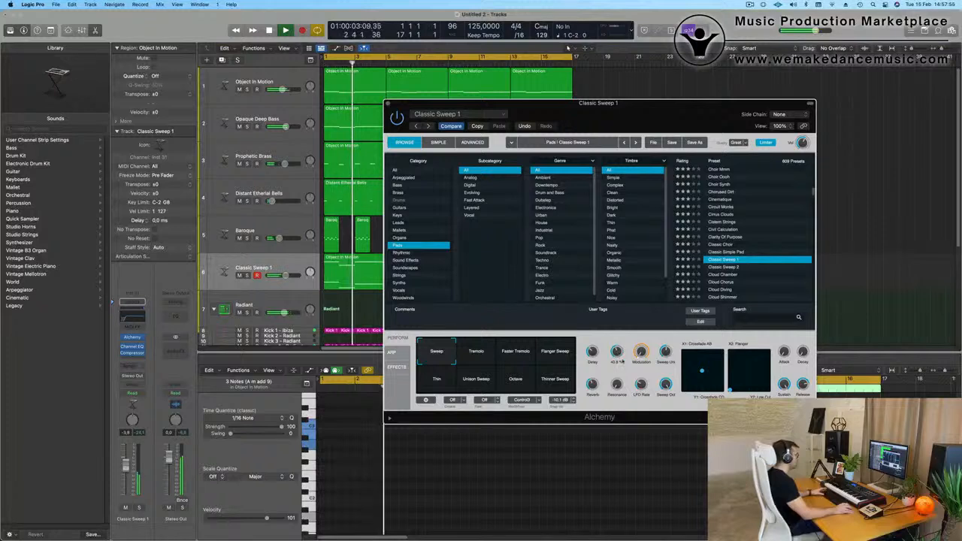
{"action": "key", "text": "space"}
{"action": "key", "text": "space"}
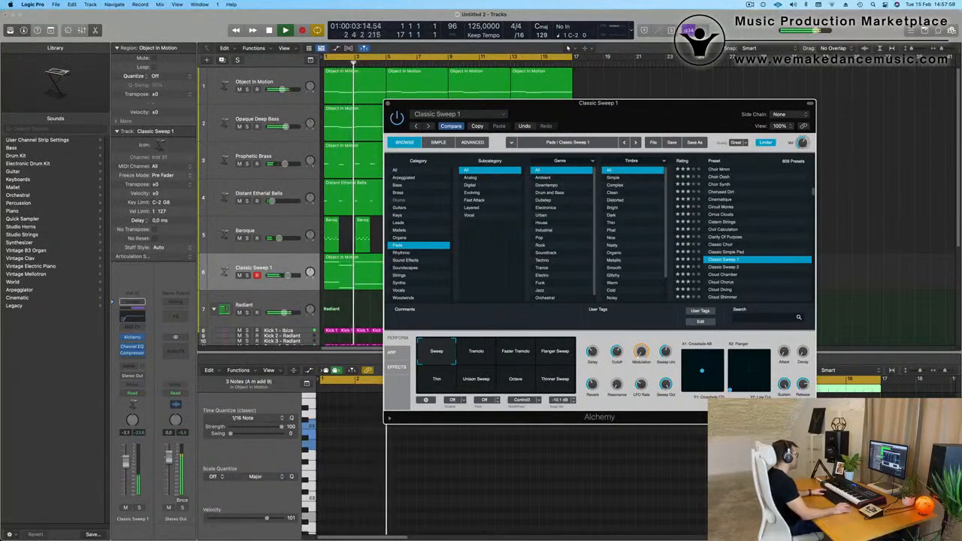
{"action": "left_click_drag", "start_coordinate": [288, 275], "coordinate": [291, 275]}
{"action": "key", "text": "space"}
{"action": "key", "text": "space"}
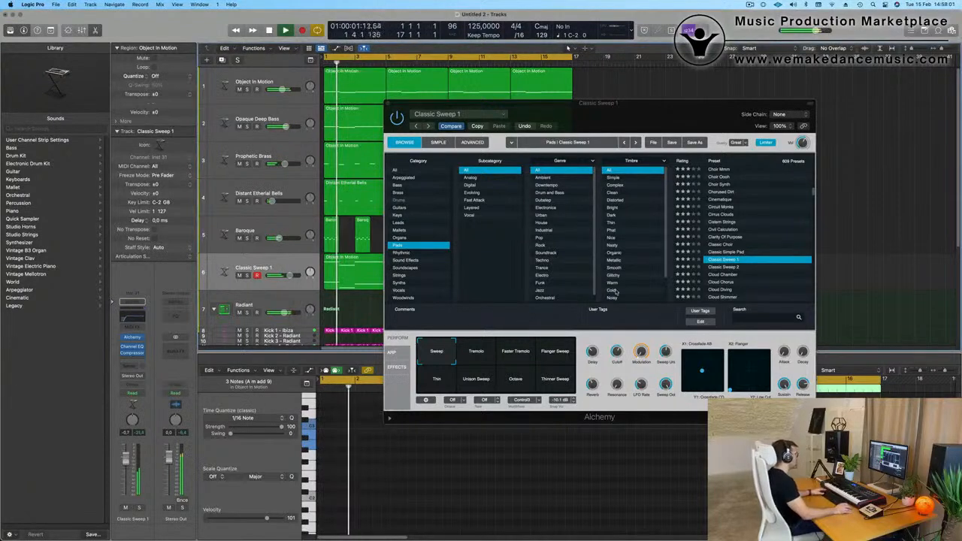
Raise the pad's Cutoff to about 66%, set the track volume to -1.1 dB and close the synth window.
{"action": "left_click_drag", "start_coordinate": [618, 352], "coordinate": [633, 235]}
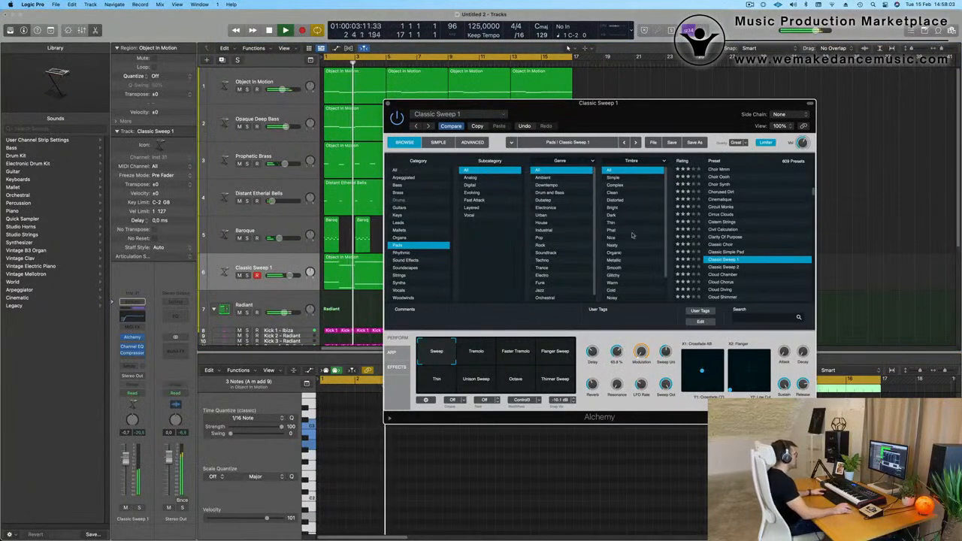
{"action": "left_click_drag", "start_coordinate": [639, 104], "coordinate": [651, 97]}
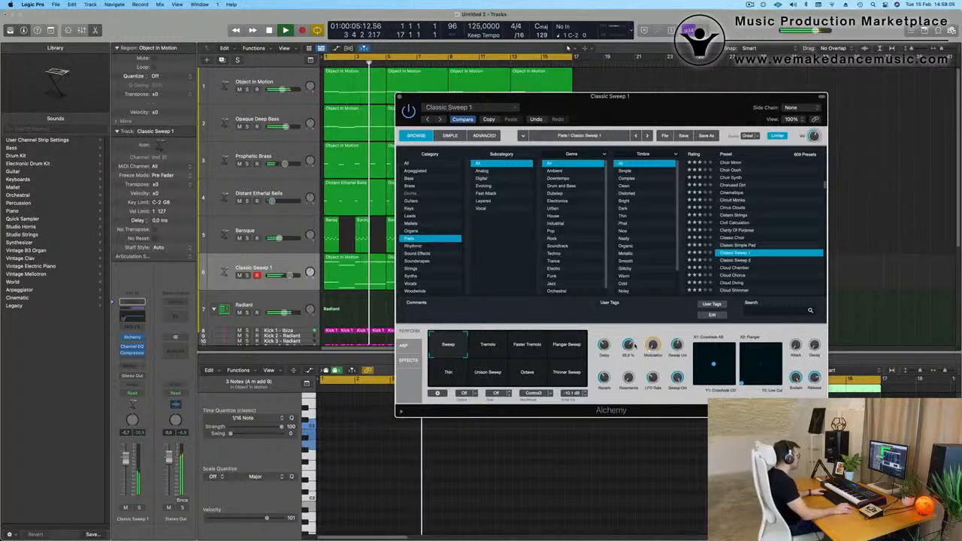
{"action": "left_click_drag", "start_coordinate": [290, 276], "coordinate": [290, 276]}
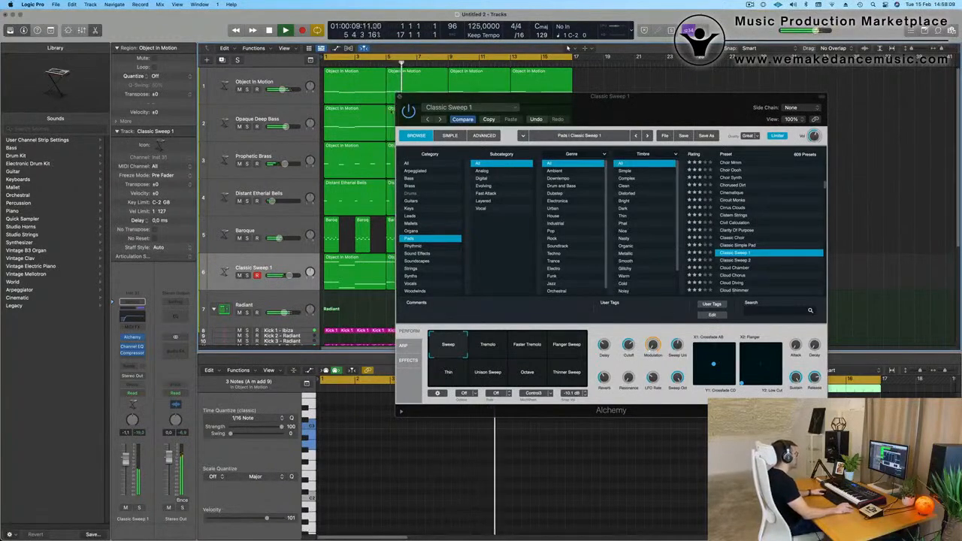
{"action": "left_click", "coordinate": [399, 96]}
Briefly solo the Classic Sweep 1 track and check its regions while the loop plays.
{"action": "left_click", "coordinate": [246, 275]}
{"action": "left_click", "coordinate": [246, 275]}
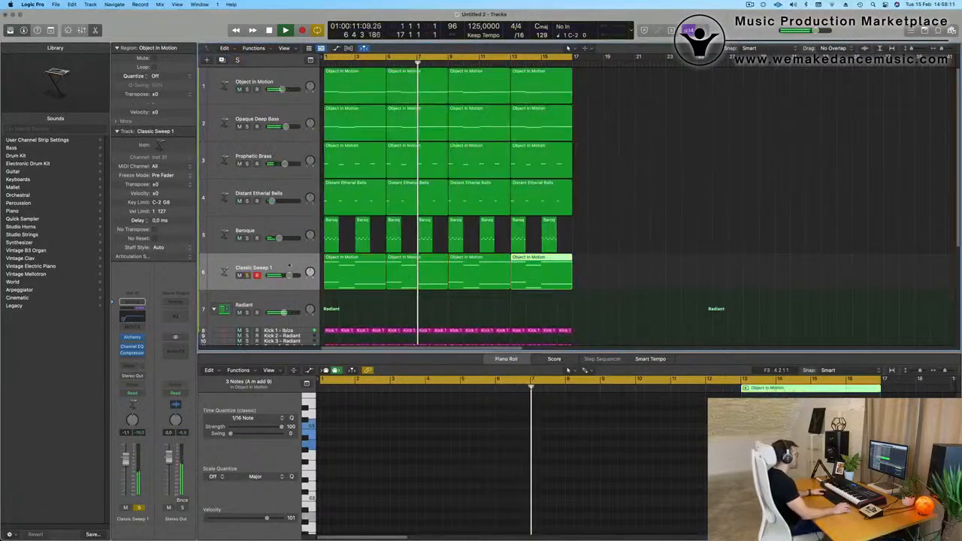
{"action": "left_click", "coordinate": [290, 266]}
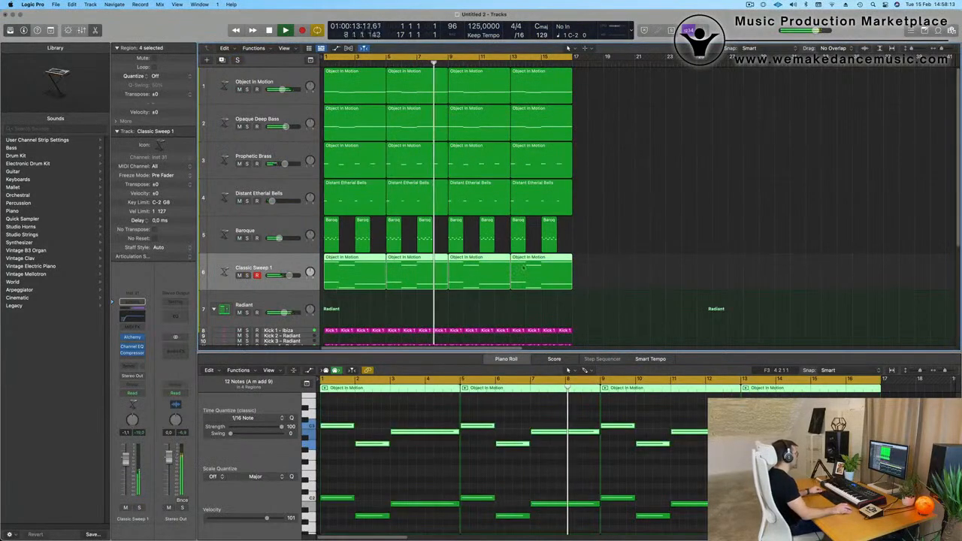
{"action": "scroll", "coordinate": [524, 267], "scroll_direction": "down", "scroll_amount": 2}
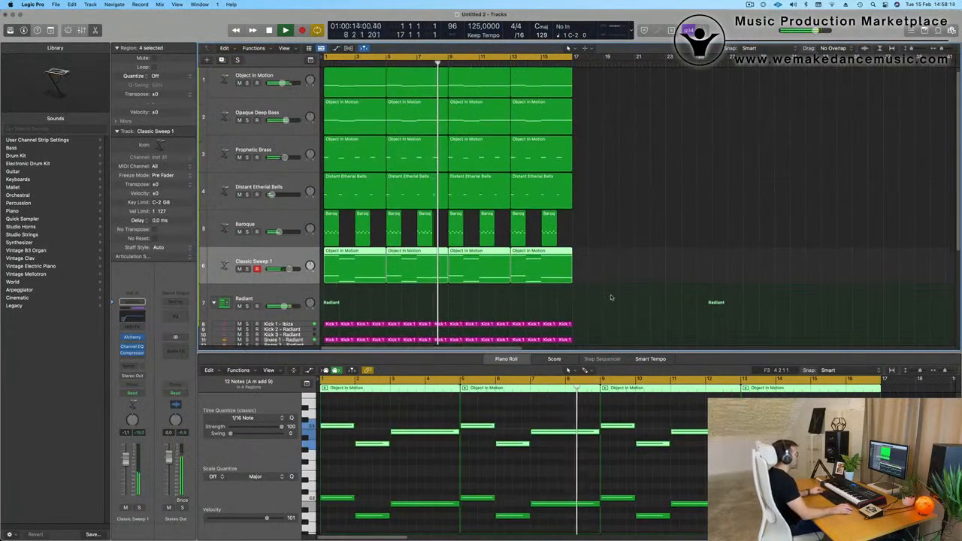
{"action": "scroll", "coordinate": [637, 199], "scroll_direction": "up", "scroll_amount": 2}
{"action": "left_click", "coordinate": [634, 199]}
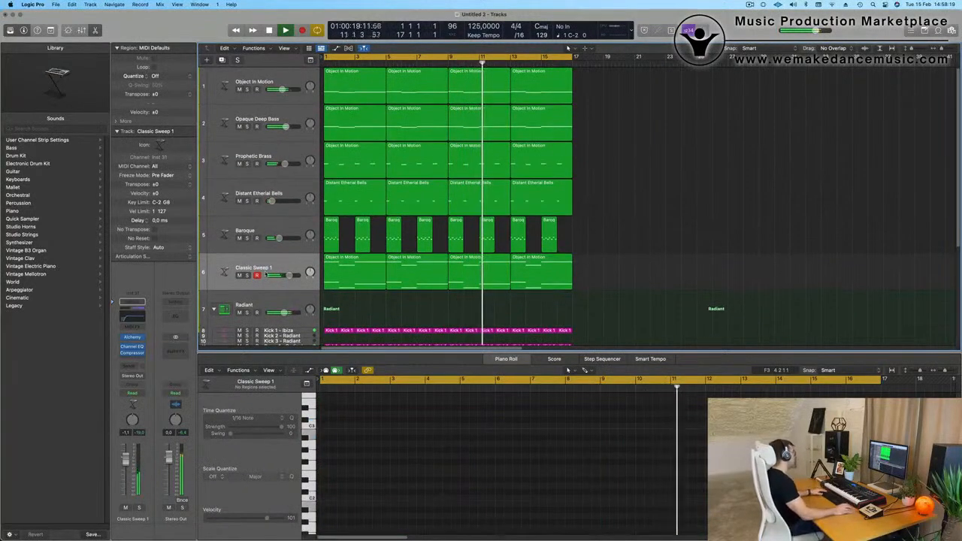
{"action": "left_click", "coordinate": [267, 275]}
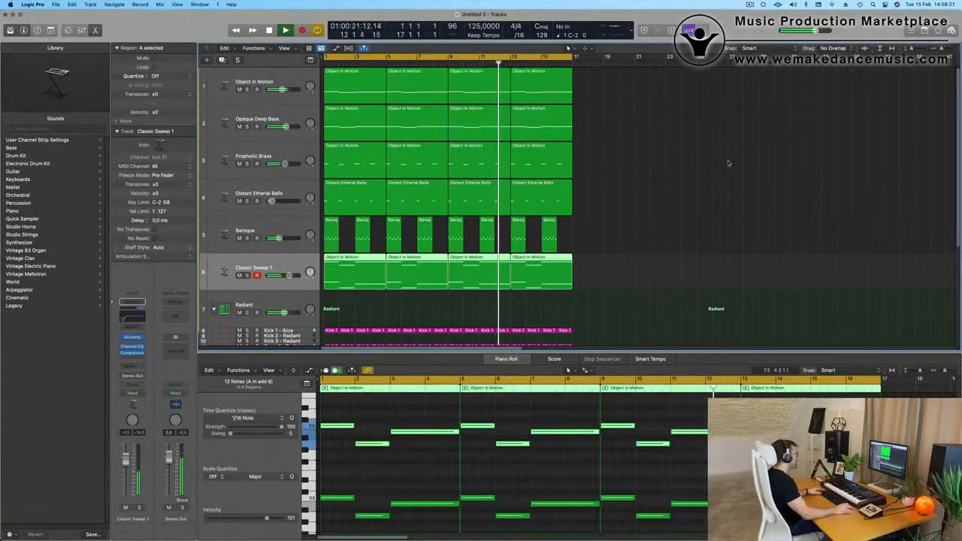
Repeat the regions of all tracks once so the 16-bar arrangement continues up to bar 33.
{"action": "key", "text": "super+a"}
{"action": "key", "text": "super+r"}
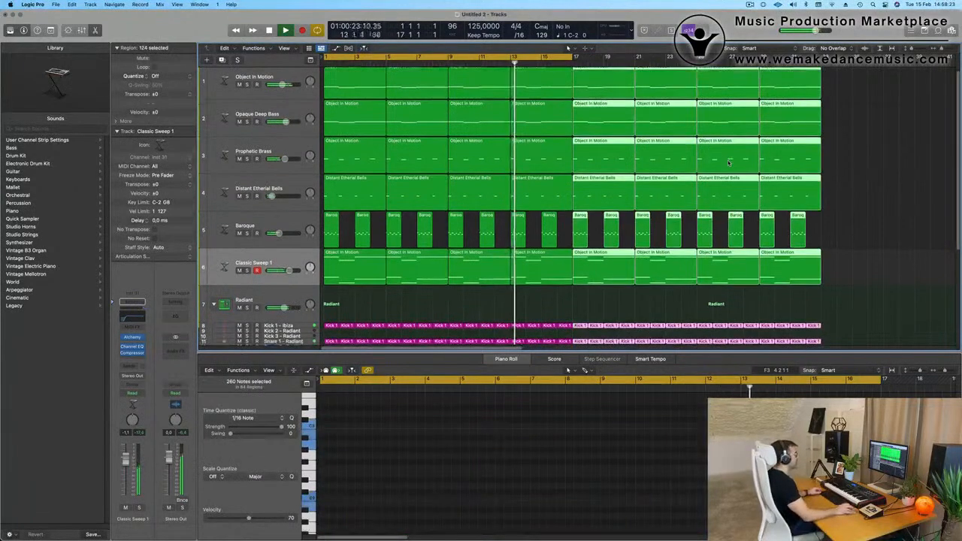
{"action": "key", "text": "super+Left"}
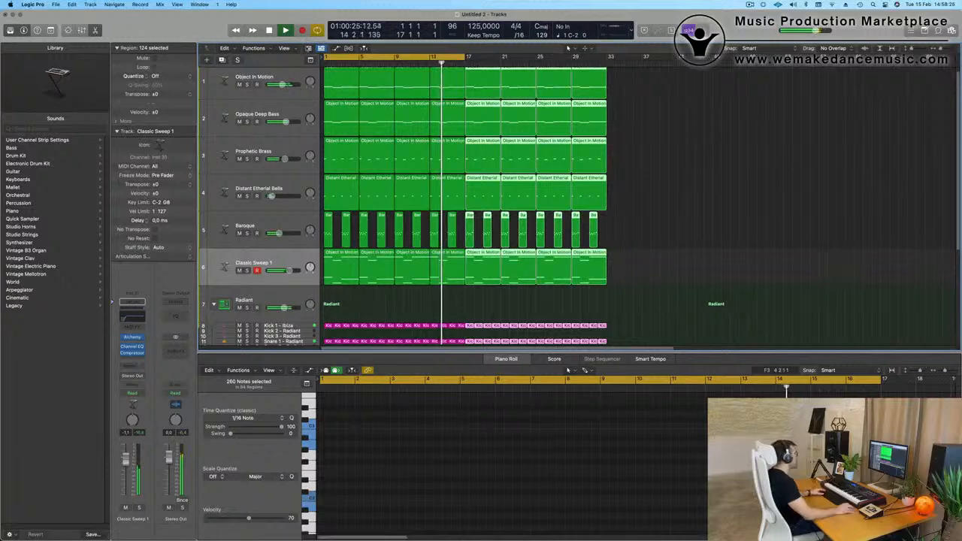
Show the secondary ruler above the tracks and extend the cycle range to bar 33.
{"action": "left_click", "coordinate": [284, 48]}
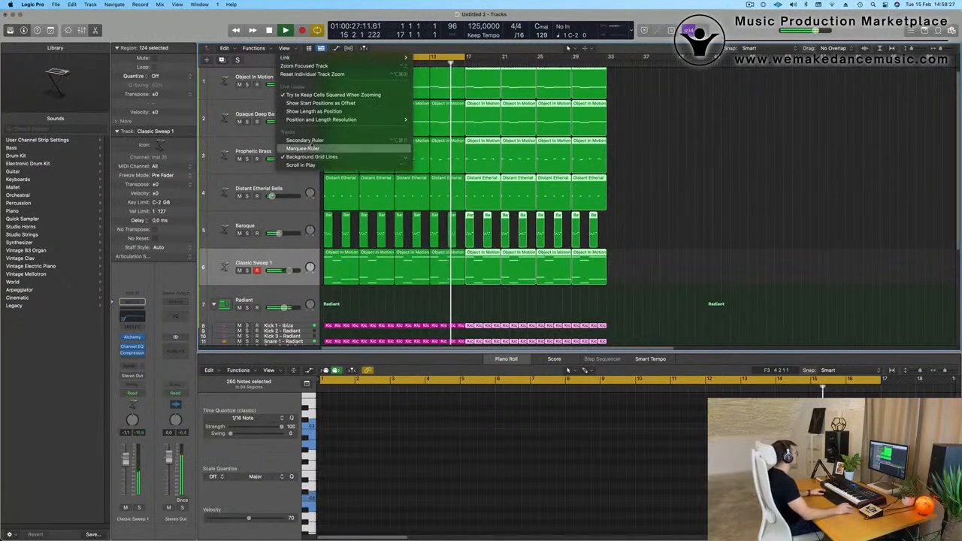
{"action": "left_click", "coordinate": [304, 139]}
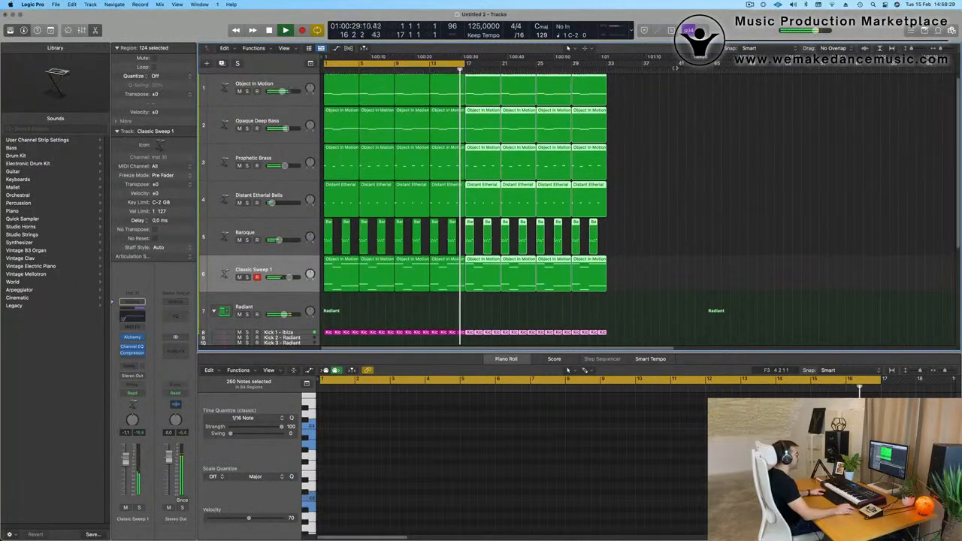
{"action": "left_click", "coordinate": [699, 141]}
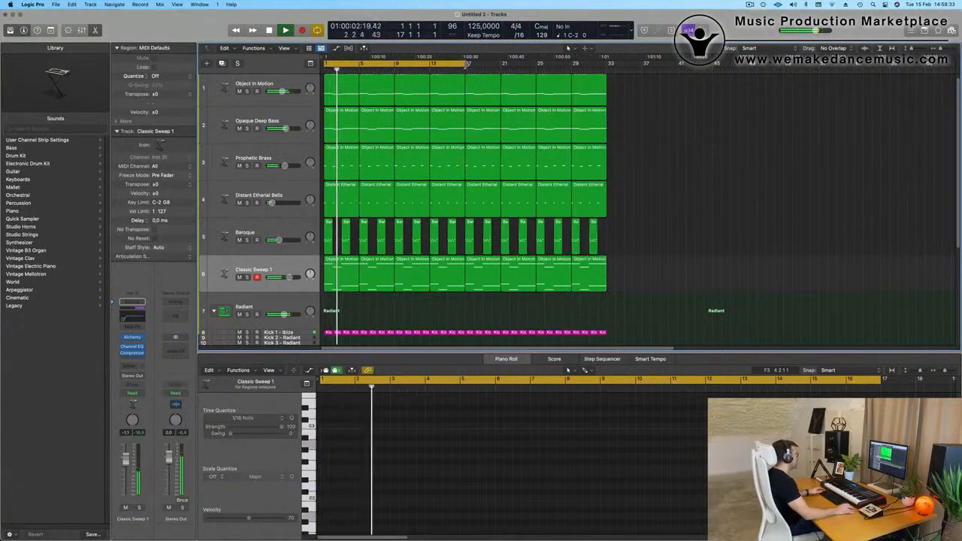
{"action": "left_click_drag", "start_coordinate": [464, 64], "coordinate": [609, 80]}
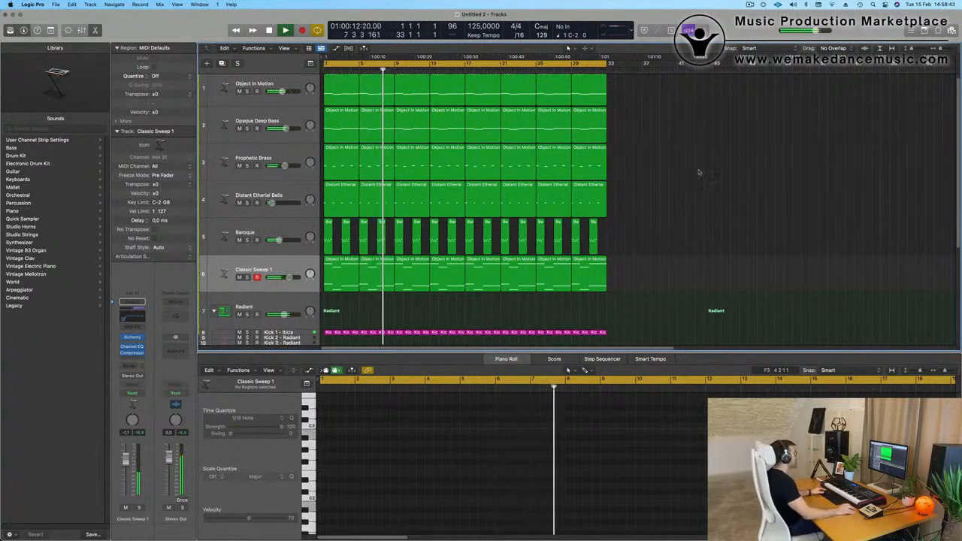
Play the 32-bar arrangement from the start, briefly soloing the Classic Sweep 1 pad.
{"action": "key", "text": "Return"}
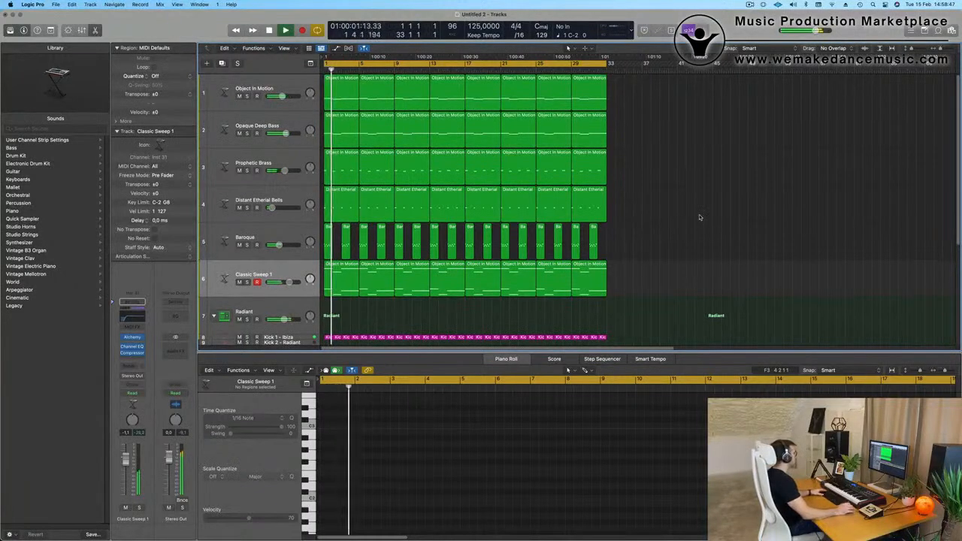
{"action": "left_click", "coordinate": [247, 282]}
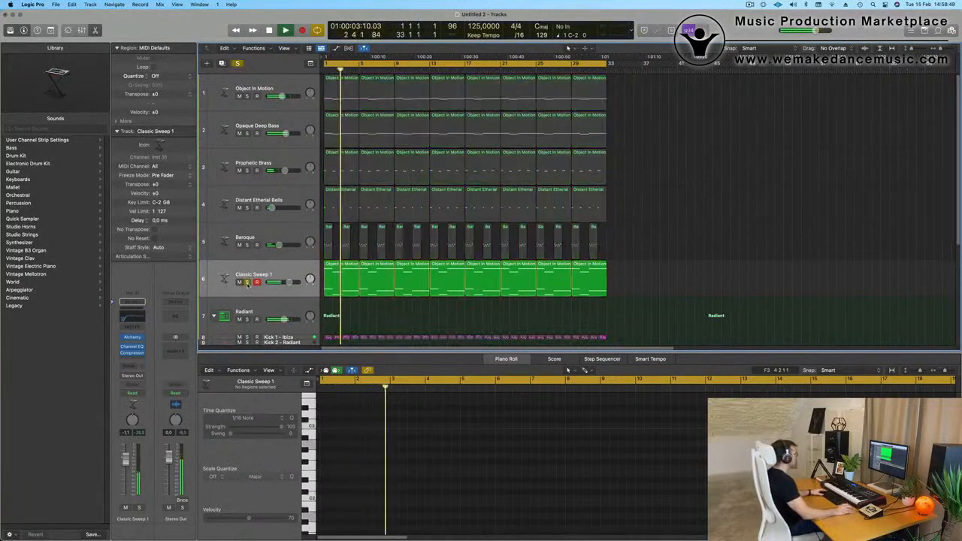
{"action": "left_click", "coordinate": [247, 283]}
{"action": "left_click", "coordinate": [256, 275]}
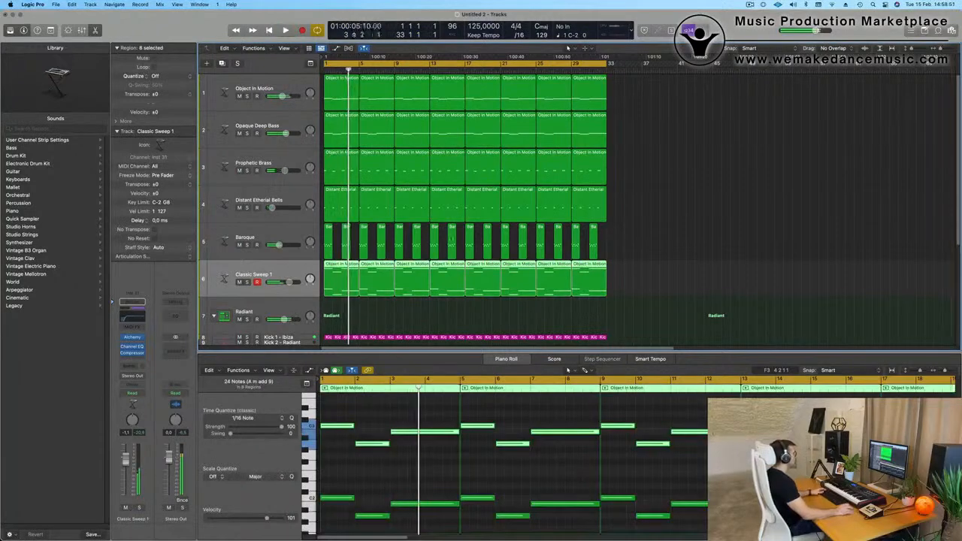
{"action": "key", "text": "Return"}
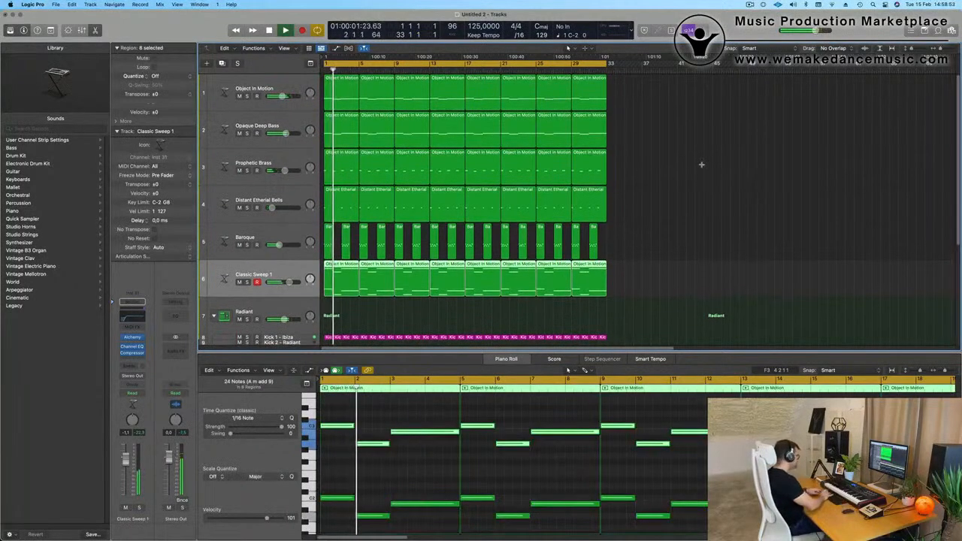
Repeat the regions of all tracks again up to bar 65 and extend the cycle range to match.
{"action": "key", "text": "super+a"}
{"action": "key", "text": "super+r"}
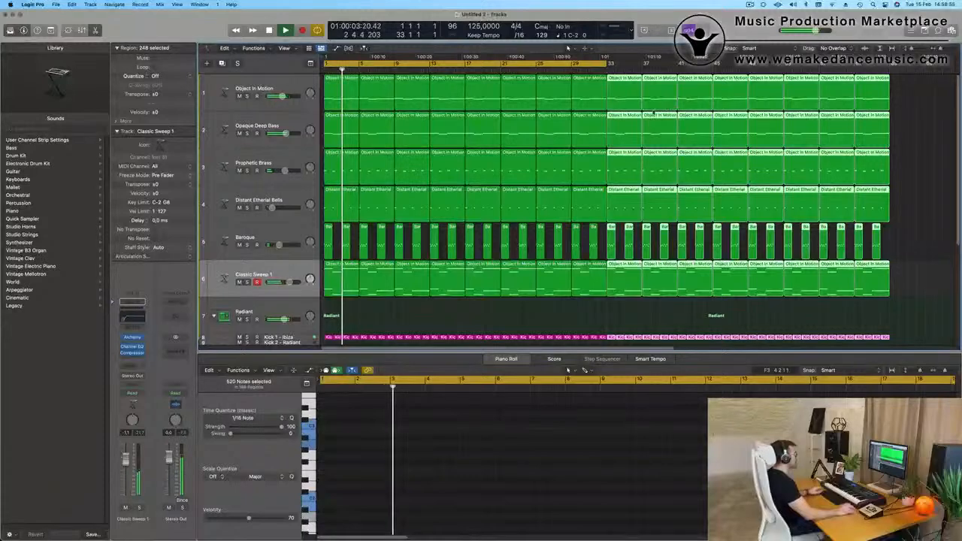
{"action": "key", "text": "super+Left"}
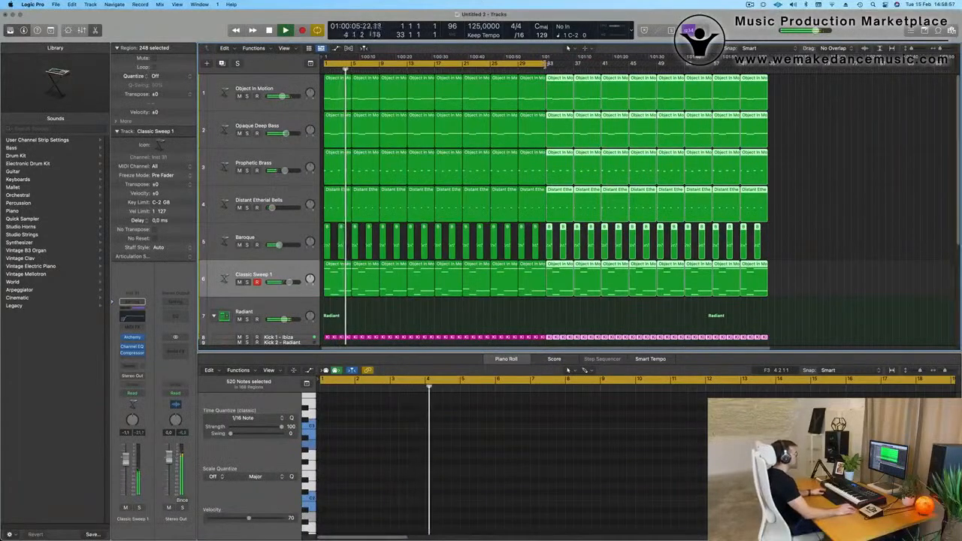
{"action": "left_click_drag", "start_coordinate": [549, 63], "coordinate": [769, 78]}
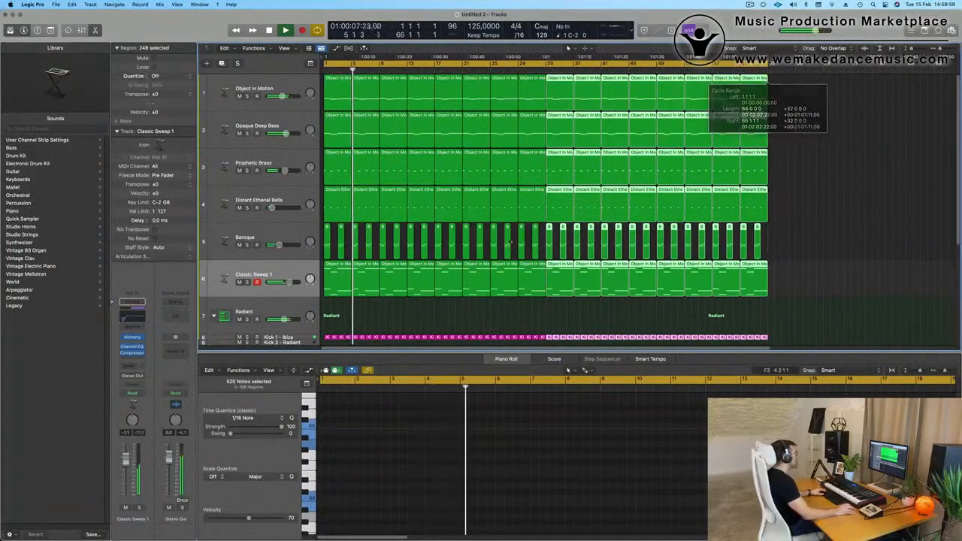
Duplicate the Classic Sweep 1 track without its regions and open the copy's Alchemy instrument.
{"action": "left_click", "coordinate": [229, 279]}
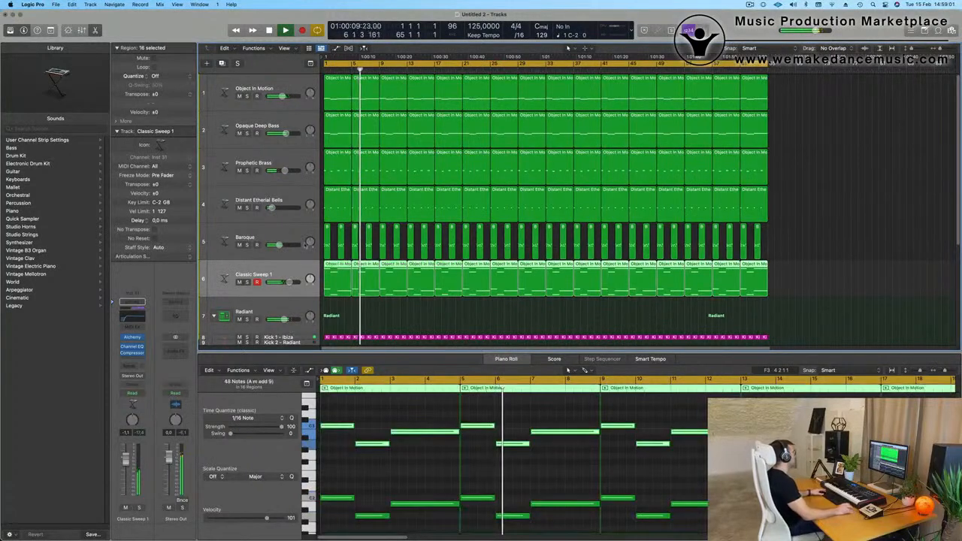
{"action": "key", "text": "super+d"}
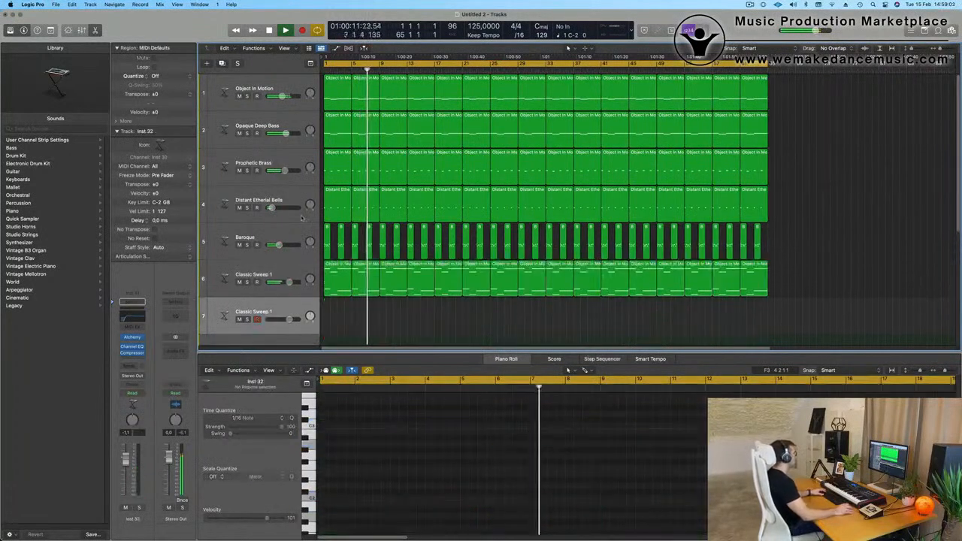
{"action": "left_click", "coordinate": [132, 337]}
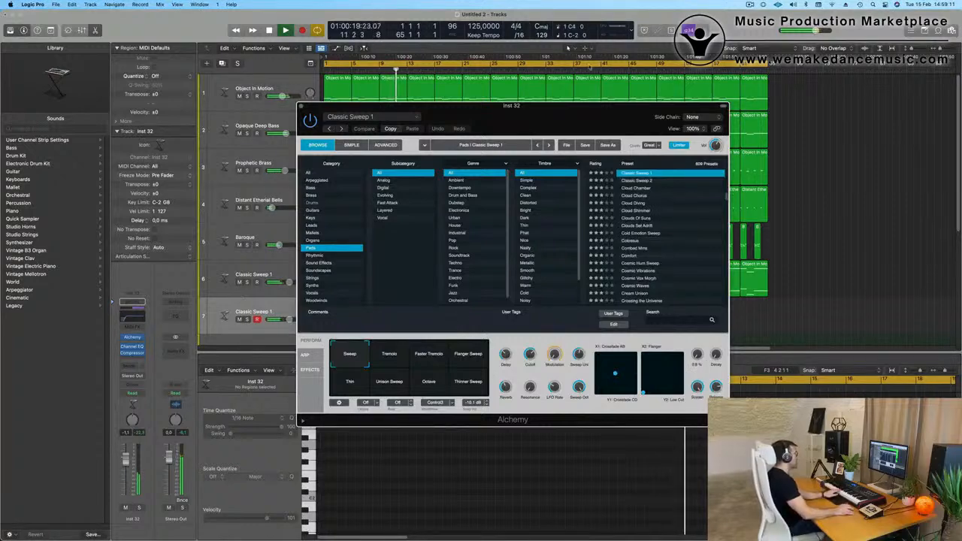
{"action": "left_click_drag", "start_coordinate": [592, 106], "coordinate": [659, 115]}
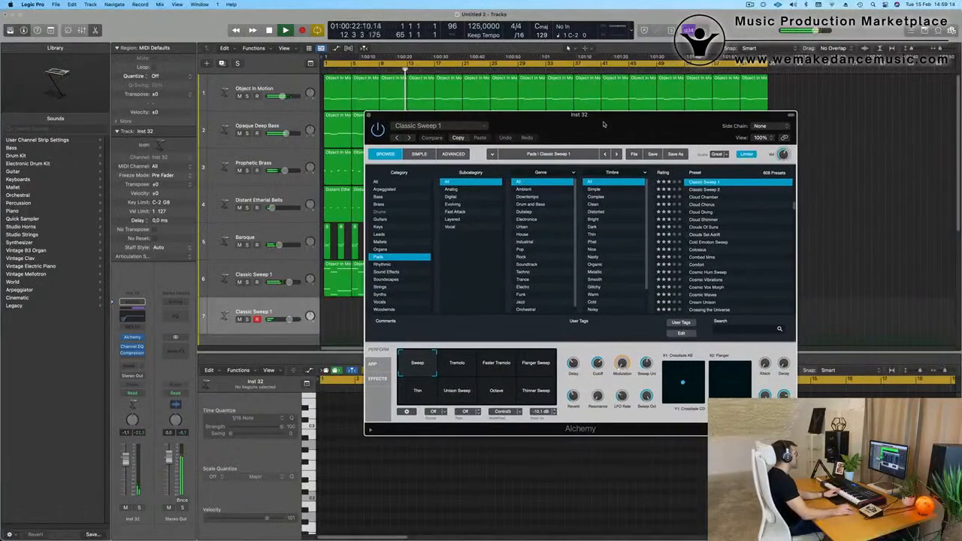
Try the Colossus preset on the new track, and replace it with Brassy Jazz Ensemble from the Fast Attack pads.
{"action": "left_click", "coordinate": [698, 252]}
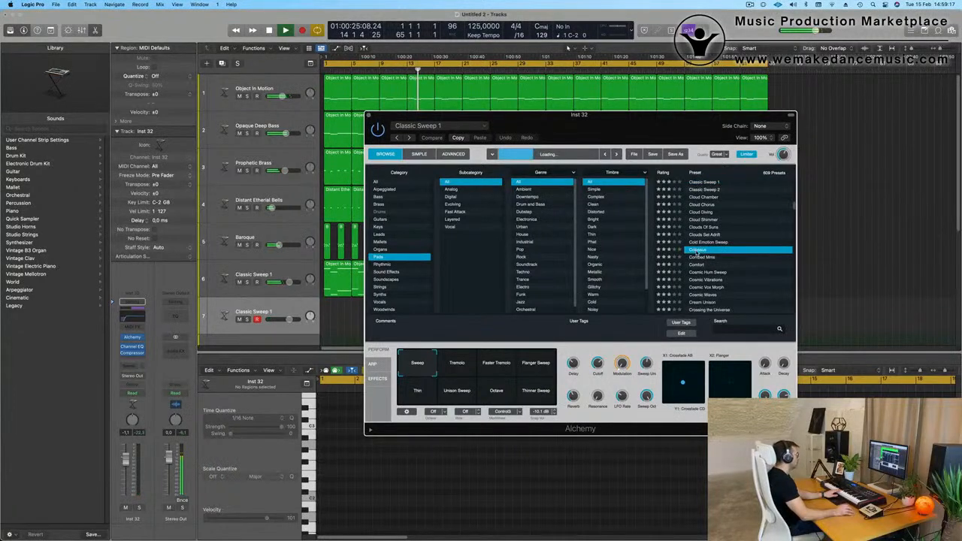
{"action": "left_click", "coordinate": [455, 212]}
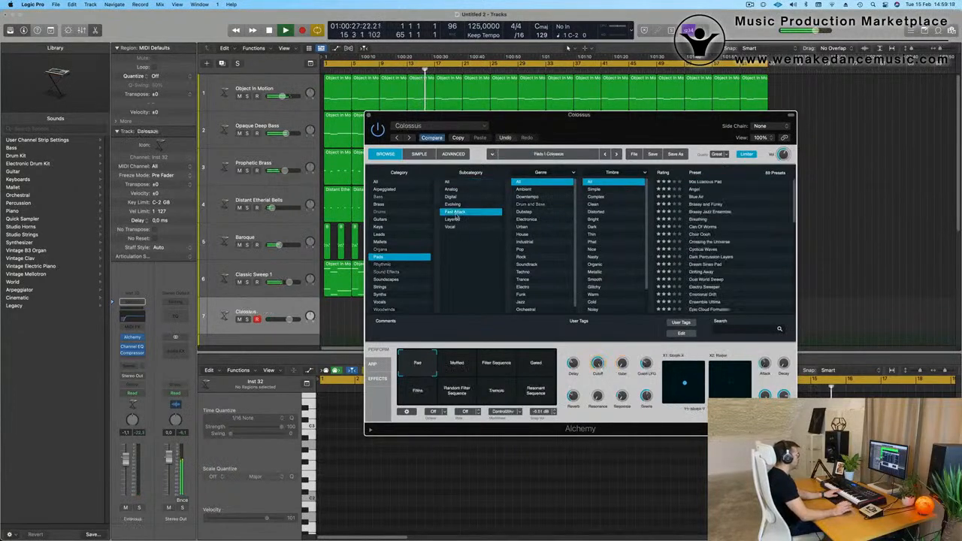
{"action": "left_click", "coordinate": [703, 213]}
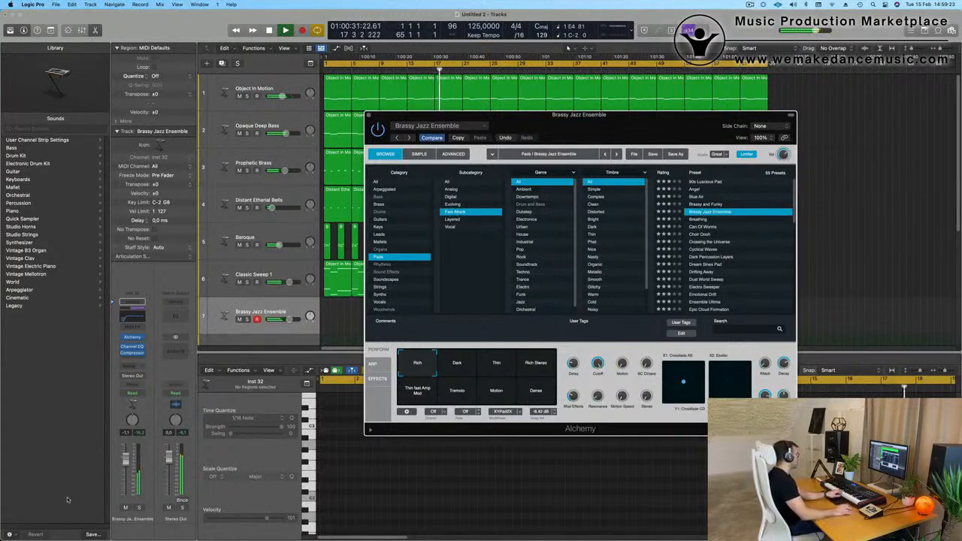
Lower the Brassy Jazz Ensemble track's volume and add a send to Bus 5 on its channel strip.
{"action": "left_click_drag", "start_coordinate": [281, 319], "coordinate": [279, 320]}
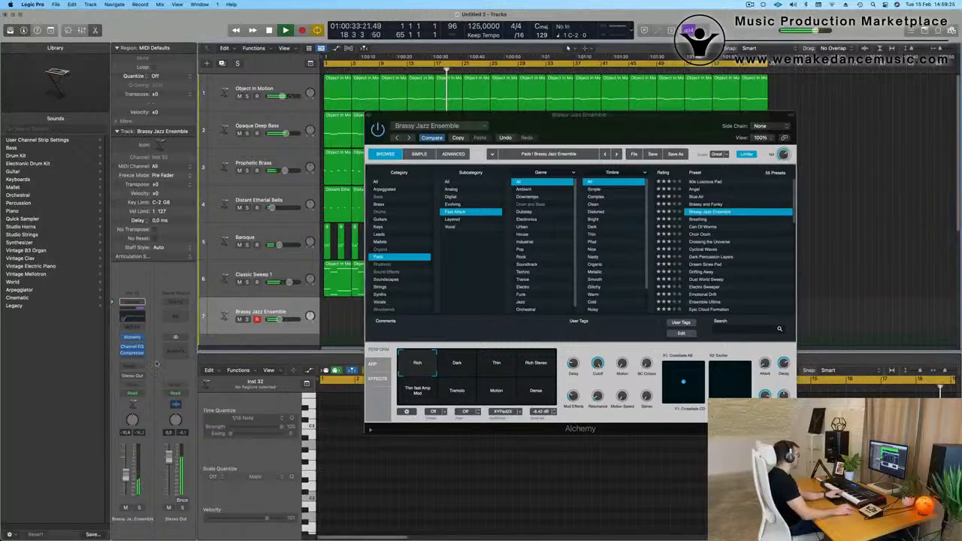
{"action": "left_click", "coordinate": [129, 374]}
{"action": "mouse_move", "coordinate": [150, 378]}
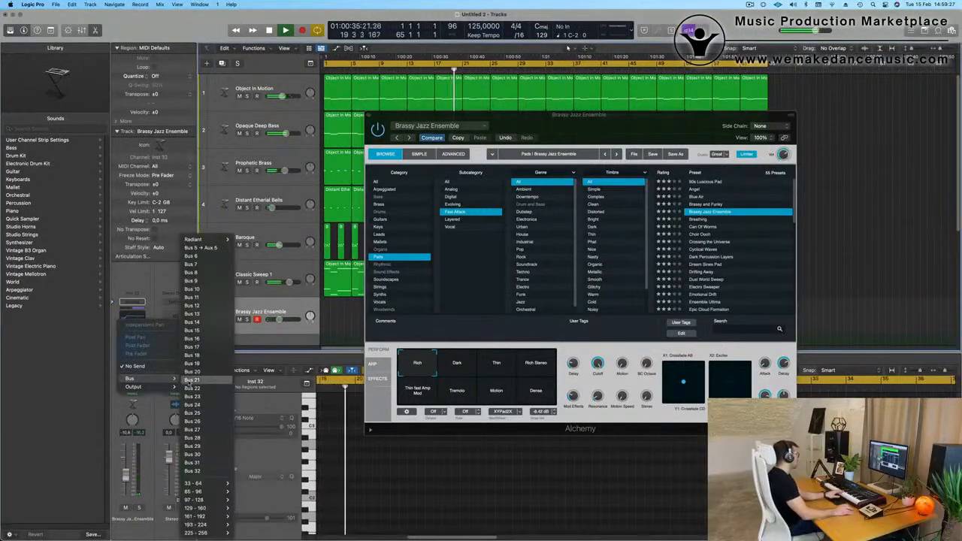
{"action": "left_click", "coordinate": [202, 248]}
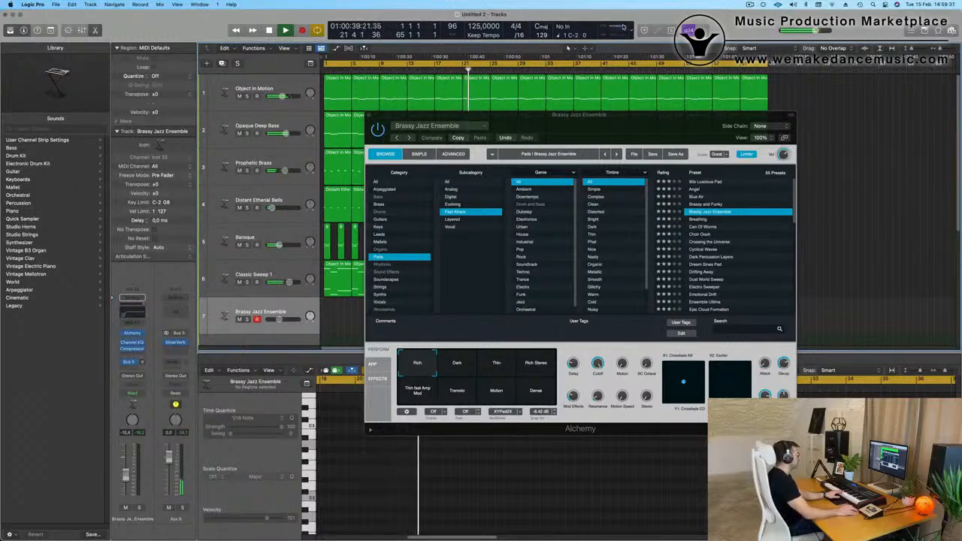
Show the detailed performance meter and arrange it and the Alchemy window so that both are visible.
{"action": "double_click", "coordinate": [624, 27]}
{"action": "left_click_drag", "start_coordinate": [919, 133], "coordinate": [720, 54]}
{"action": "left_click_drag", "start_coordinate": [502, 120], "coordinate": [705, 183]}
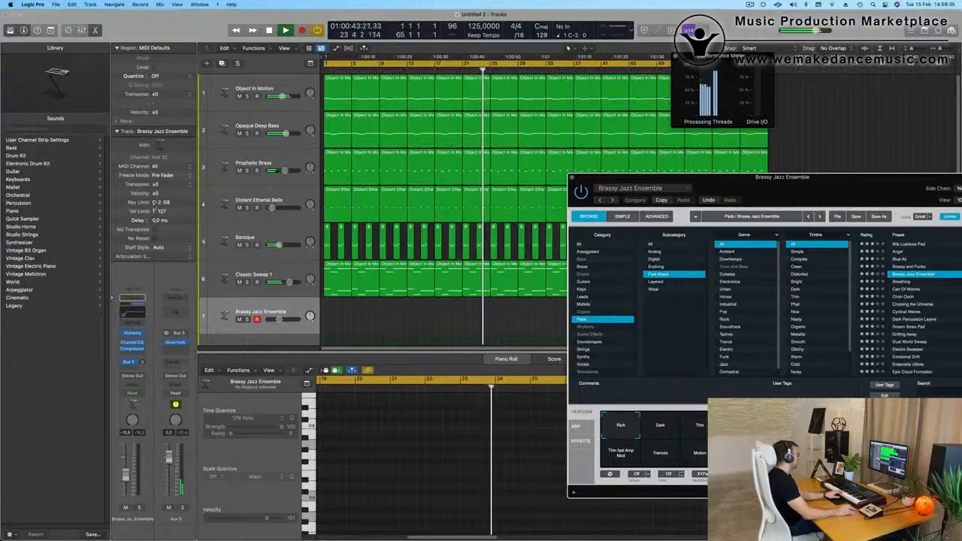
Mute the Baroque and Classic Sweep 1 tracks to compare the processing load, and unmute both.
{"action": "left_click", "coordinate": [239, 244]}
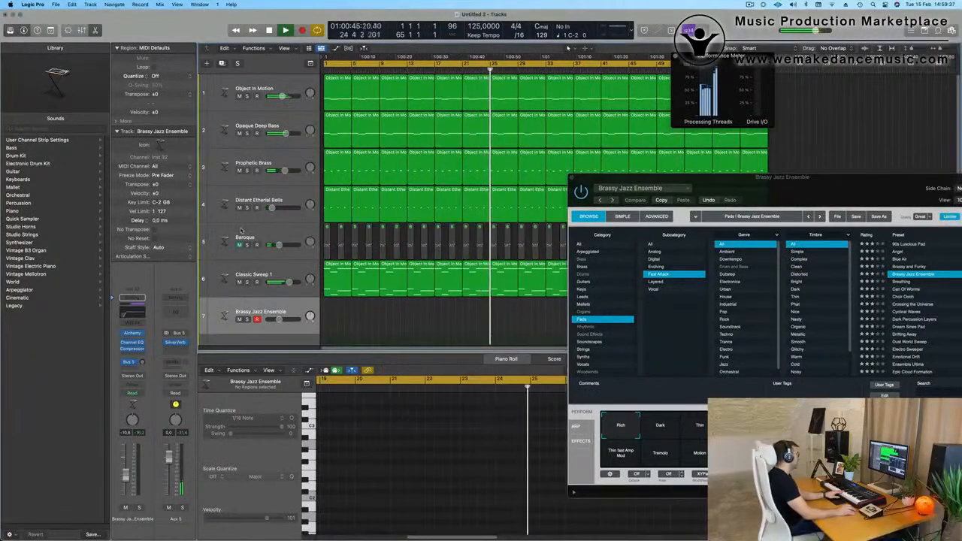
{"action": "left_click", "coordinate": [240, 282]}
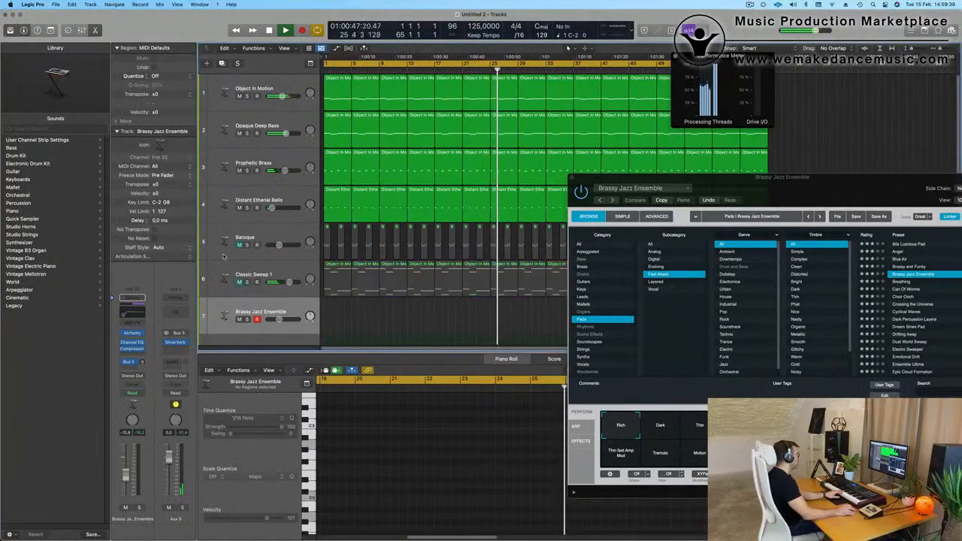
{"action": "left_click_drag", "start_coordinate": [772, 182], "coordinate": [744, 162]}
{"action": "left_click", "coordinate": [272, 273]}
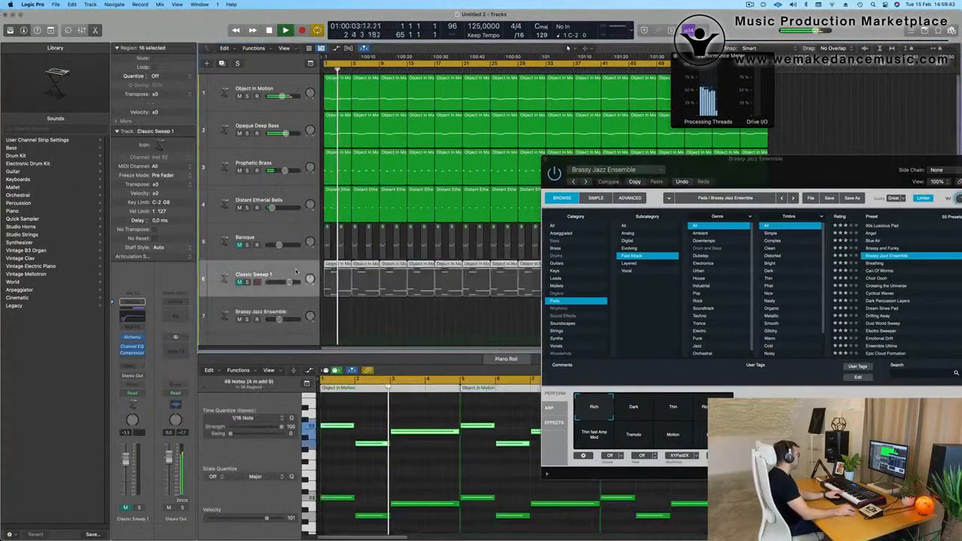
{"action": "left_click", "coordinate": [252, 238]}
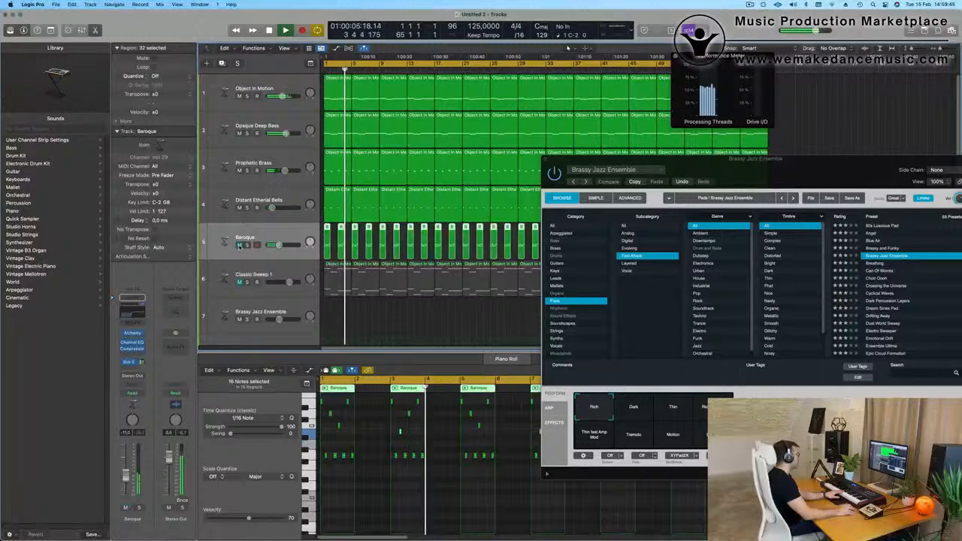
{"action": "left_click", "coordinate": [286, 275]}
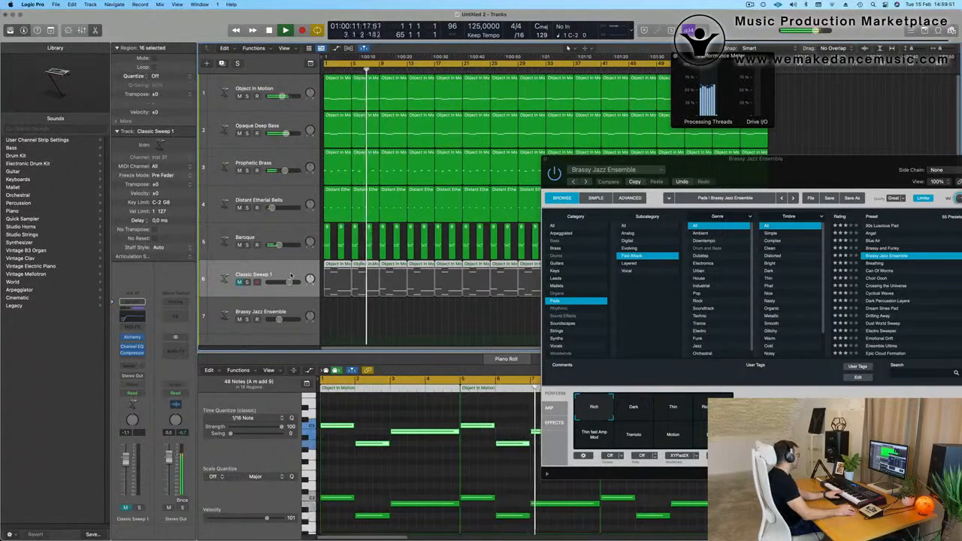
{"action": "left_click", "coordinate": [239, 282]}
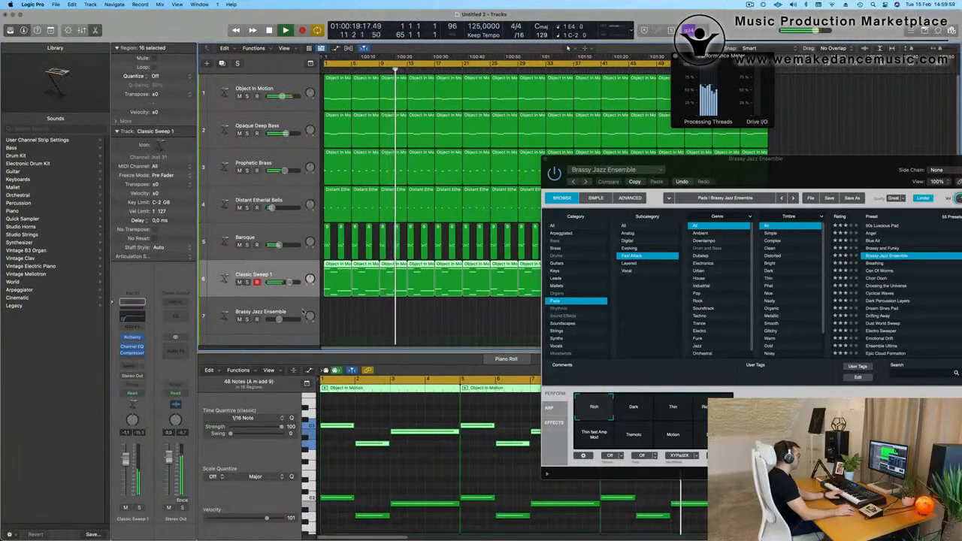
Select the Brassy Jazz Ensemble track and mute Classic Sweep 1, Baroque and Distant Etherial Bells while checking the processing load.
{"action": "left_click", "coordinate": [263, 306]}
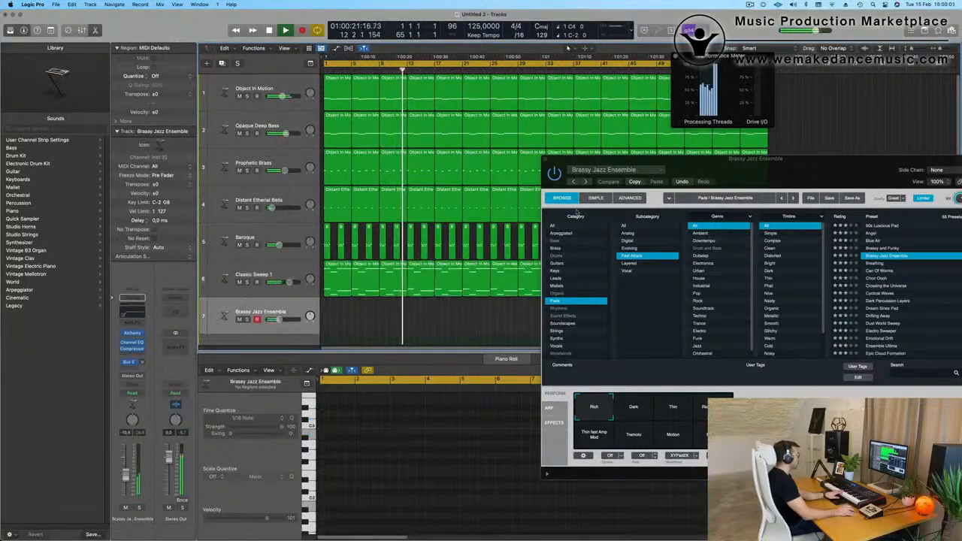
{"action": "left_click_drag", "start_coordinate": [776, 174], "coordinate": [757, 73]}
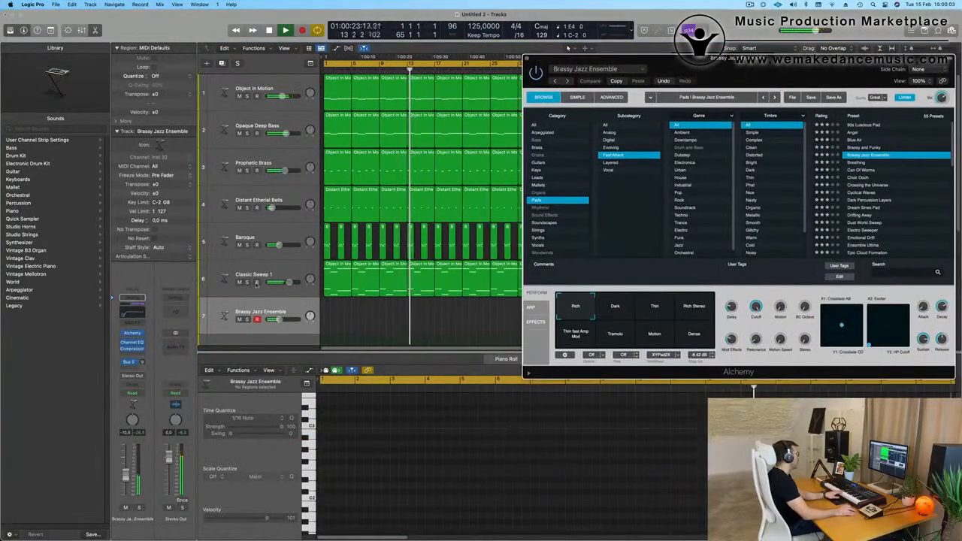
{"action": "left_click", "coordinate": [239, 282]}
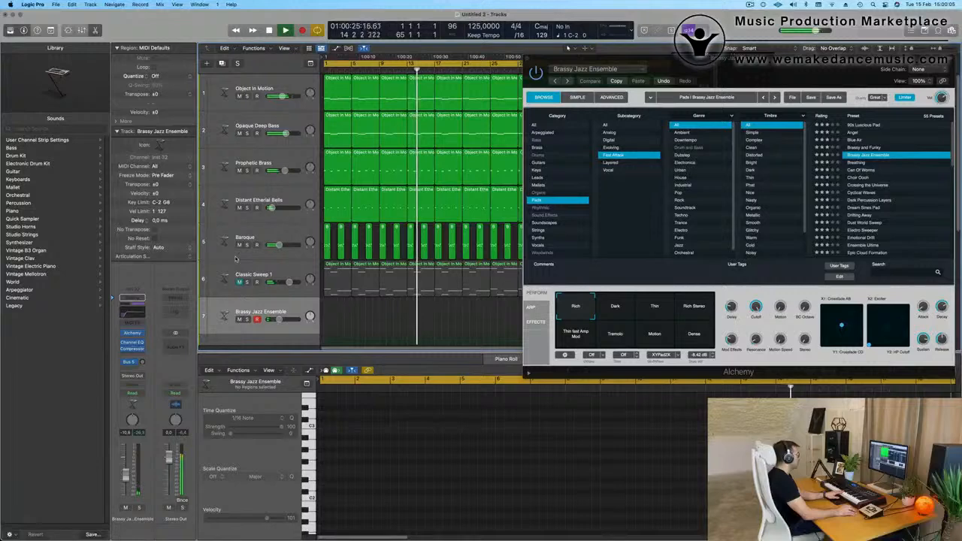
{"action": "left_click", "coordinate": [239, 245]}
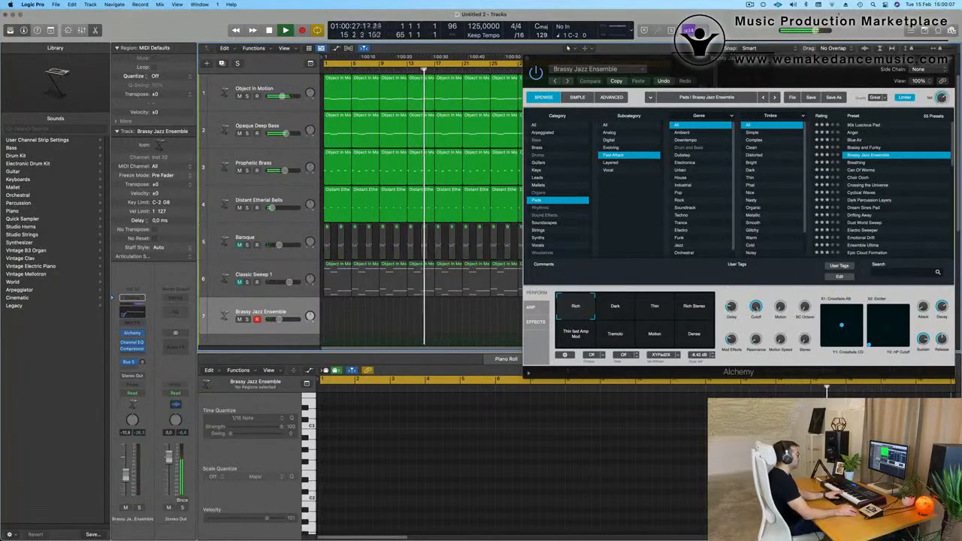
{"action": "left_click_drag", "start_coordinate": [782, 60], "coordinate": [664, 224]}
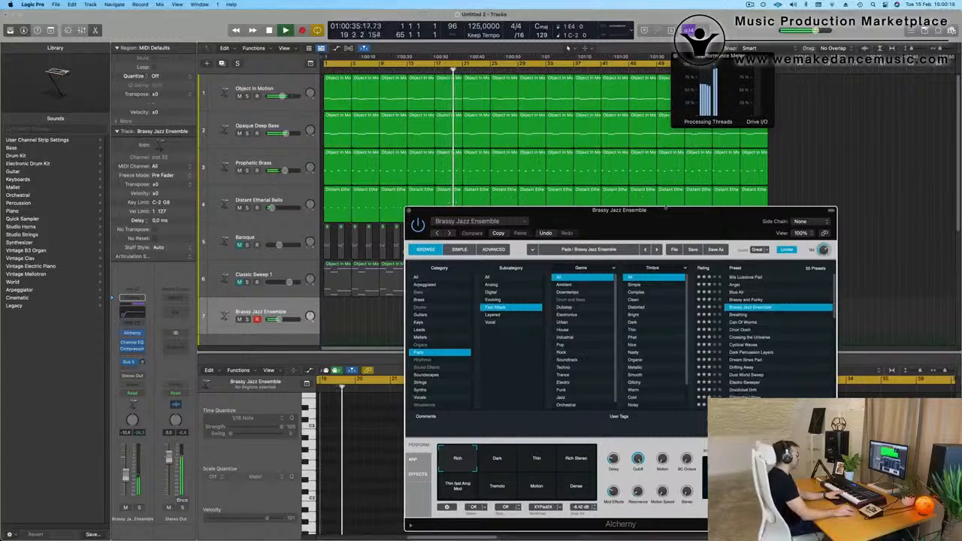
{"action": "left_click_drag", "start_coordinate": [664, 222], "coordinate": [716, 122]}
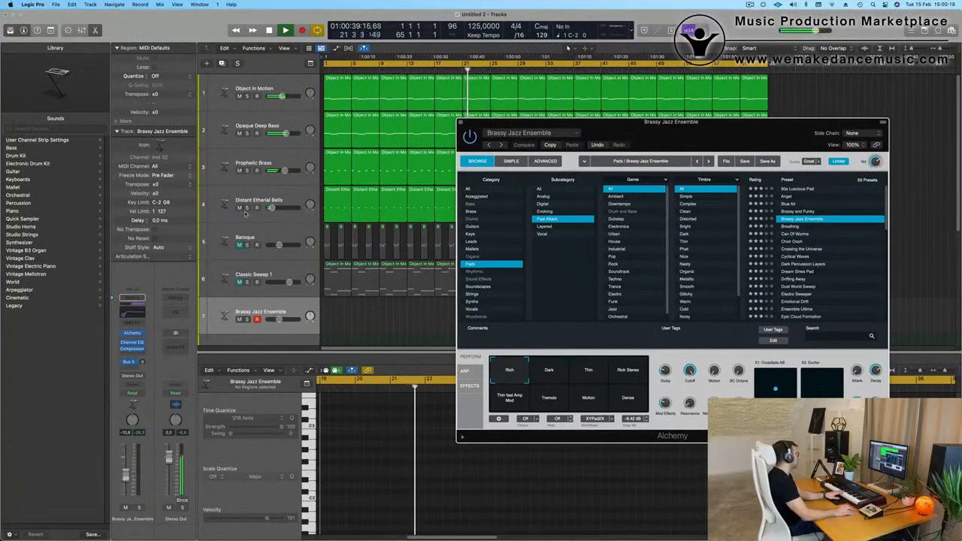
{"action": "left_click", "coordinate": [240, 208]}
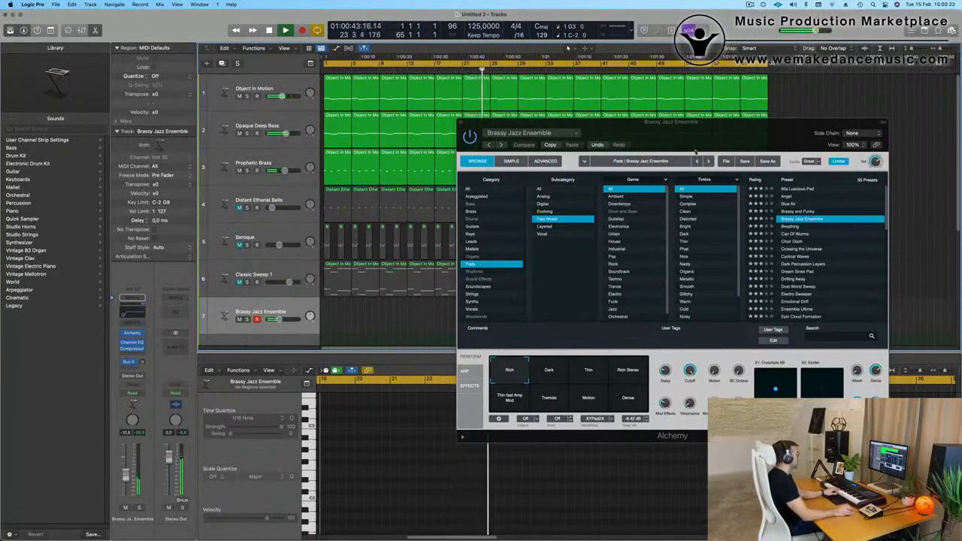
Set the Brassy Jazz Ensemble Alchemy's quality to Good and move its window clear of the upper tracks.
{"action": "left_click_drag", "start_coordinate": [710, 139], "coordinate": [588, 128]}
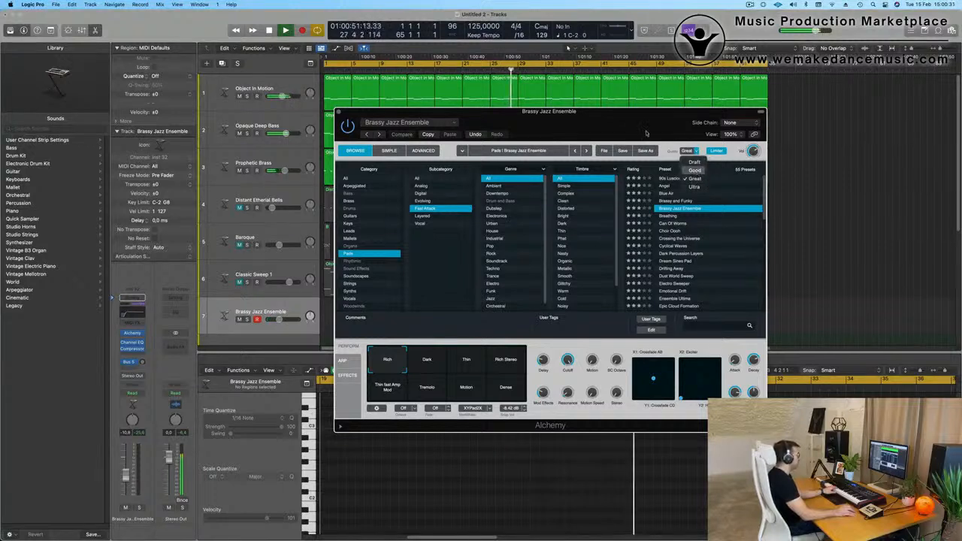
{"action": "key", "text": "Return"}
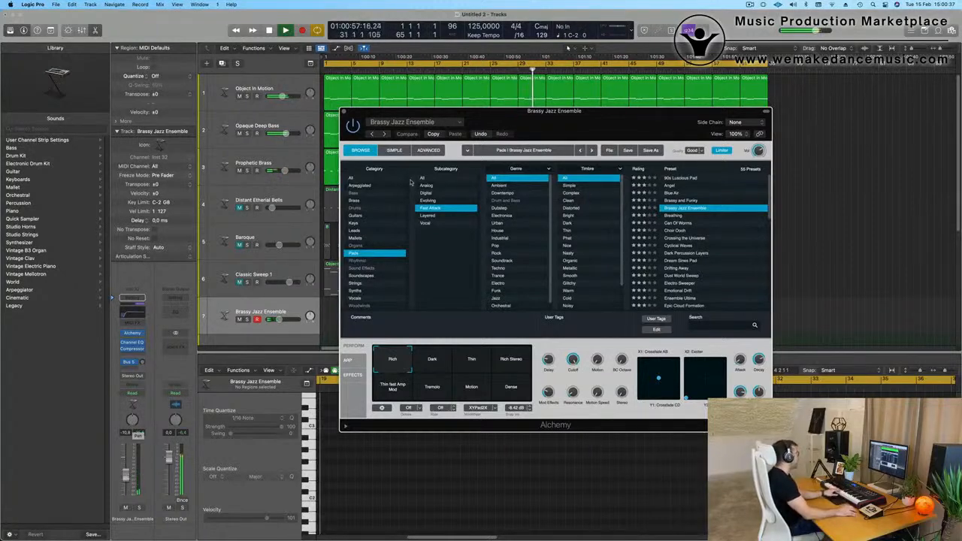
{"action": "left_click_drag", "start_coordinate": [565, 121], "coordinate": [597, 284]}
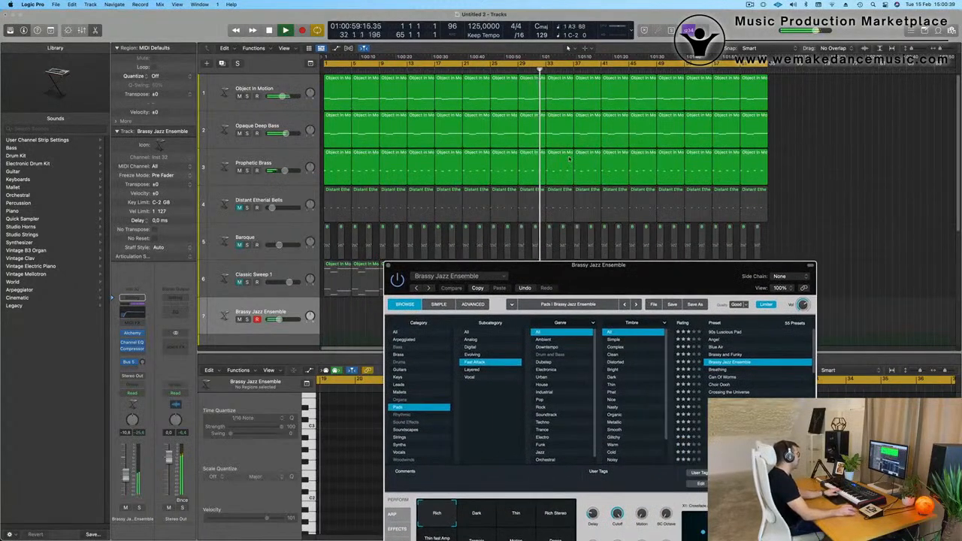
Mute Prophetic Brass, Opaque Deep Bass and Object In Motion, and reopen the performance meter to check the load with the drums playing.
{"action": "left_click", "coordinate": [239, 171]}
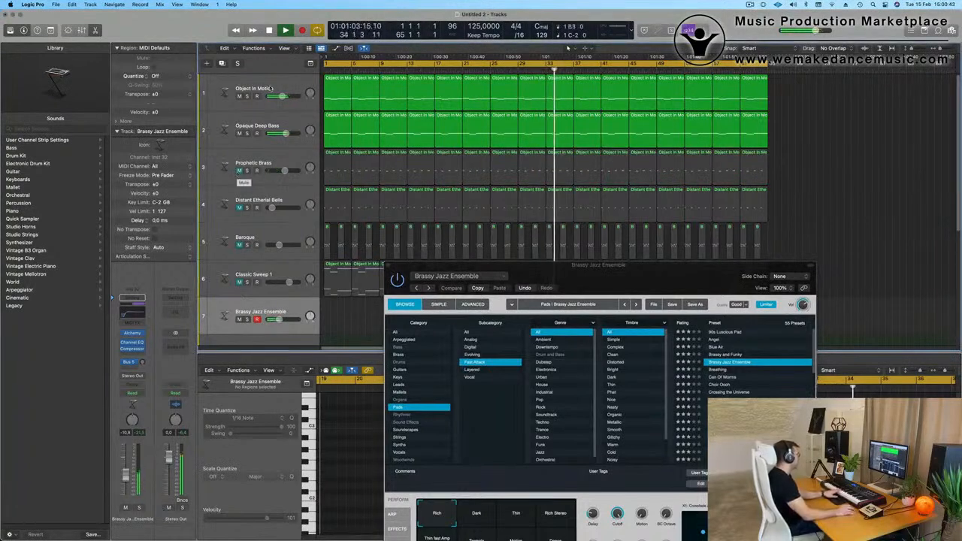
{"action": "left_click", "coordinate": [246, 96]}
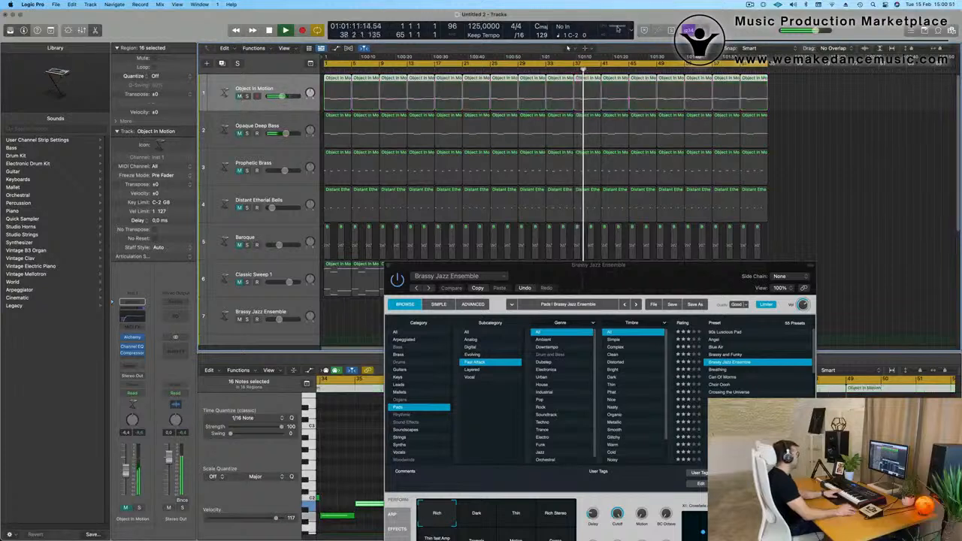
{"action": "double_click", "coordinate": [619, 29]}
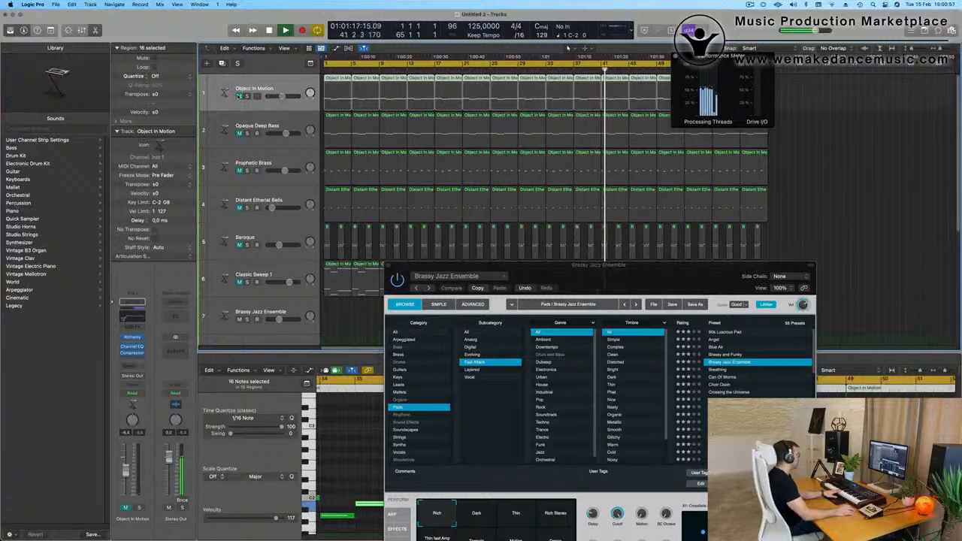
{"action": "scroll", "coordinate": [248, 113], "scroll_direction": "down", "scroll_amount": 10}
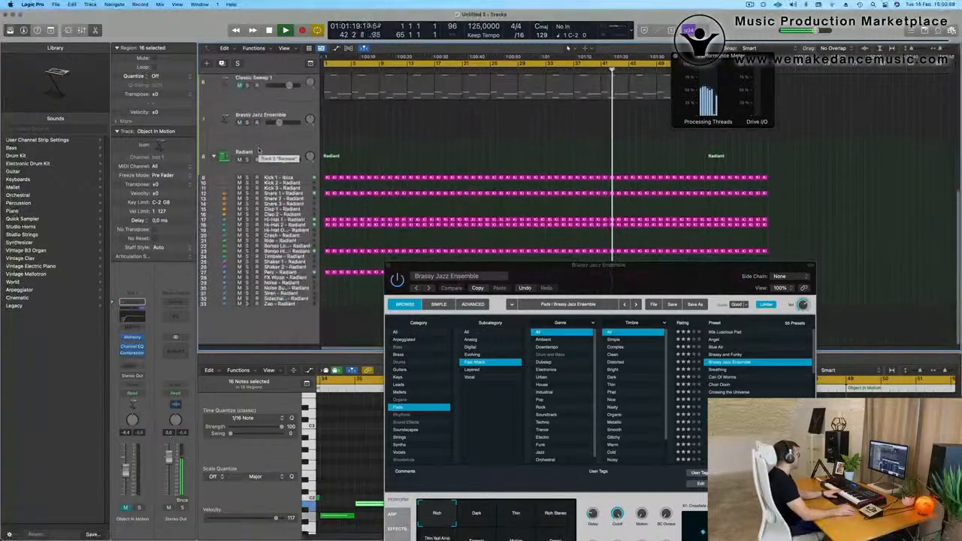
{"action": "scroll", "coordinate": [259, 149], "scroll_direction": "up", "scroll_amount": 4}
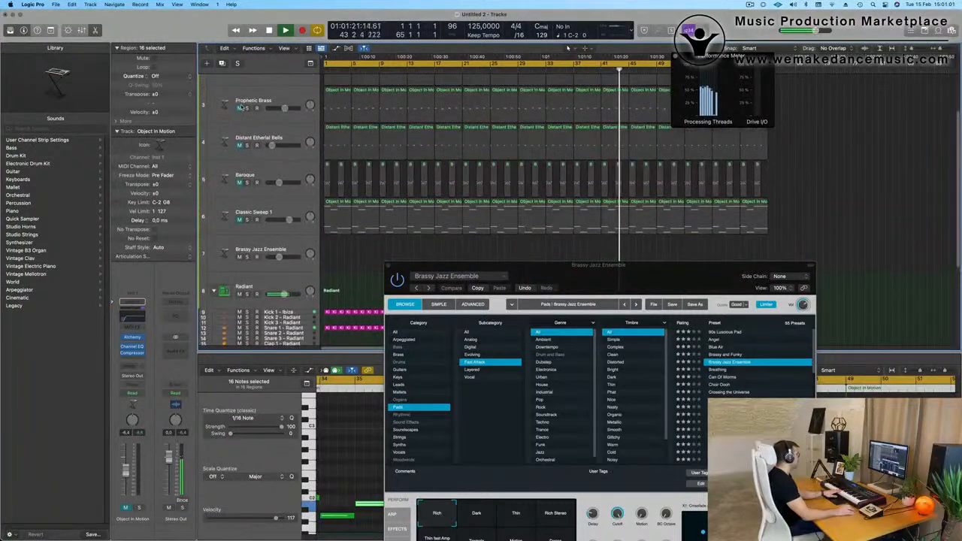
Unmute the tracks from Prophetic Brass to Classic Sweep 1, select Brassy Jazz Ensemble, and replay the arrangement from the start.
{"action": "left_click_drag", "start_coordinate": [240, 108], "coordinate": [240, 220]}
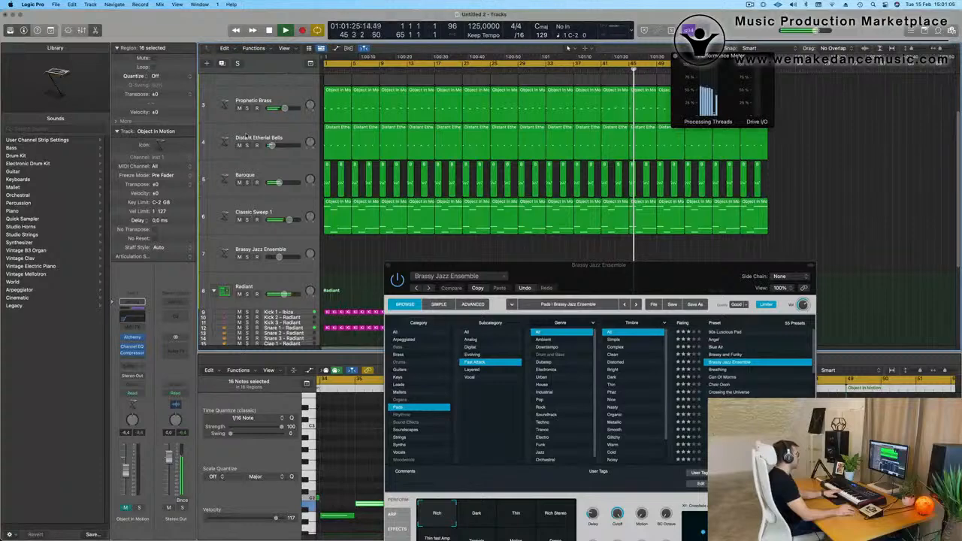
{"action": "left_click", "coordinate": [293, 248]}
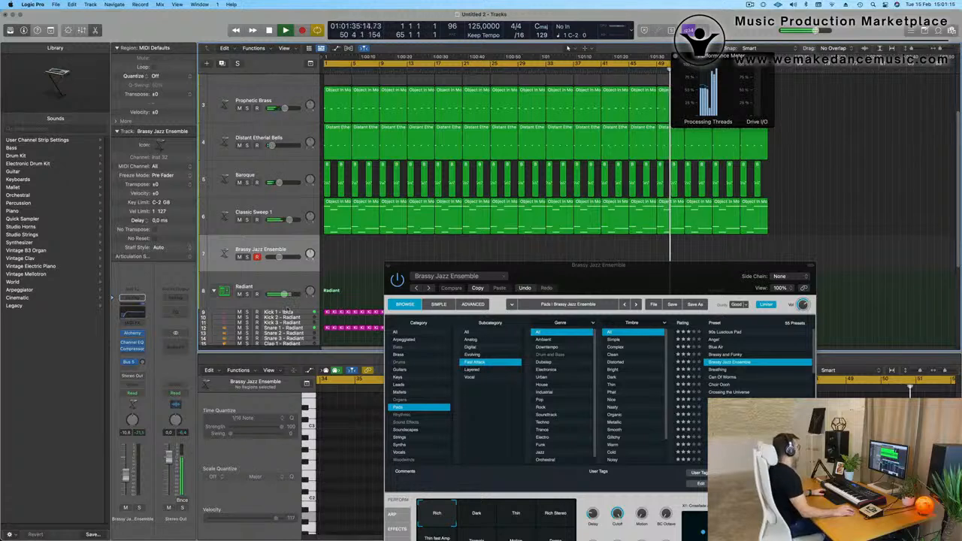
{"action": "key", "text": "space"}
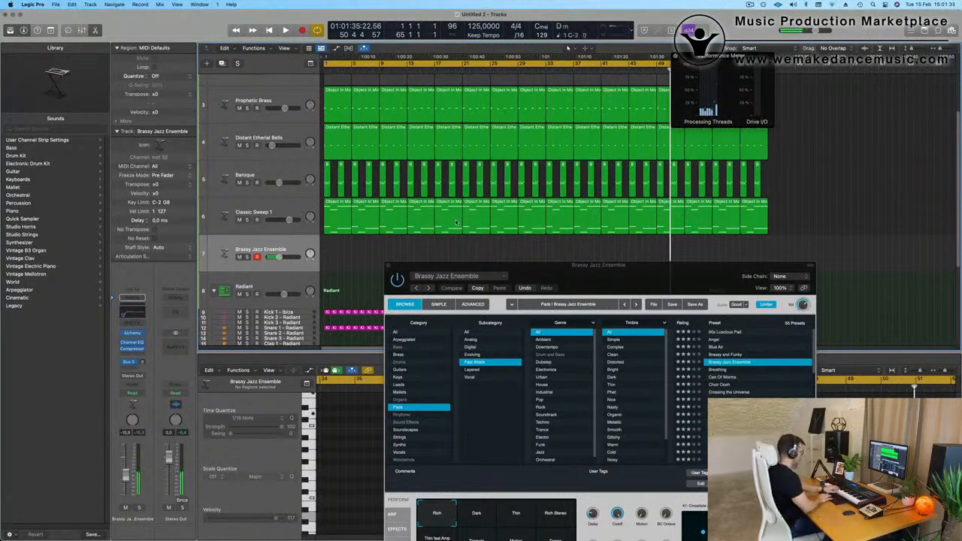
{"action": "key", "text": "Return"}
{"action": "key", "text": "space"}
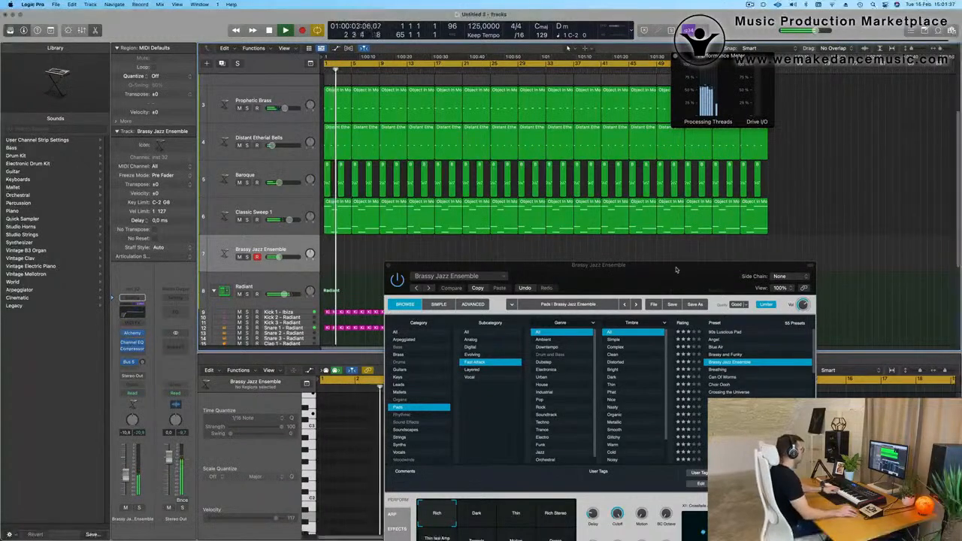
Audition the Can Of Worms, Metallic Sweeps and Spacey Echo Bells pad presets in Alchemy on track 7 against the playing arrangement.
{"action": "left_click_drag", "start_coordinate": [677, 271], "coordinate": [704, 208]}
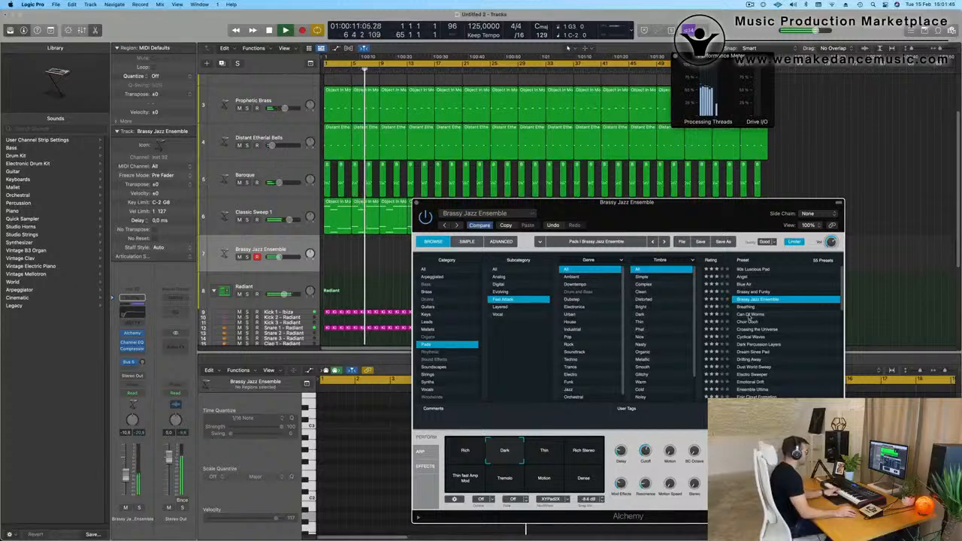
{"action": "left_click", "coordinate": [750, 316]}
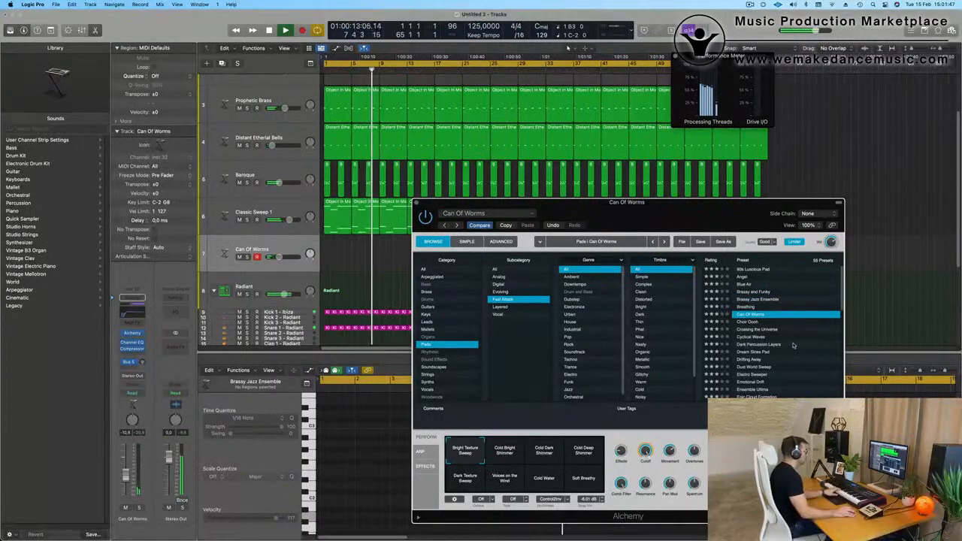
{"action": "scroll", "coordinate": [793, 346], "scroll_direction": "down", "scroll_amount": 8}
{"action": "left_click", "coordinate": [752, 286]}
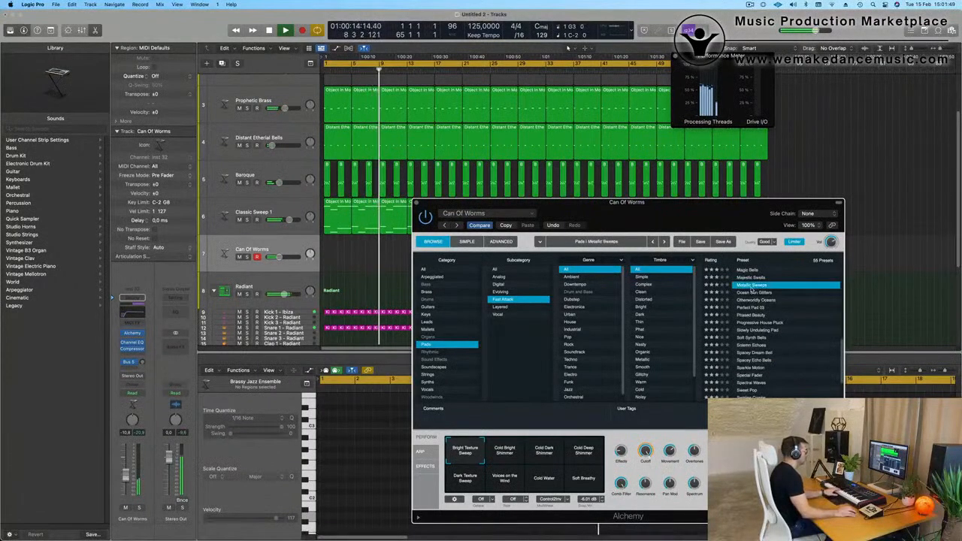
{"action": "scroll", "coordinate": [756, 301], "scroll_direction": "down", "scroll_amount": 4}
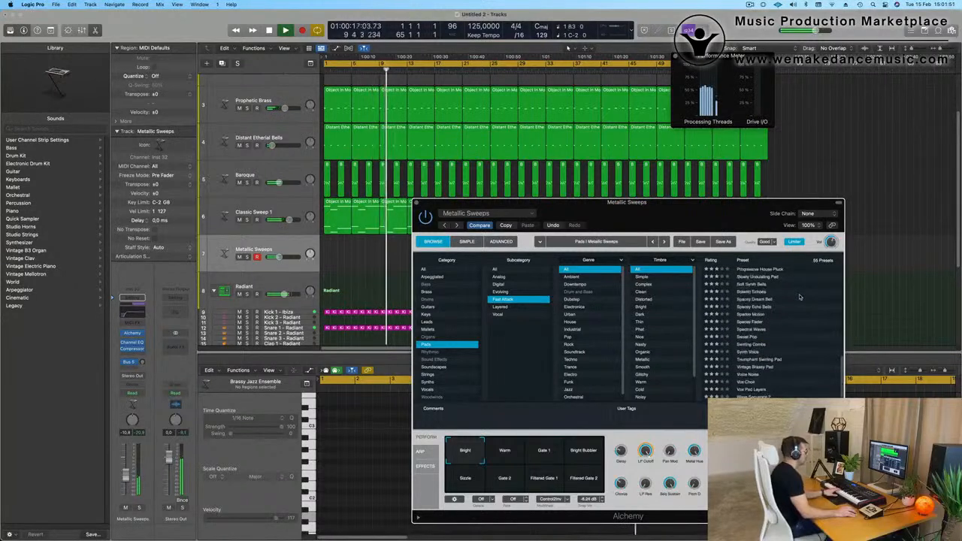
{"action": "left_click", "coordinate": [760, 307]}
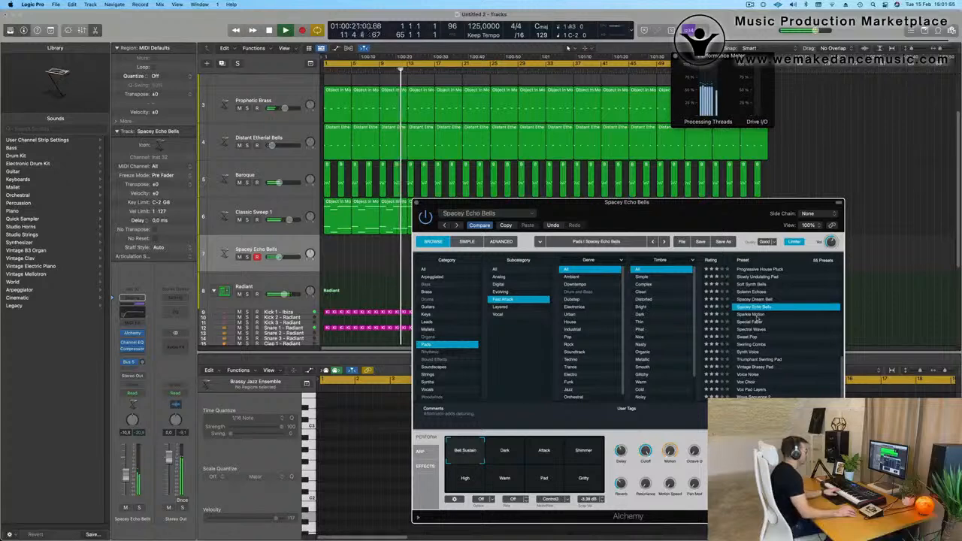
Audition the Sparkle Motion, Triumphant Swirling Pad, Vox Choir and Wave Sequence 2 presets on the same track.
{"action": "left_click", "coordinate": [759, 315]}
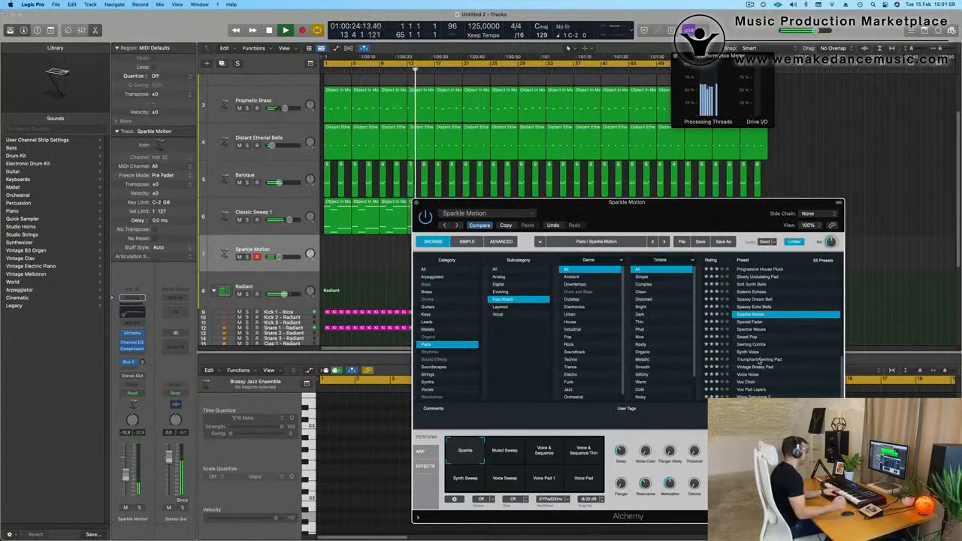
{"action": "left_click", "coordinate": [779, 360]}
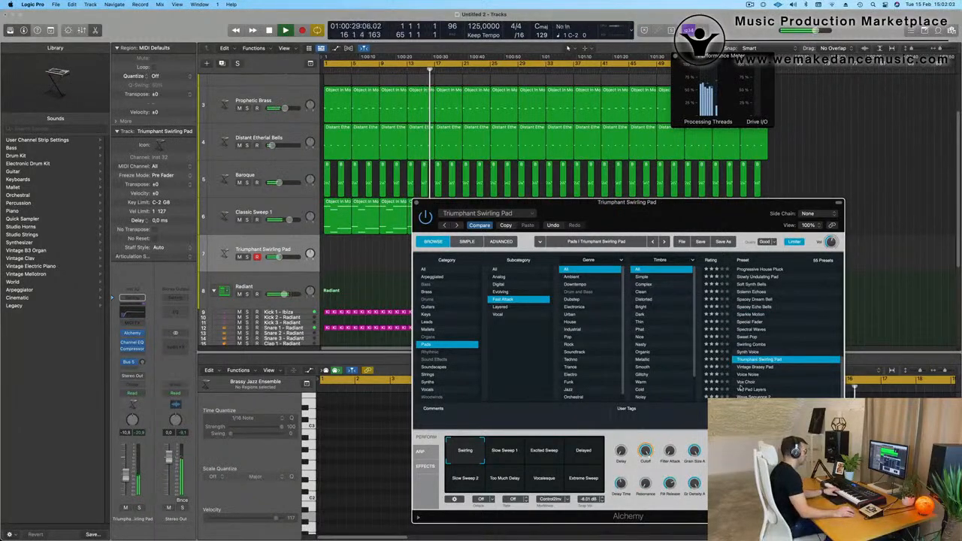
{"action": "left_click", "coordinate": [759, 383]}
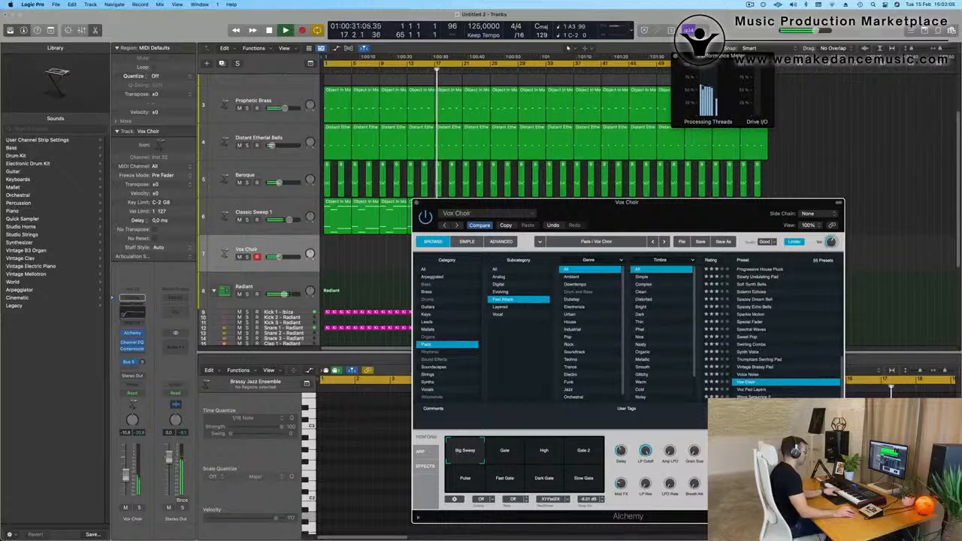
{"action": "key", "text": "Down"}
{"action": "key", "text": "Down"}
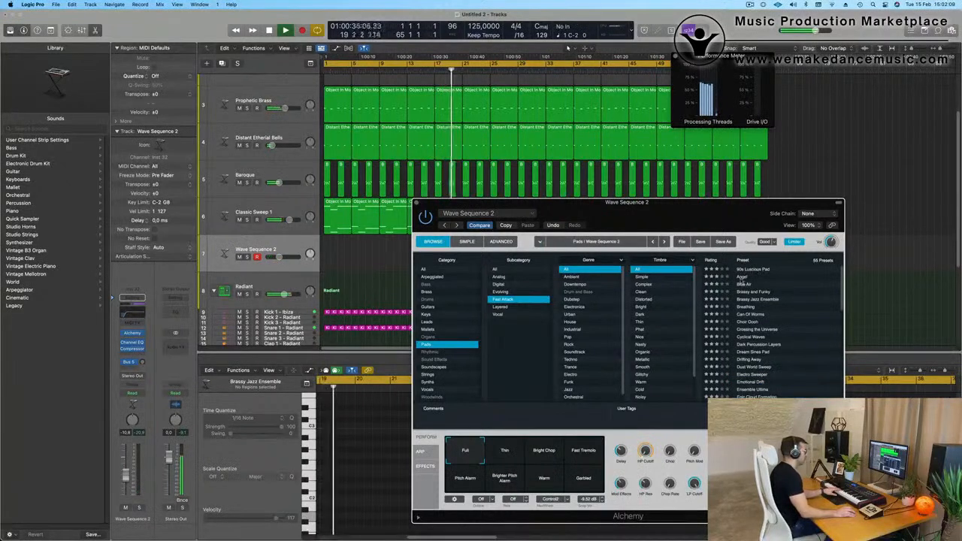
Try the Angel, Breathing and Crossing the Universe presets, and load Epic Cloud Formation as the sound for track 7.
{"action": "left_click", "coordinate": [745, 278]}
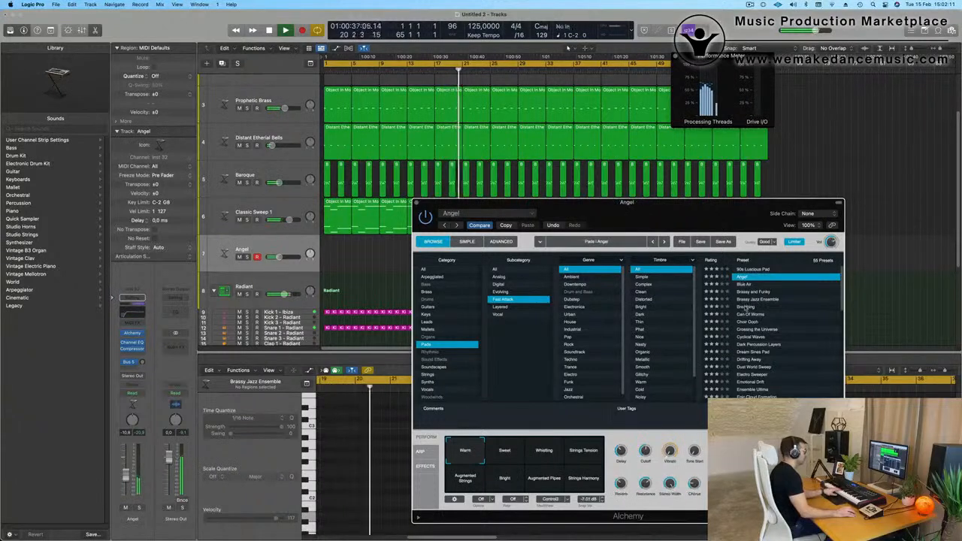
{"action": "left_click", "coordinate": [806, 308]}
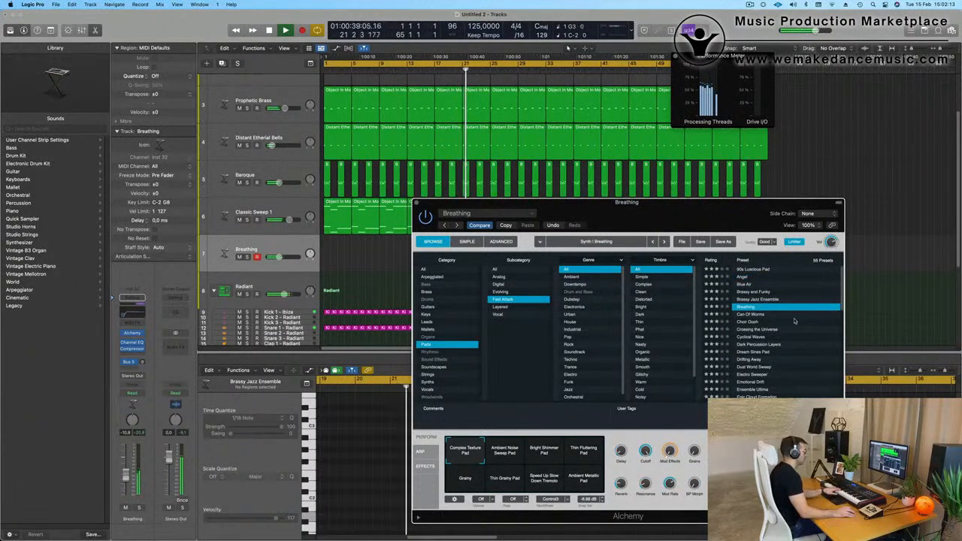
{"action": "left_click", "coordinate": [761, 330]}
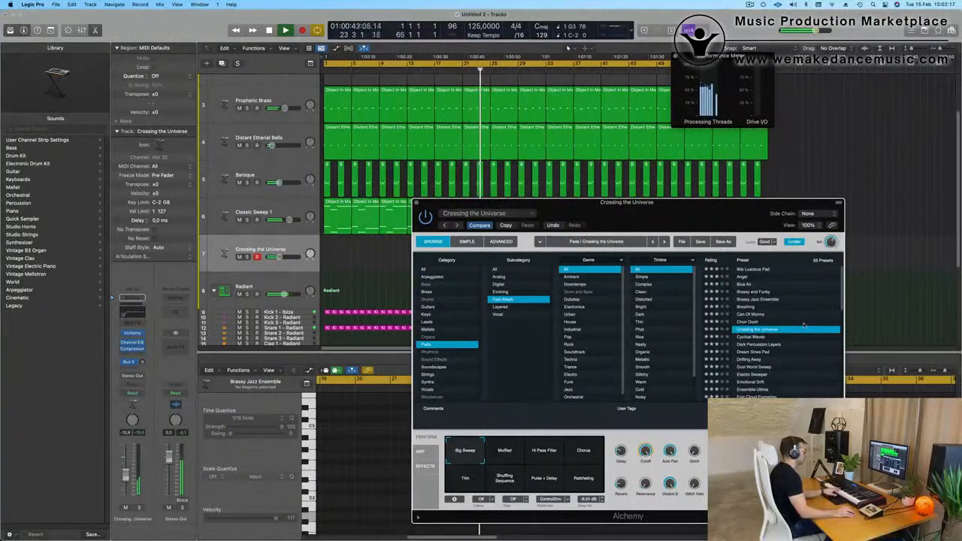
{"action": "scroll", "coordinate": [804, 325], "scroll_direction": "down", "scroll_amount": 3}
{"action": "scroll", "coordinate": [804, 324], "scroll_direction": "down", "scroll_amount": 3}
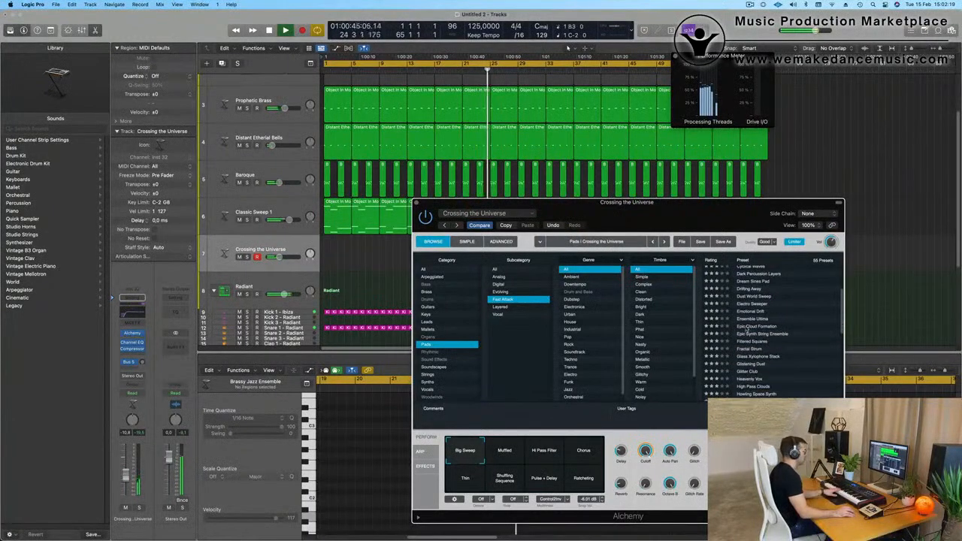
{"action": "left_click", "coordinate": [748, 327]}
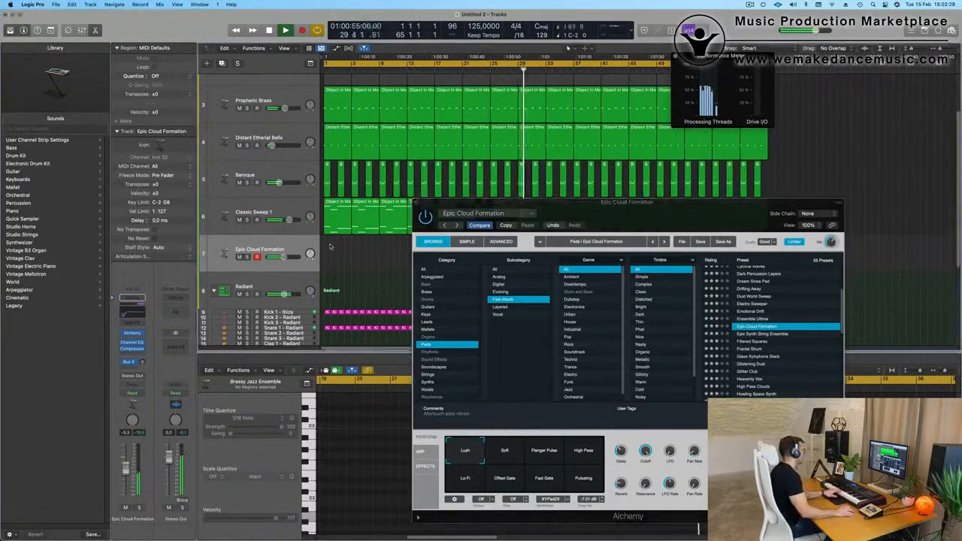
Unmute the Object In Motion and Opaque Deep Bass tracks while the arrangement plays.
{"action": "scroll", "coordinate": [329, 244], "scroll_direction": "up", "scroll_amount": 5}
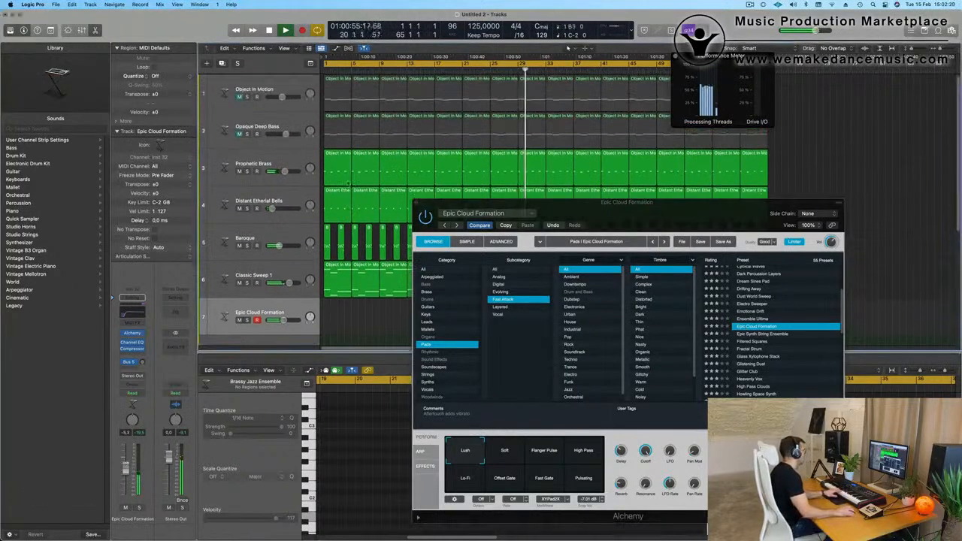
{"action": "left_click", "coordinate": [240, 96]}
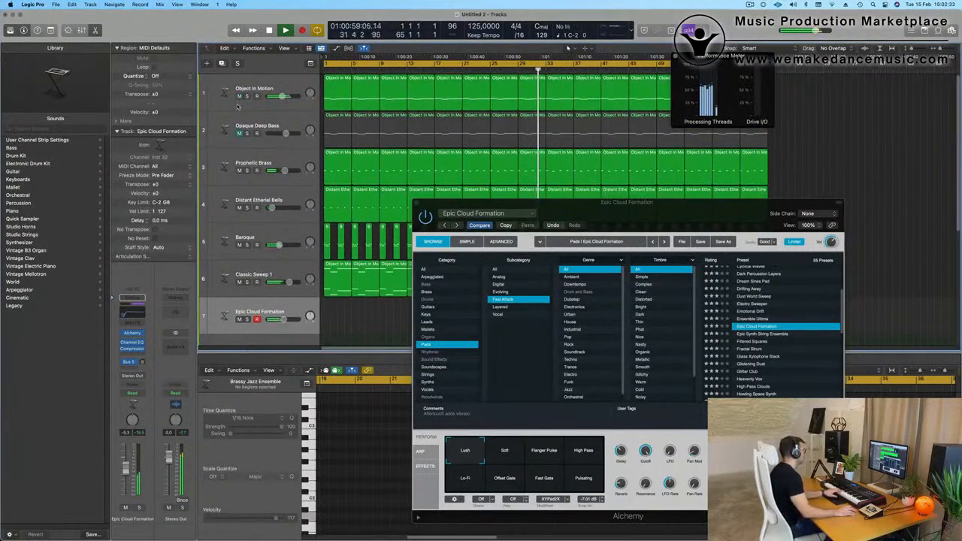
{"action": "left_click", "coordinate": [239, 133]}
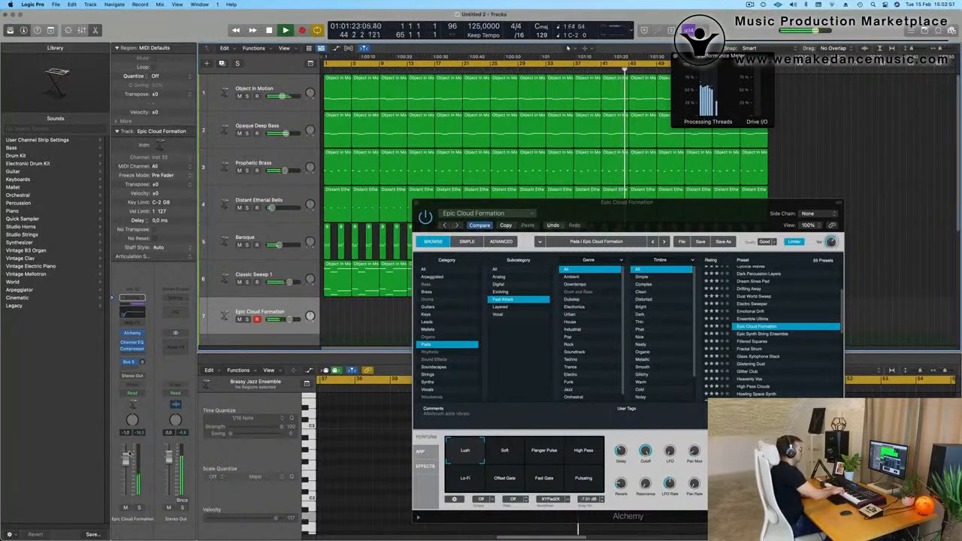
Record a melody on the Epic Cloud Formation track from about bar 46 through the end of the cycle, and stop the recording.
{"action": "key", "text": "r"}
{"action": "key", "text": "t"}
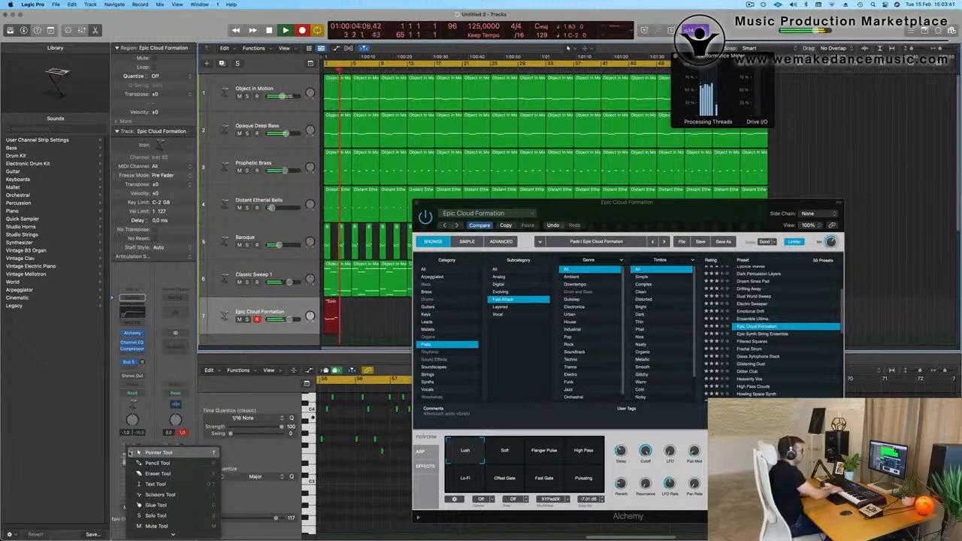
{"action": "left_click", "coordinate": [130, 453]}
{"action": "key", "text": "space"}
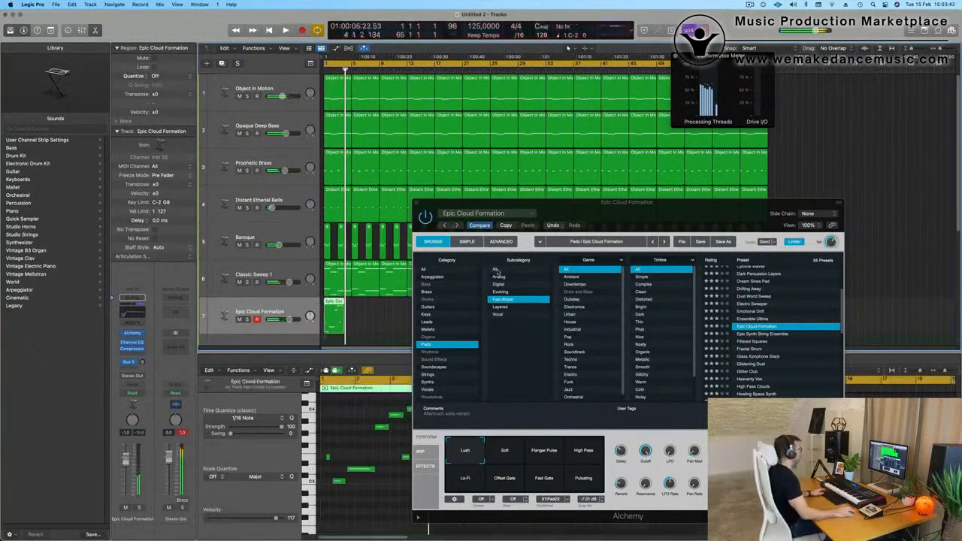
Move the Alchemy window and the Performance Meter clear of the newly recorded region on track 7.
{"action": "left_click_drag", "start_coordinate": [687, 202], "coordinate": [616, 386]}
{"action": "key", "text": "space"}
{"action": "left_click_drag", "start_coordinate": [711, 57], "coordinate": [459, 67]}
{"action": "key", "text": "space"}
Select the long Epic Cloud Formation take, uncover its notes and listen to its closing bars to find the best phrase.
{"action": "left_click", "coordinate": [740, 69]}
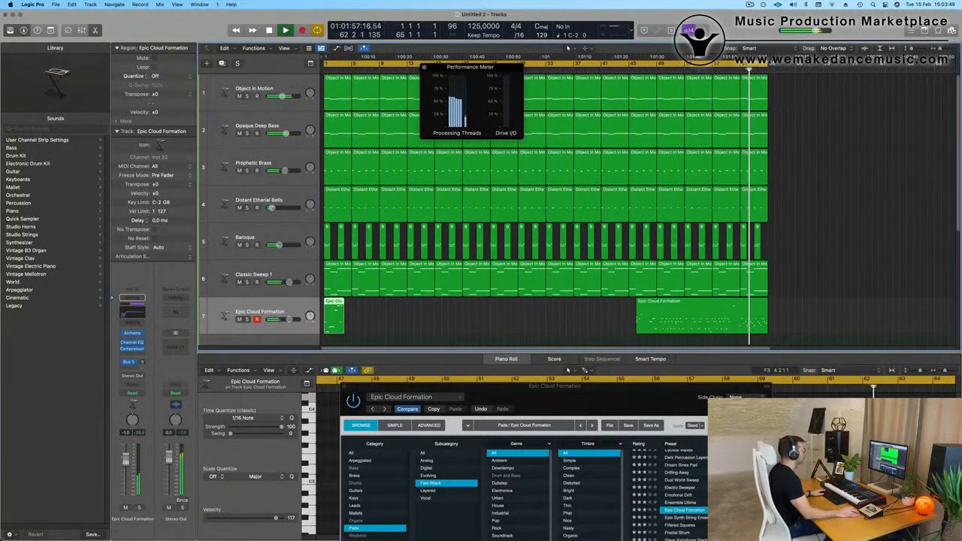
{"action": "left_click", "coordinate": [700, 70]}
{"action": "left_click", "coordinate": [713, 310]}
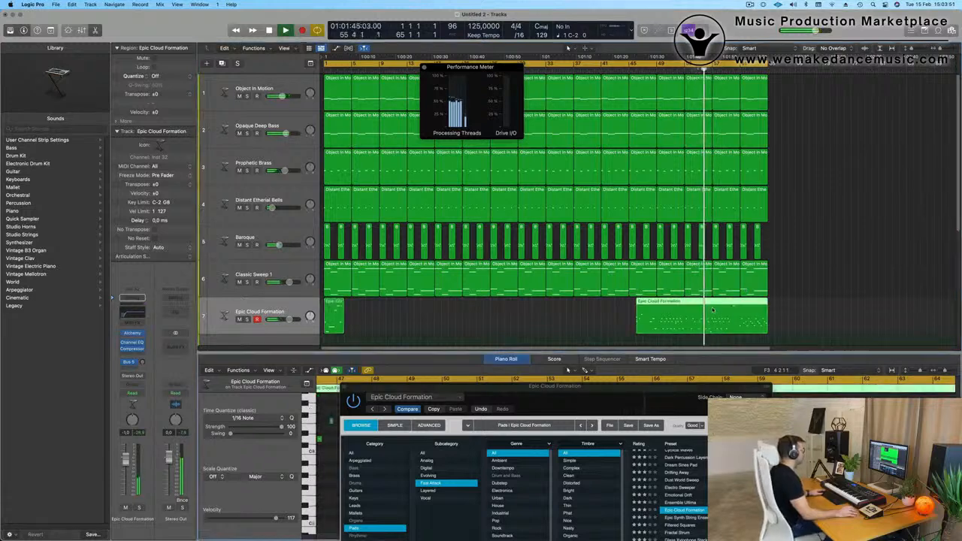
{"action": "left_click_drag", "start_coordinate": [669, 393], "coordinate": [463, 477]}
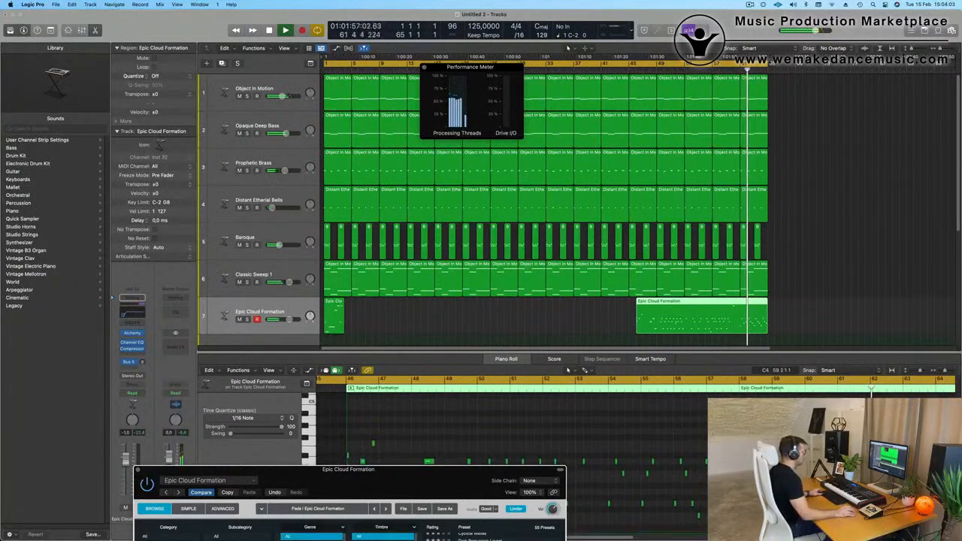
{"action": "key", "text": "space"}
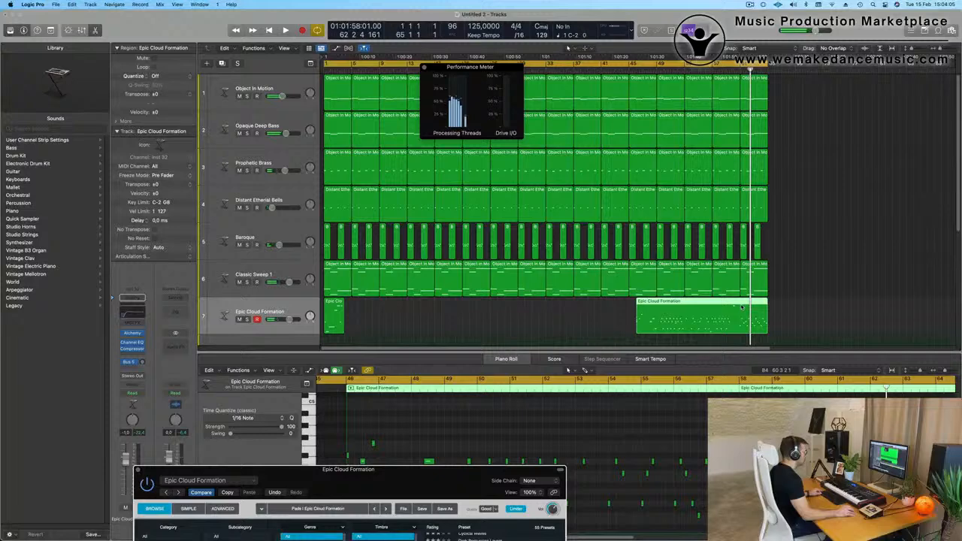
Split the long take at bar 61, splitting the crossing notes, and delete its first part and the short take at bar 1.
{"action": "key", "text": "super+t"}
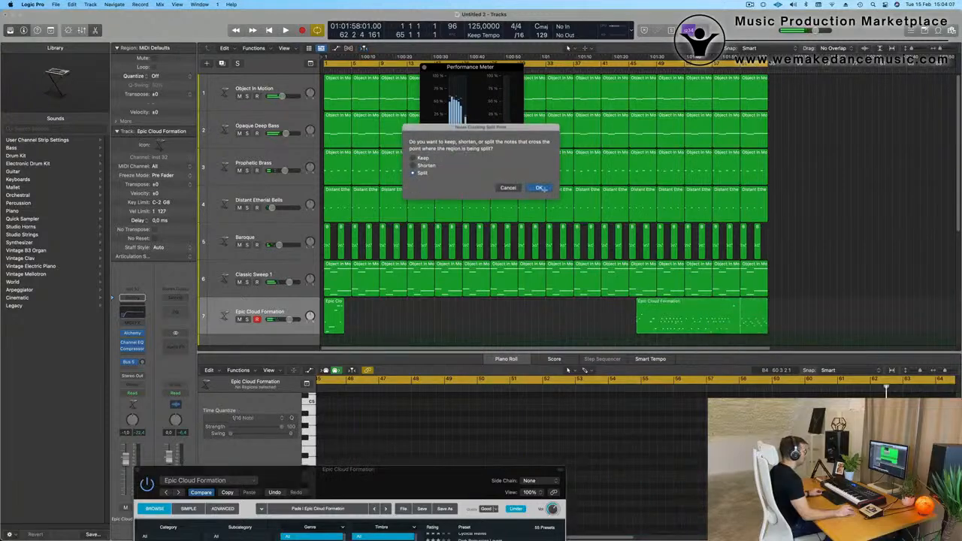
{"action": "left_click", "coordinate": [540, 188]}
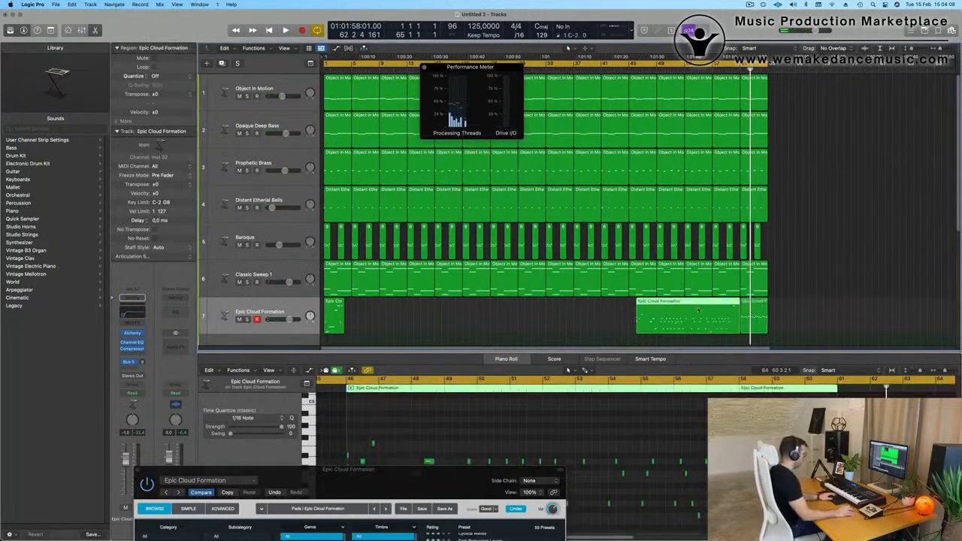
{"action": "key", "text": "Delete"}
{"action": "left_click", "coordinate": [335, 314]}
{"action": "key", "text": "Delete"}
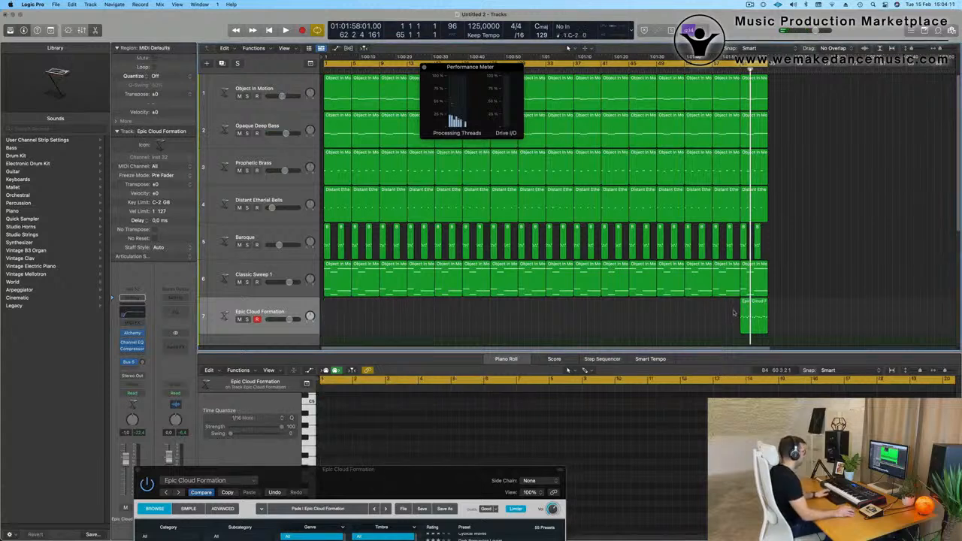
Move the remaining four-bar Epic Cloud Formation region to bar 1 and play it from the start while checking its notes.
{"action": "left_click_drag", "start_coordinate": [760, 305], "coordinate": [344, 305]}
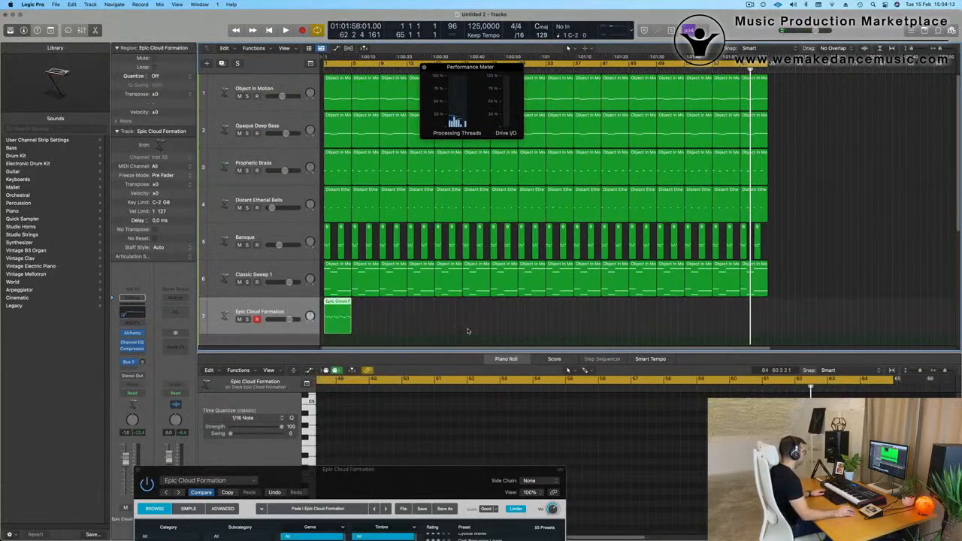
{"action": "key", "text": "Return"}
{"action": "key", "text": "space"}
{"action": "scroll", "coordinate": [371, 443], "scroll_direction": "down", "scroll_amount": 3}
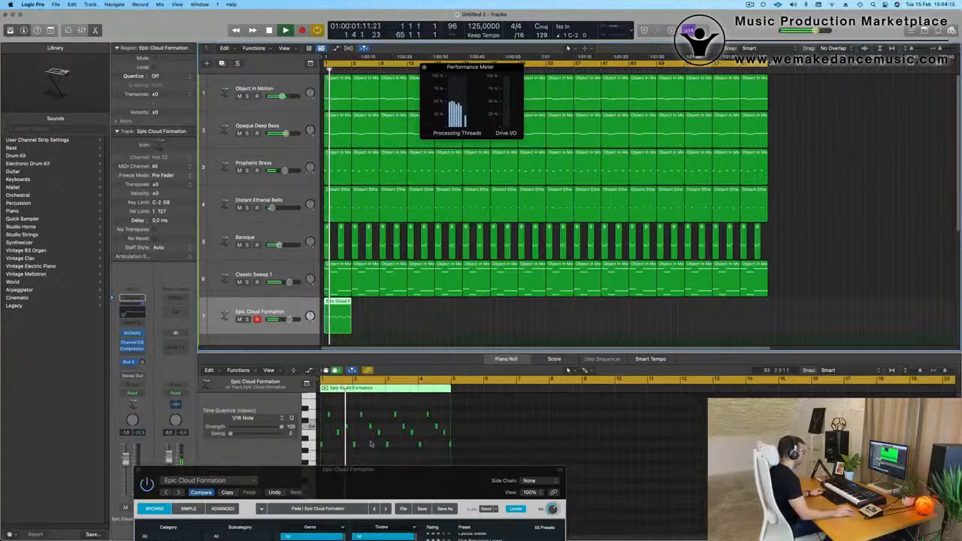
{"action": "scroll", "coordinate": [371, 442], "scroll_direction": "up", "scroll_amount": 2}
{"action": "scroll", "coordinate": [371, 442], "scroll_direction": "up", "scroll_amount": 2}
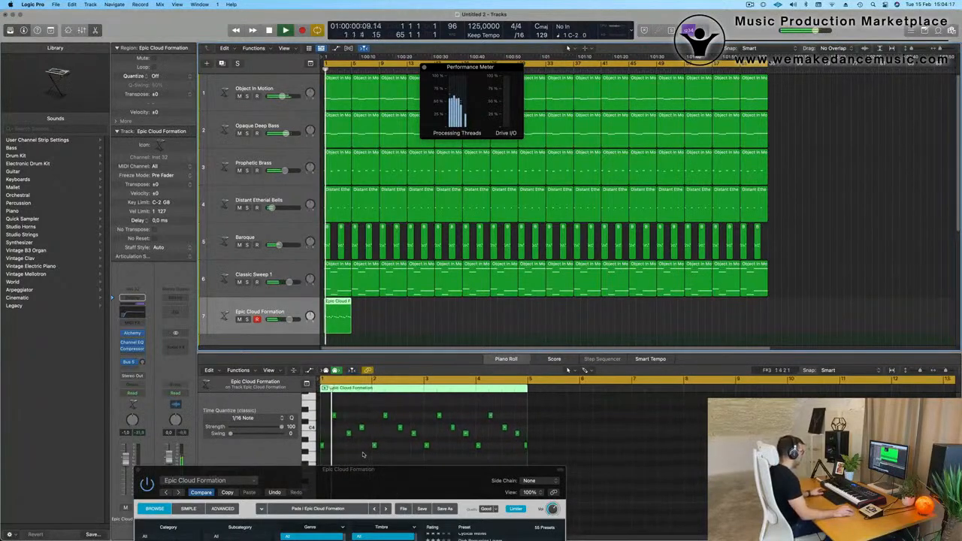
Select all regions and apply 1/16 Note quantization, and replay the opening with the Epic Cloud Formation region.
{"action": "key", "text": "super+a"}
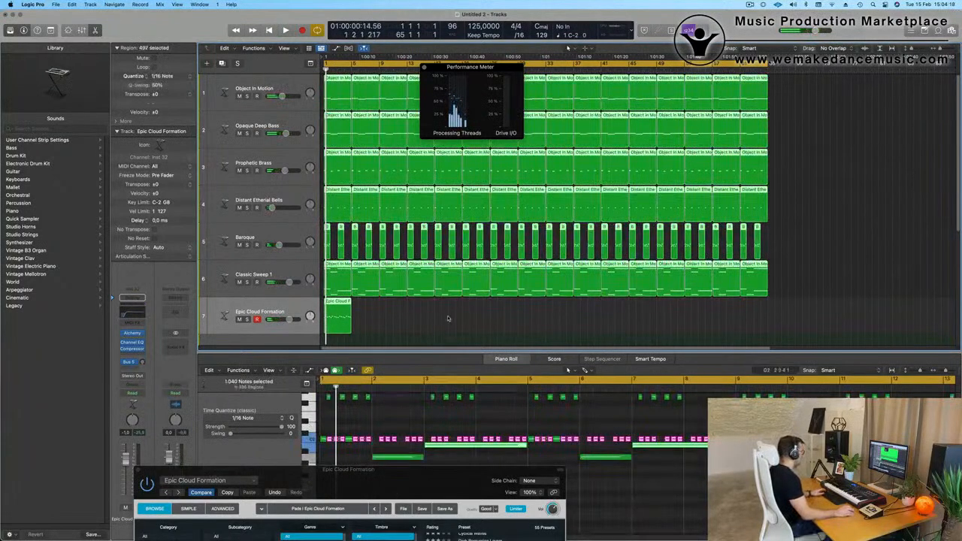
{"action": "left_click", "coordinate": [448, 318]}
{"action": "key", "text": "space"}
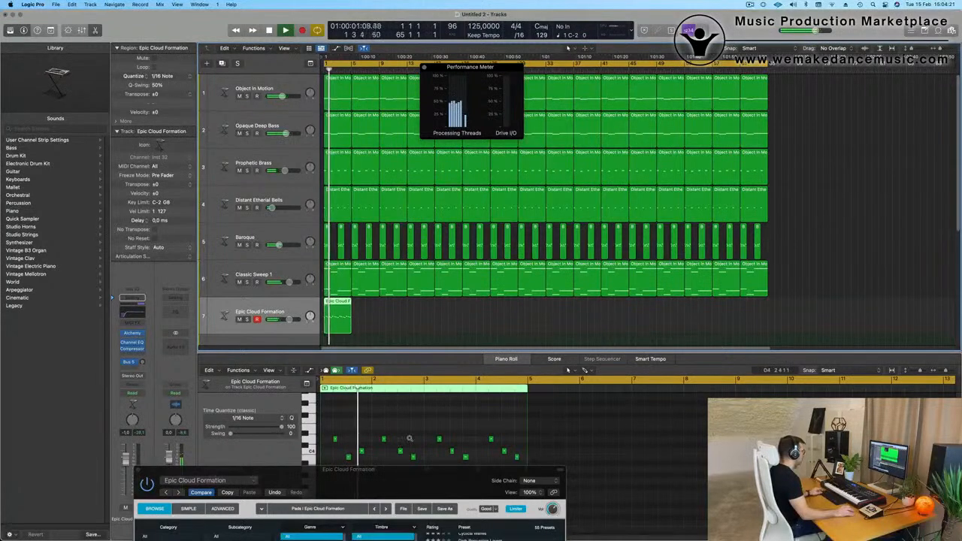
{"action": "key", "text": "space"}
Move the Alchemy window off the Epic Cloud Formation notes, enlarge the note view, and play the phrase.
{"action": "scroll", "coordinate": [420, 434], "scroll_direction": "down", "scroll_amount": 1}
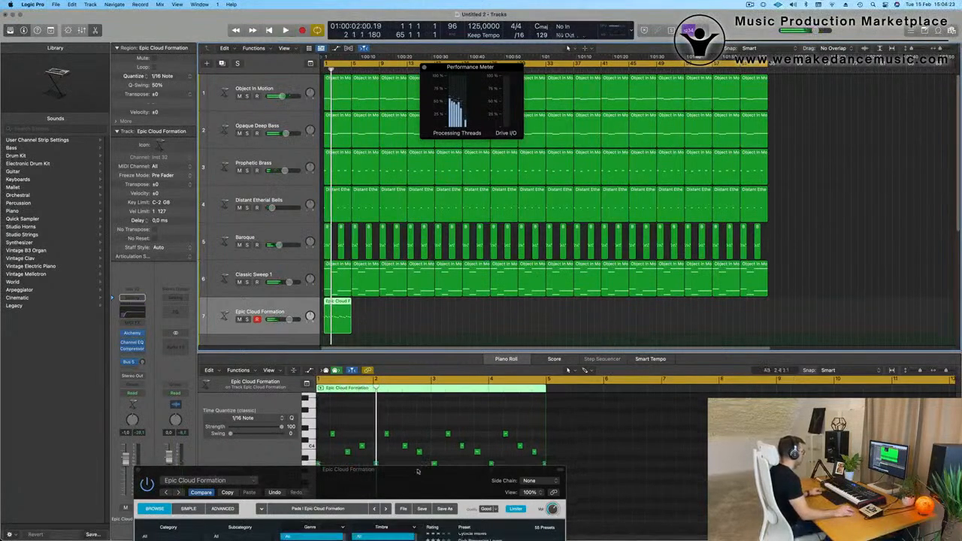
{"action": "left_click_drag", "start_coordinate": [420, 470], "coordinate": [848, 18]}
{"action": "key", "text": "space"}
{"action": "key", "text": "super+Right"}
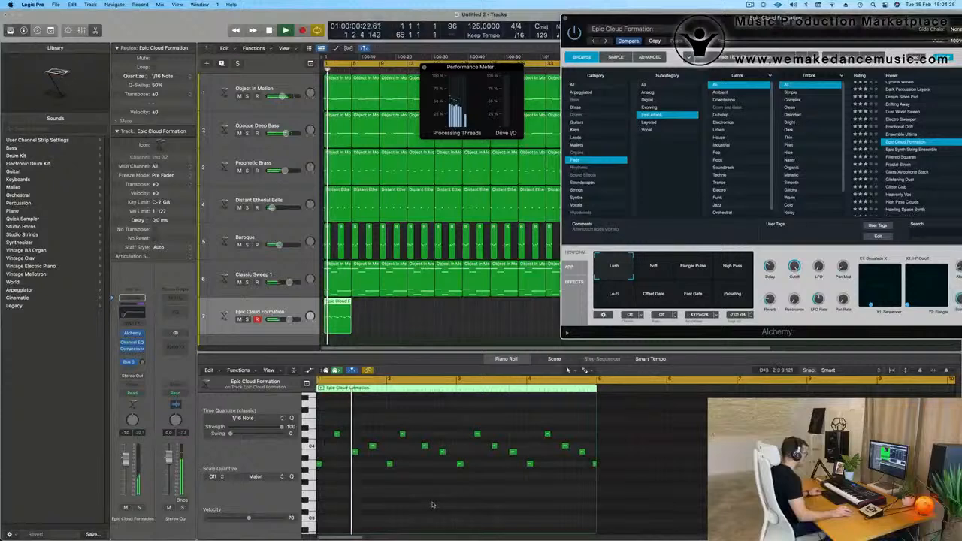
{"action": "key", "text": "space"}
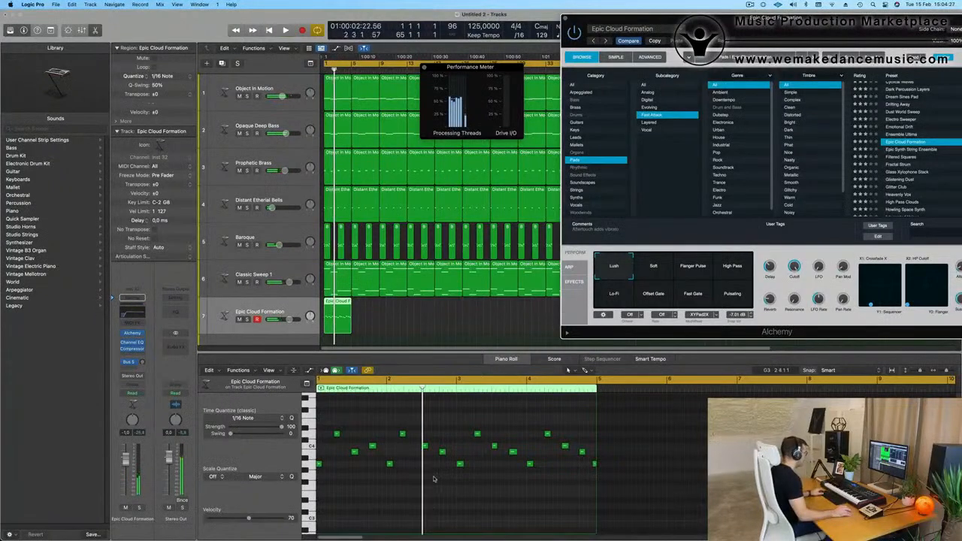
Delete the notes after bar 1, copy the bar 1 four-note pattern across bars 2 to 4, and play from the start.
{"action": "left_click_drag", "start_coordinate": [392, 424], "coordinate": [630, 511]}
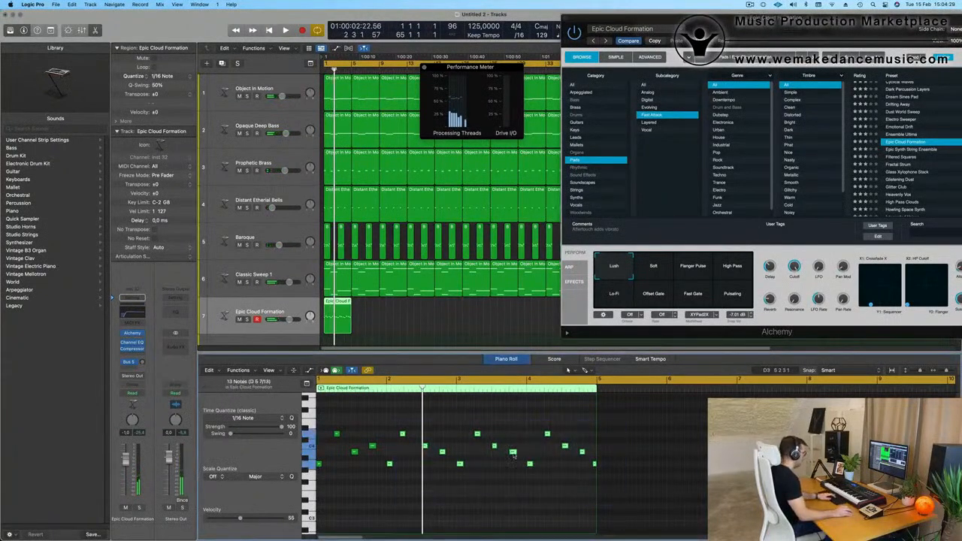
{"action": "key", "text": "Delete"}
{"action": "left_click_drag", "start_coordinate": [449, 422], "coordinate": [393, 464]}
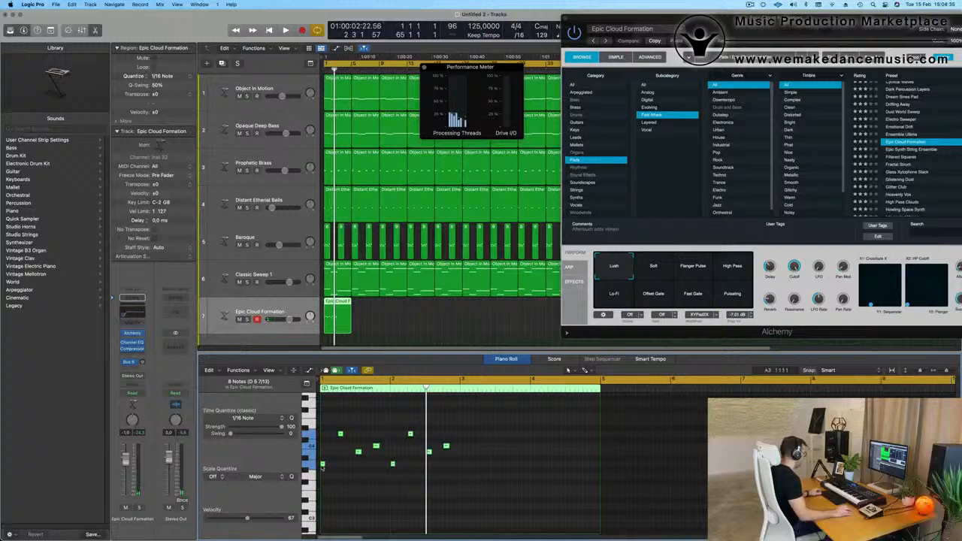
{"action": "left_click_drag", "start_coordinate": [321, 464], "coordinate": [462, 466]}
{"action": "key", "text": "space"}
{"action": "key", "text": "Return"}
{"action": "key", "text": "space"}
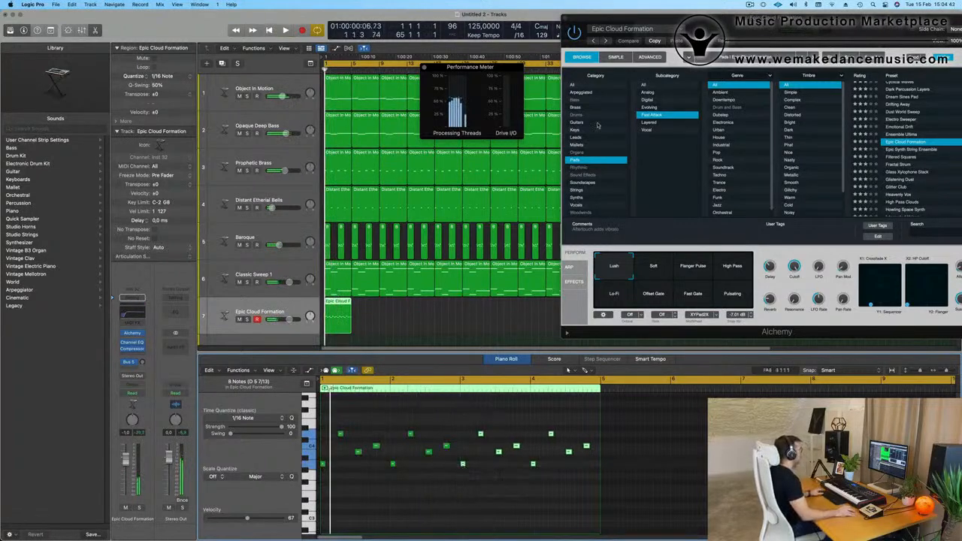
Move the Alchemy window aside and repeat the four-bar Epic Cloud Formation region until its track is filled to bar 65.
{"action": "scroll", "coordinate": [429, 321], "scroll_direction": "down", "scroll_amount": 3}
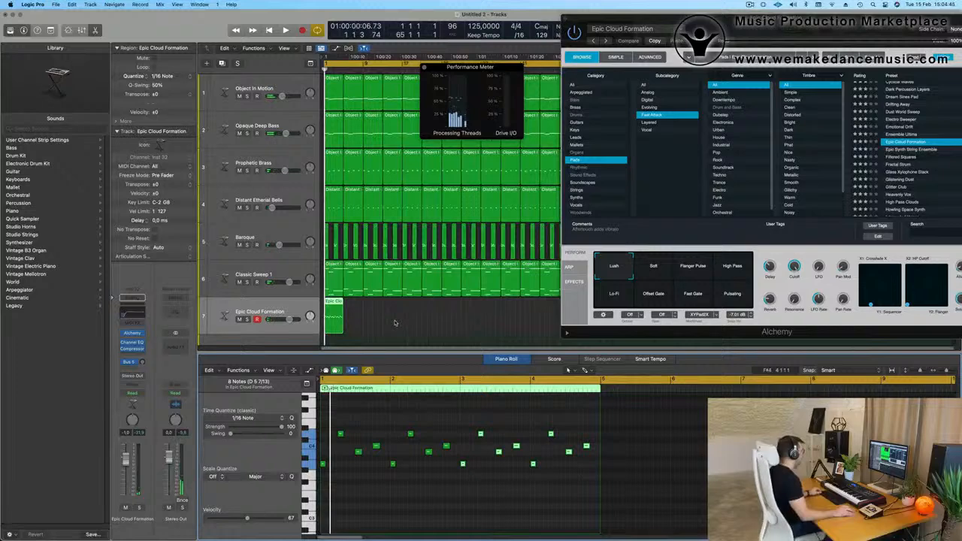
{"action": "left_click_drag", "start_coordinate": [639, 18], "coordinate": [875, 134]}
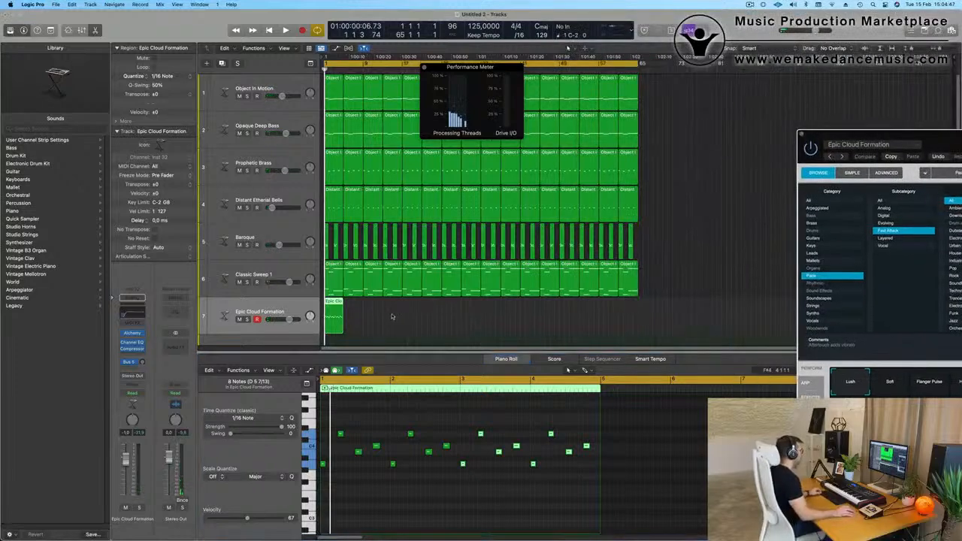
{"action": "left_click_drag", "start_coordinate": [394, 317], "coordinate": [314, 325]}
{"action": "key", "text": "super+r"}
{"action": "key", "text": "super+r"}
{"action": "key", "text": "super+r"}
{"action": "key", "text": "super+r"}
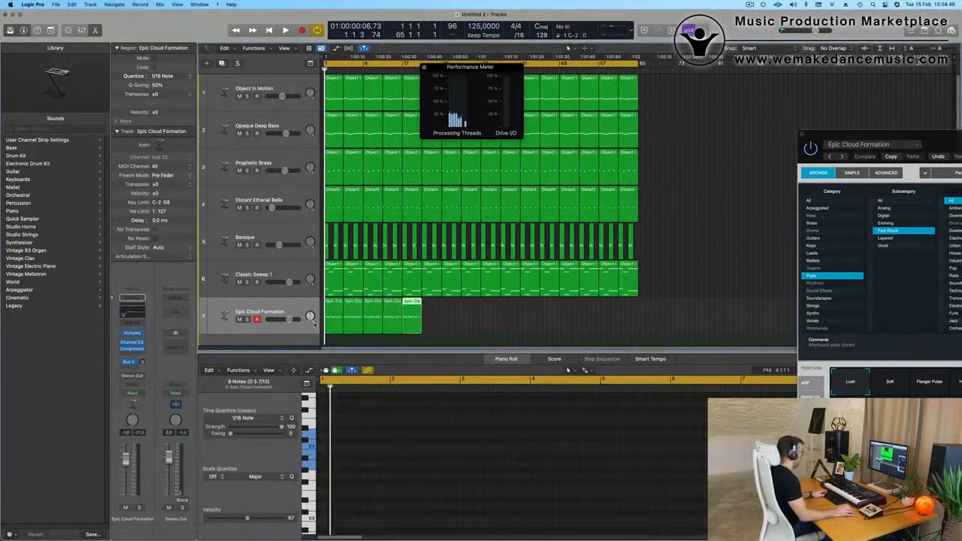
{"action": "key", "text": "super+r"}
{"action": "key", "text": "super+r"}
{"action": "key", "text": "super+r"}
{"action": "key", "text": "super+r"}
{"action": "key", "text": "super+r"}
{"action": "key", "text": "super+r"}
{"action": "key", "text": "super+r"}
{"action": "key", "text": "super+r"}
{"action": "key", "text": "super+r"}
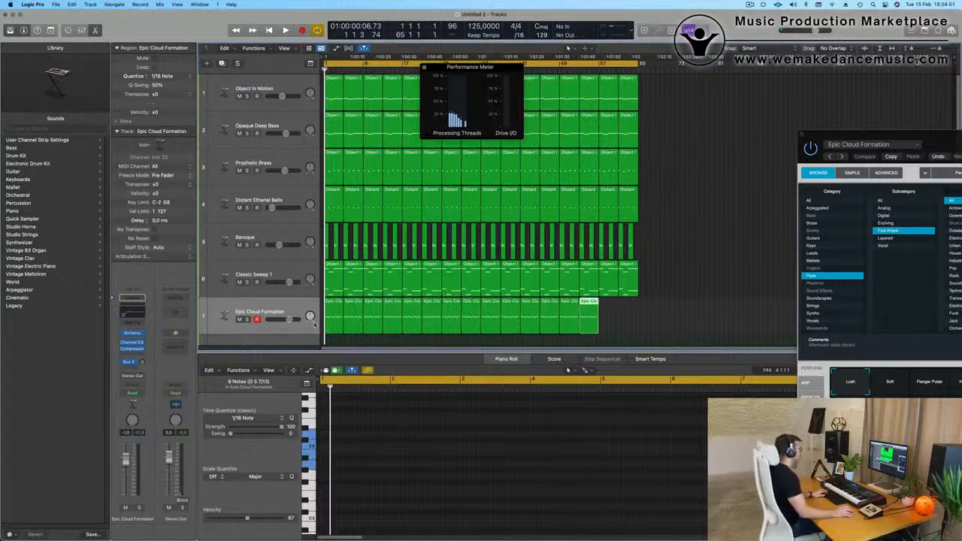
{"action": "key", "text": "super+r"}
{"action": "key", "text": "super+r"}
Mute the Baroque and Classic Sweep 1 tracks during playback, and bring the Alchemy window fully into view.
{"action": "key", "text": "space"}
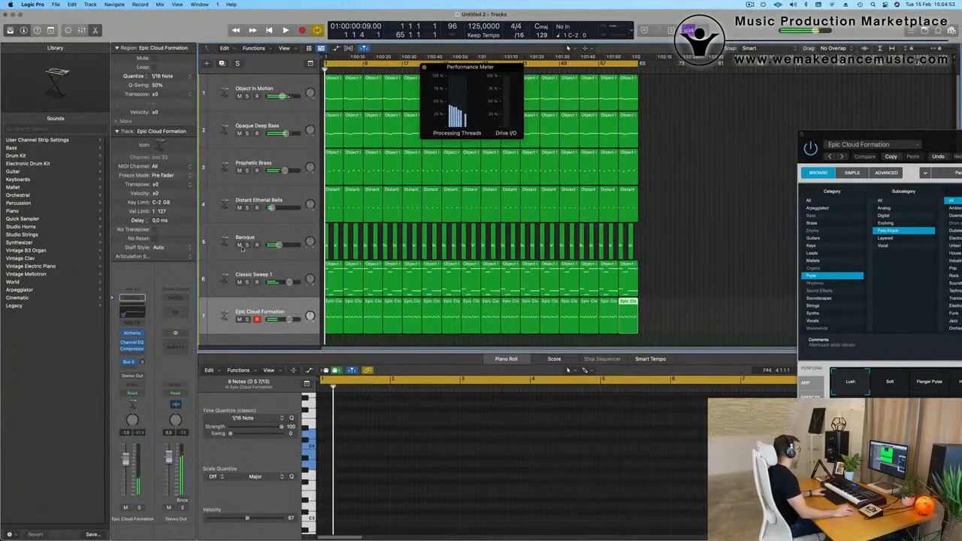
{"action": "left_click", "coordinate": [240, 246]}
{"action": "left_click", "coordinate": [240, 283]}
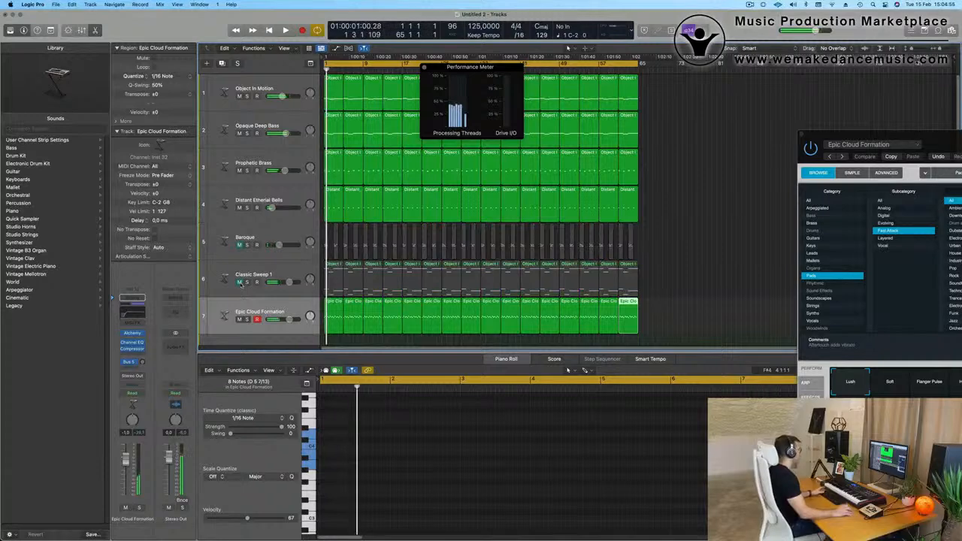
{"action": "key", "text": "space"}
{"action": "left_click_drag", "start_coordinate": [929, 135], "coordinate": [551, 107]}
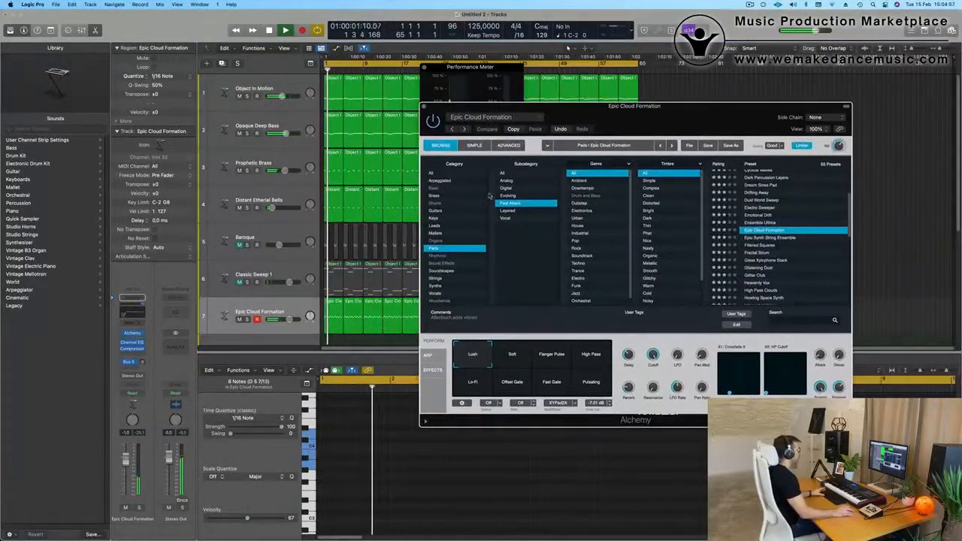
{"action": "key", "text": "space"}
{"action": "key", "text": "space"}
Choose the Soft performance snapshot in Alchemy, raise the Epic Cloud Formation channel level to 0.6 dB, and adjust Alchemy's output volume.
{"action": "left_click", "coordinate": [513, 355]}
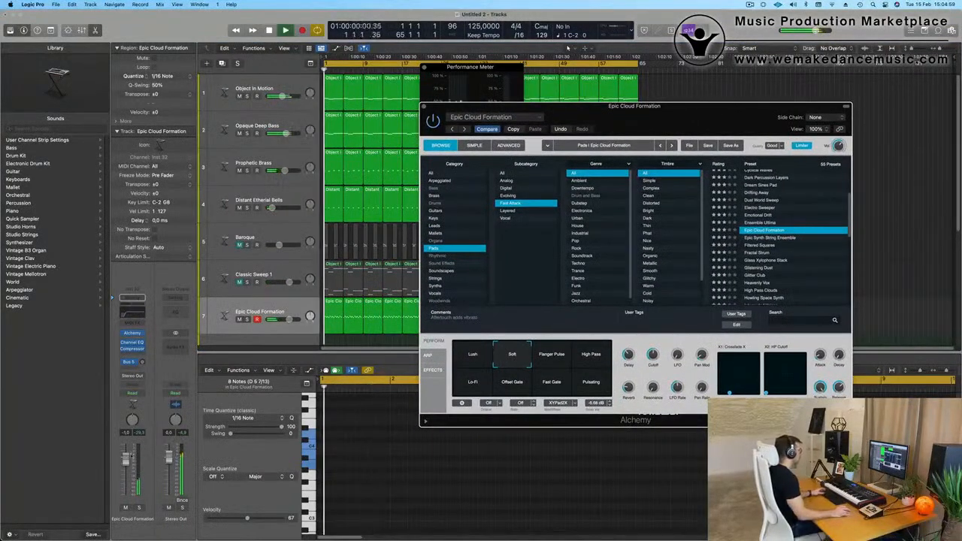
{"action": "left_click", "coordinate": [127, 454]}
{"action": "key", "text": "space"}
{"action": "key", "text": "space"}
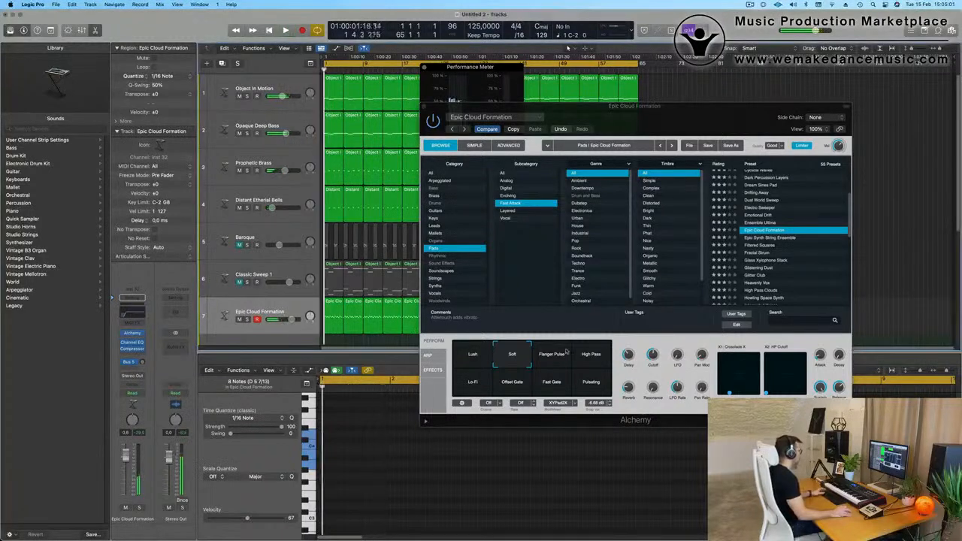
{"action": "left_click", "coordinate": [840, 145]}
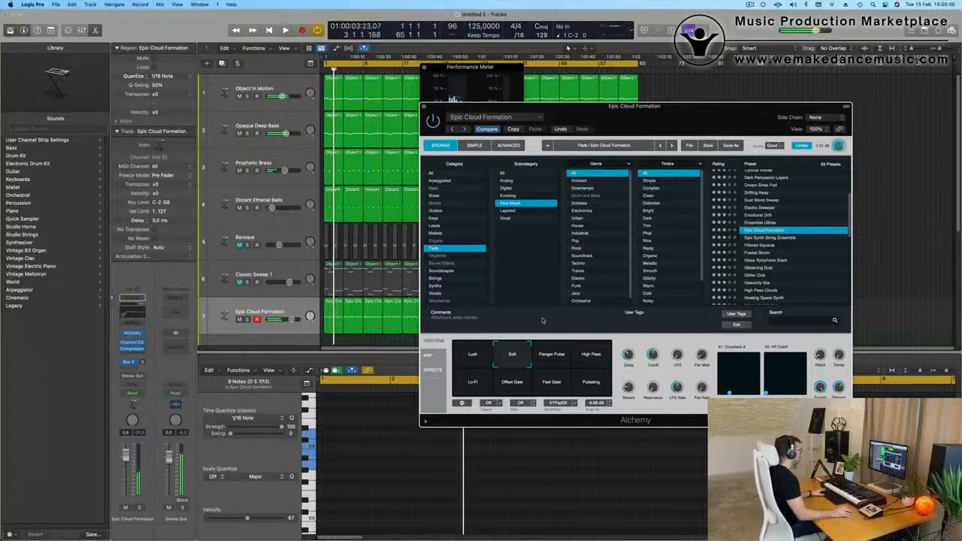
Audition the Flanger Pulse, High Pass, Pulsating, Fast Gate, Offset Gate and Lo-Fi snapshots during playback, and return to Soft.
{"action": "left_click", "coordinate": [551, 354]}
{"action": "left_click", "coordinate": [591, 354]}
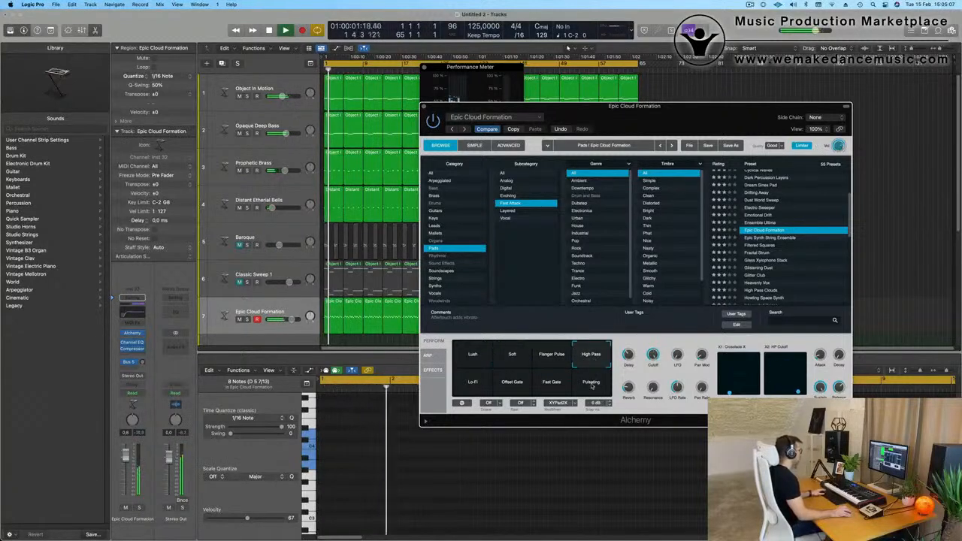
{"action": "left_click", "coordinate": [592, 385]}
{"action": "left_click", "coordinate": [537, 391]}
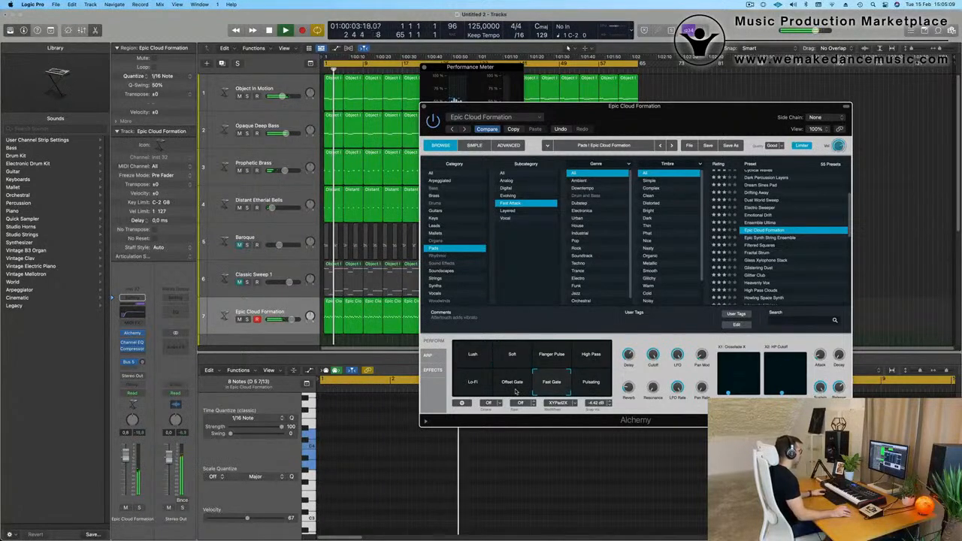
{"action": "left_click", "coordinate": [507, 387]}
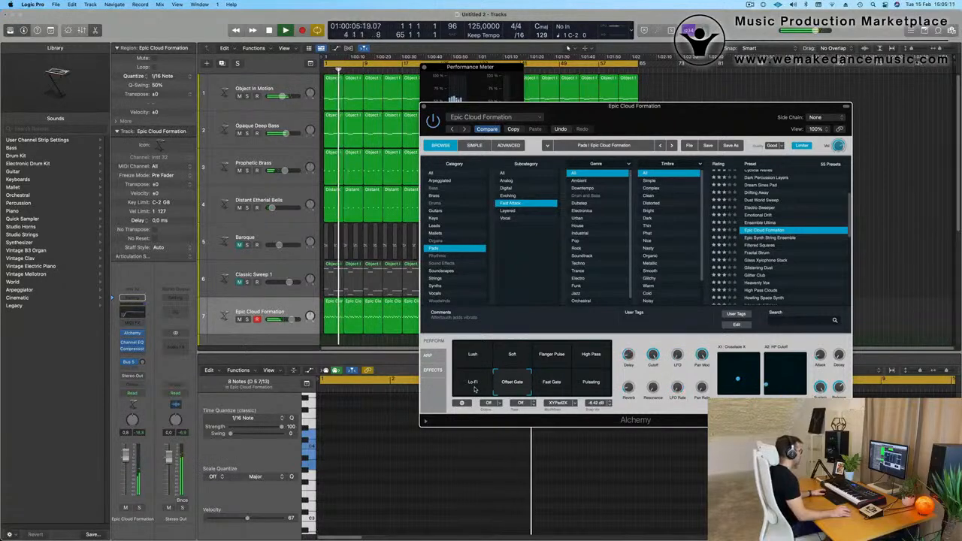
{"action": "left_click", "coordinate": [475, 388]}
{"action": "left_click", "coordinate": [511, 364]}
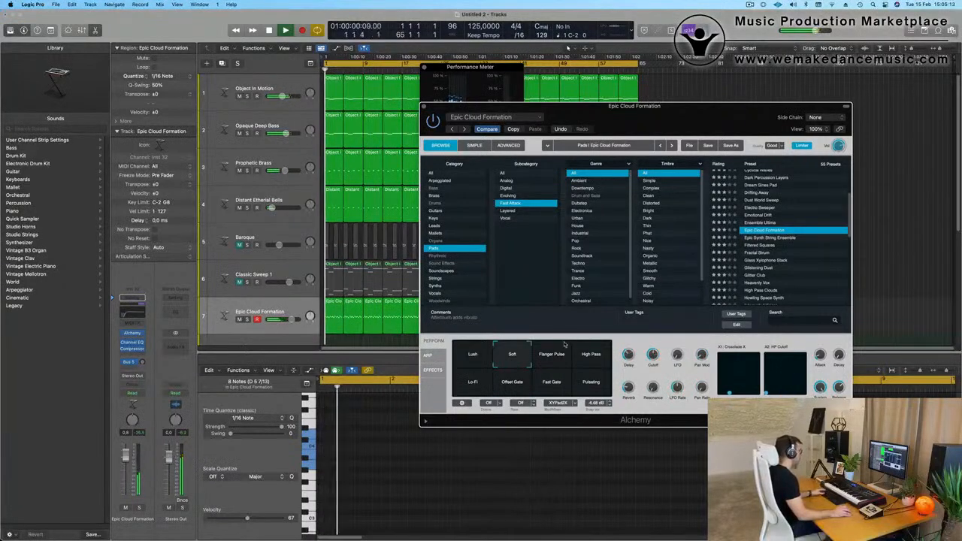
{"action": "left_click_drag", "start_coordinate": [687, 121], "coordinate": [707, 129]}
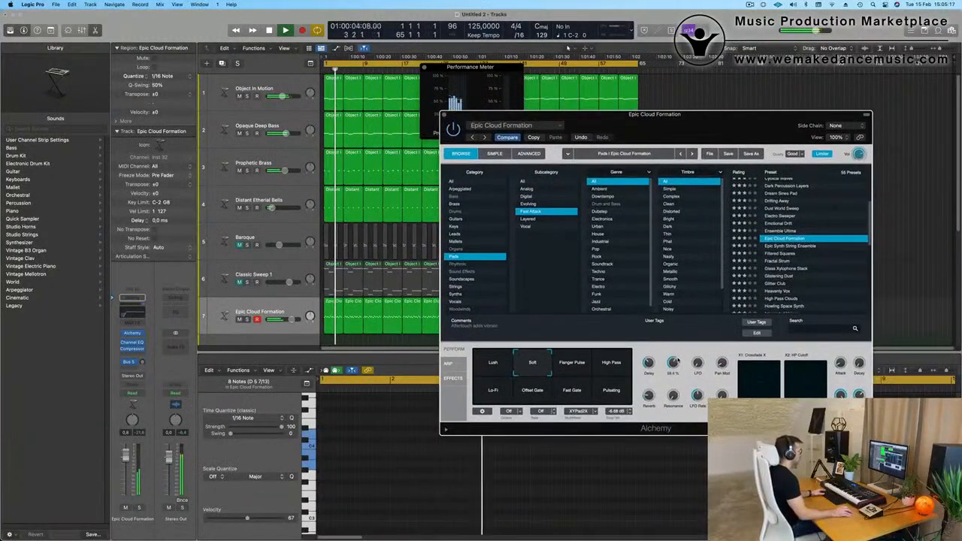